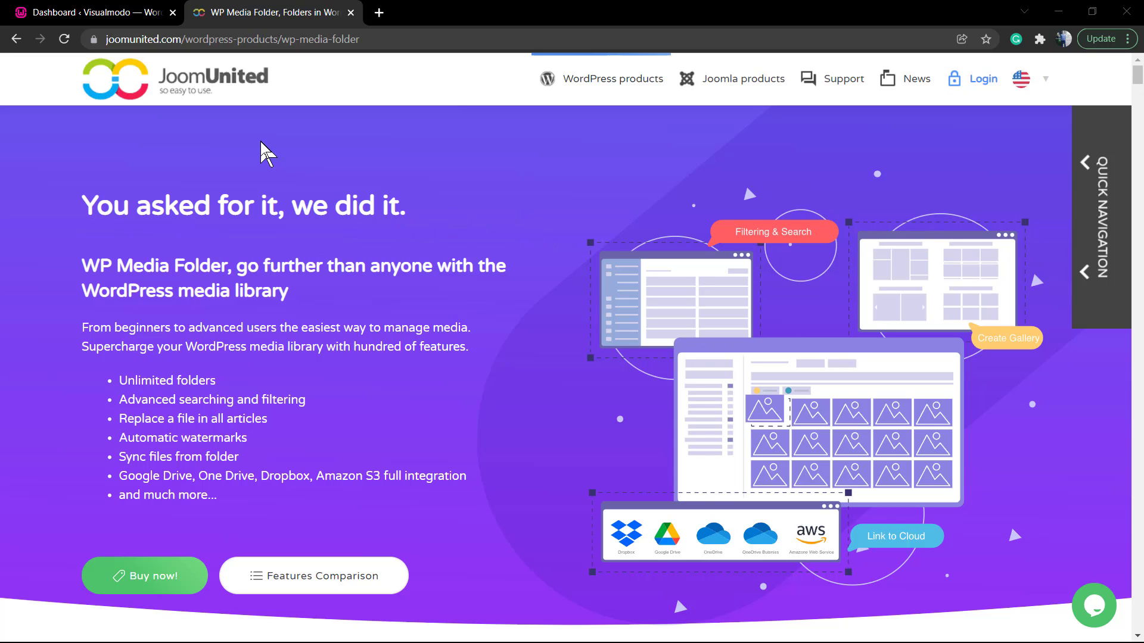
Scroll the WP Media Folder product page down to the Gallery Demo, Prices and Ask a Question cards
scroll(269, 167, "down", 2)
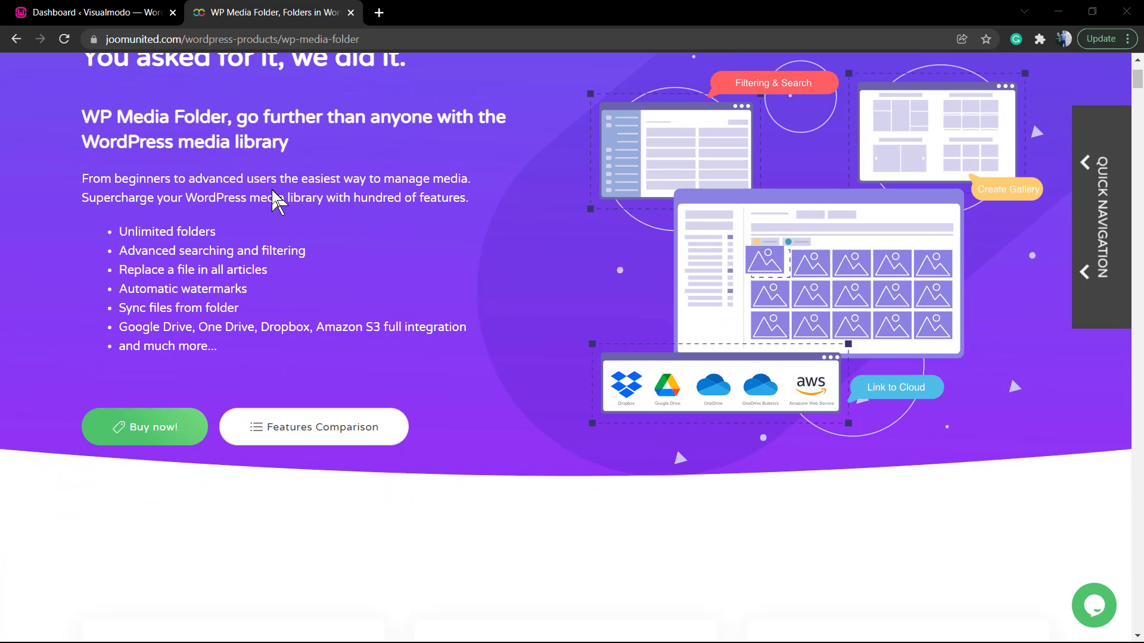
scroll(273, 198, "down", 6)
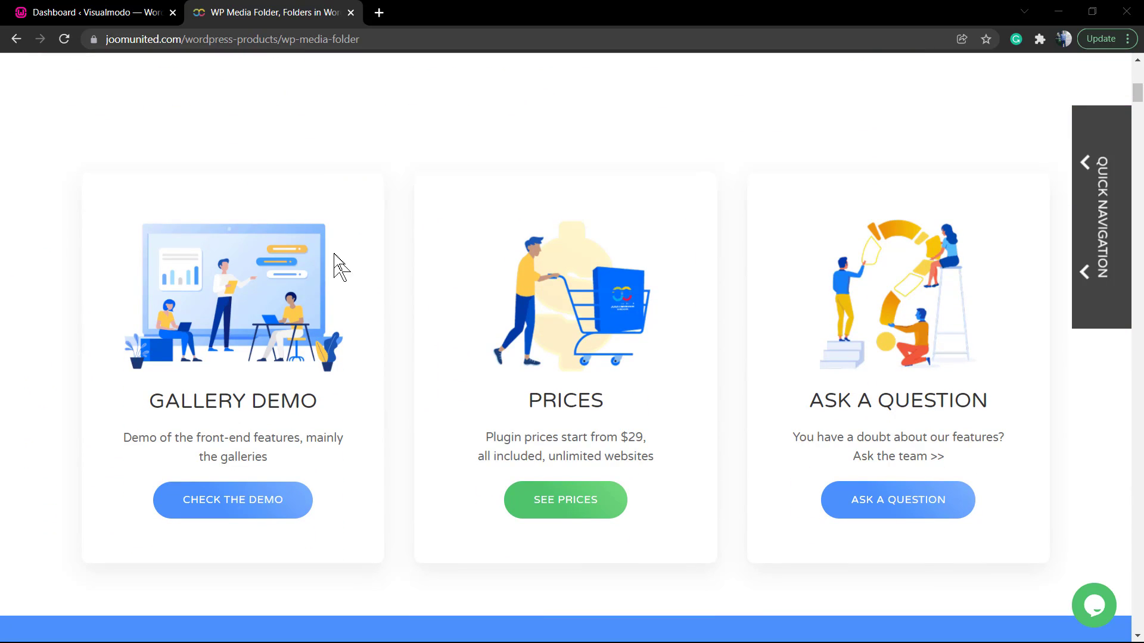
left_click(262, 509)
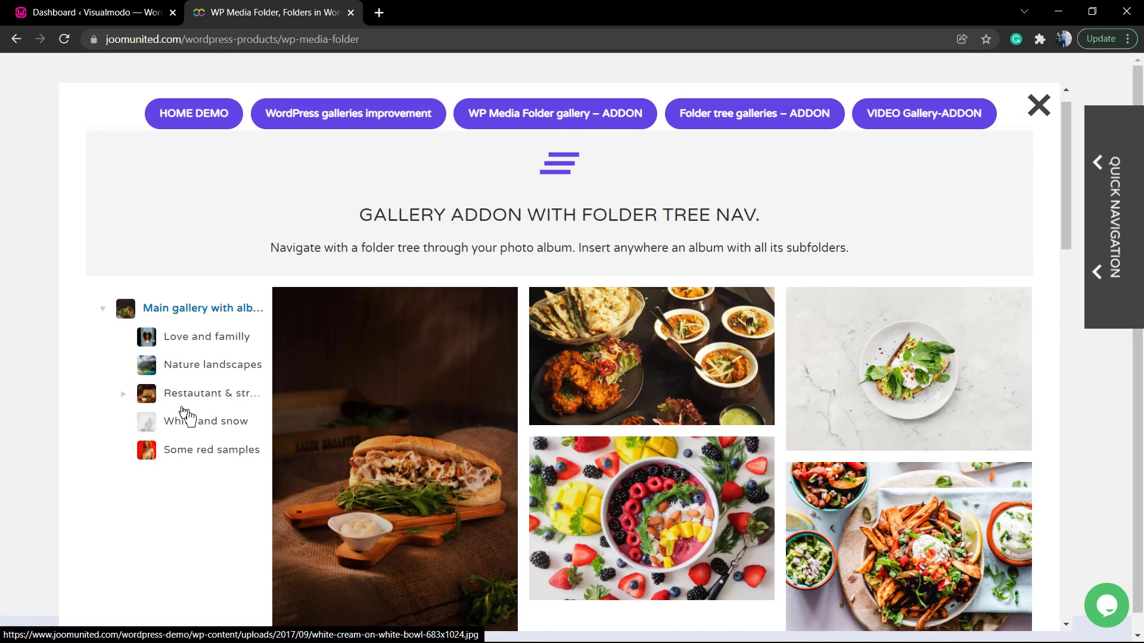
left_click(197, 291)
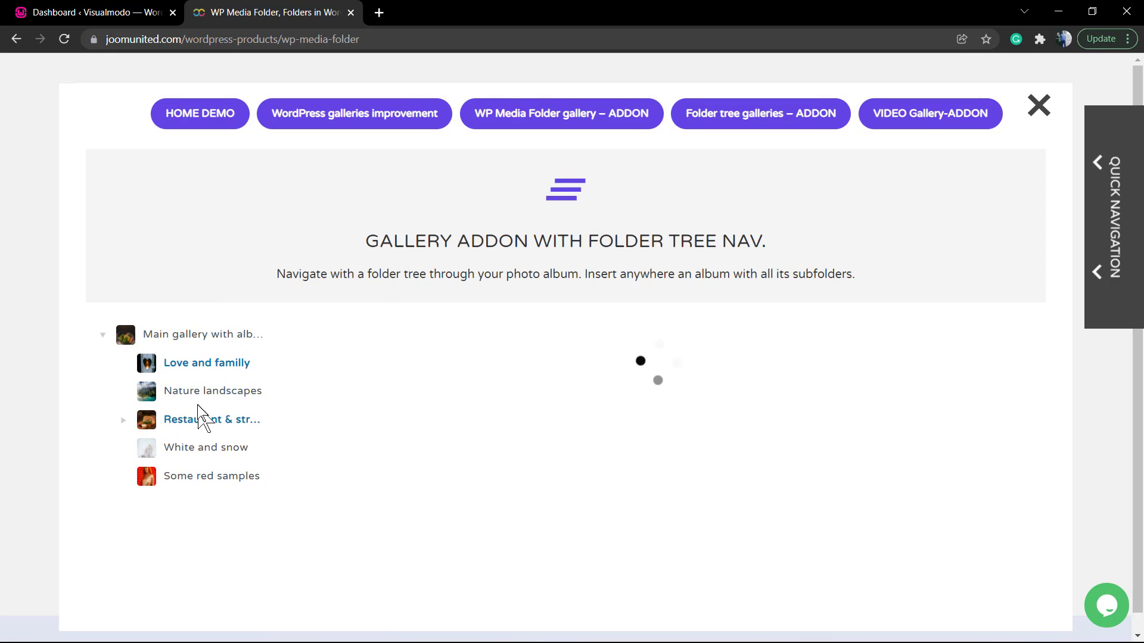
left_click(191, 395)
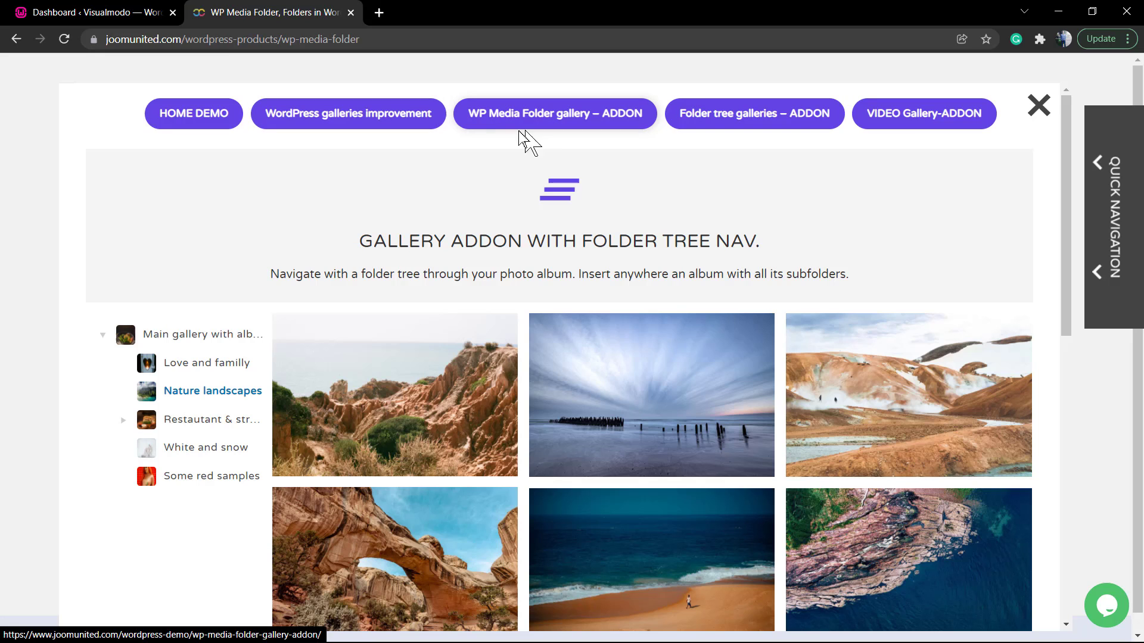
left_click(200, 124)
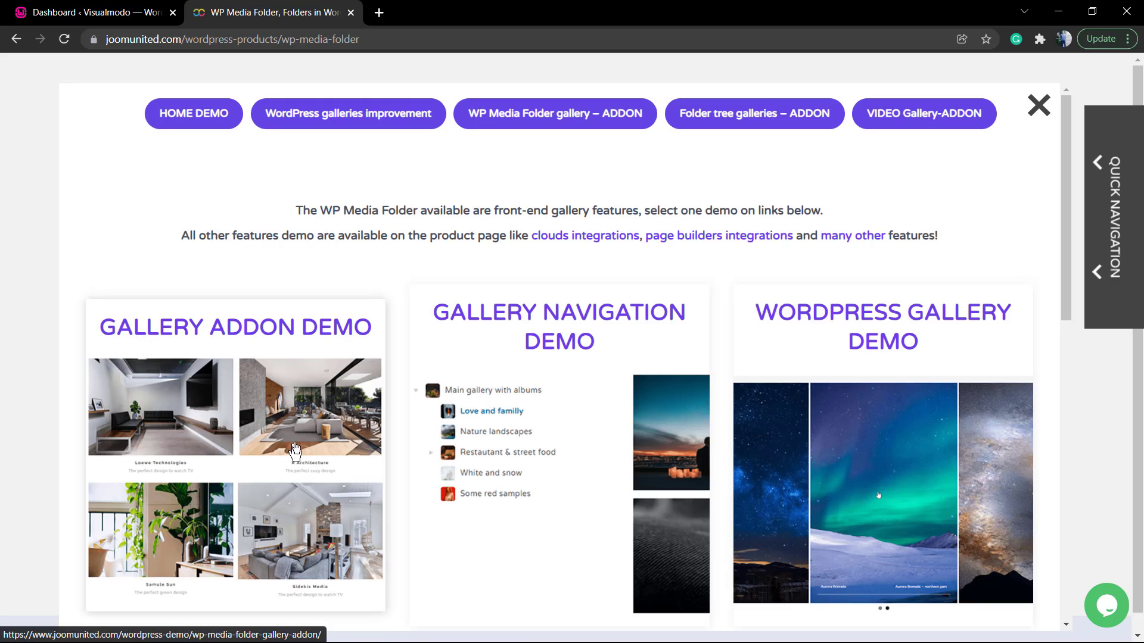
scroll(719, 358, "down", 3)
scroll(592, 352, "down", 5)
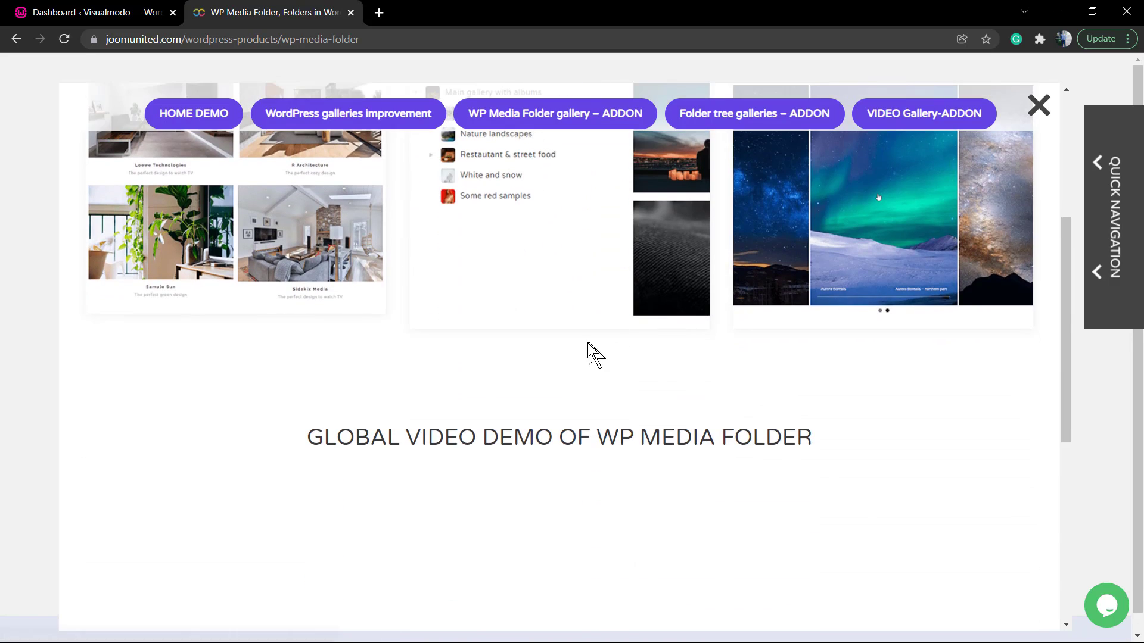
scroll(532, 352, "down", 3)
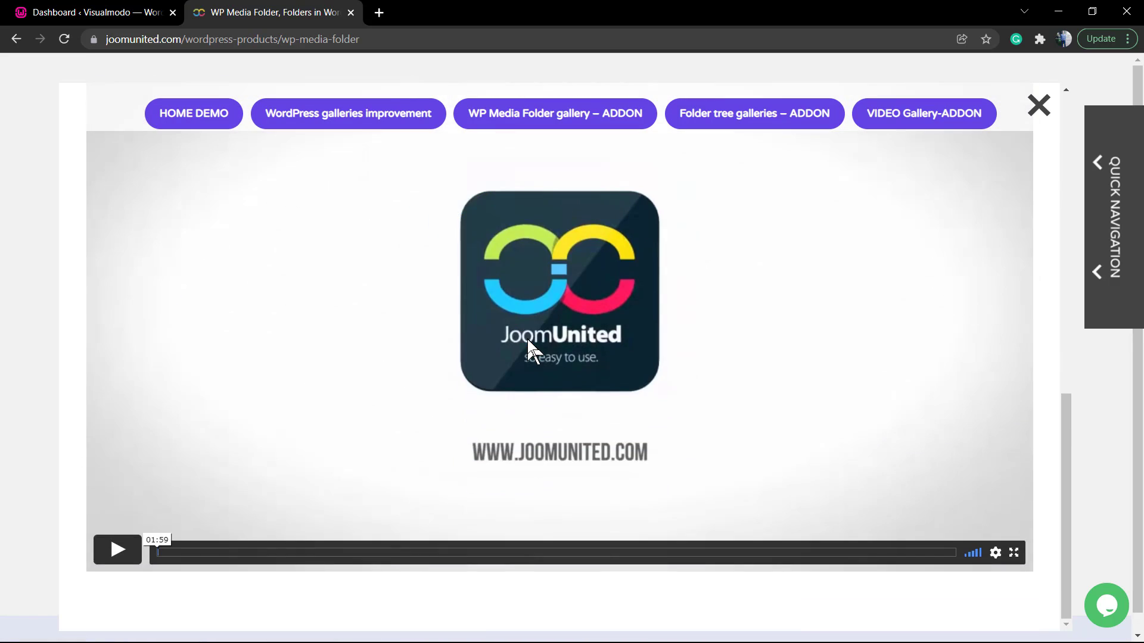
scroll(1028, 145, "up", 2)
left_click(1037, 106)
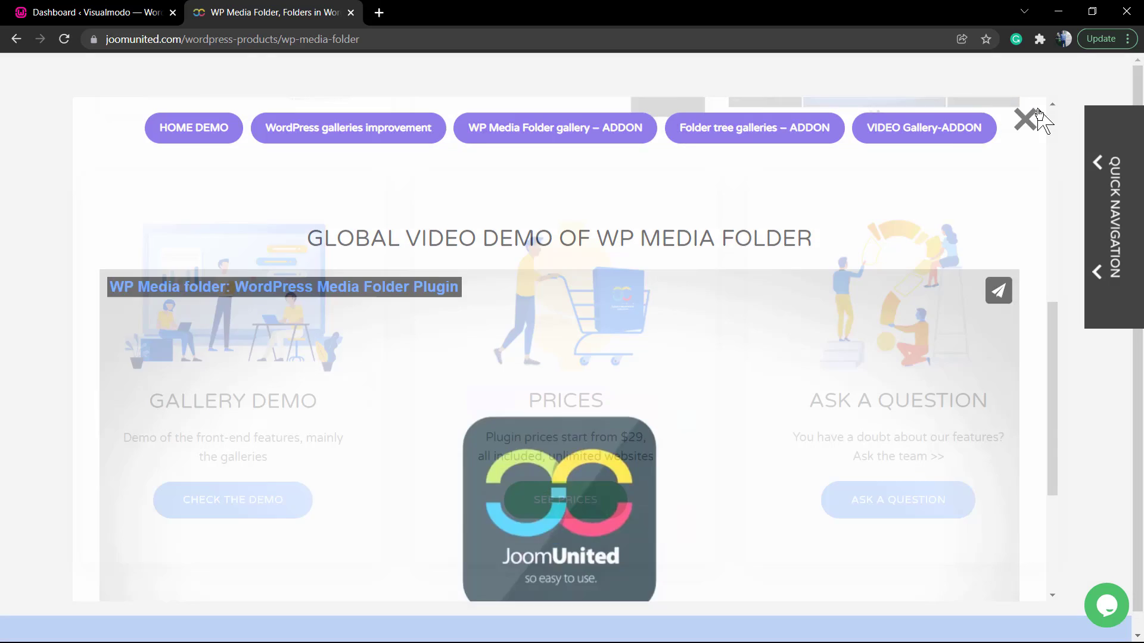
Scroll through the WP Media Folder features, addons, pricing plans and comparison table
scroll(357, 295, "down", 9)
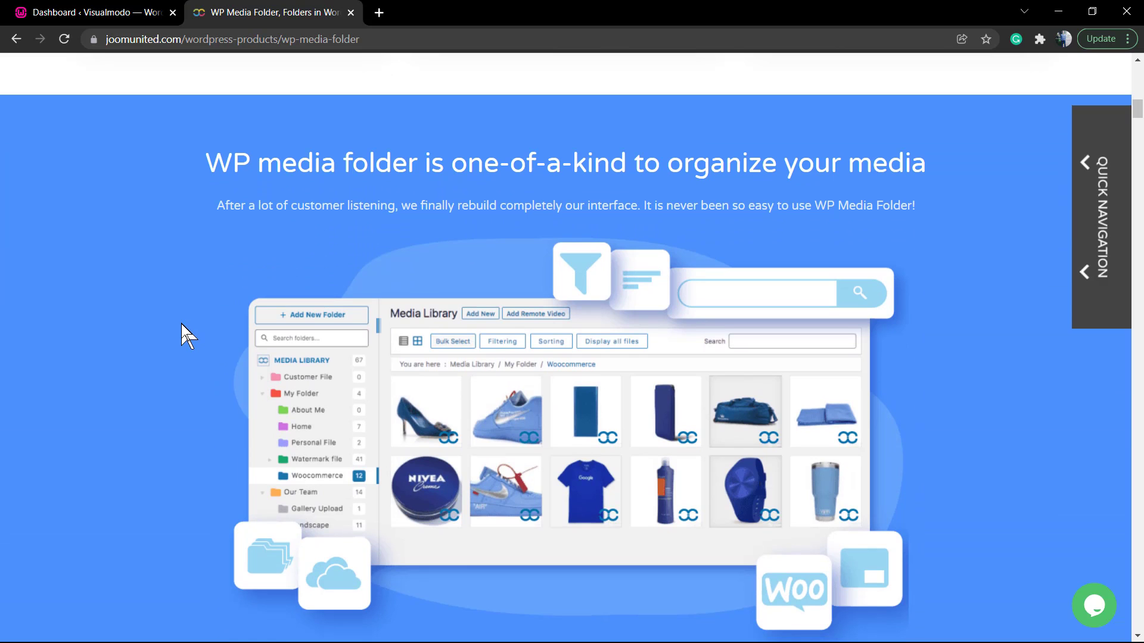
scroll(216, 327, "down", 8)
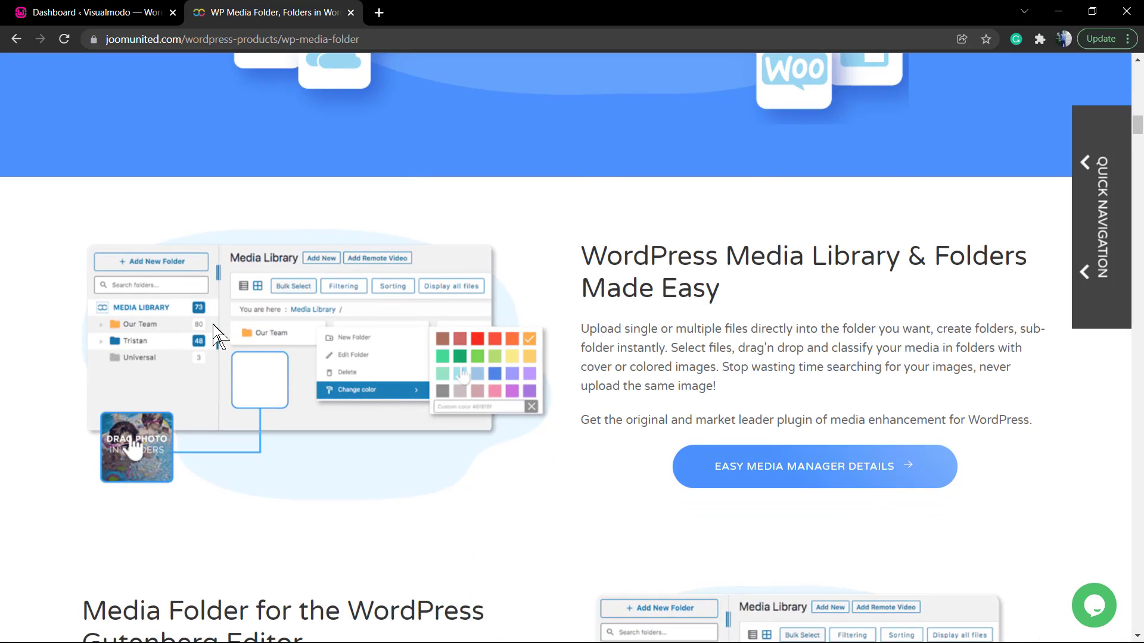
scroll(216, 333, "down", 6)
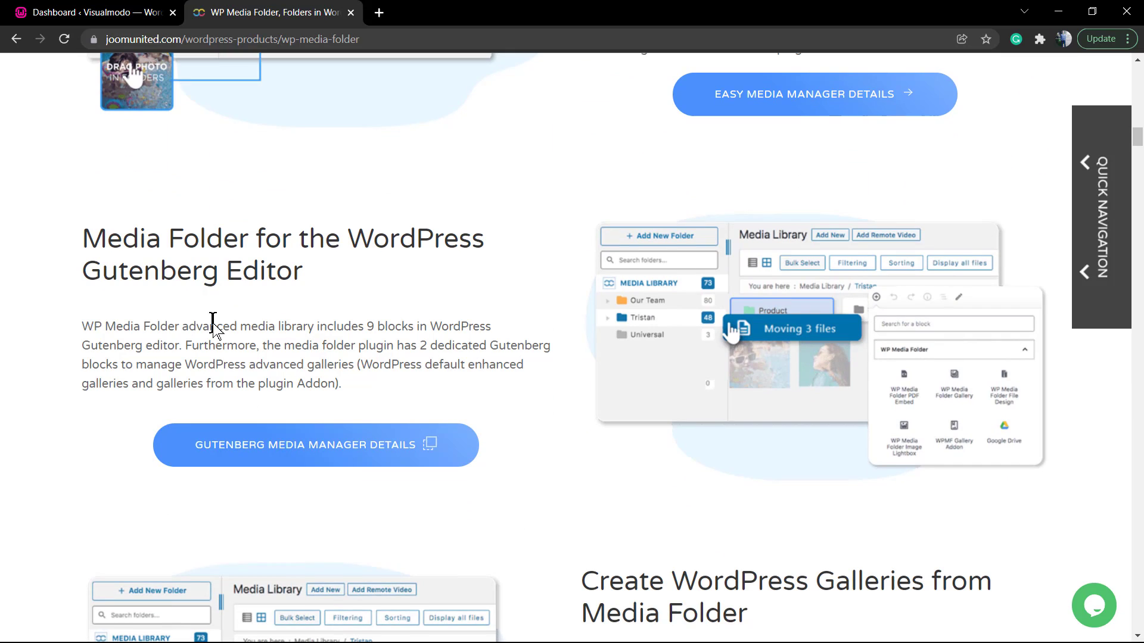
scroll(215, 327, "down", 5)
scroll(215, 331, "down", 2)
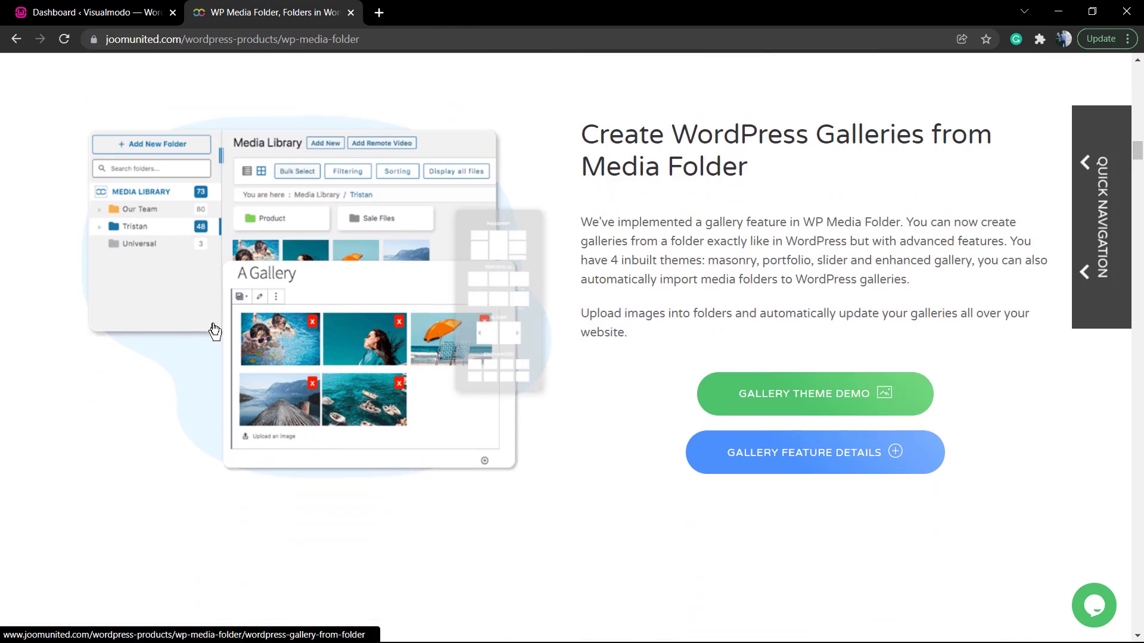
scroll(216, 332, "down", 7)
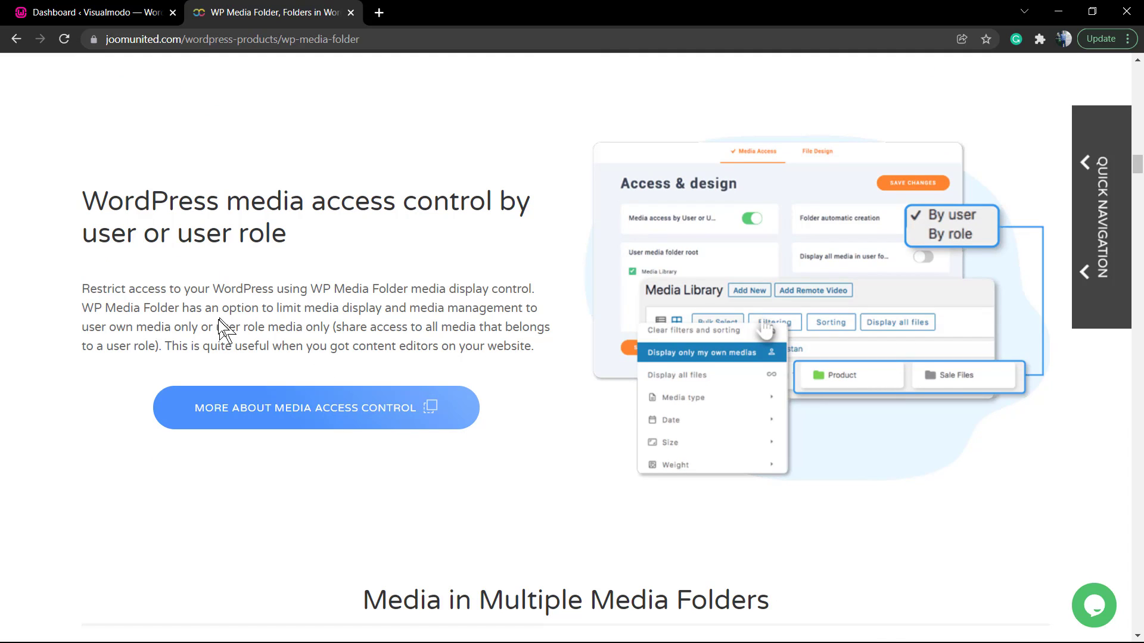
scroll(221, 332, "down", 7)
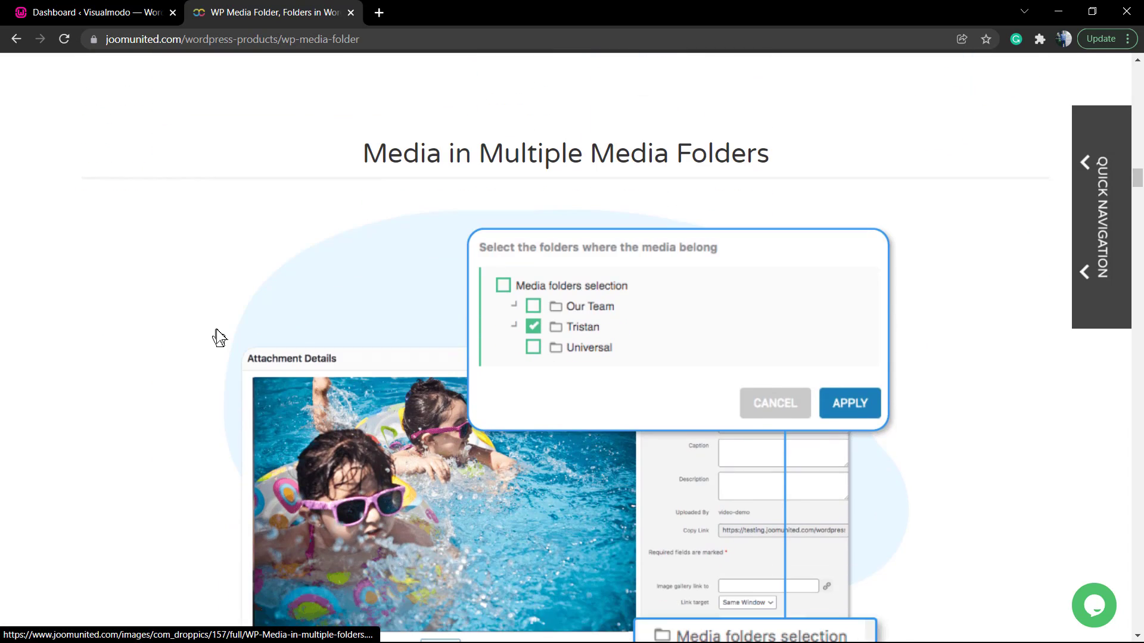
scroll(219, 338, "down", 1)
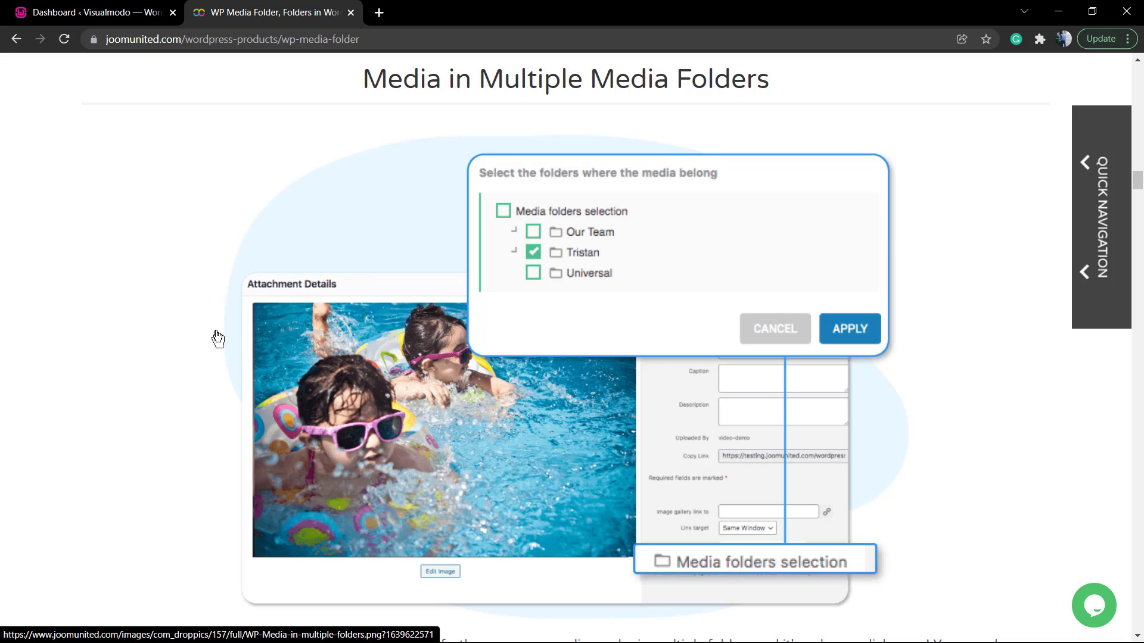
scroll(220, 341, "down", 6)
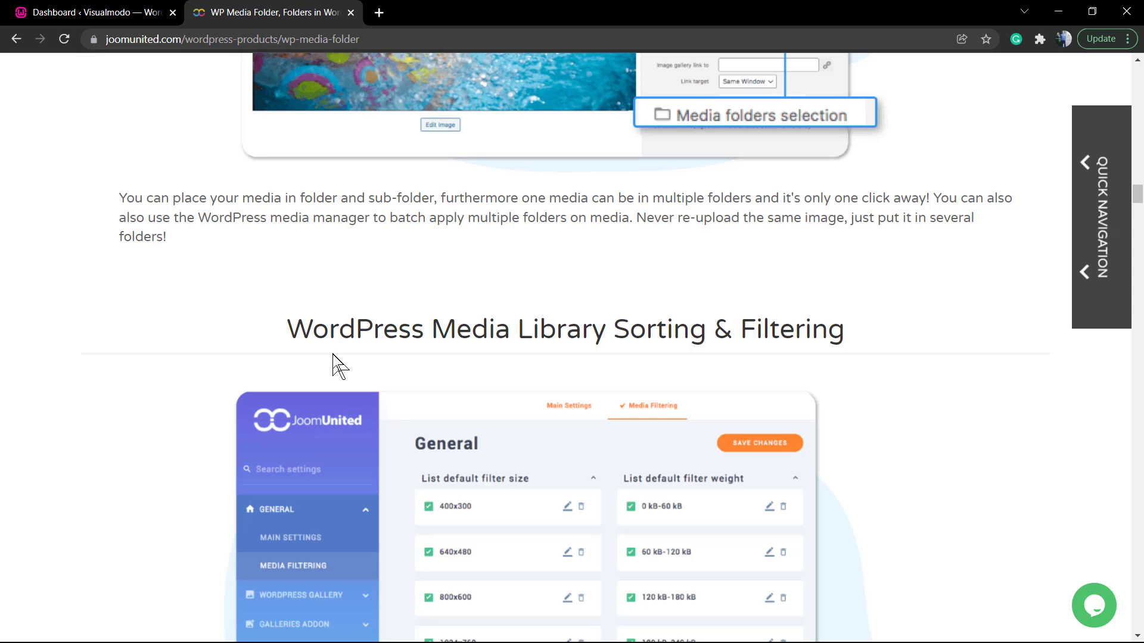
scroll(334, 360, "down", 1)
scroll(334, 362, "down", 1)
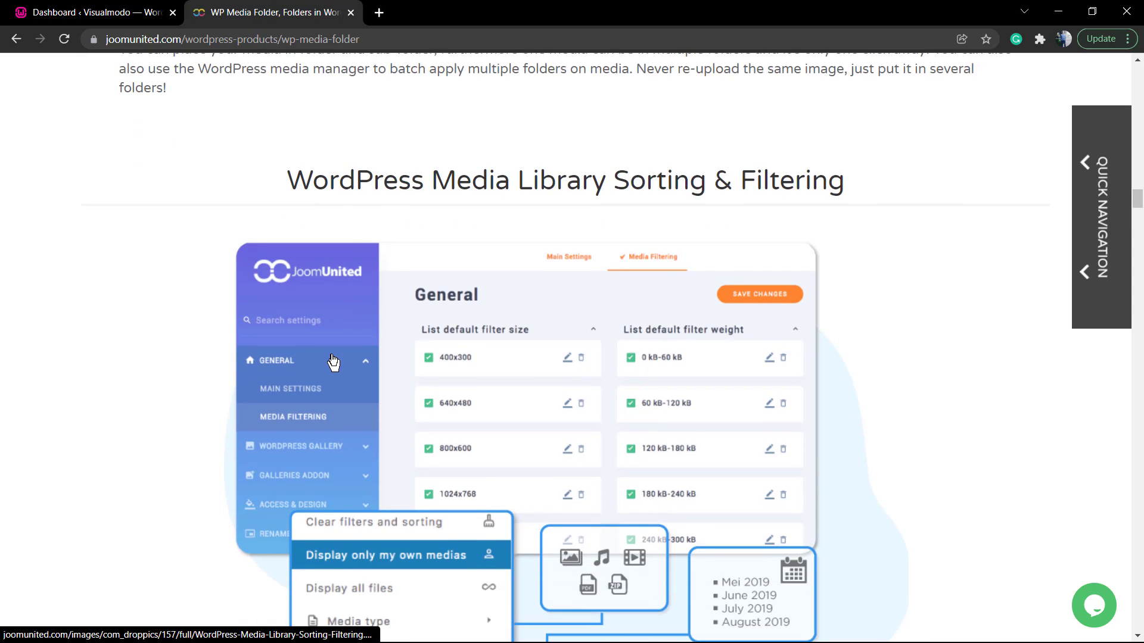
scroll(331, 361, "down", 2)
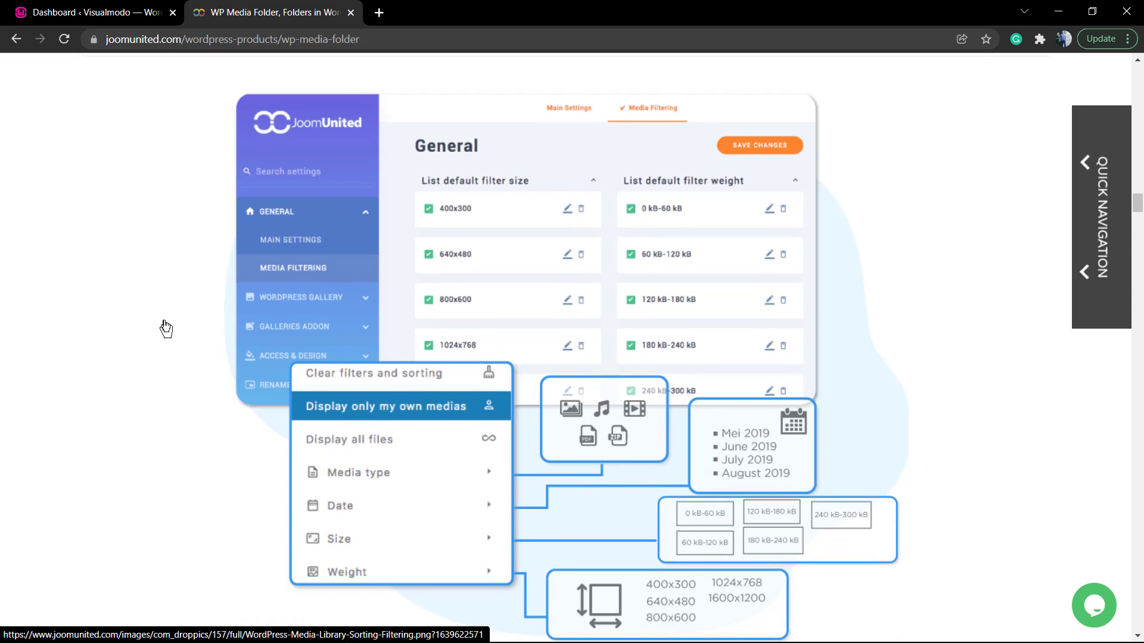
scroll(166, 328, "down", 2)
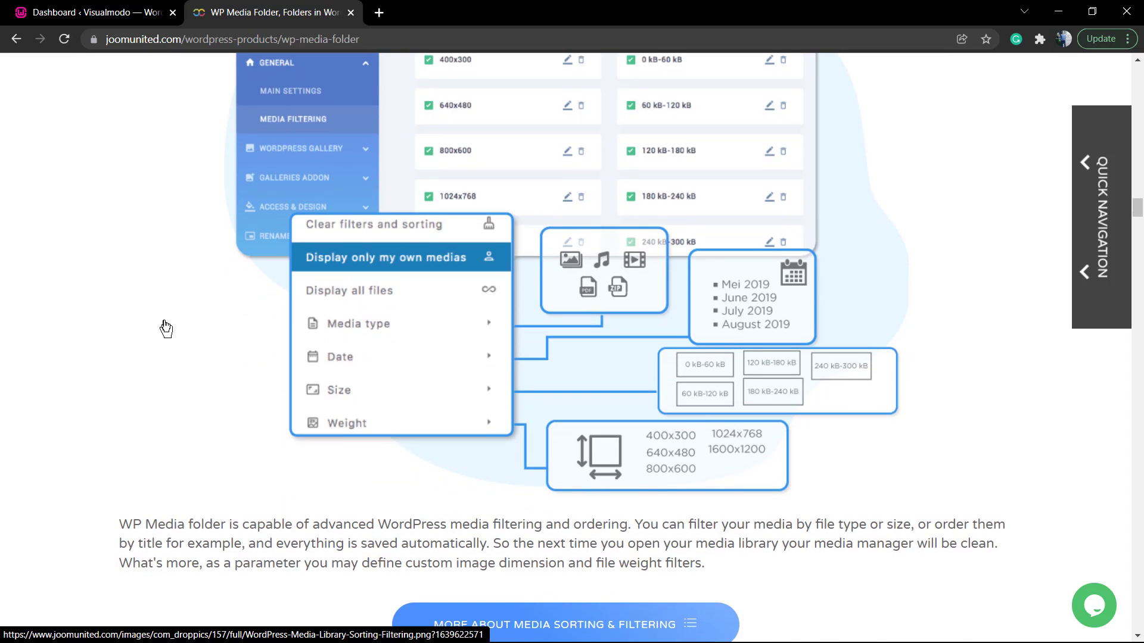
scroll(167, 328, "down", 7)
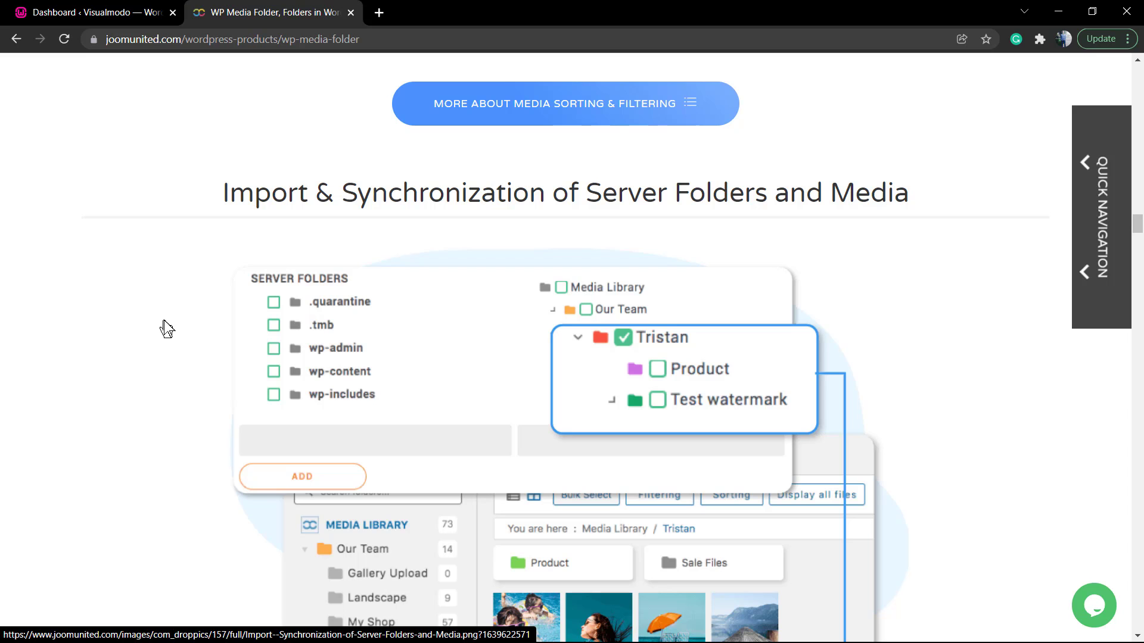
scroll(166, 329, "down", 8)
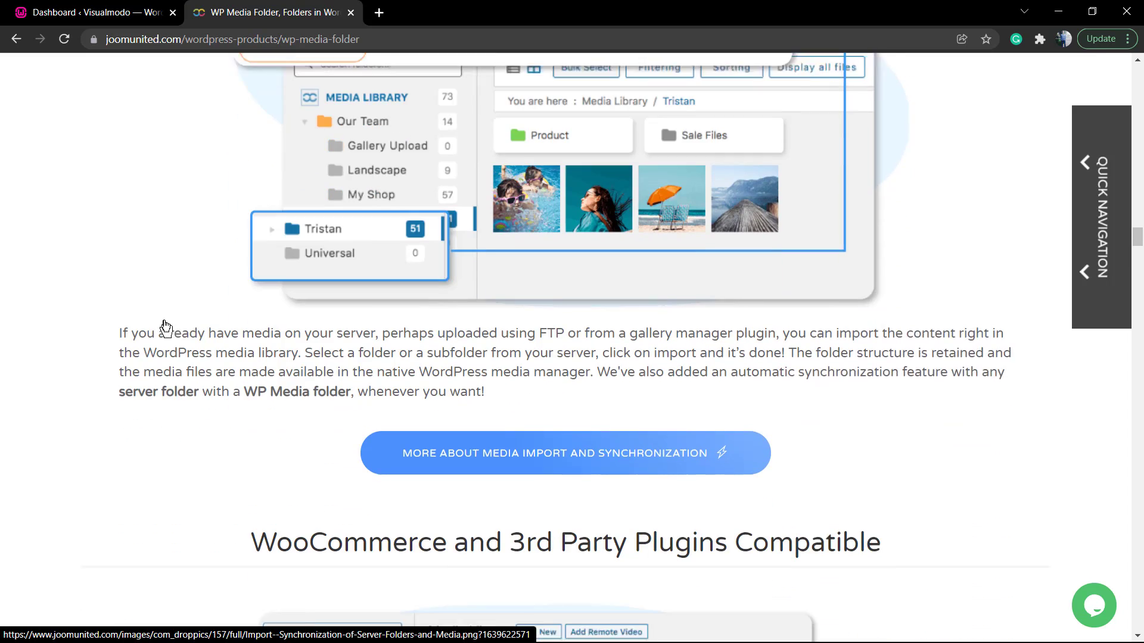
scroll(167, 328, "down", 2)
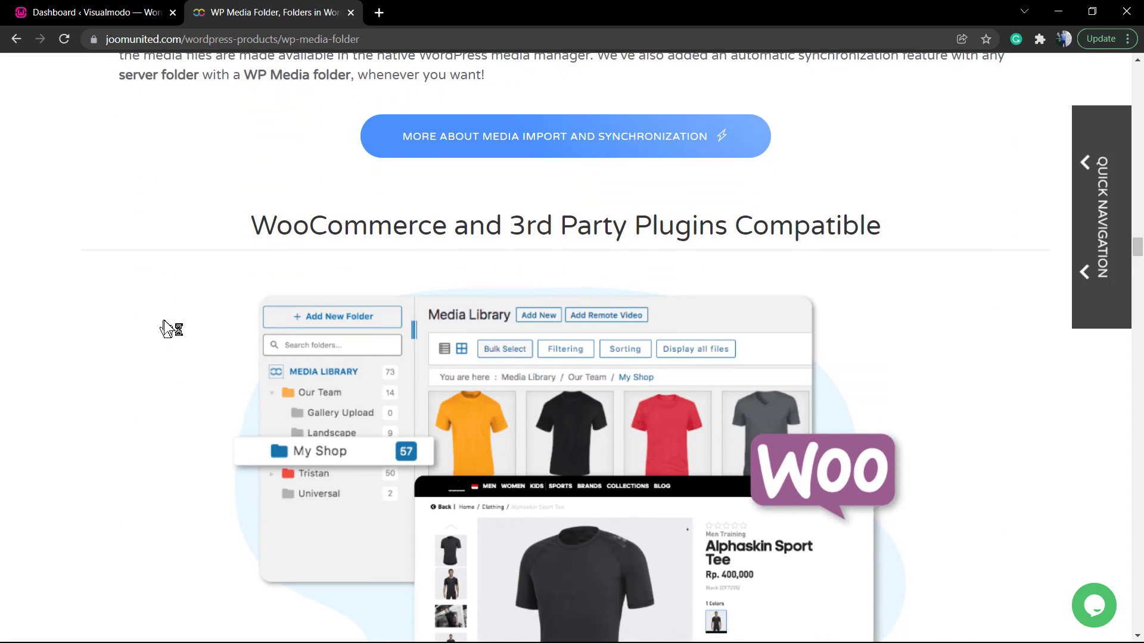
scroll(166, 328, "down", 2)
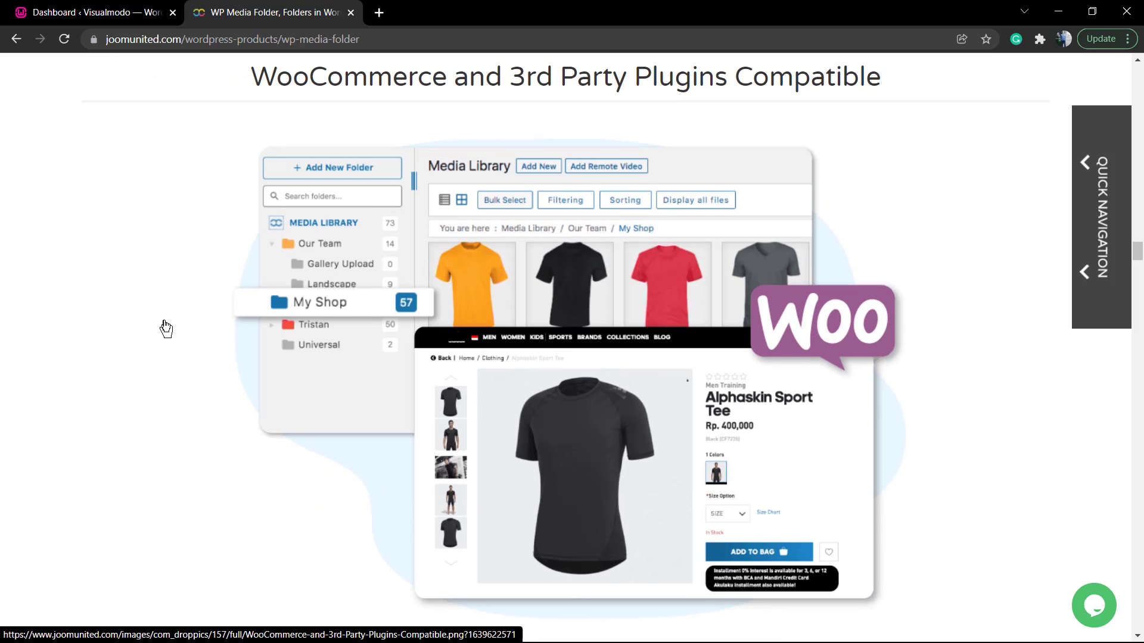
scroll(166, 328, "down", 10)
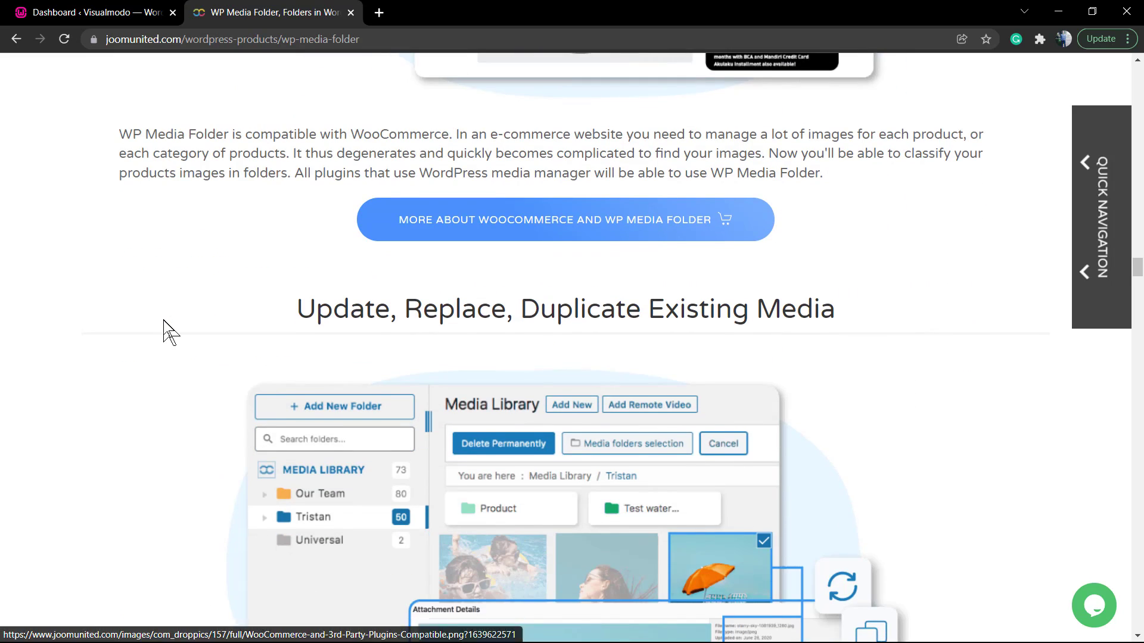
scroll(167, 329, "down", 9)
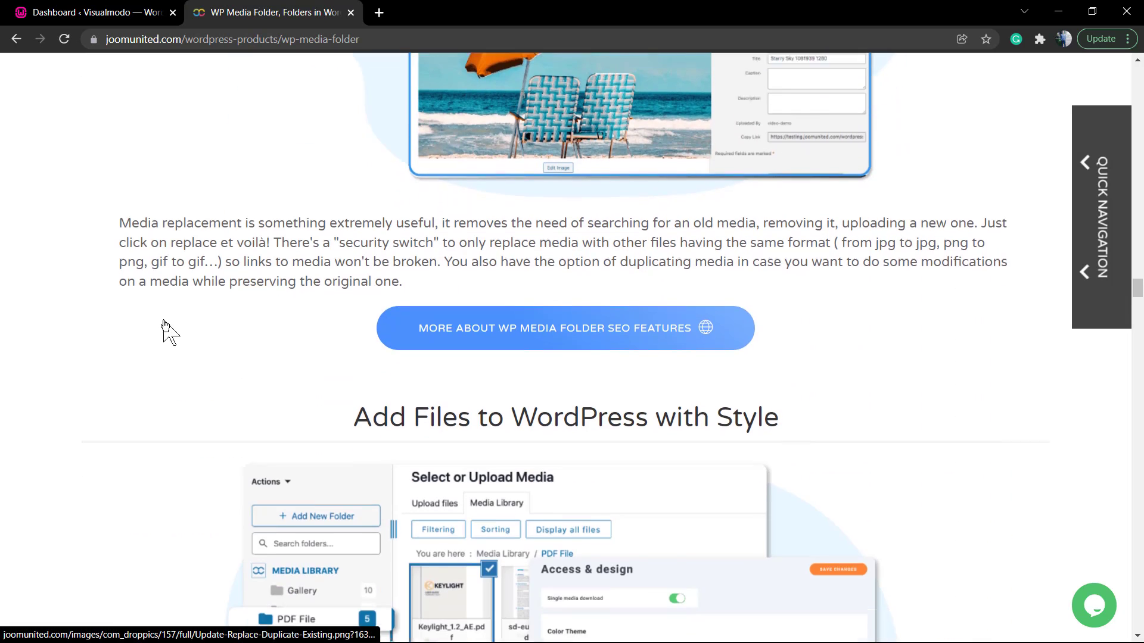
scroll(166, 328, "down", 6)
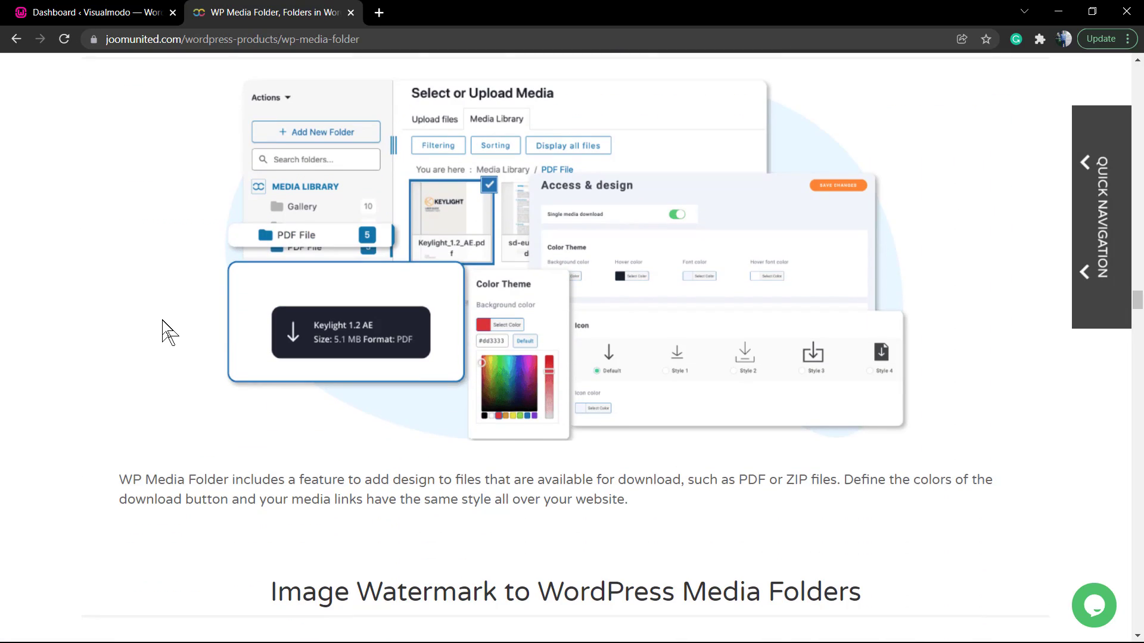
scroll(166, 328, "up", 1)
scroll(167, 328, "down", 7)
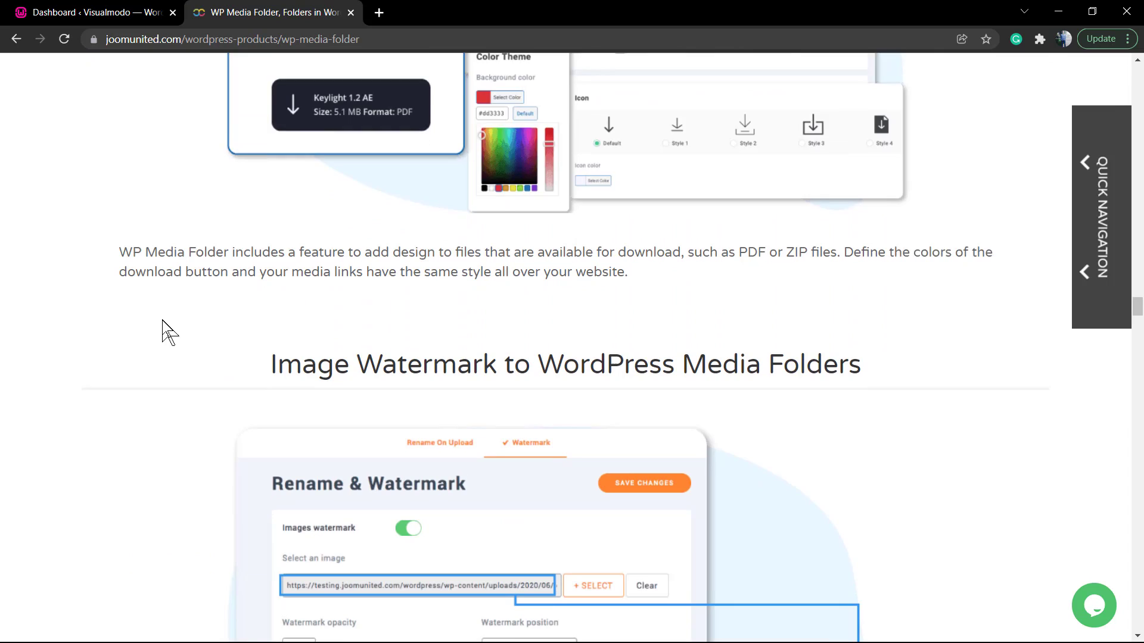
scroll(163, 320, "down", 1)
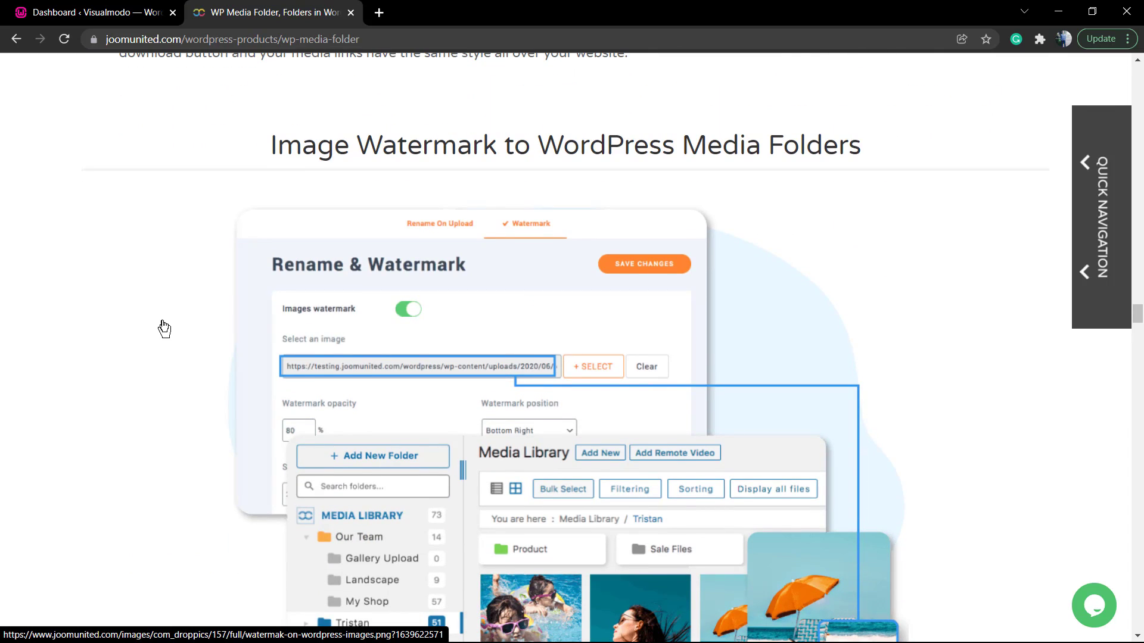
scroll(164, 329, "down", 3)
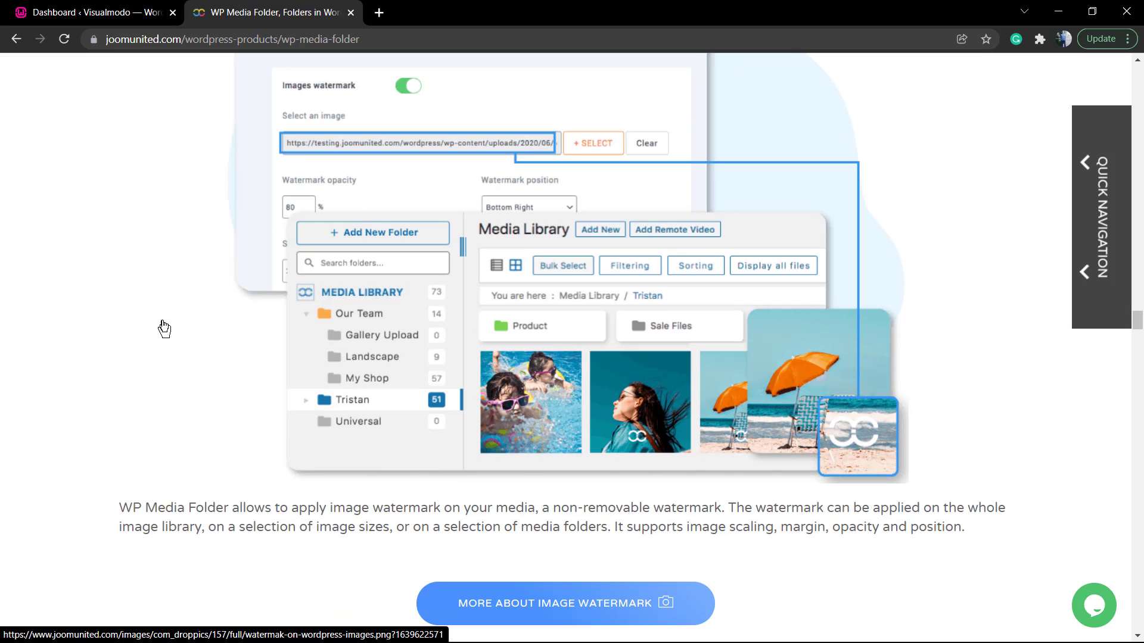
scroll(163, 323, "down", 12)
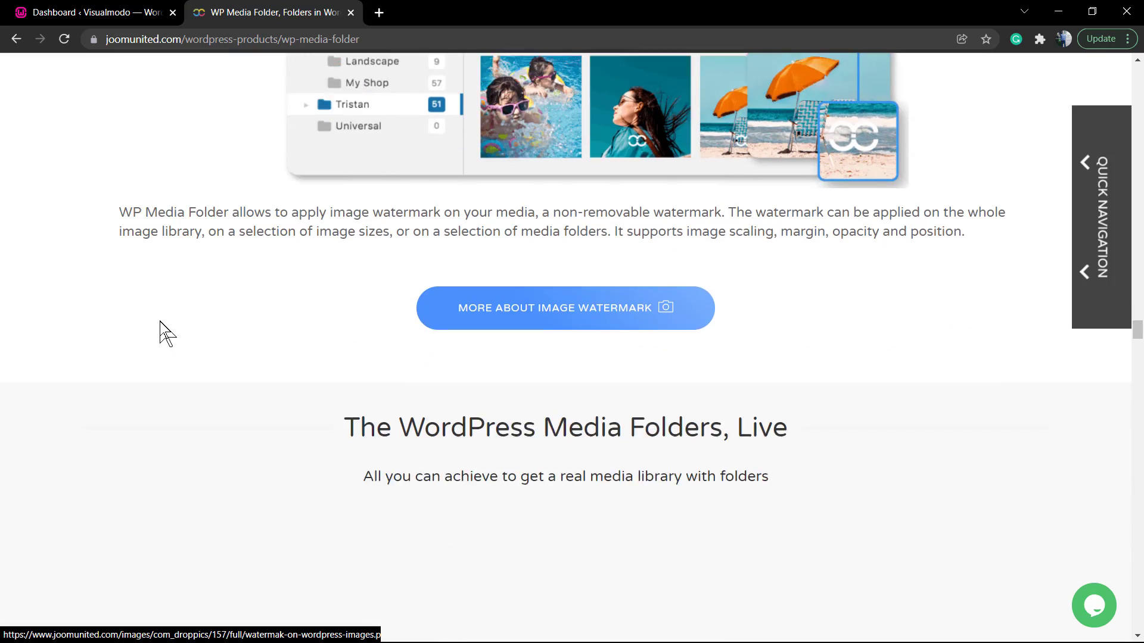
scroll(158, 328, "down", 14)
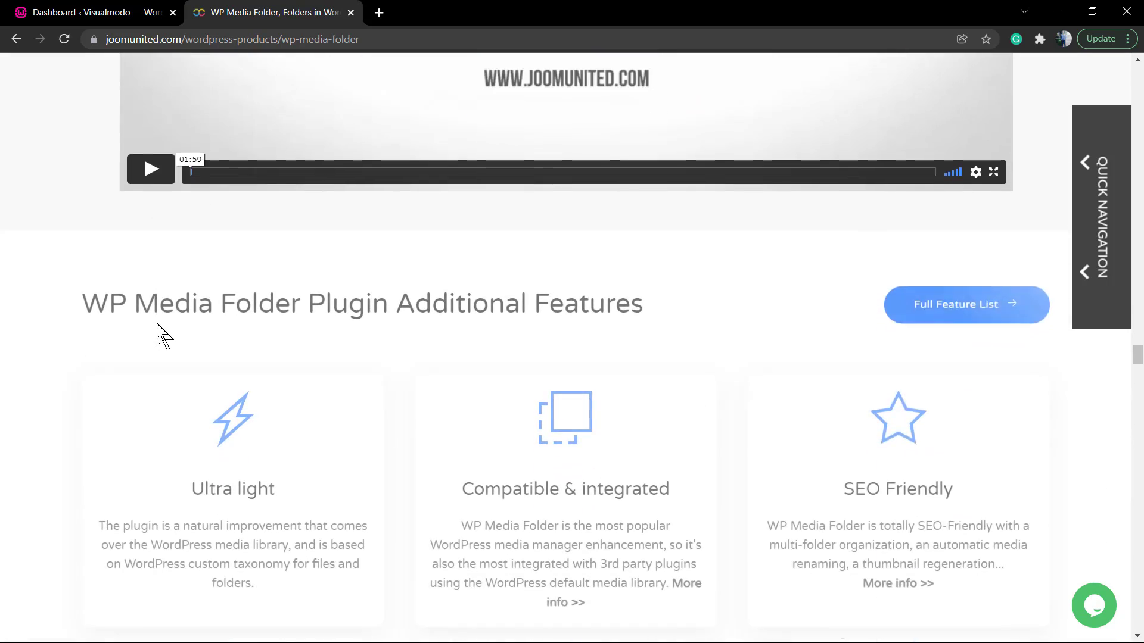
scroll(402, 326, "down", 15)
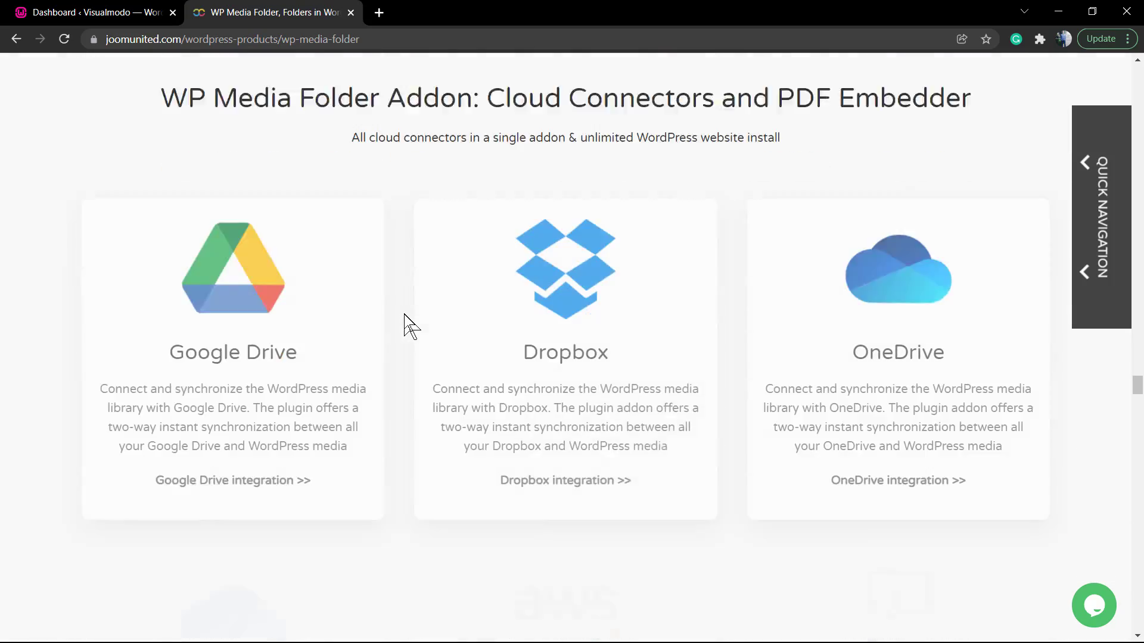
scroll(403, 322, "down", 13)
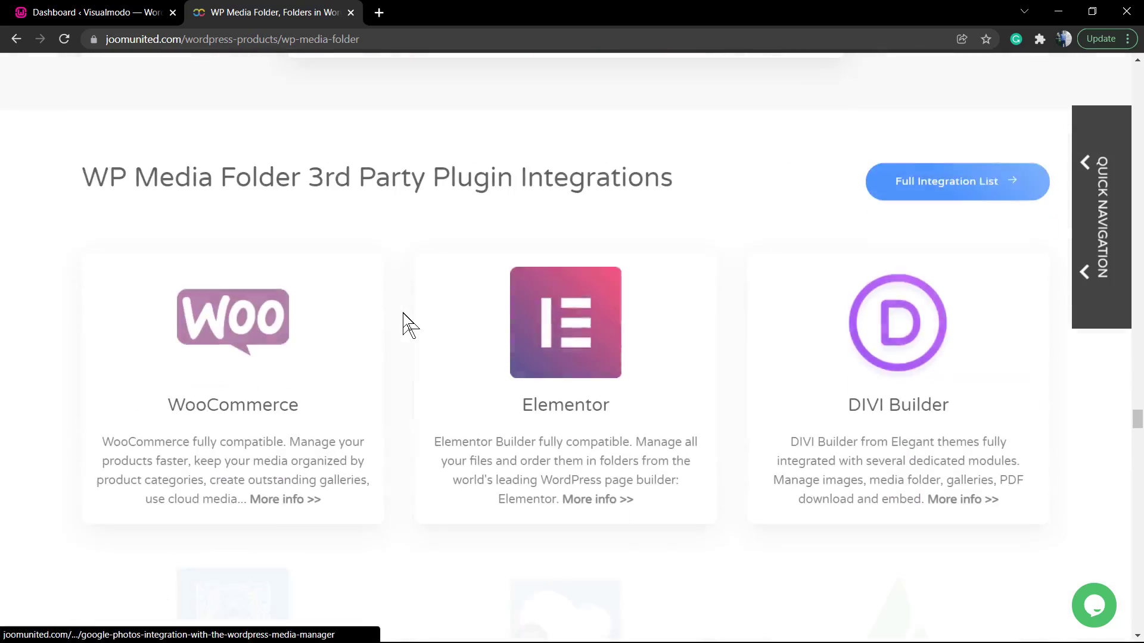
scroll(403, 325, "down", 10)
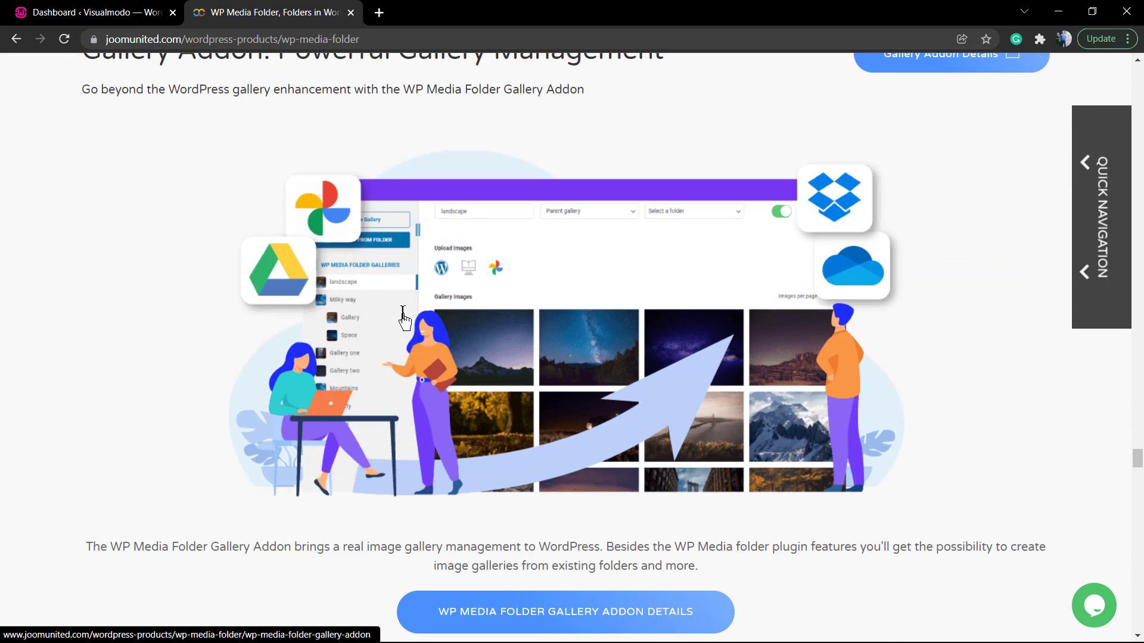
scroll(404, 320, "down", 2)
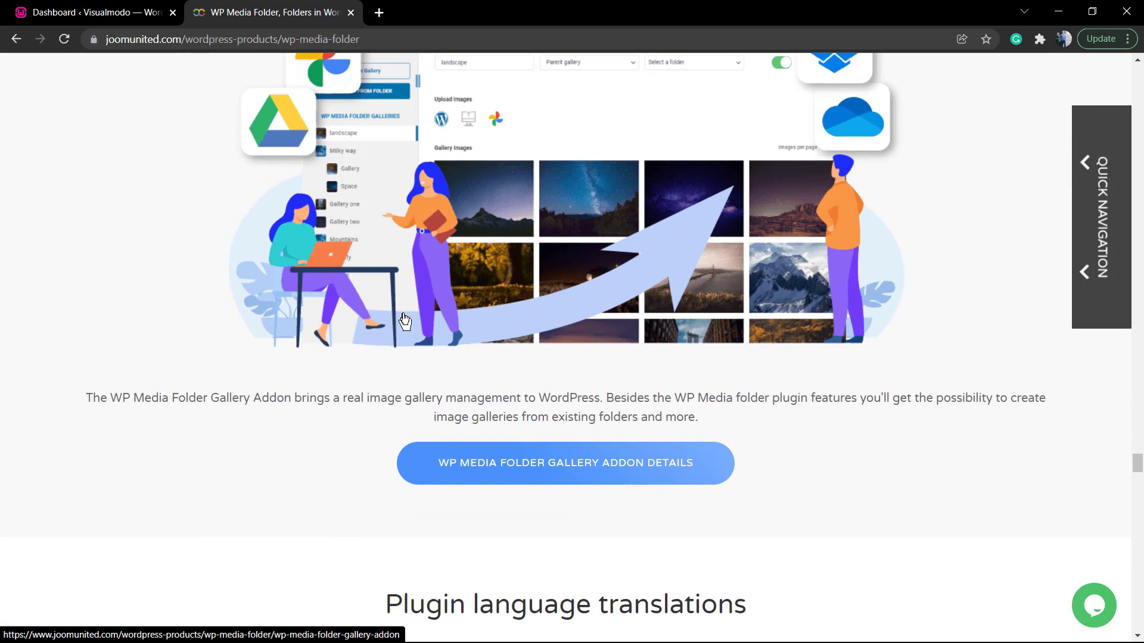
scroll(404, 322, "down", 6)
scroll(395, 351, "down", 1)
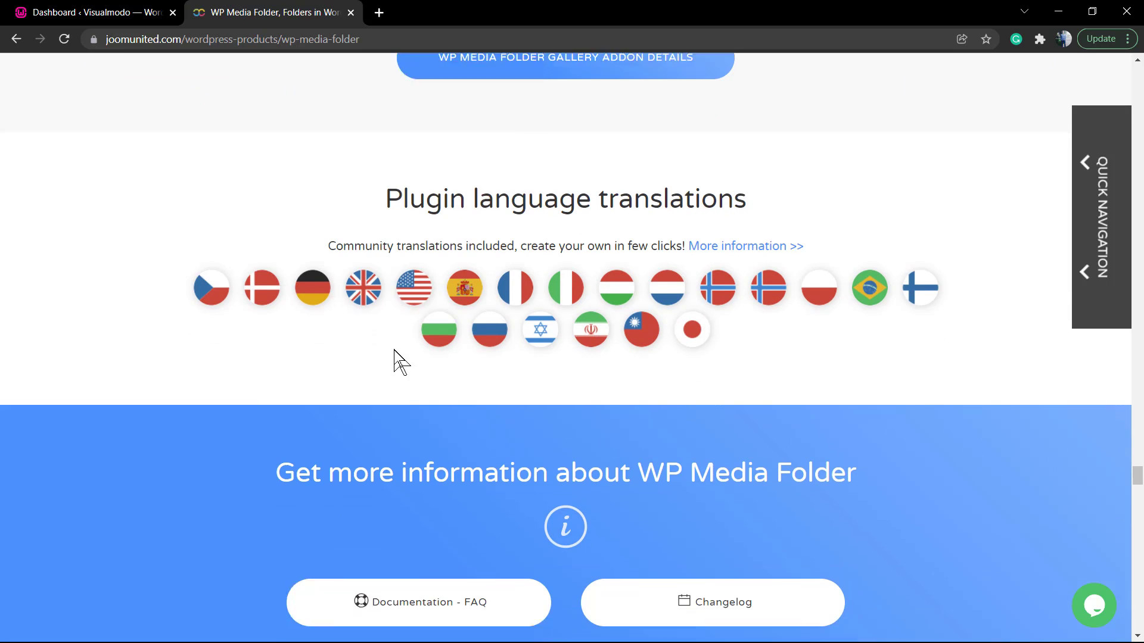
scroll(394, 351, "down", 15)
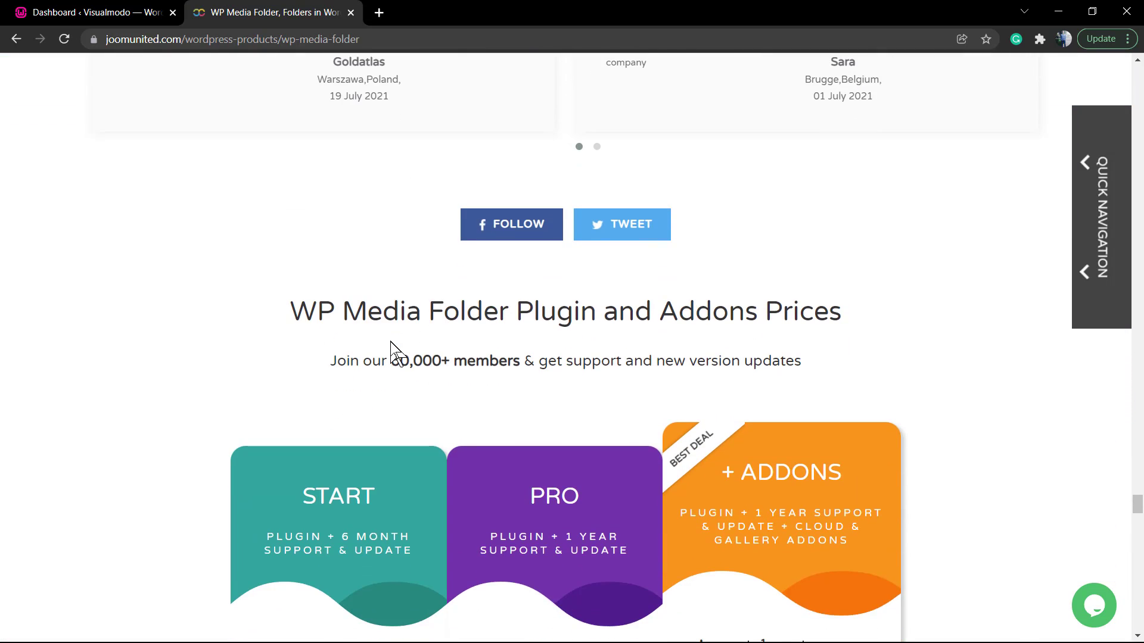
scroll(390, 341, "down", 10)
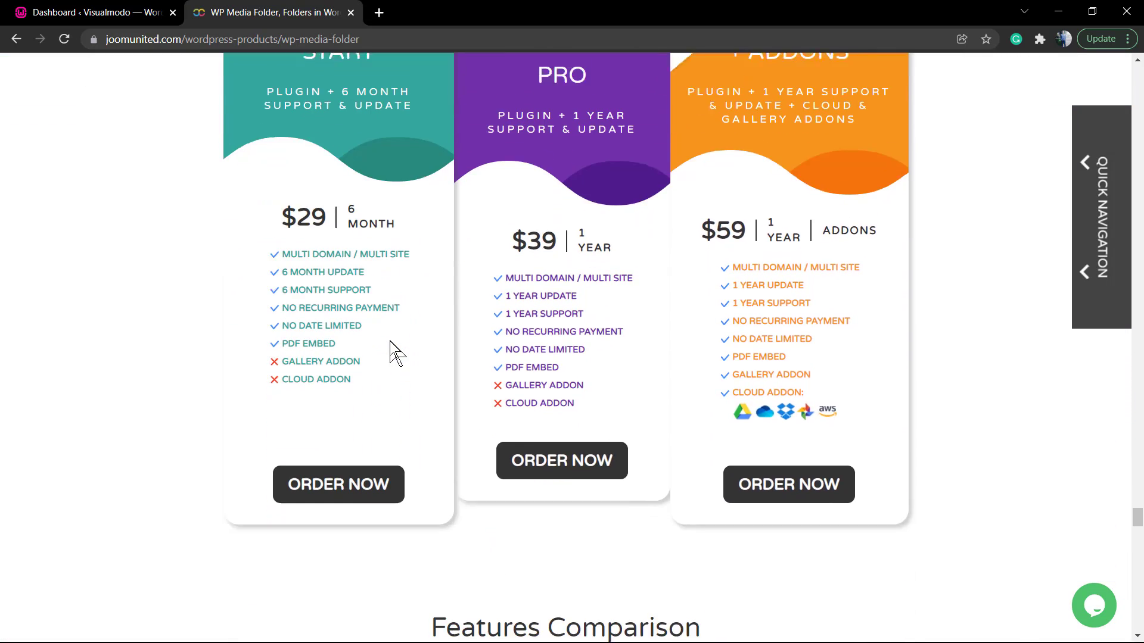
scroll(79, 381, "down", 6)
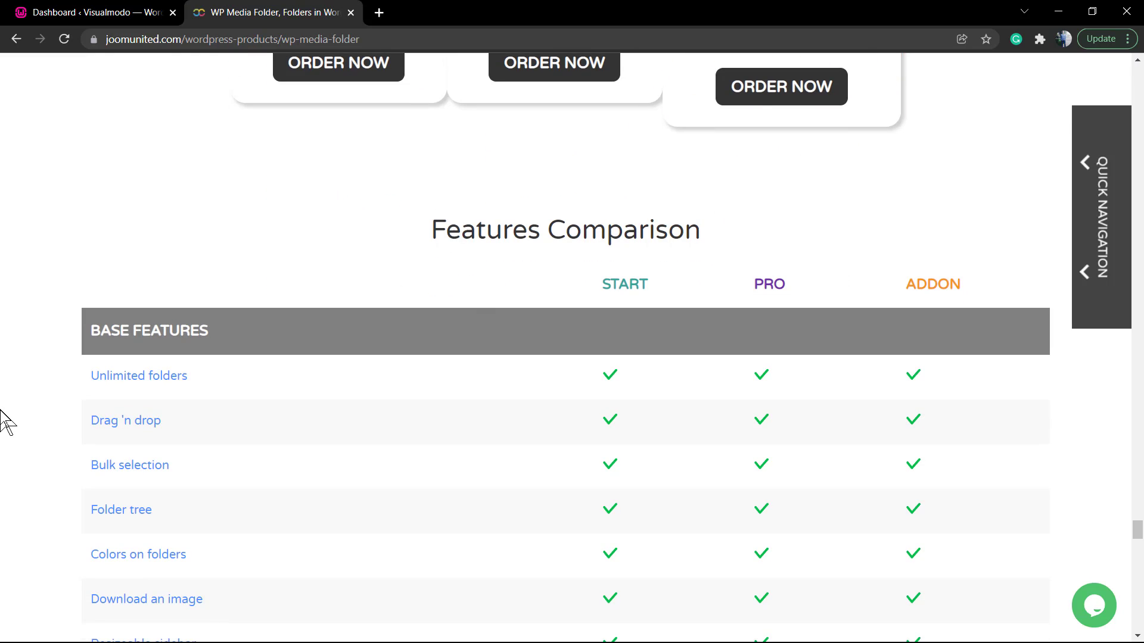
scroll(6, 423, "down", 20)
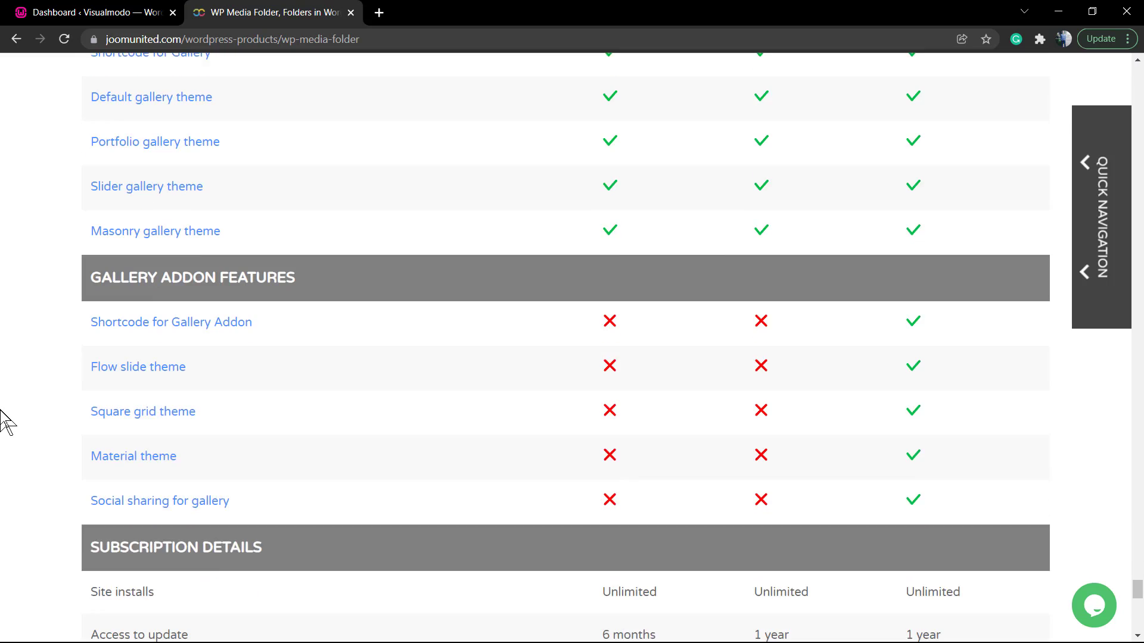
scroll(6, 424, "down", 17)
Return to the local WordPress admin Dashboard browser tab
scroll(6, 425, "up", 6)
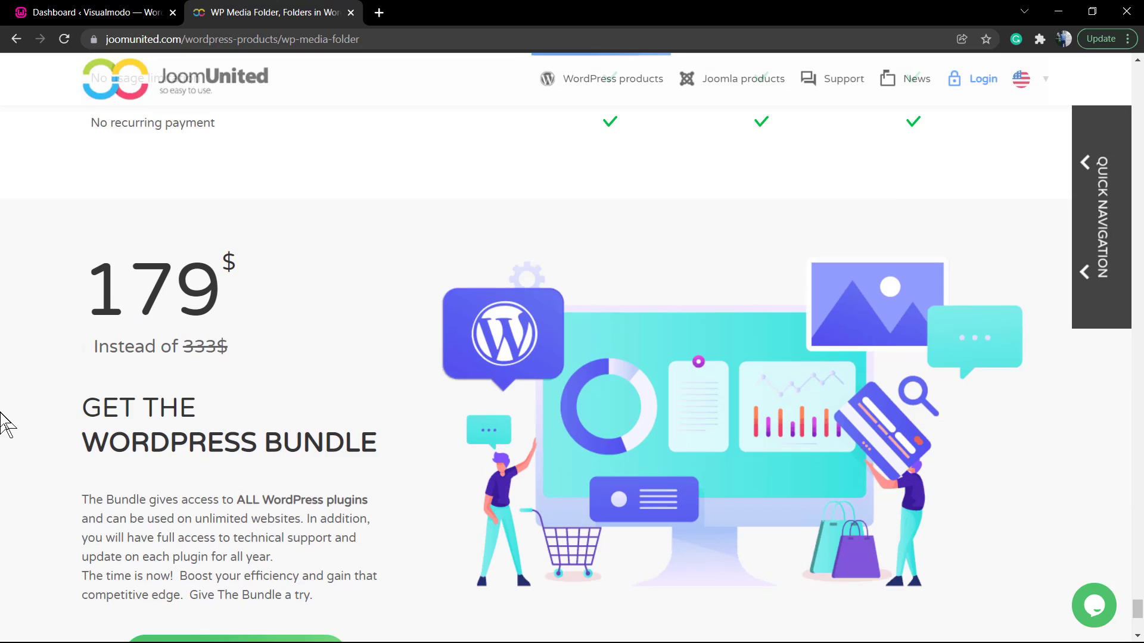
scroll(6, 424, "down", 1)
scroll(6, 424, "up", 12)
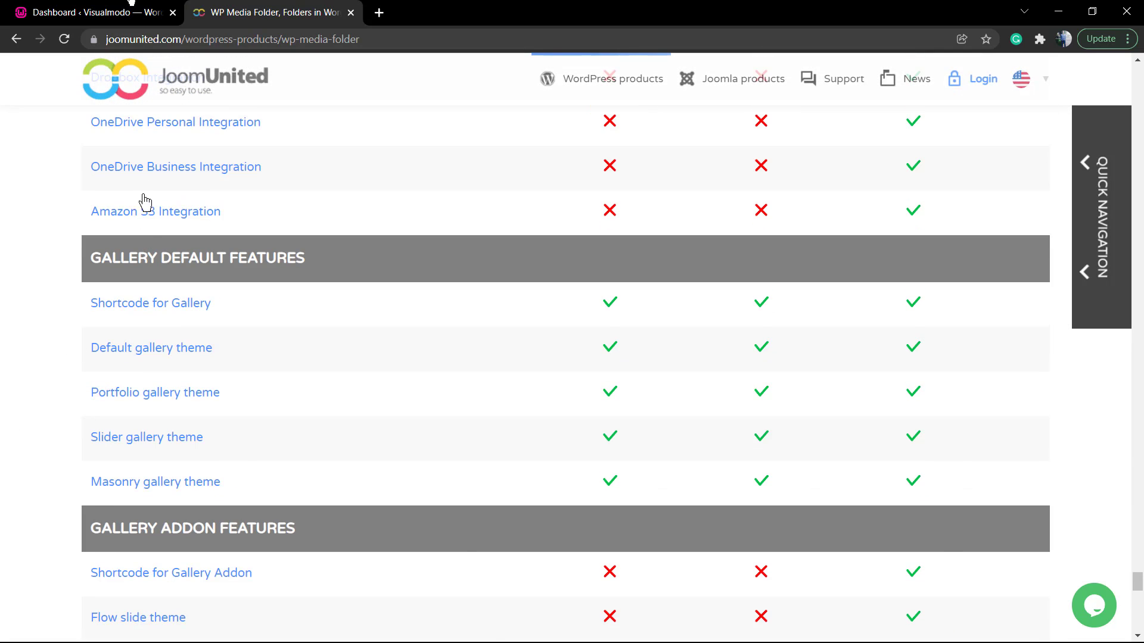
left_click(19, 10)
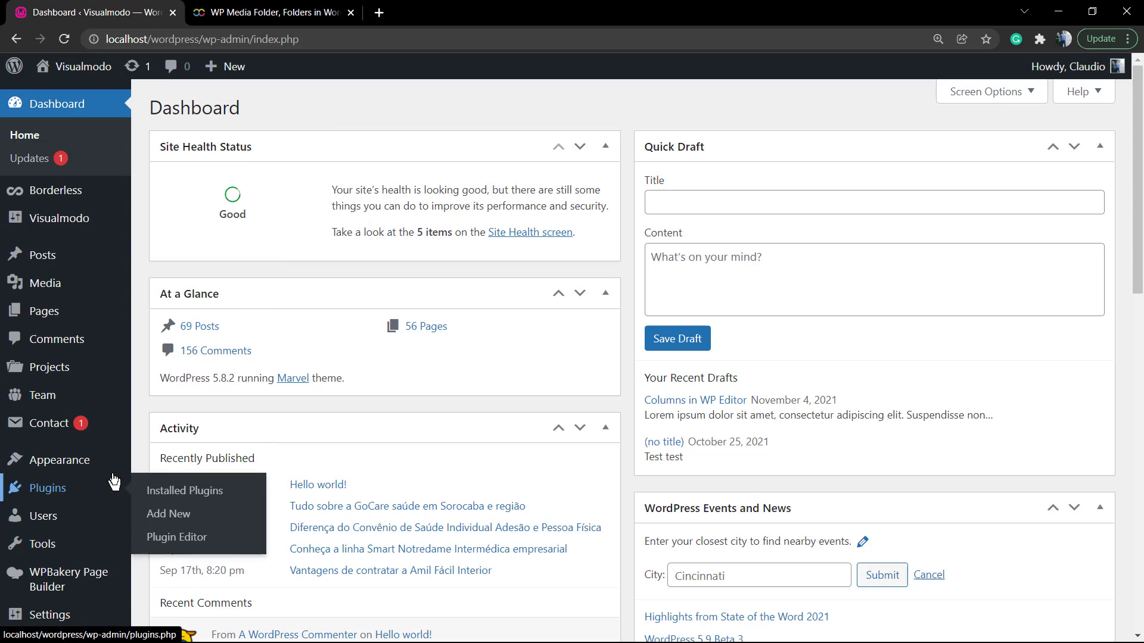
In Plugins > Add New > Upload Plugin, choose WP Media Folder.zip from Downloads
mouse_move(104, 469)
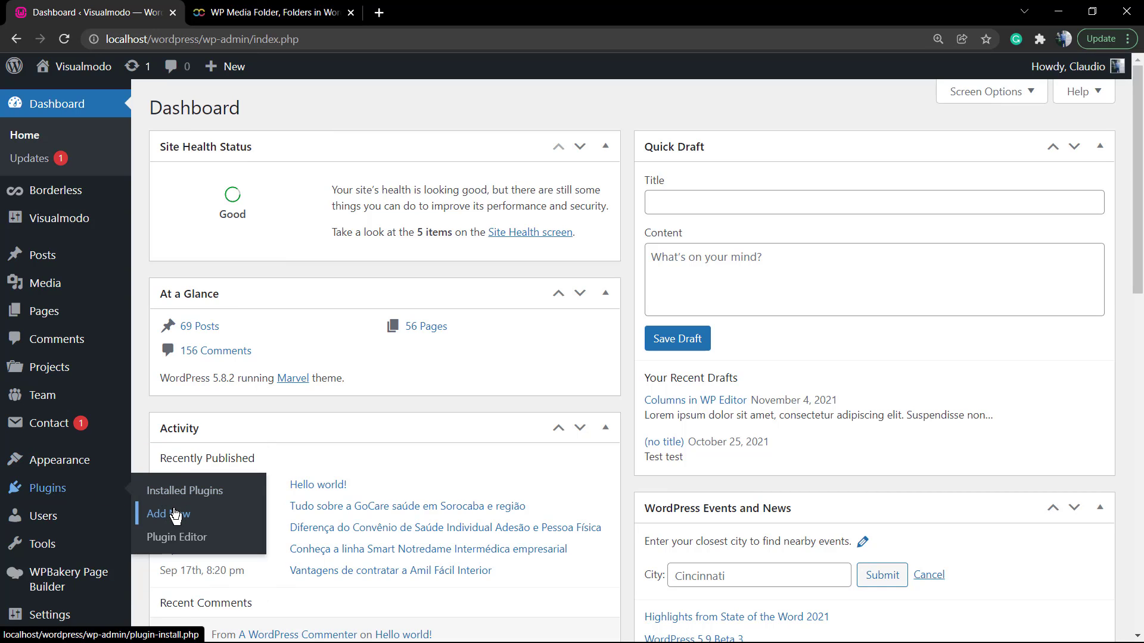
left_click(174, 514)
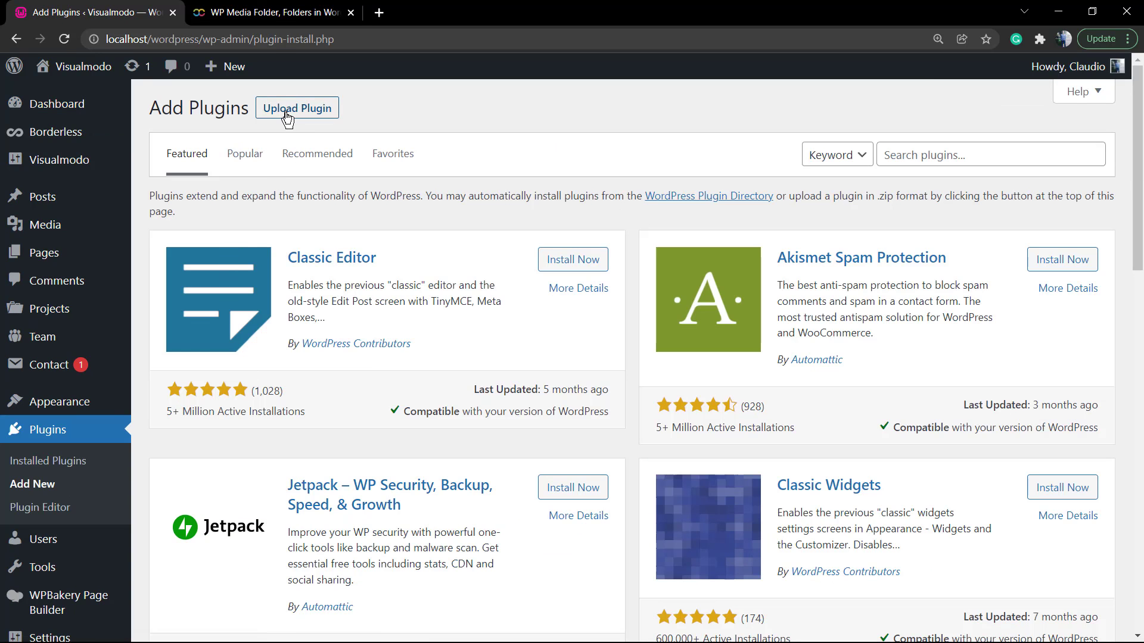
left_click(287, 118)
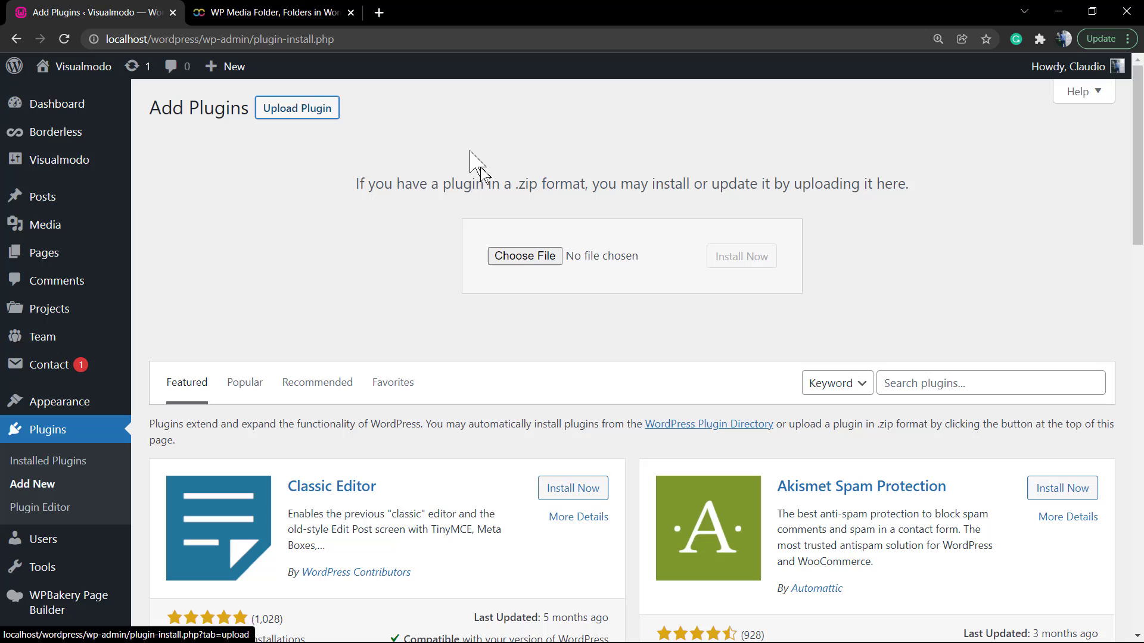
left_click(532, 258)
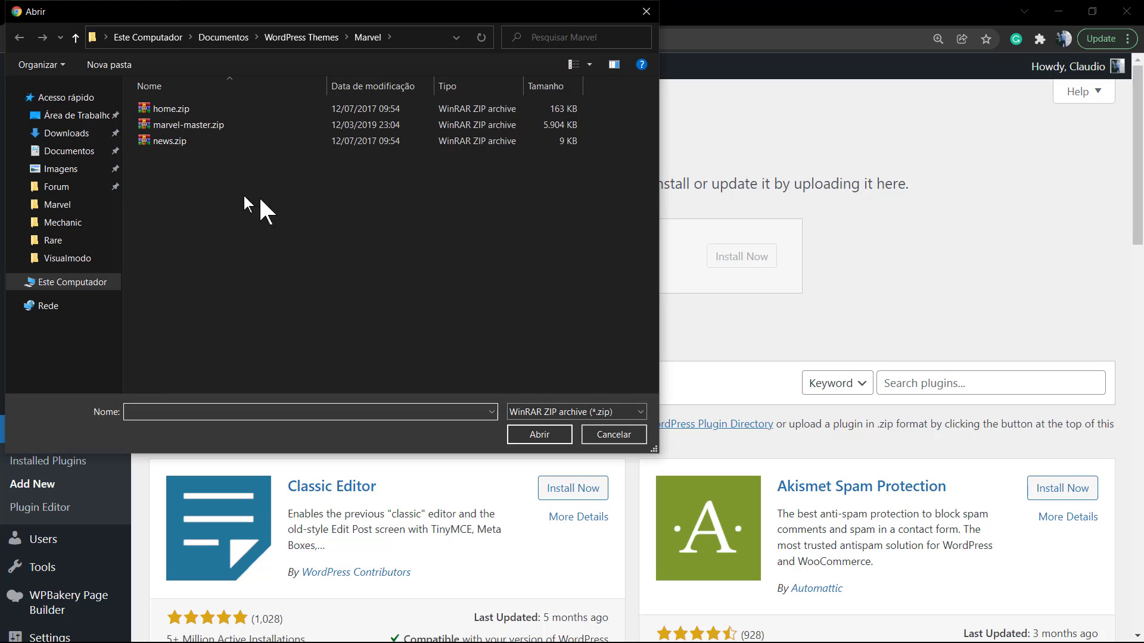
left_click(72, 133)
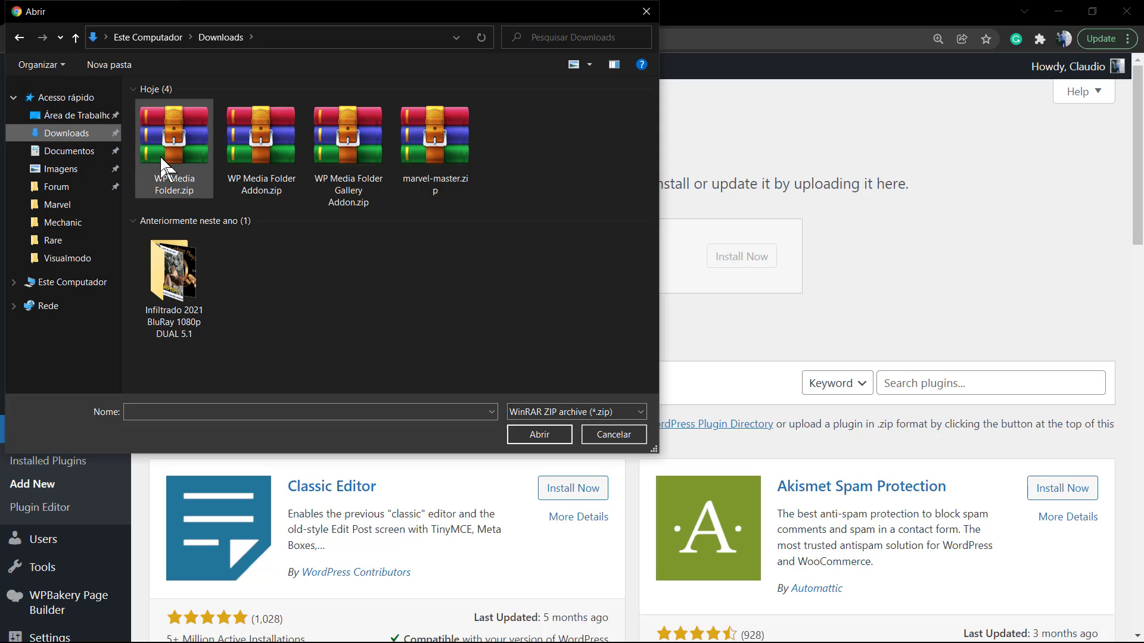
left_click(448, 137)
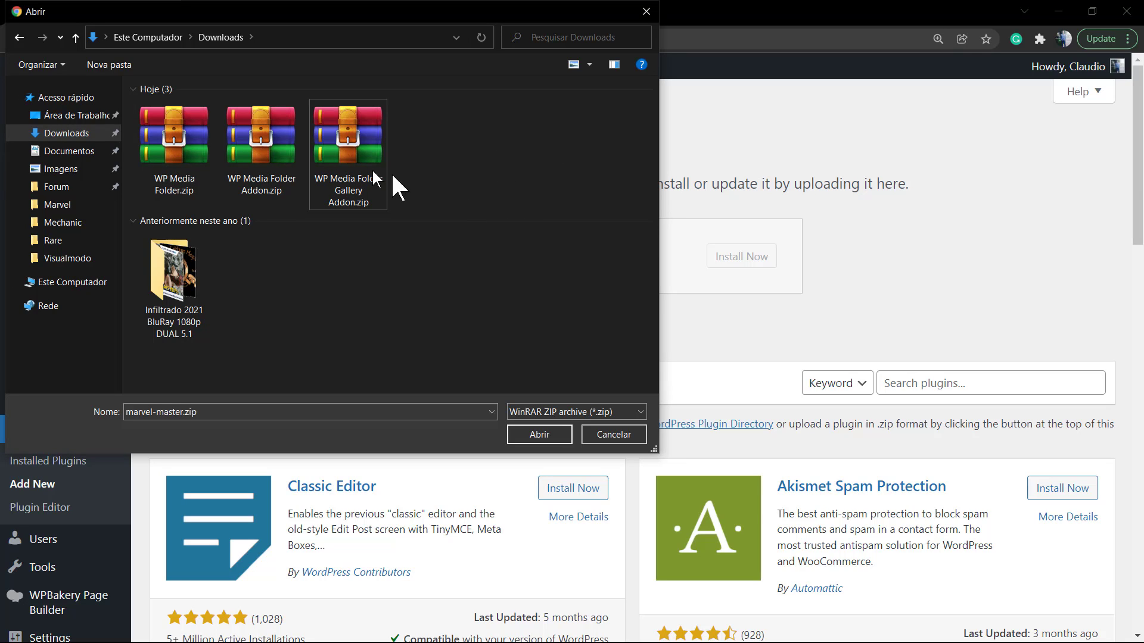
left_click(178, 159)
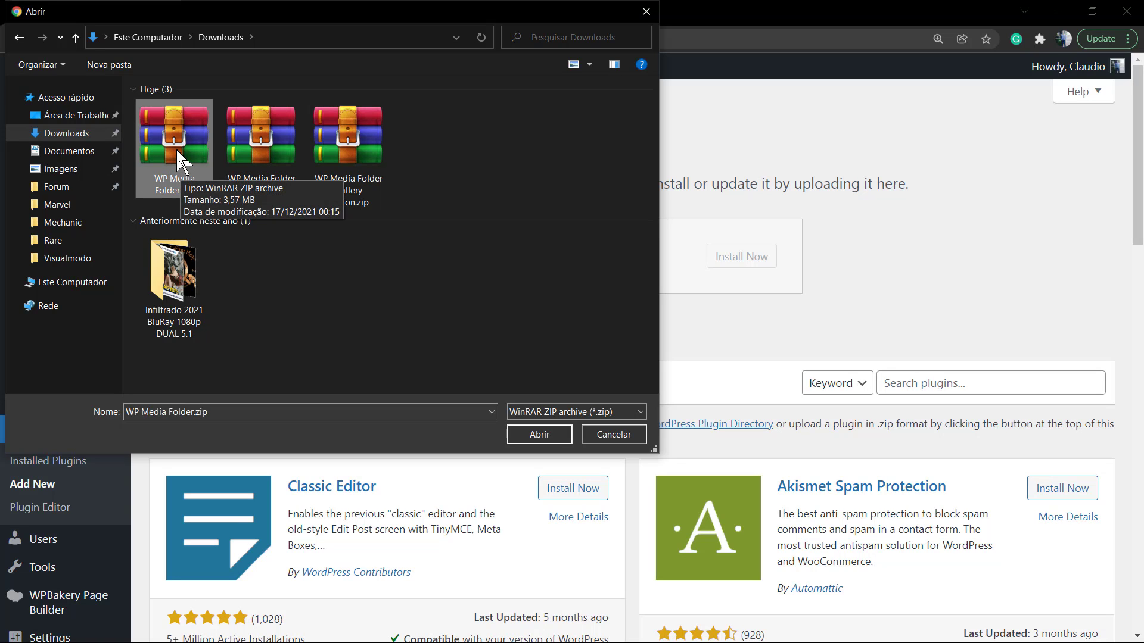
double_click(177, 149)
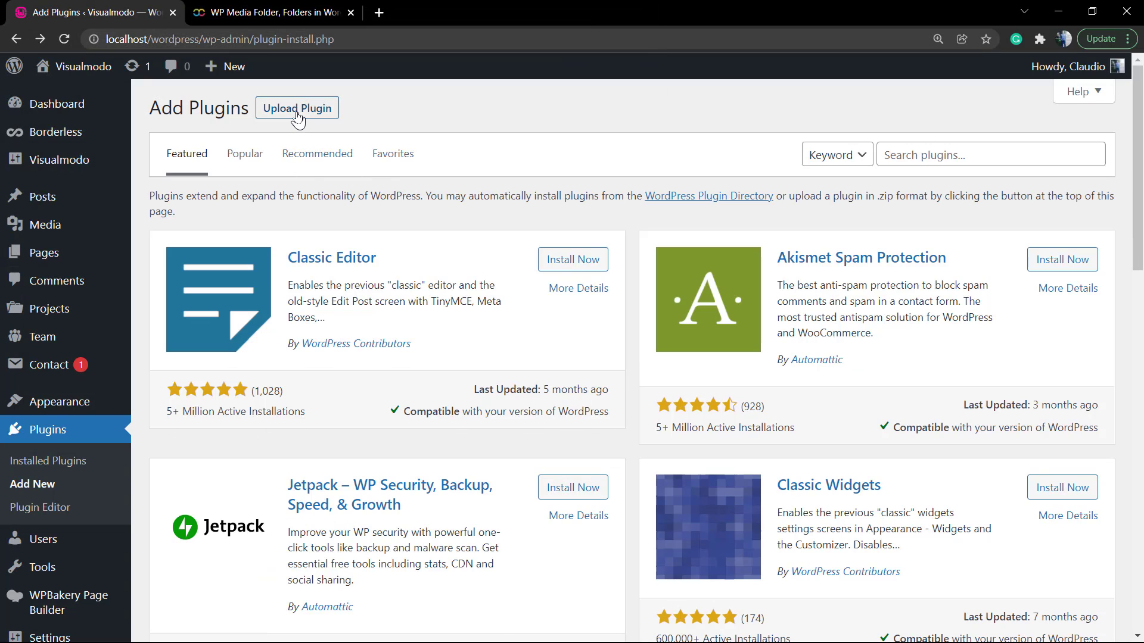
Pick WP Media Folder.zip again in the upload area and install the plugin
left_click(296, 111)
left_click(539, 257)
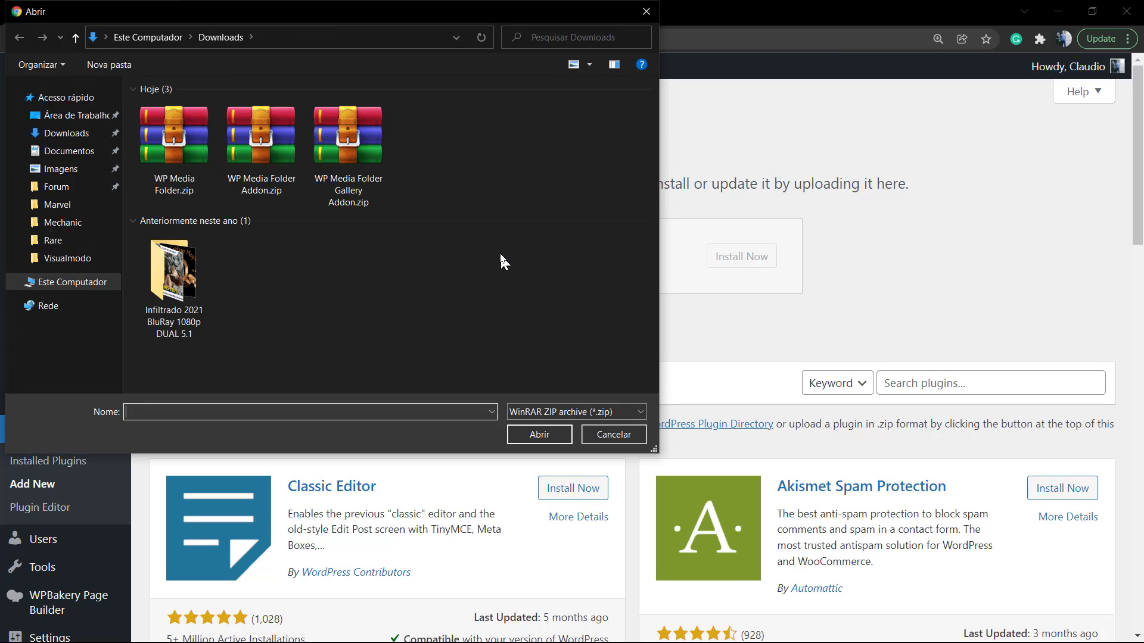
double_click(167, 149)
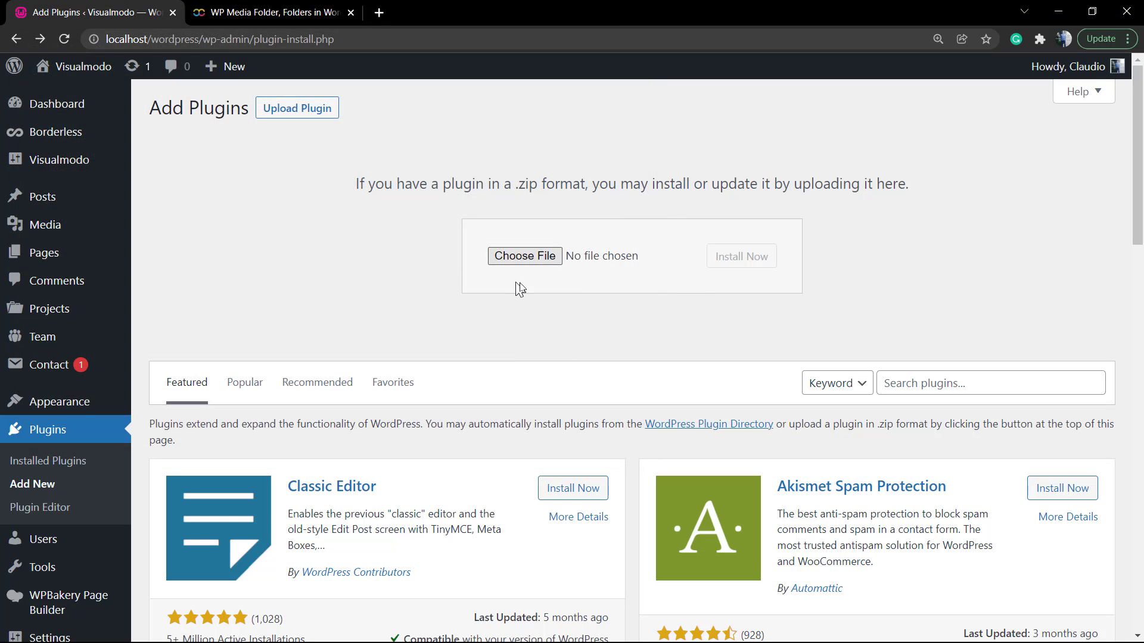
left_click(722, 263)
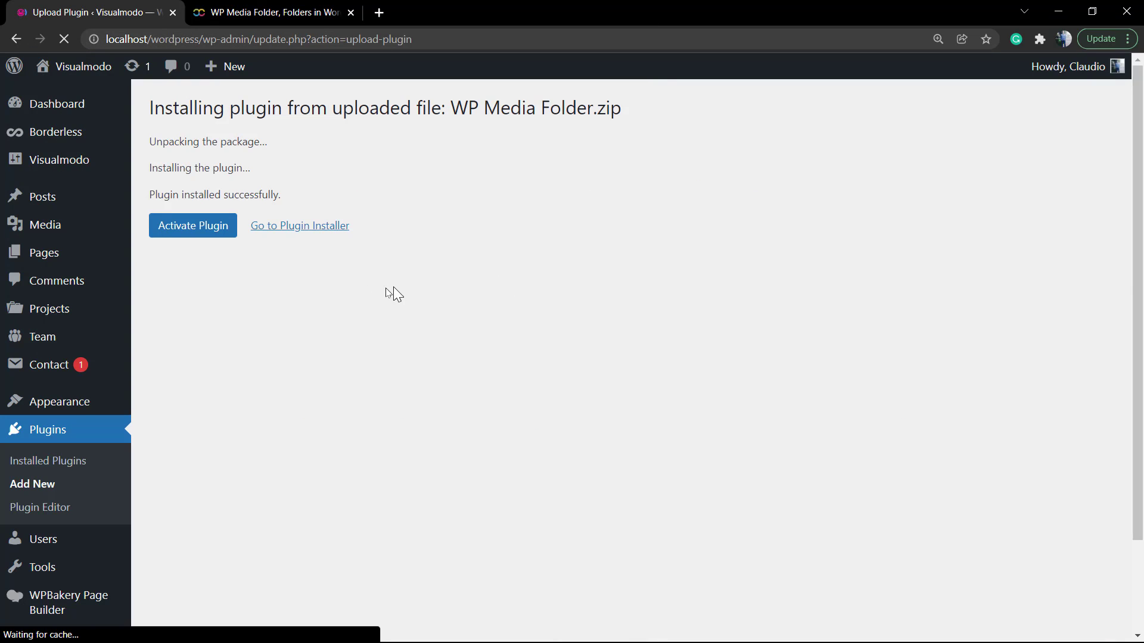
Activate WP Media Folder and continue its setup wizard to the environment check
left_click(216, 238)
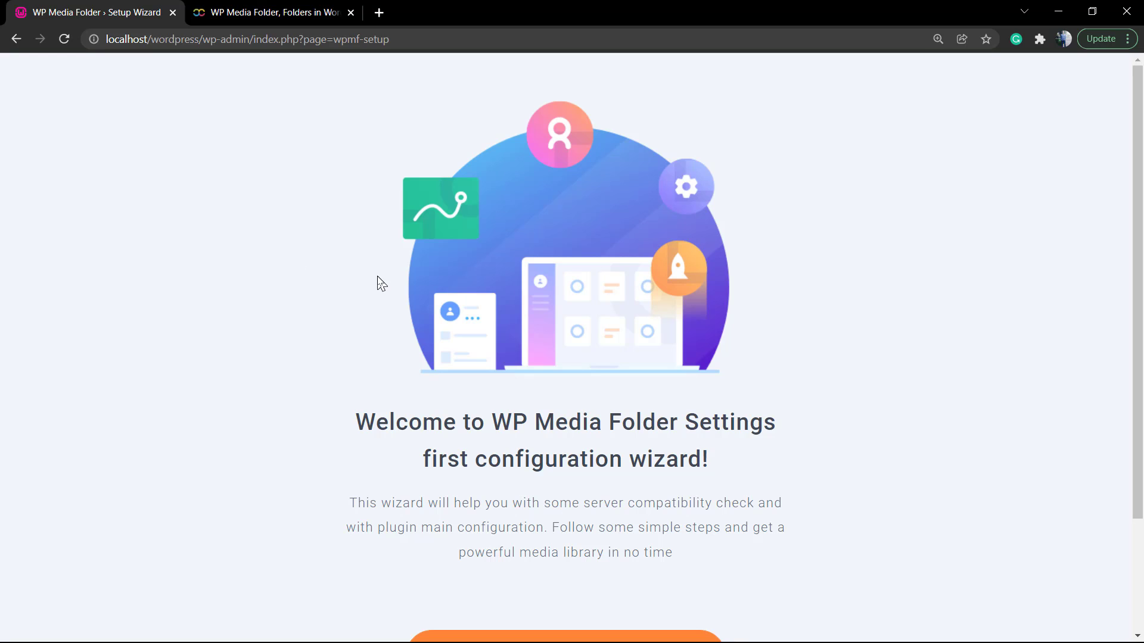
scroll(382, 283, "down", 3)
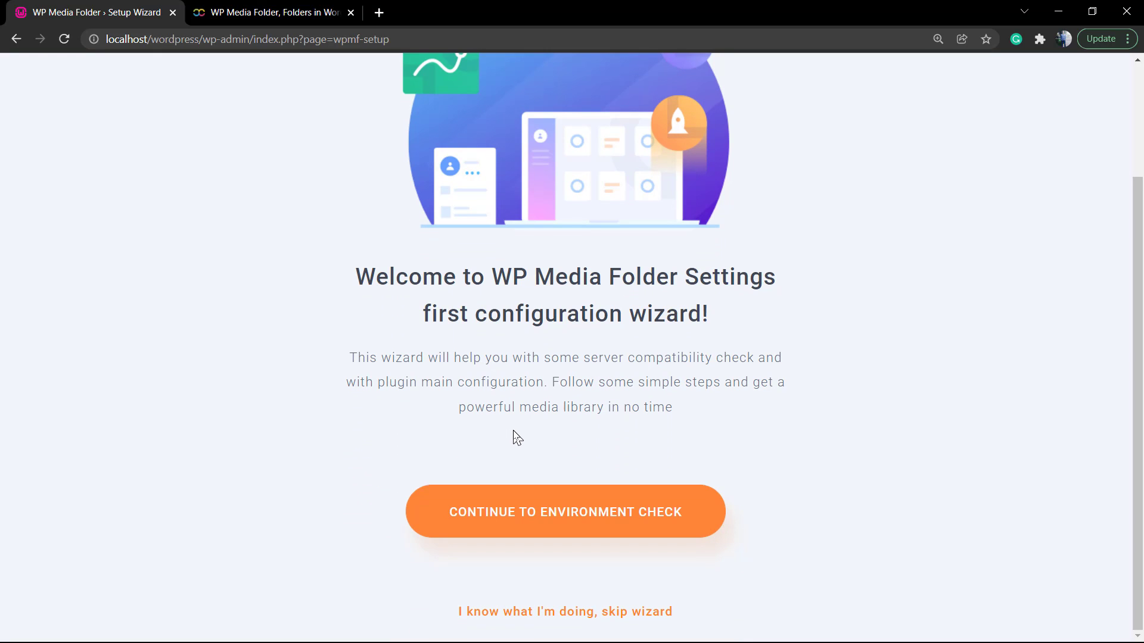
left_click(566, 514)
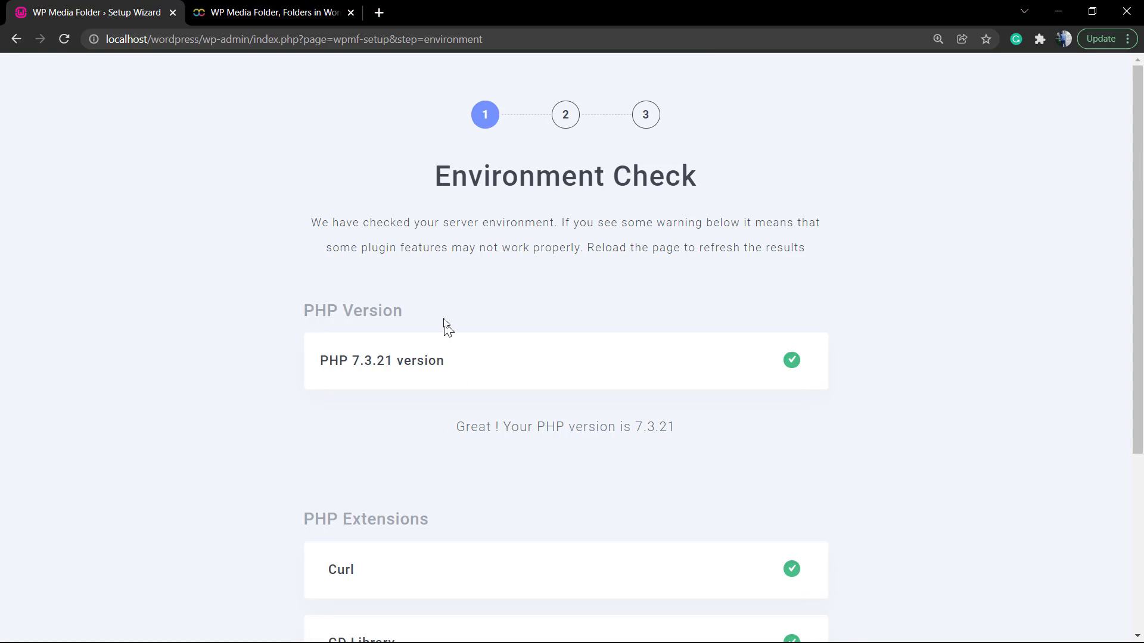
Continue past the environment check and image configuration to the additional features step
scroll(440, 314, "down", 3)
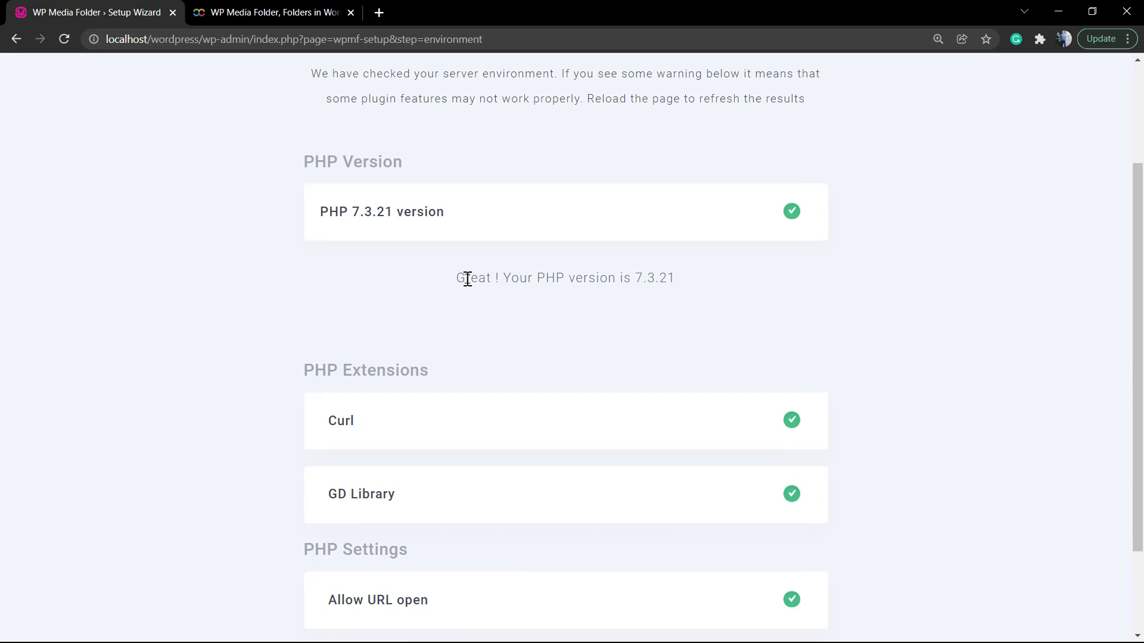
scroll(468, 279, "down", 1)
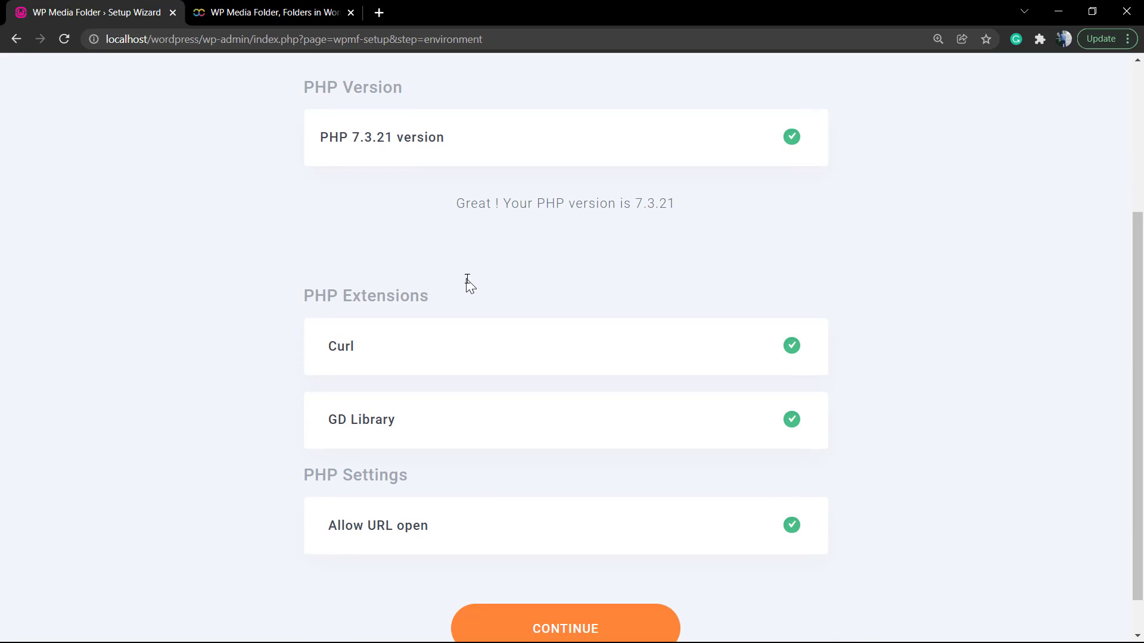
scroll(467, 283, "down", 1)
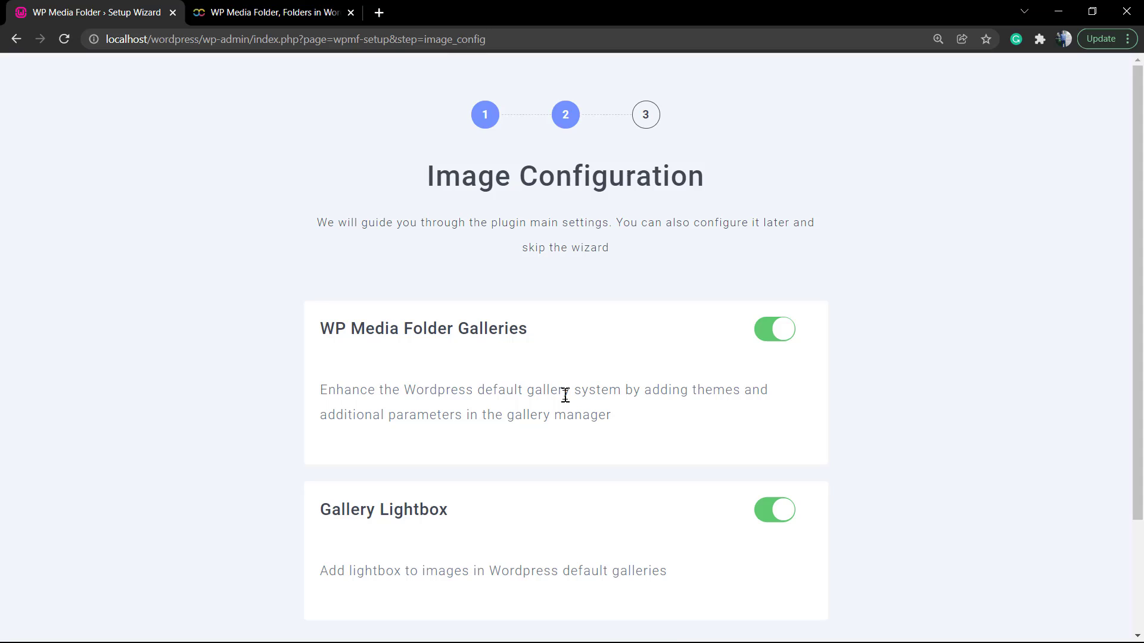
scroll(566, 395, "down", 1)
scroll(563, 404, "down", 1)
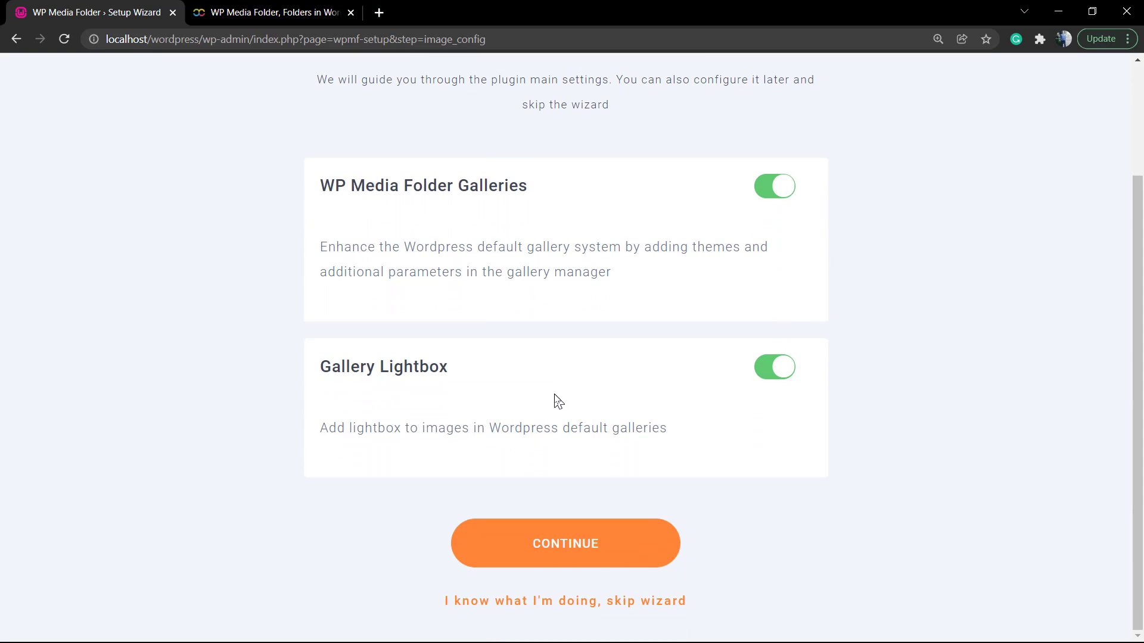
left_click(559, 548)
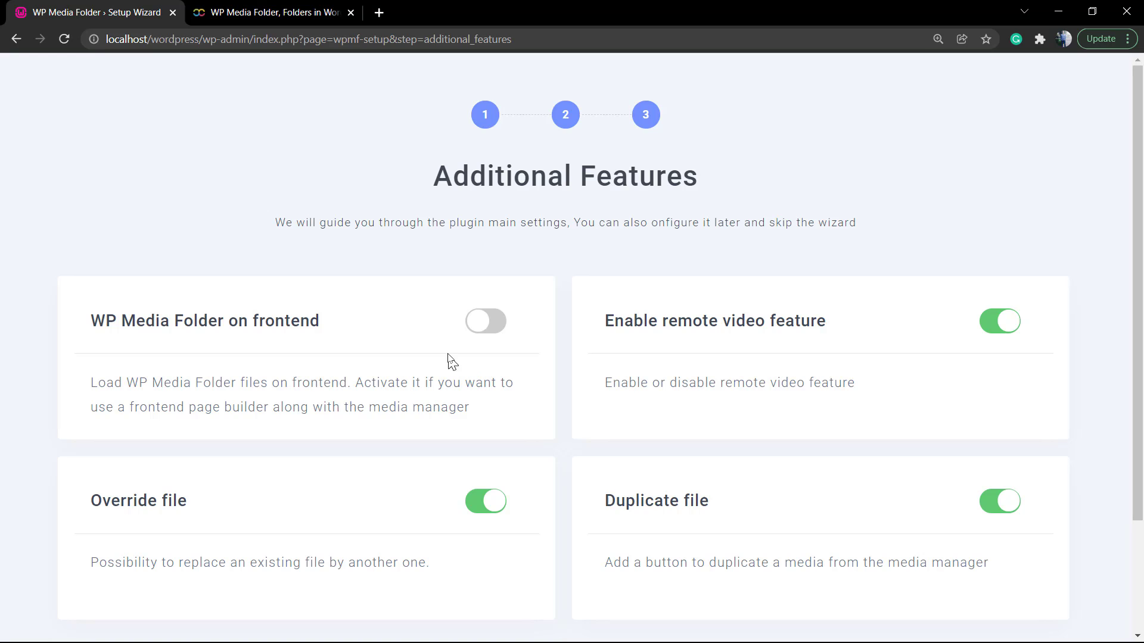
Switch on 'WP Media Folder on frontend' and continue to the wizard's Done page
left_click(502, 330)
scroll(582, 336, "down", 3)
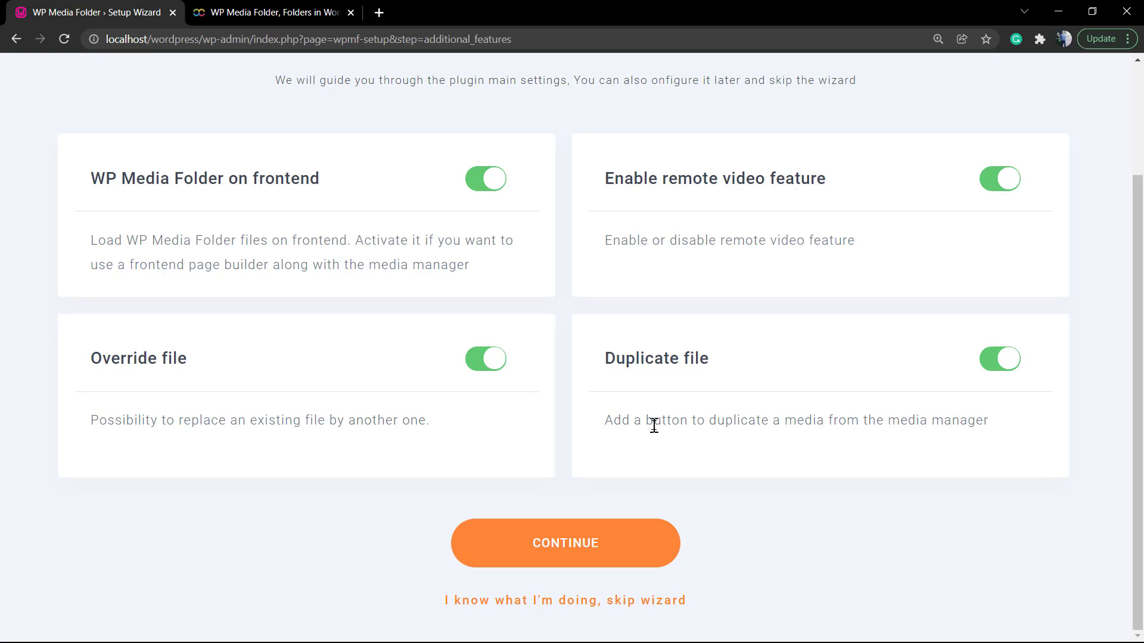
scroll(653, 411, "up", 1)
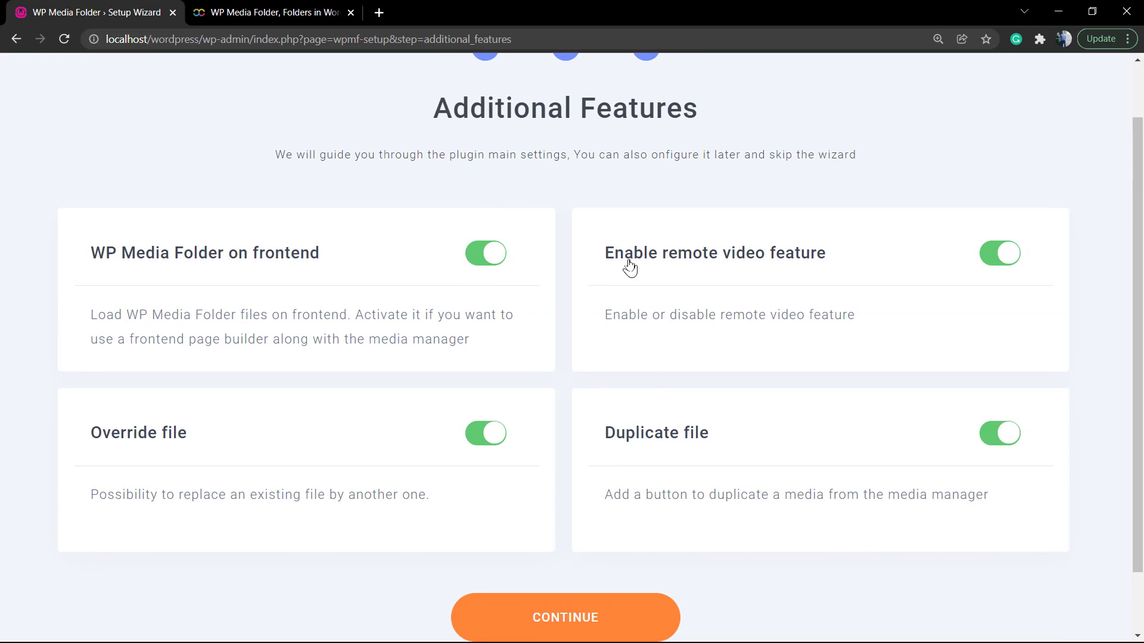
scroll(641, 342, "down", 1)
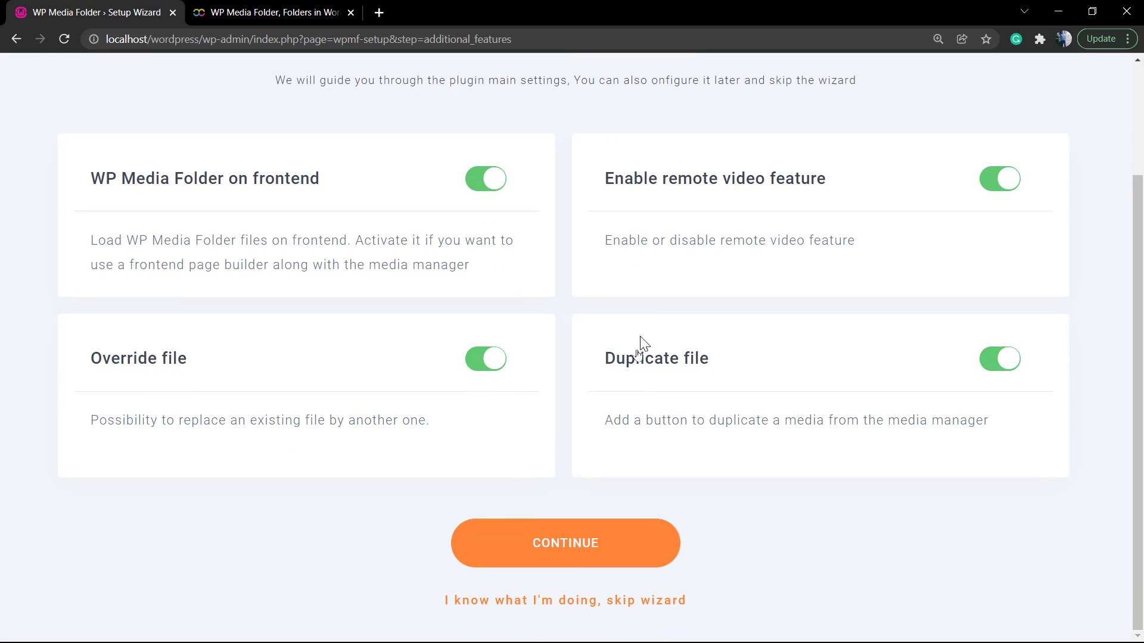
left_click(570, 544)
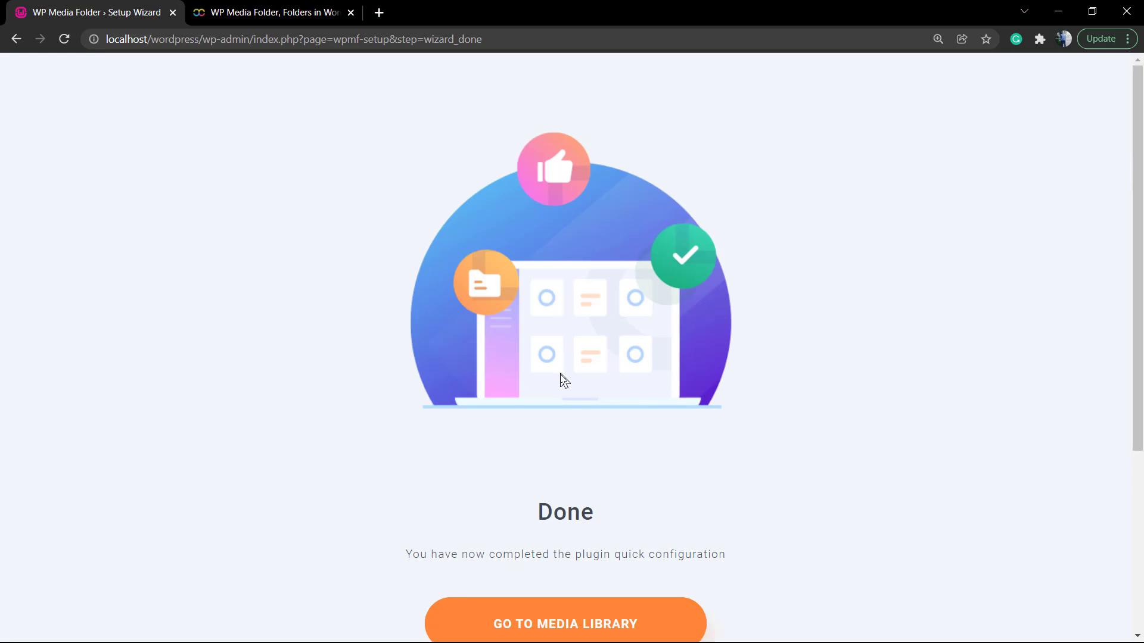
scroll(564, 380, "down", 2)
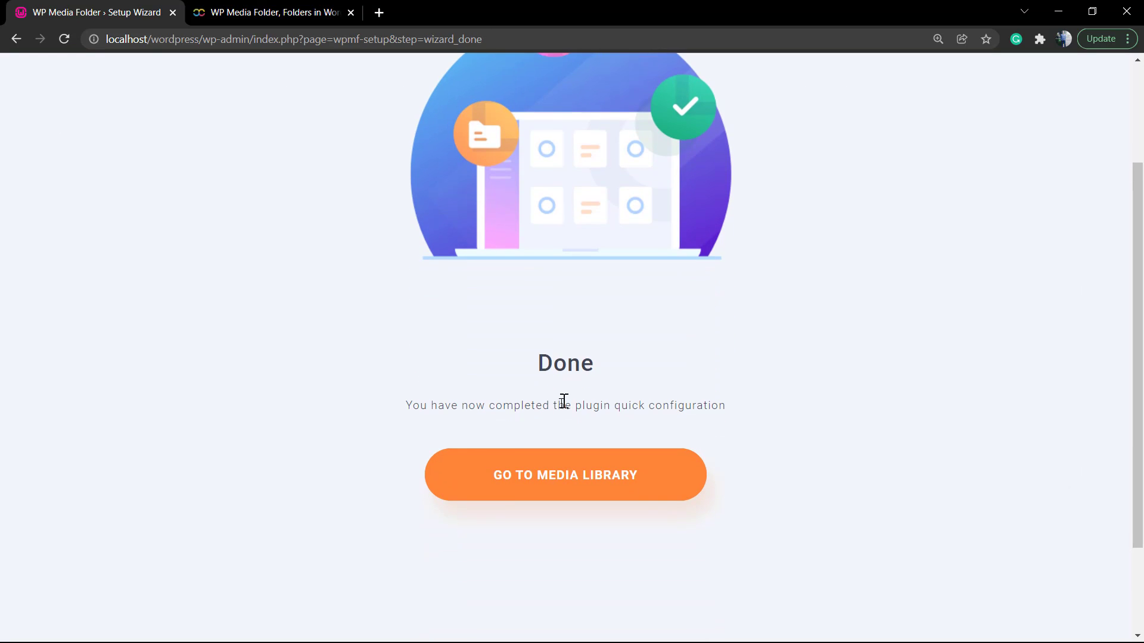
Go from the finished wizard to the Media Library with its folder panel
left_click(546, 494)
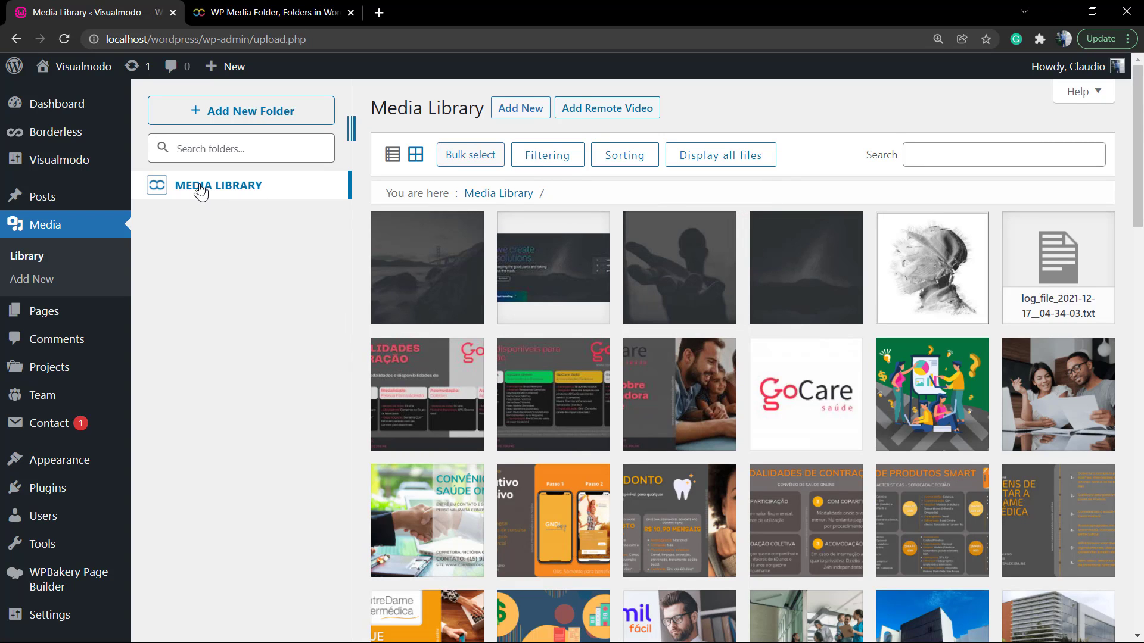
mouse_move(421, 297)
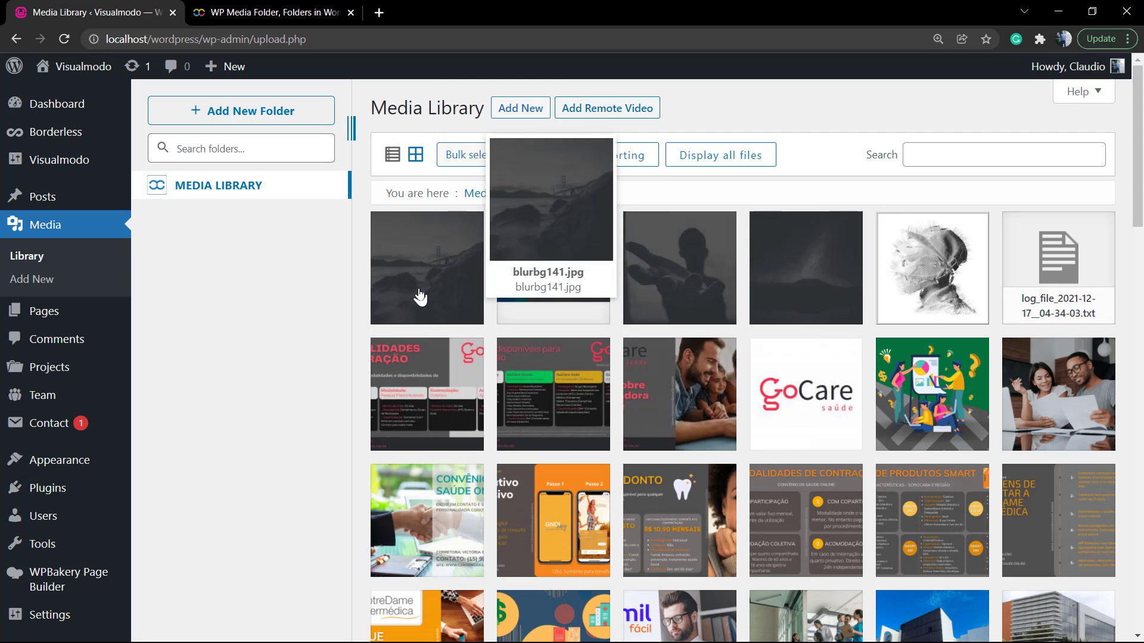
mouse_move(803, 267)
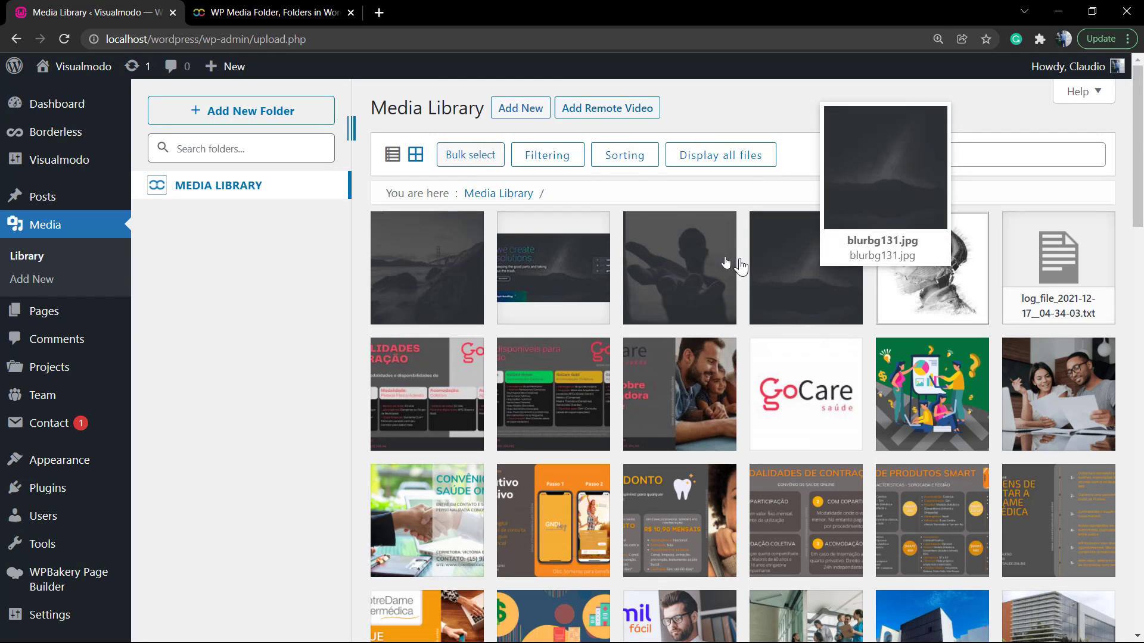
Bulk-select the first five thumbnails, then cancel the selection without changing anything
left_click(464, 161)
left_click(439, 273)
left_click(555, 274)
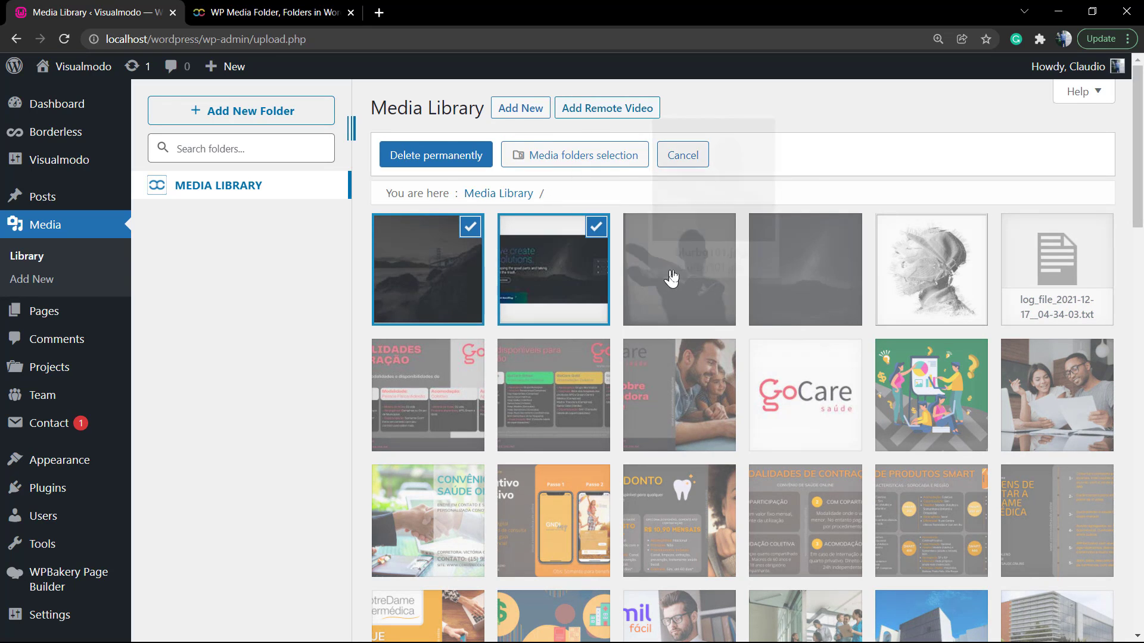
left_click(669, 276)
left_click(838, 281)
left_click(955, 280)
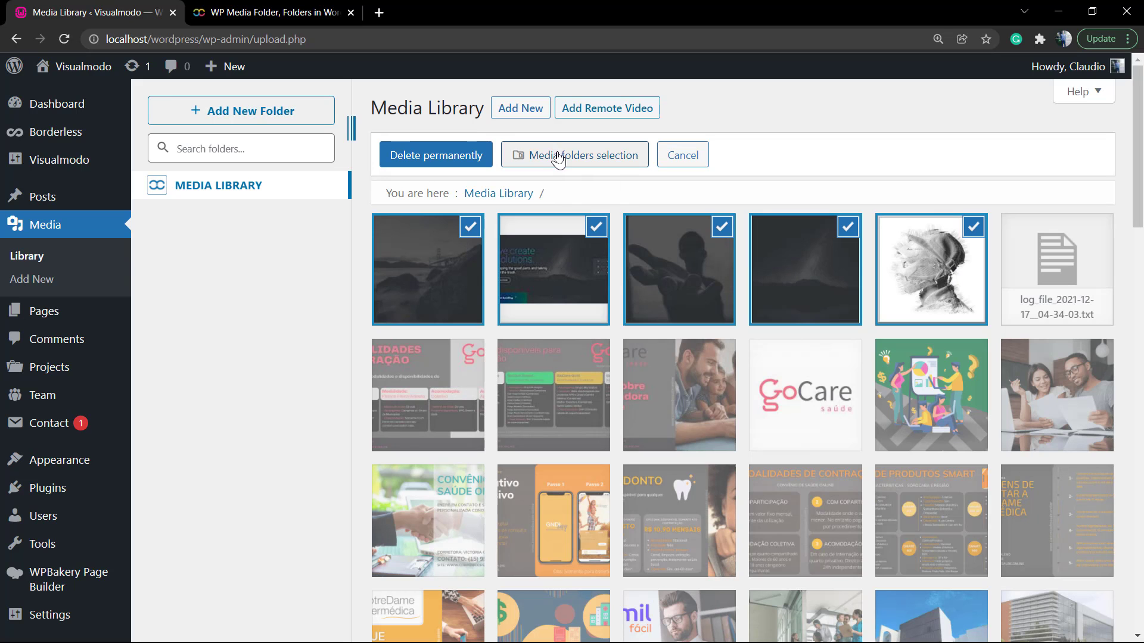
left_click(670, 157)
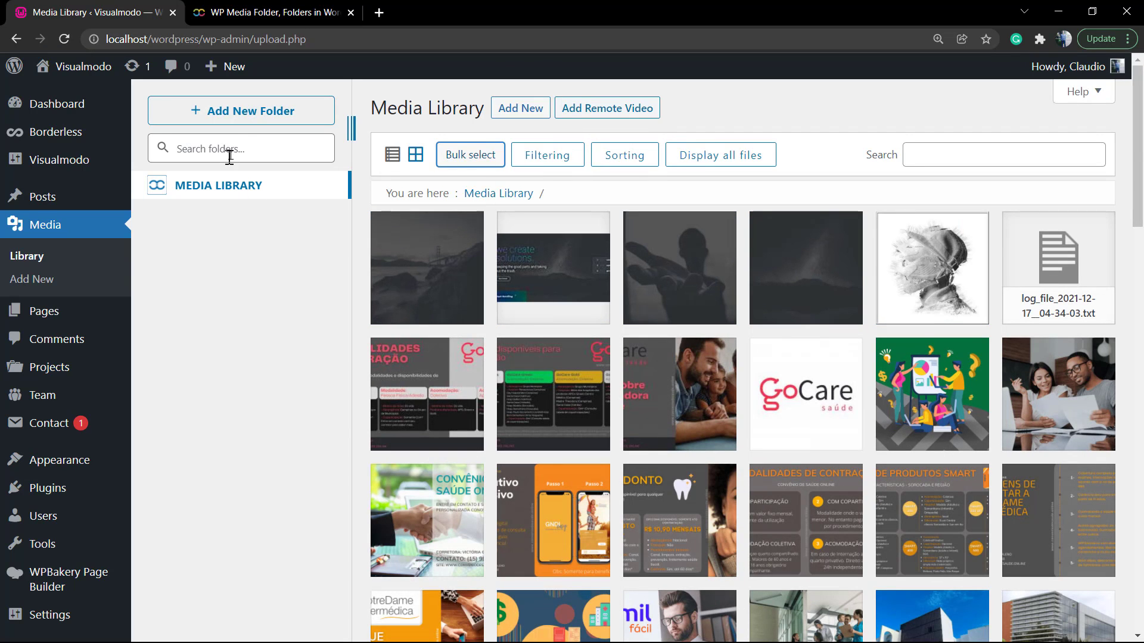
Create a new media folder named Sliders and preview the blurbg141.jpg image
left_click(235, 112)
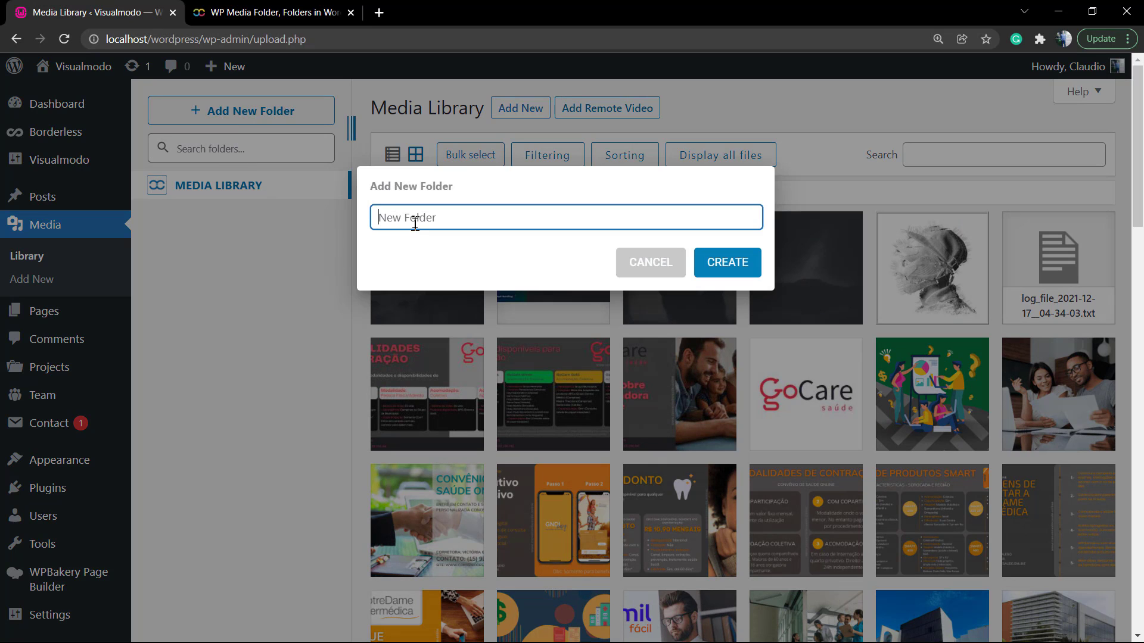
type("Sliders")
key("Return")
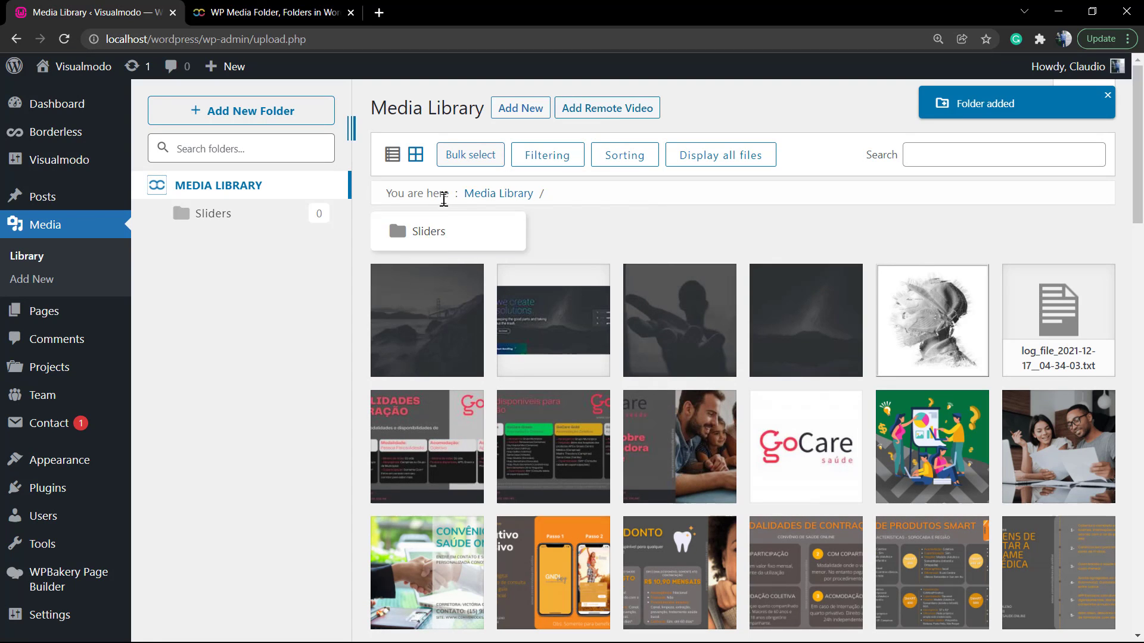
left_click(447, 299)
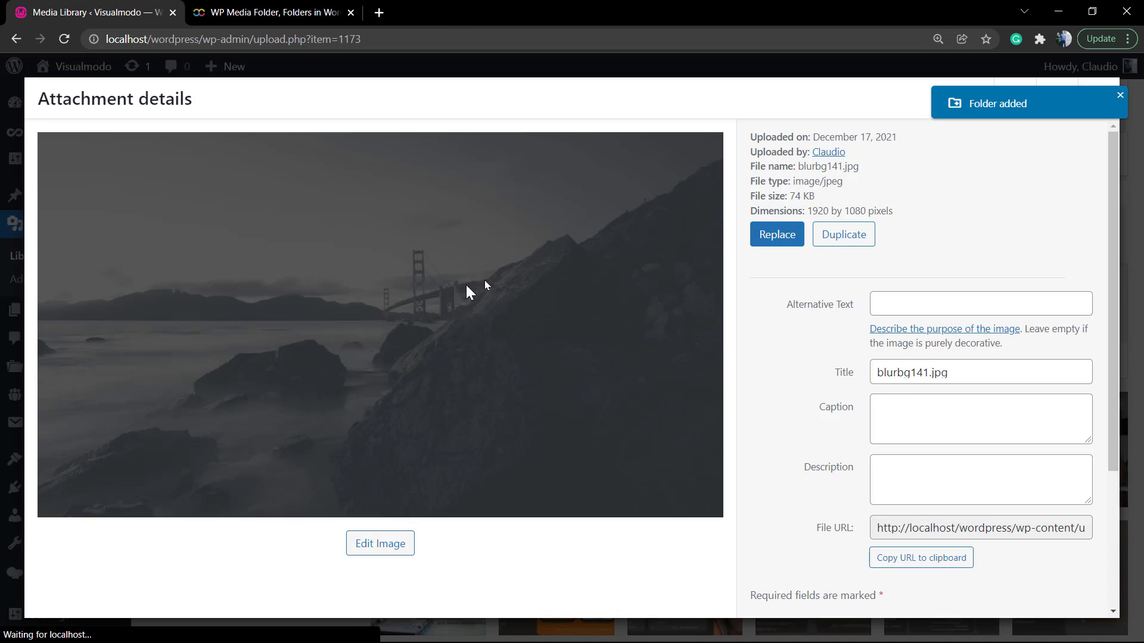
left_click(1101, 97)
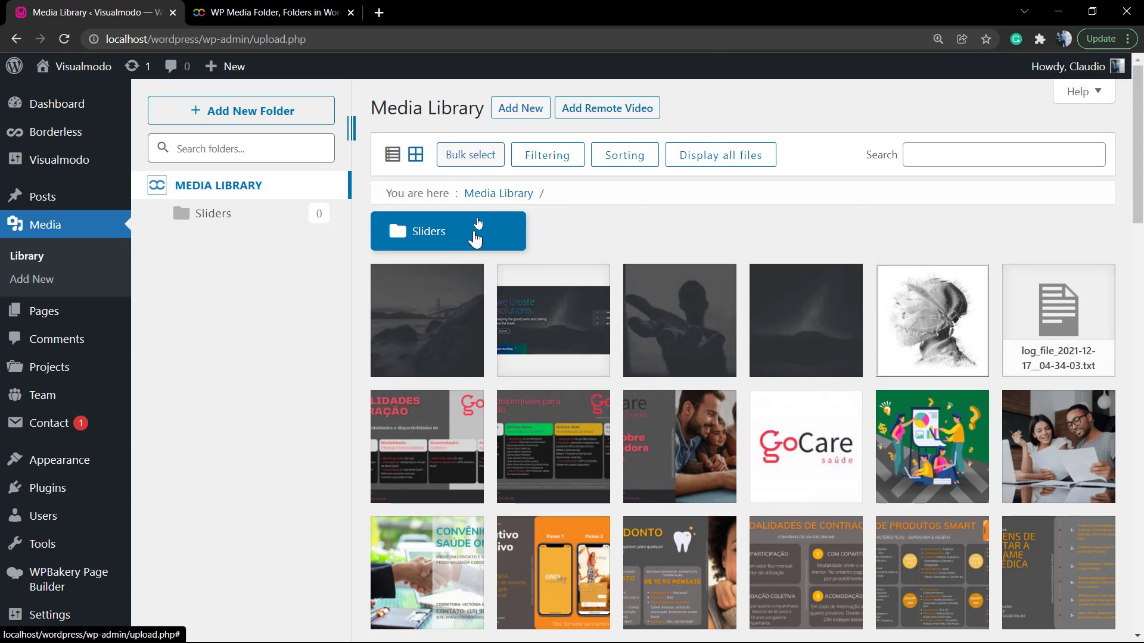
Bulk-select the four dark background images and drag them into the Sliders folder
left_click(470, 155)
left_click(439, 298)
left_click(519, 325)
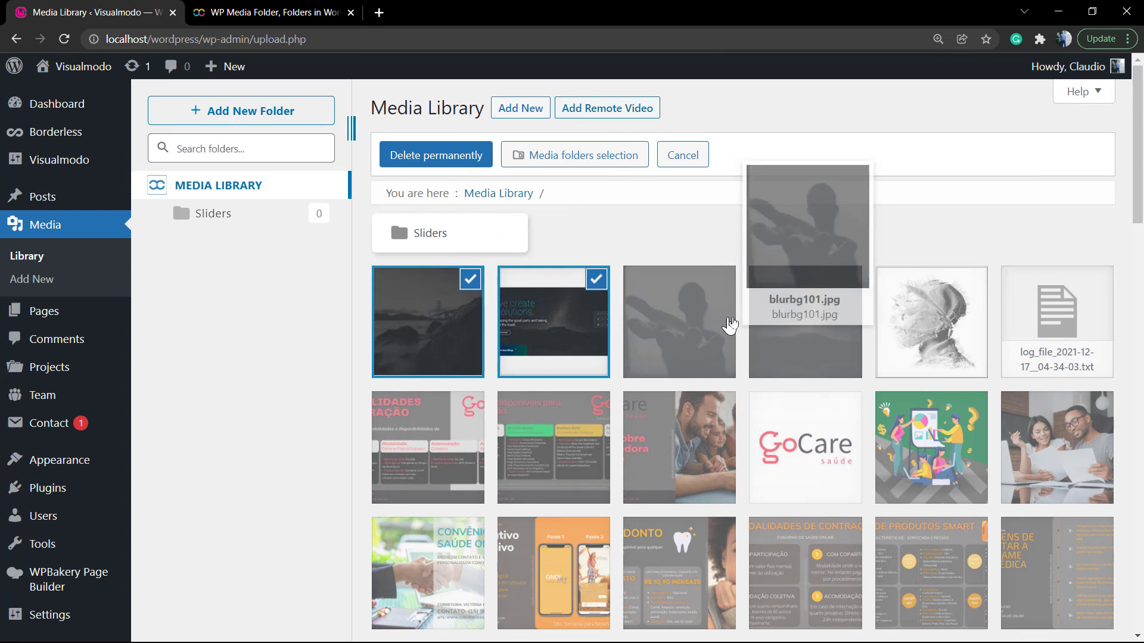
left_click(731, 325)
left_click(817, 324)
left_click_drag(455, 334, 446, 244)
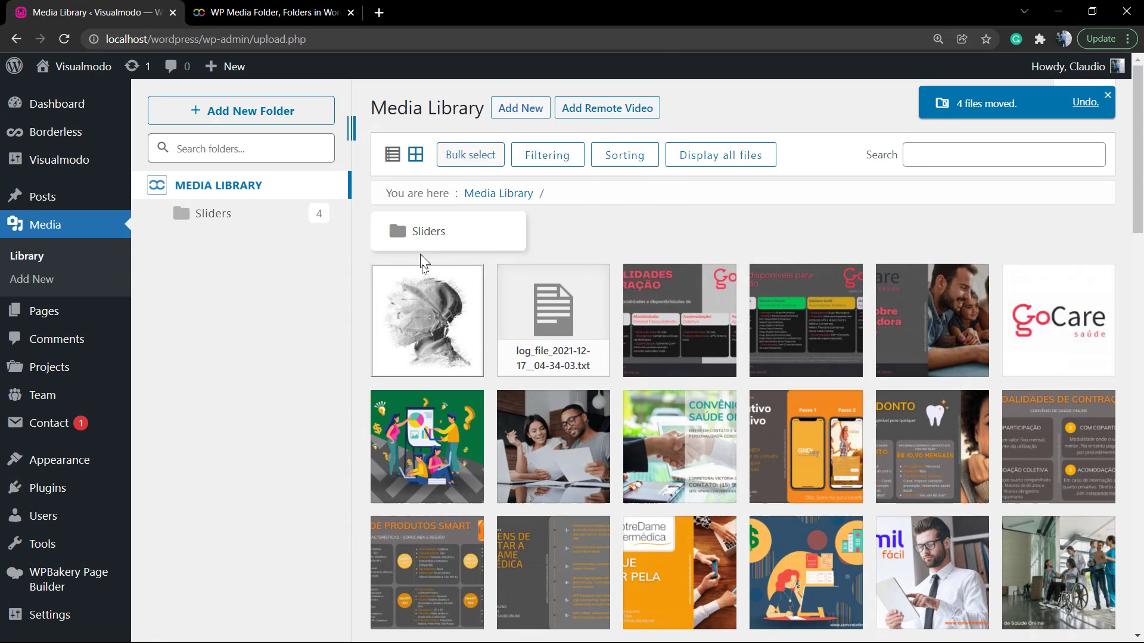
mouse_move(419, 311)
scroll(757, 364, "down", 2)
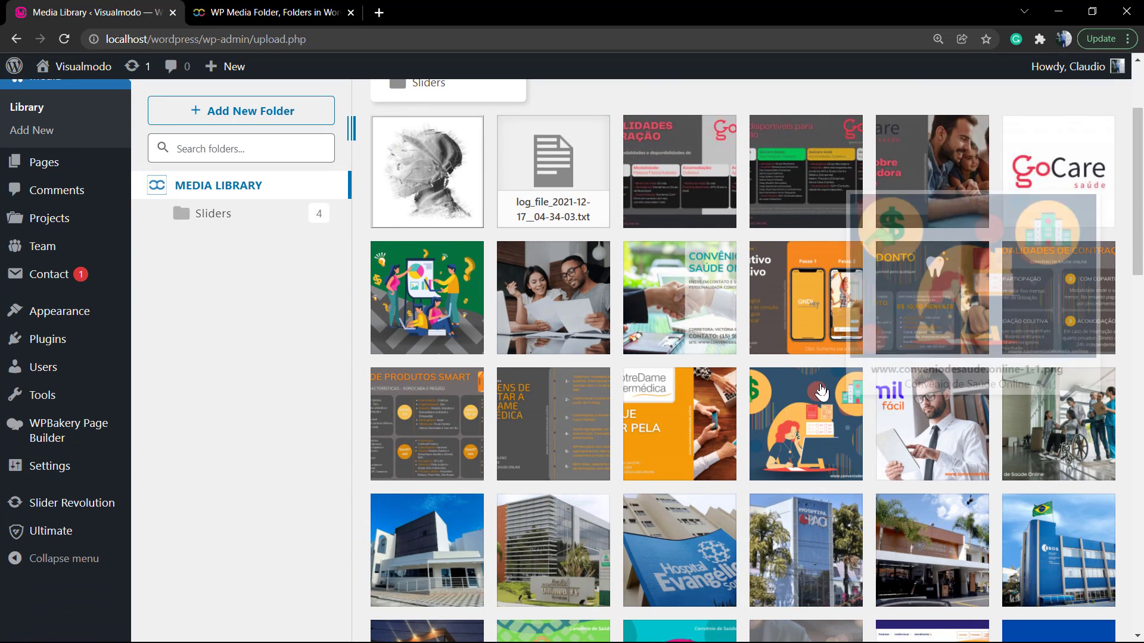
mouse_move(806, 378)
scroll(807, 378, "up", 2)
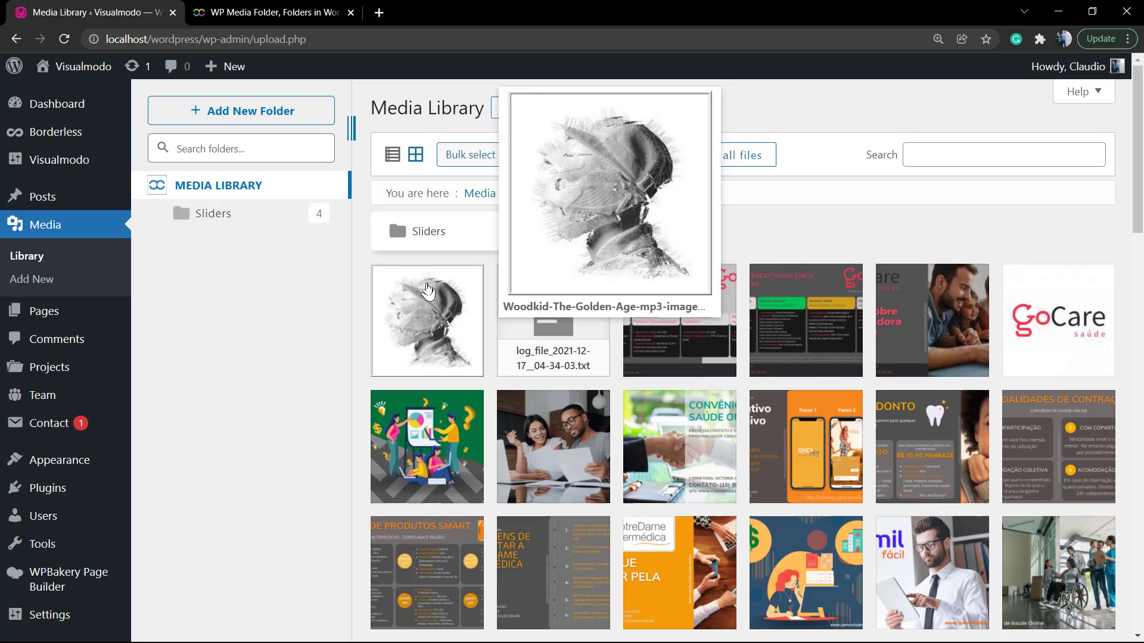
right_click(408, 243)
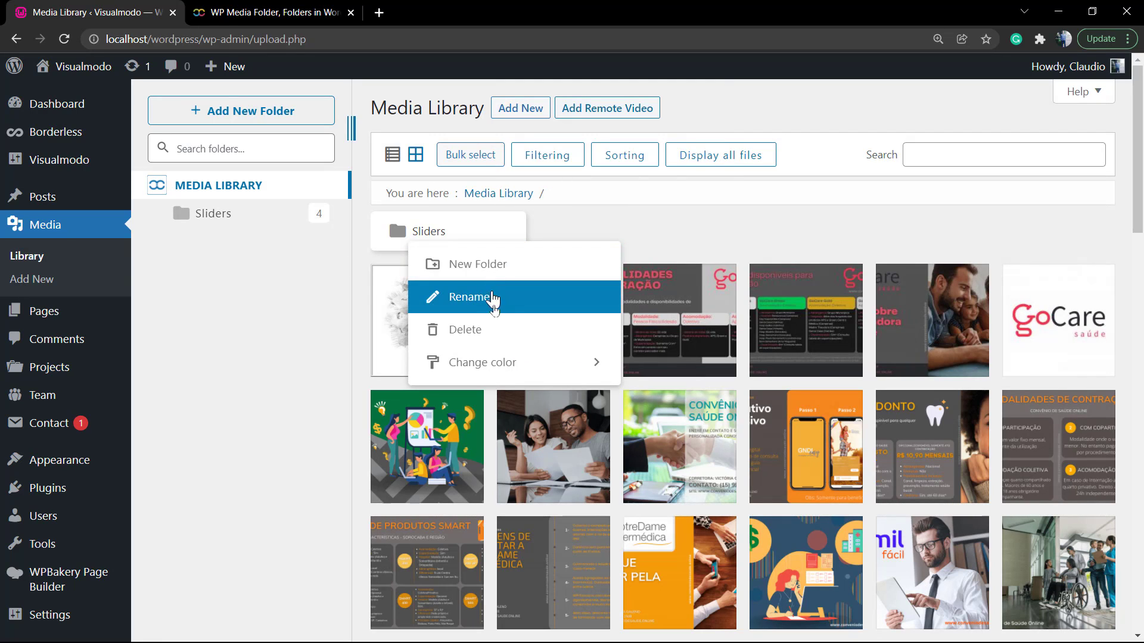
mouse_move(518, 362)
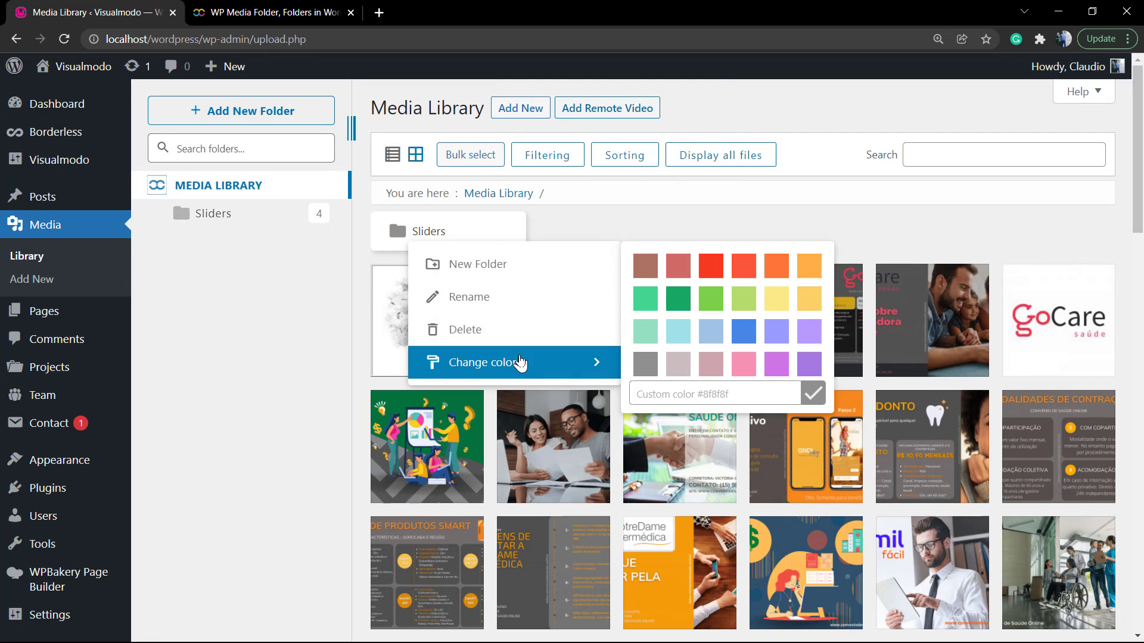
Colour the Sliders folder green and create a new Healthcare folder
left_click(678, 304)
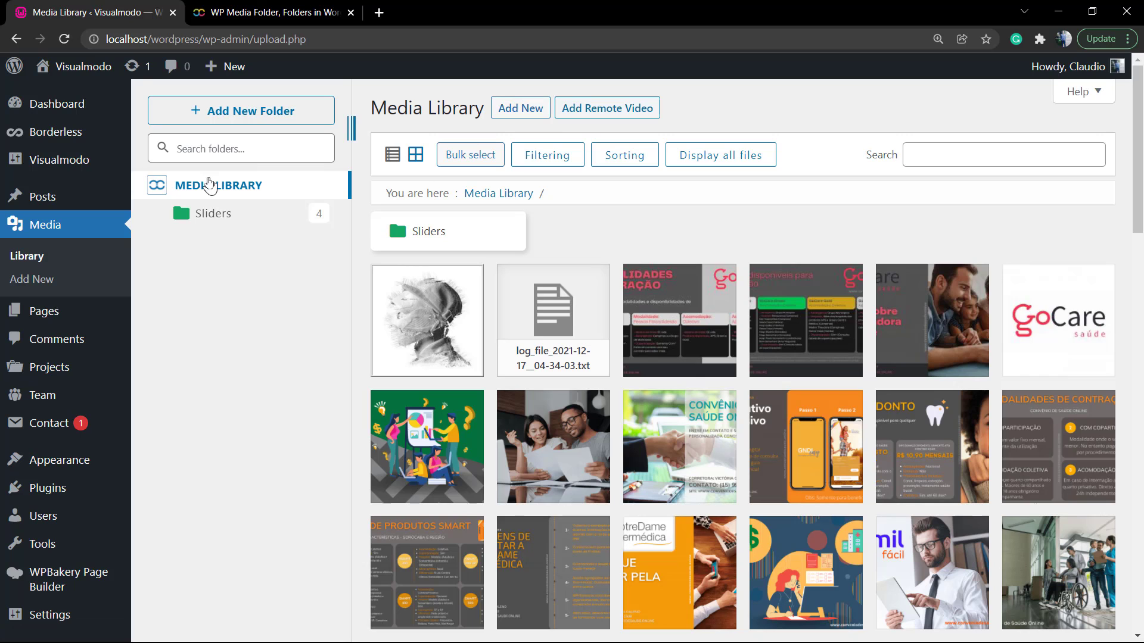
left_click(237, 121)
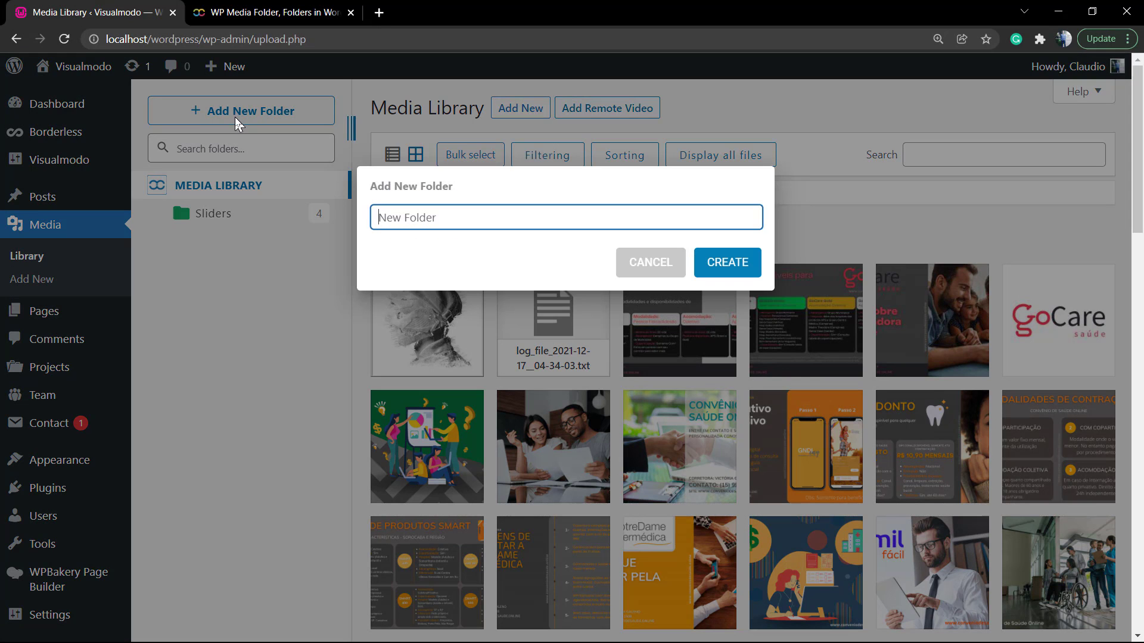
type("Healthcare")
key("Return")
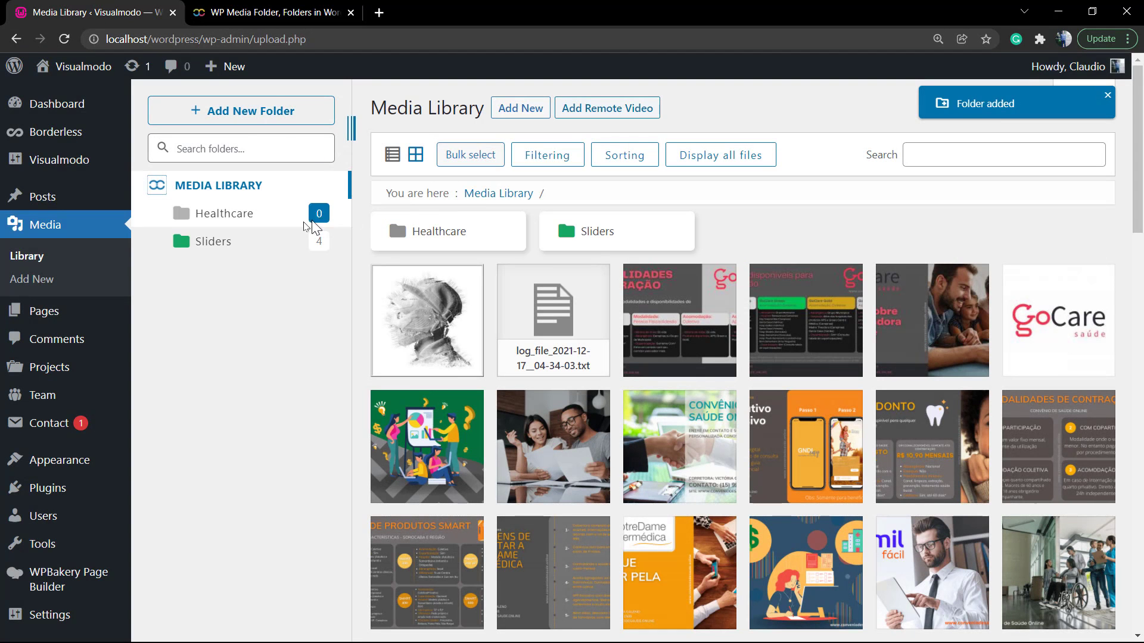
Change the Healthcare folder's colour to pink
right_click(437, 238)
mouse_move(563, 357)
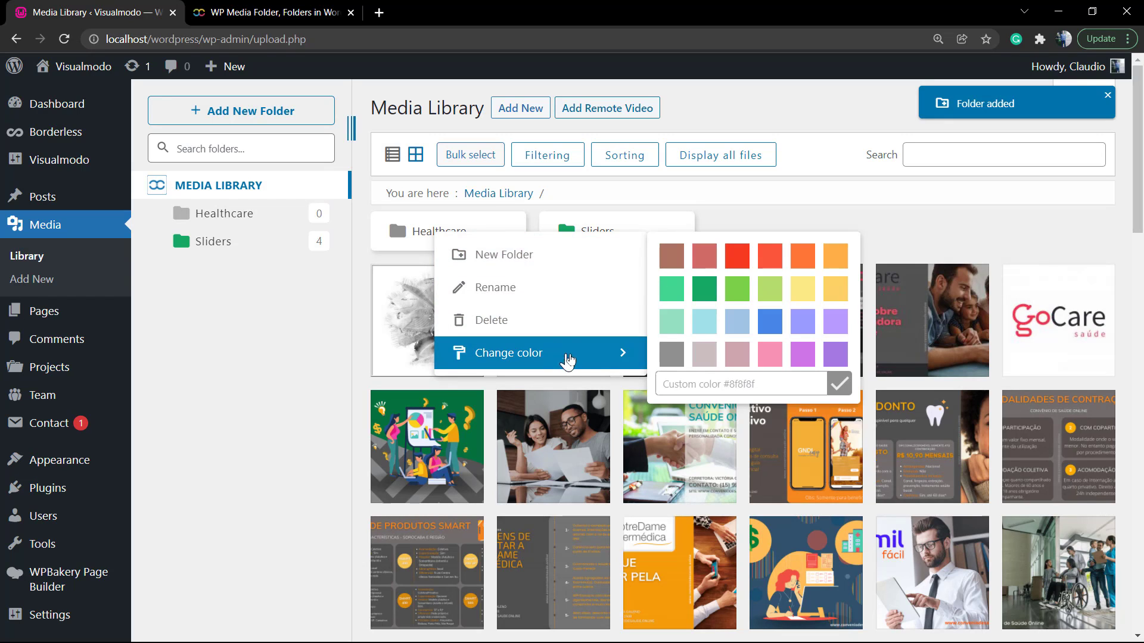
left_click(773, 357)
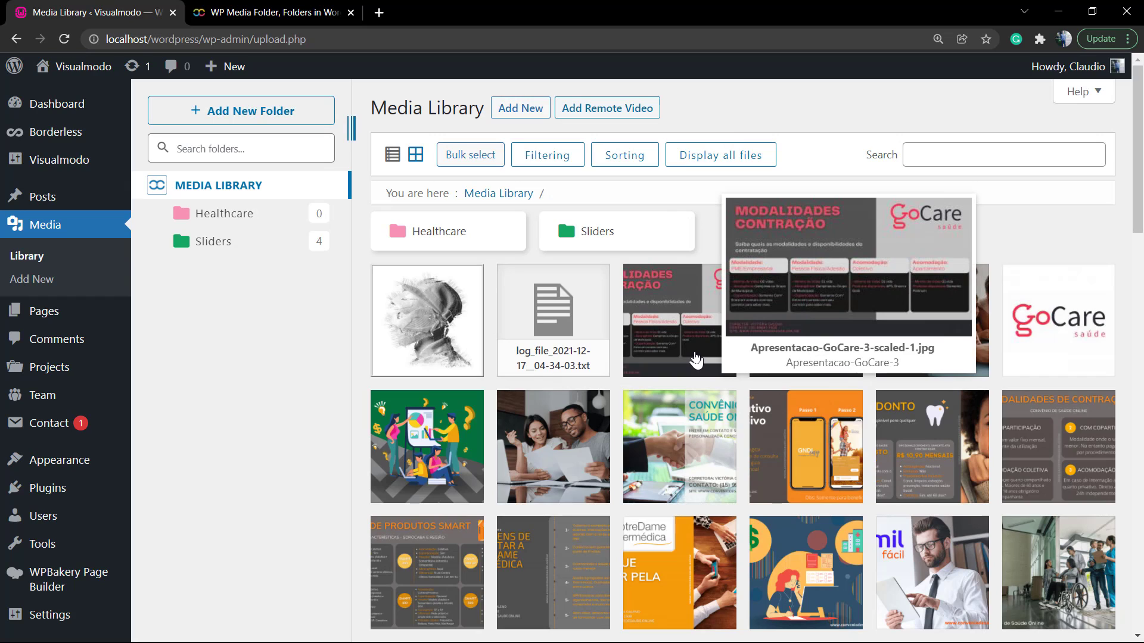
left_click(695, 359)
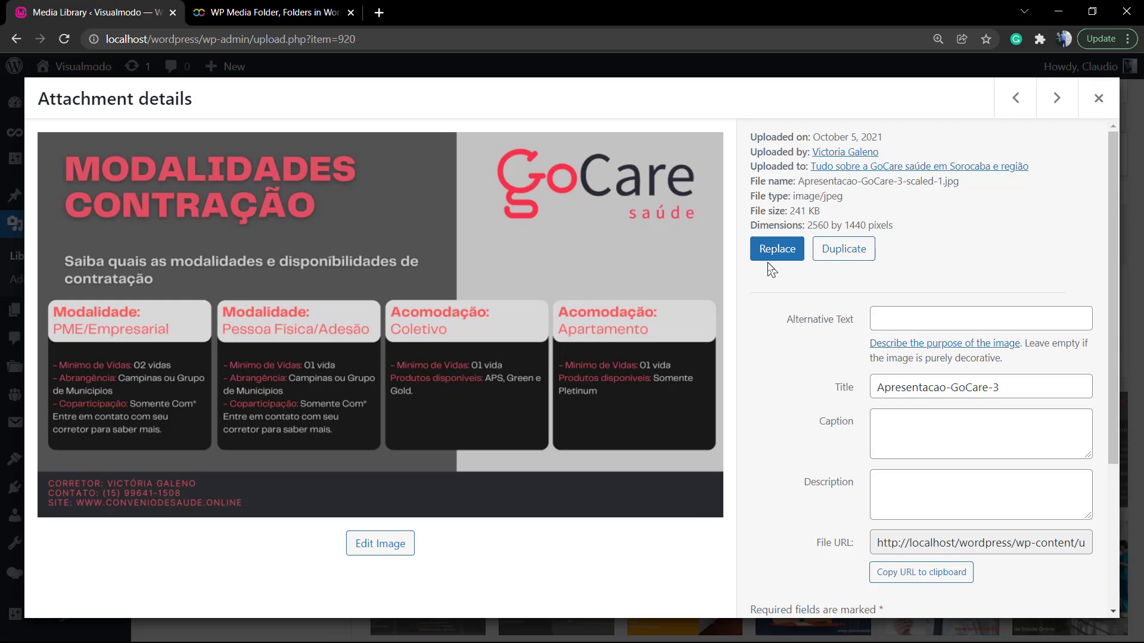
left_click(1099, 99)
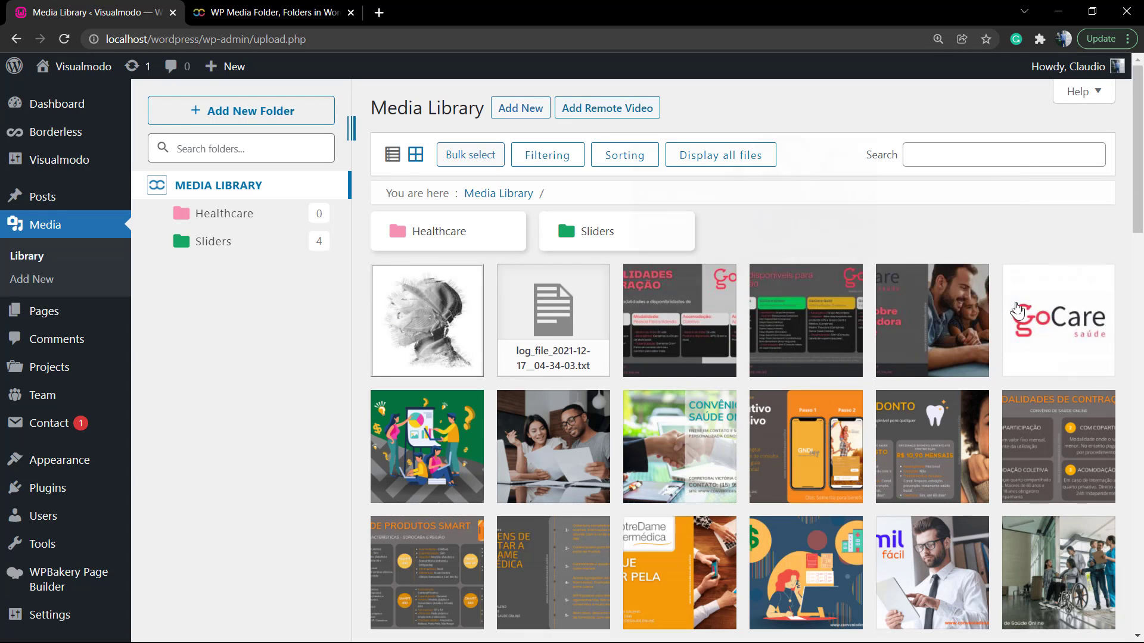
left_click(1046, 322)
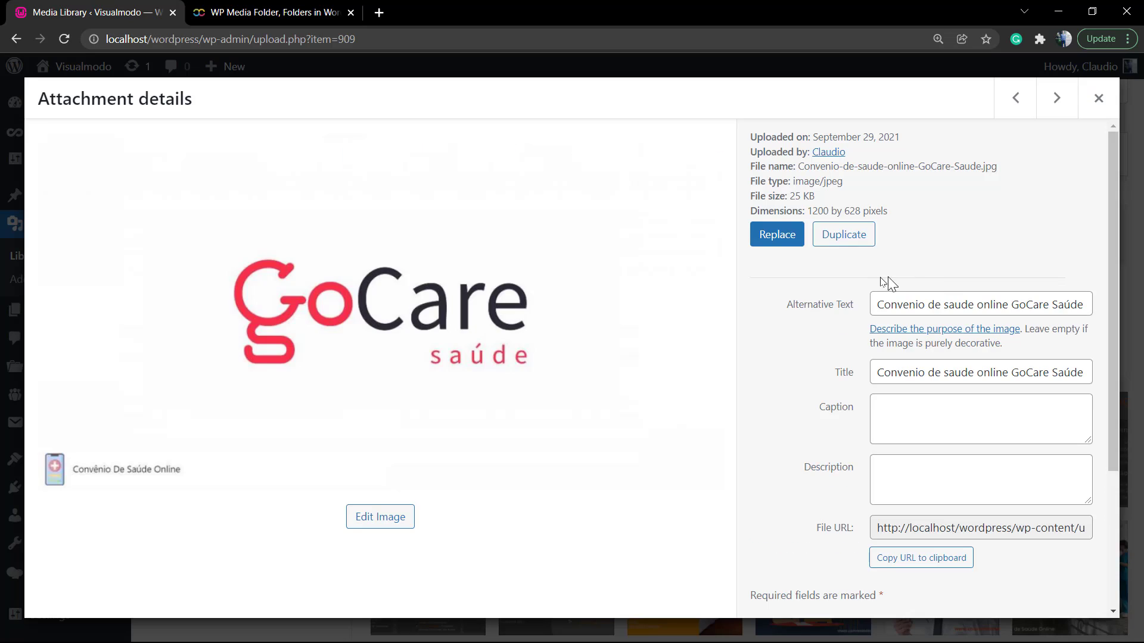
left_click(844, 238)
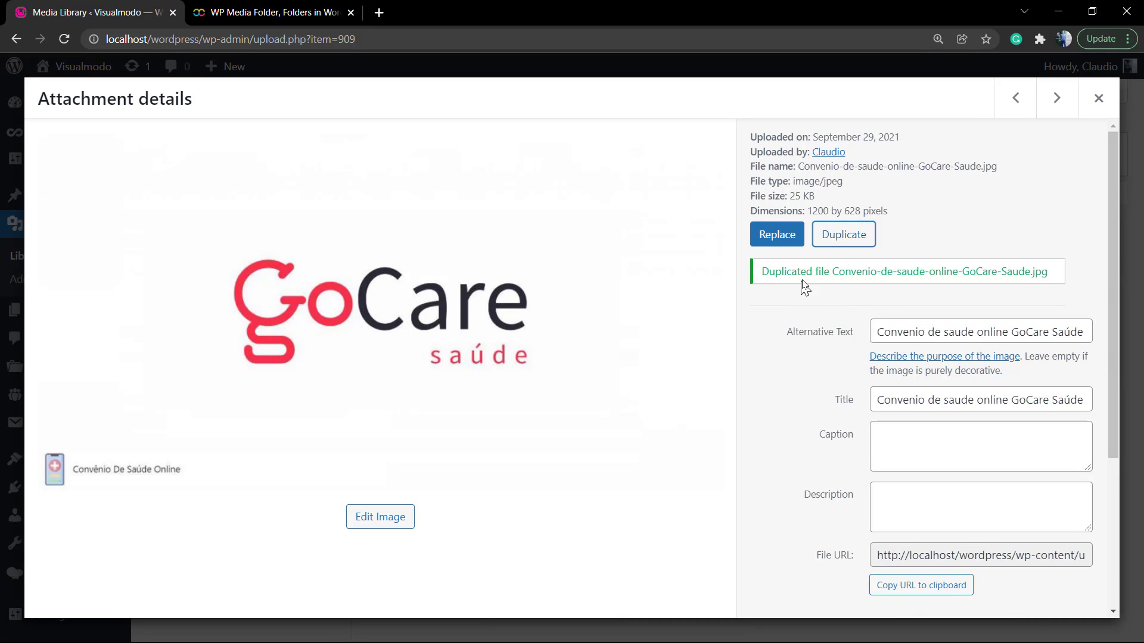
left_click(1097, 83)
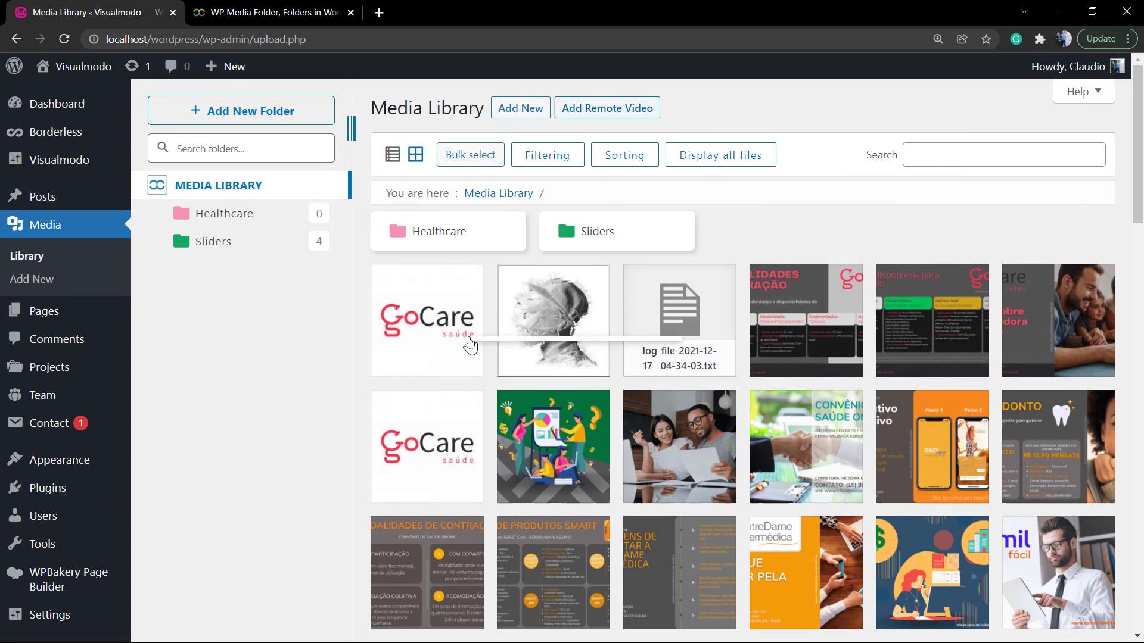
right_click(468, 341)
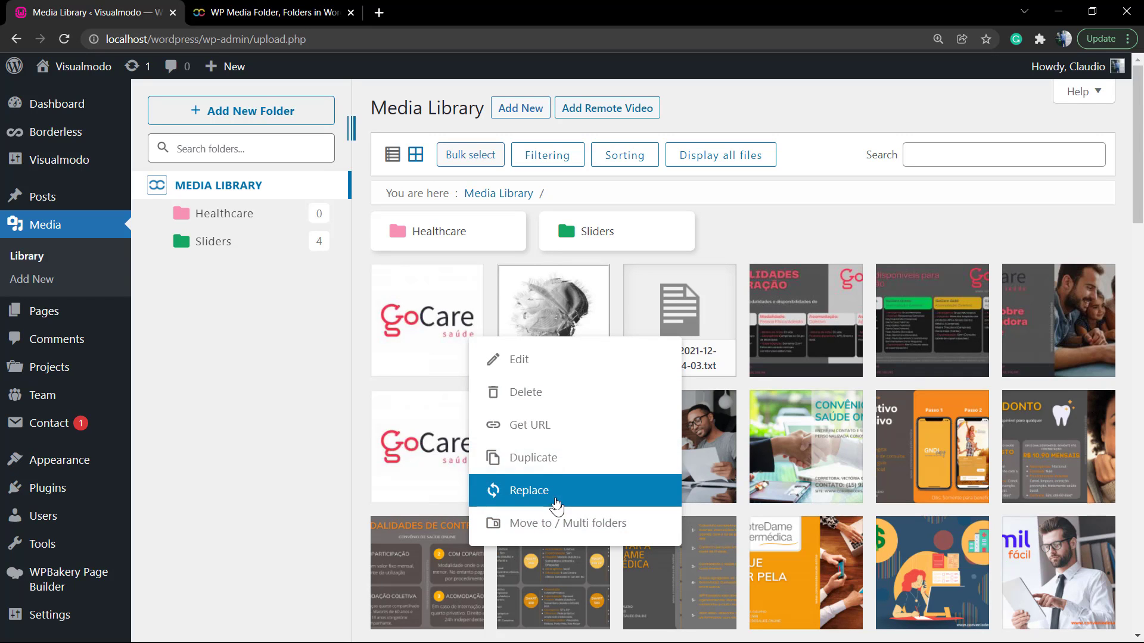
left_click(549, 463)
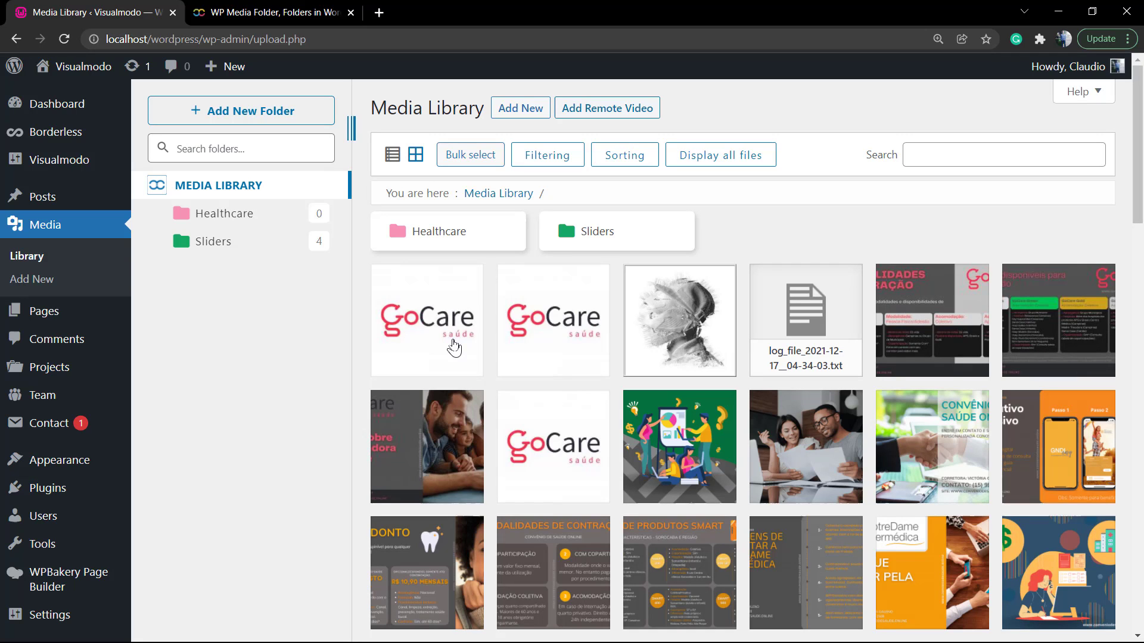
right_click(451, 345)
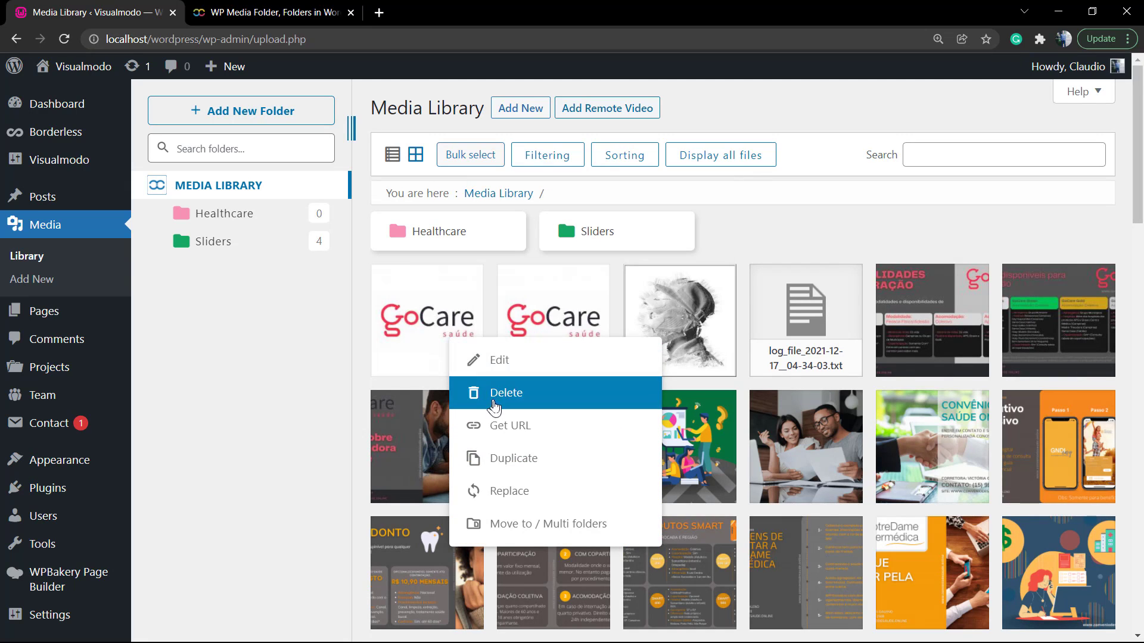
left_click(510, 392)
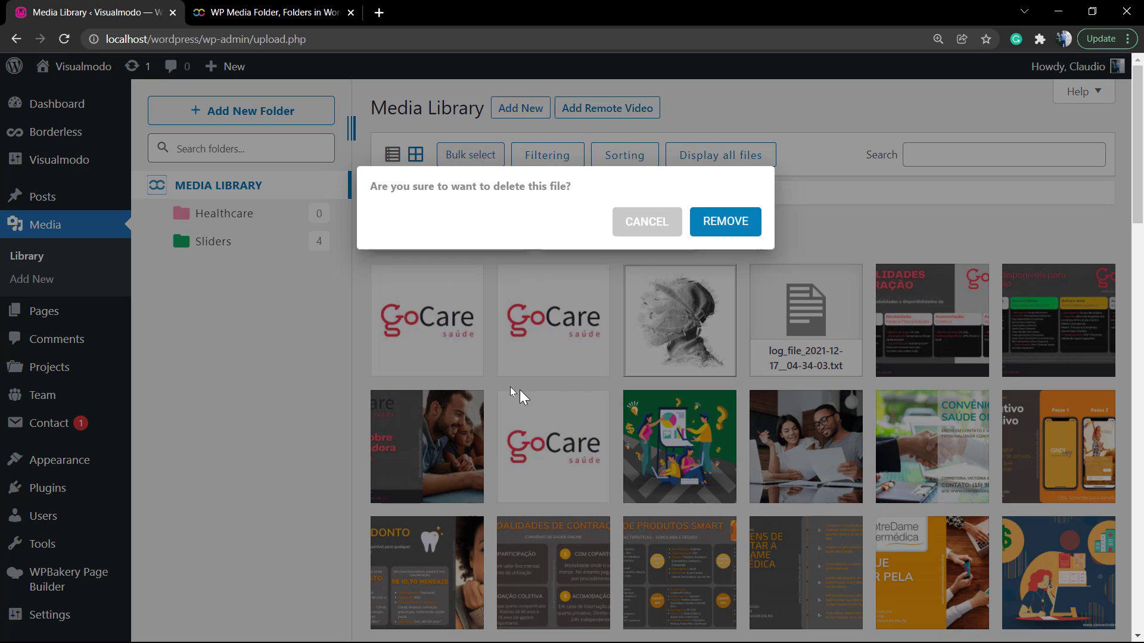
left_click(726, 222)
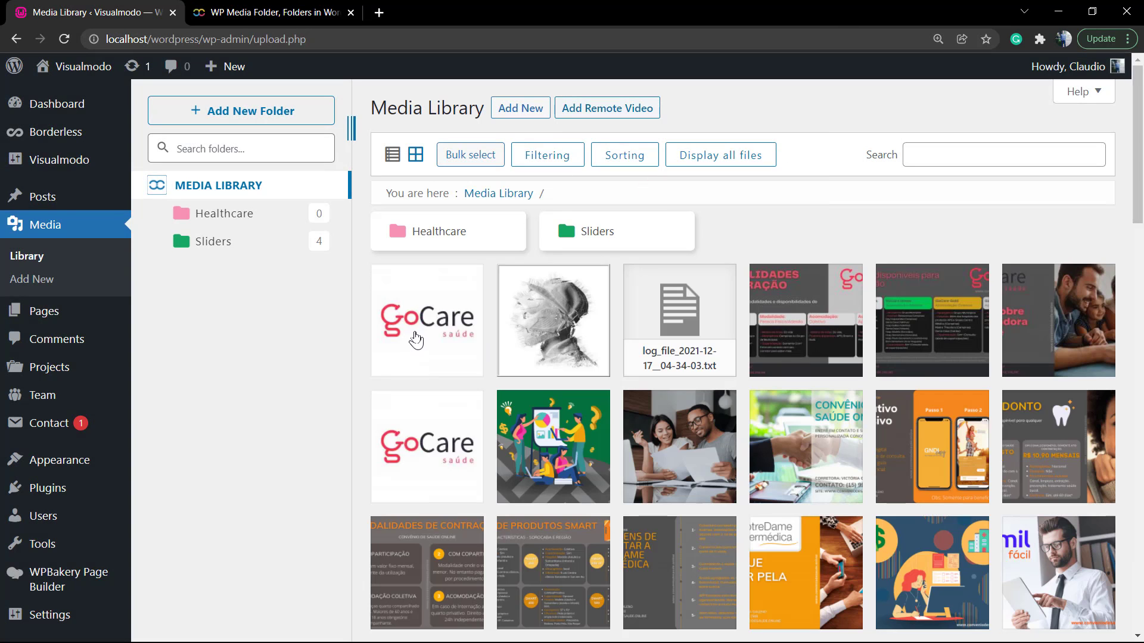
right_click(411, 333)
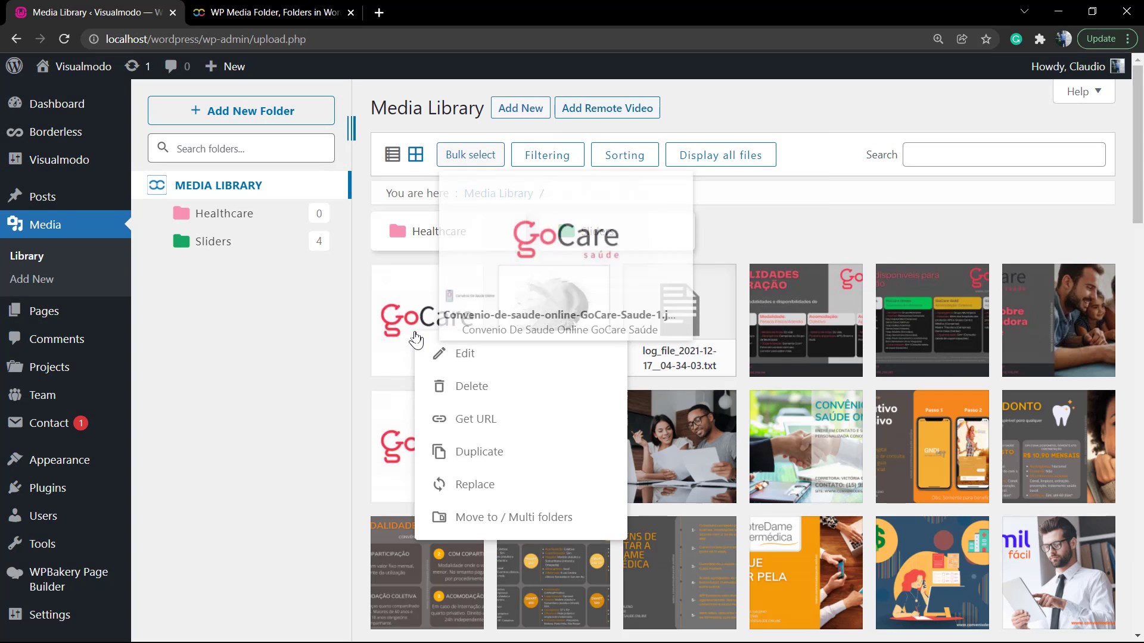
left_click(498, 386)
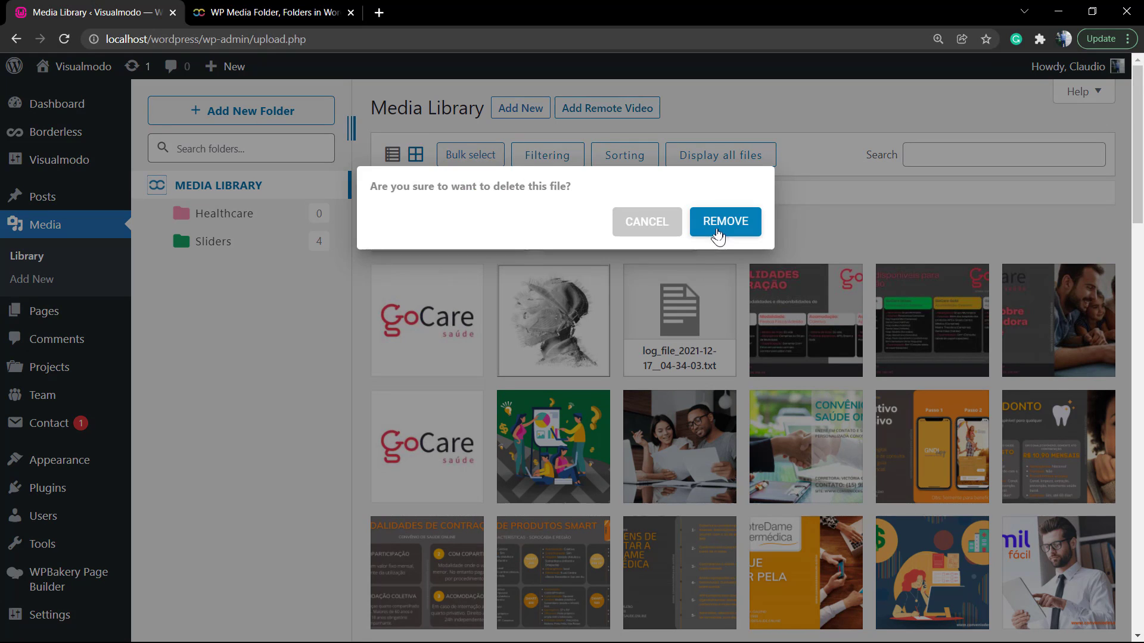
left_click(722, 225)
mouse_move(553, 345)
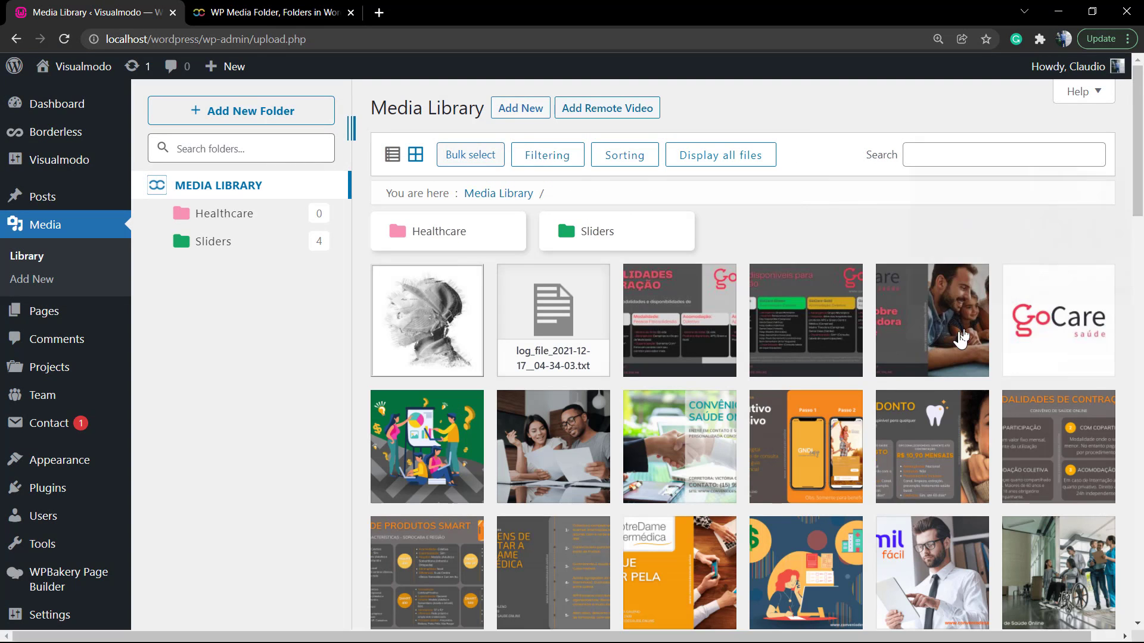
Move the GoCare logo image into the Healthcare folder via Move to / Multi folders
right_click(1043, 331)
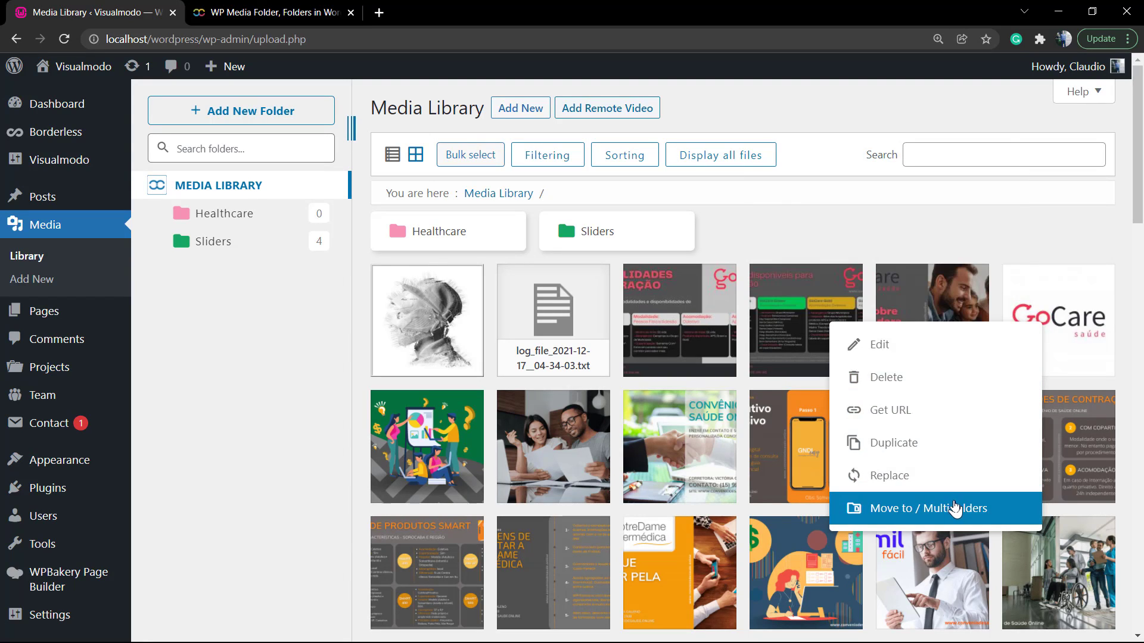
left_click(952, 509)
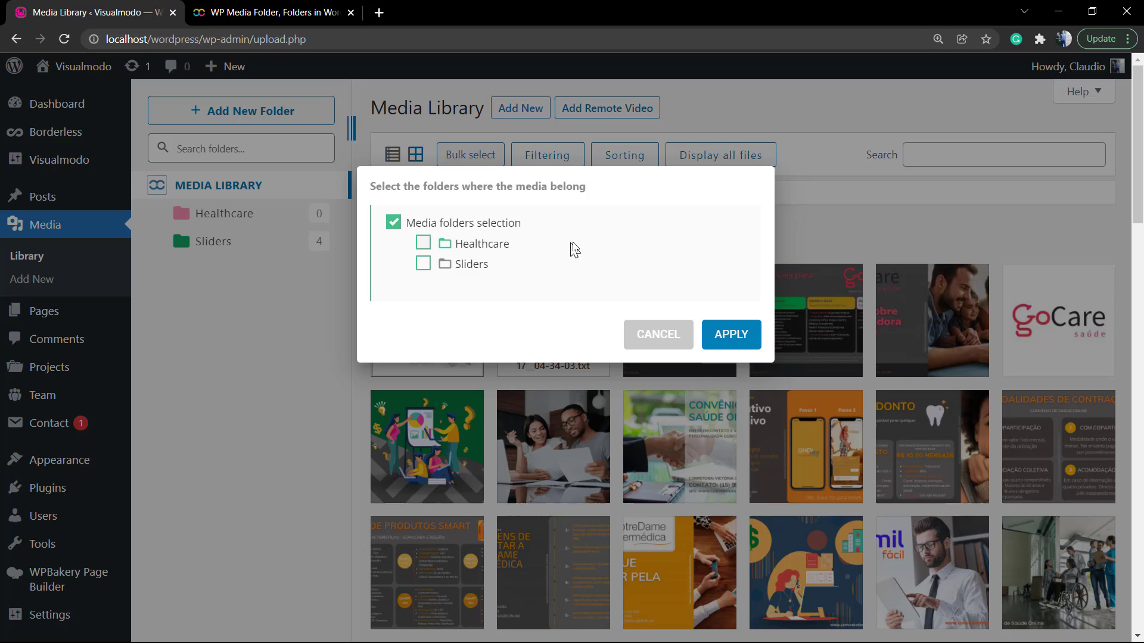
left_click(423, 244)
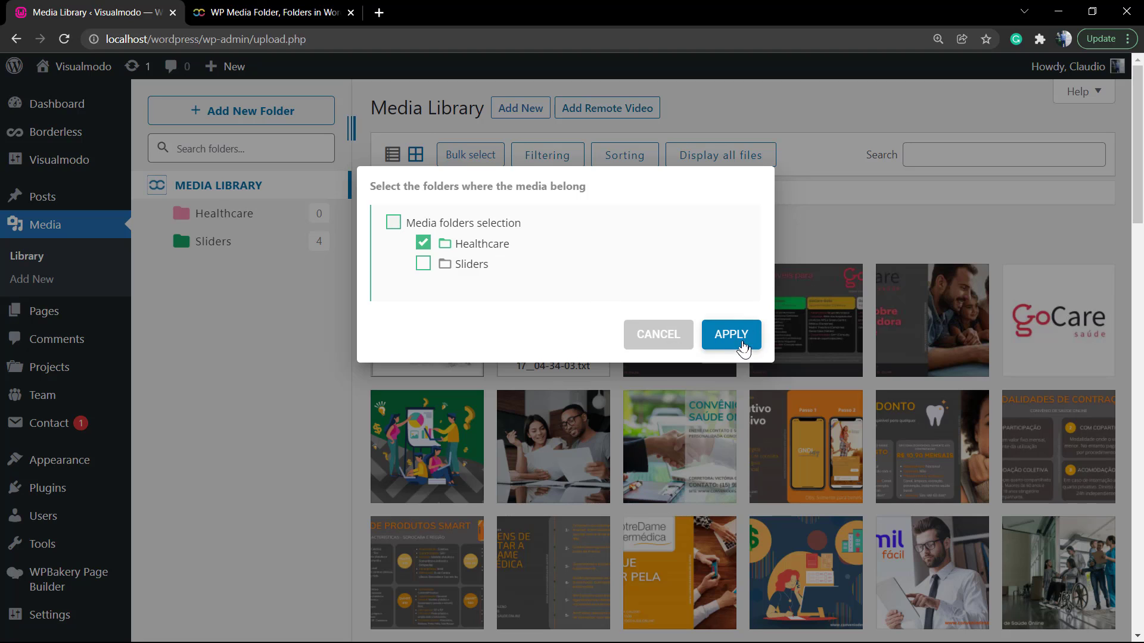
left_click(737, 339)
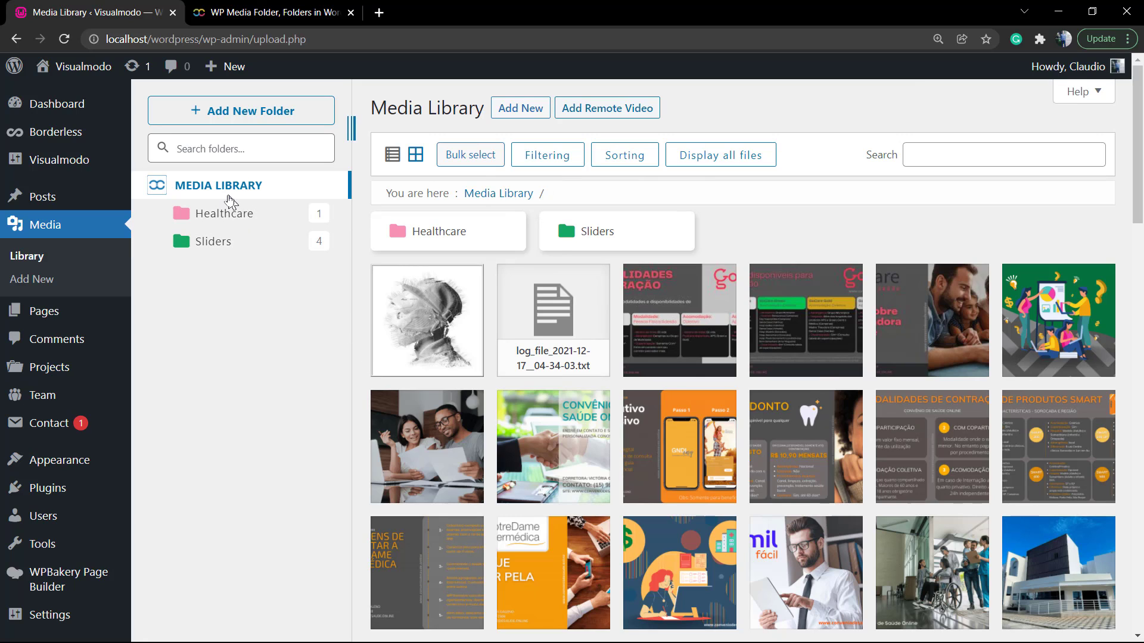
View the Woodkid image's details, then close them back to the grid
scroll(596, 274, "down", 3)
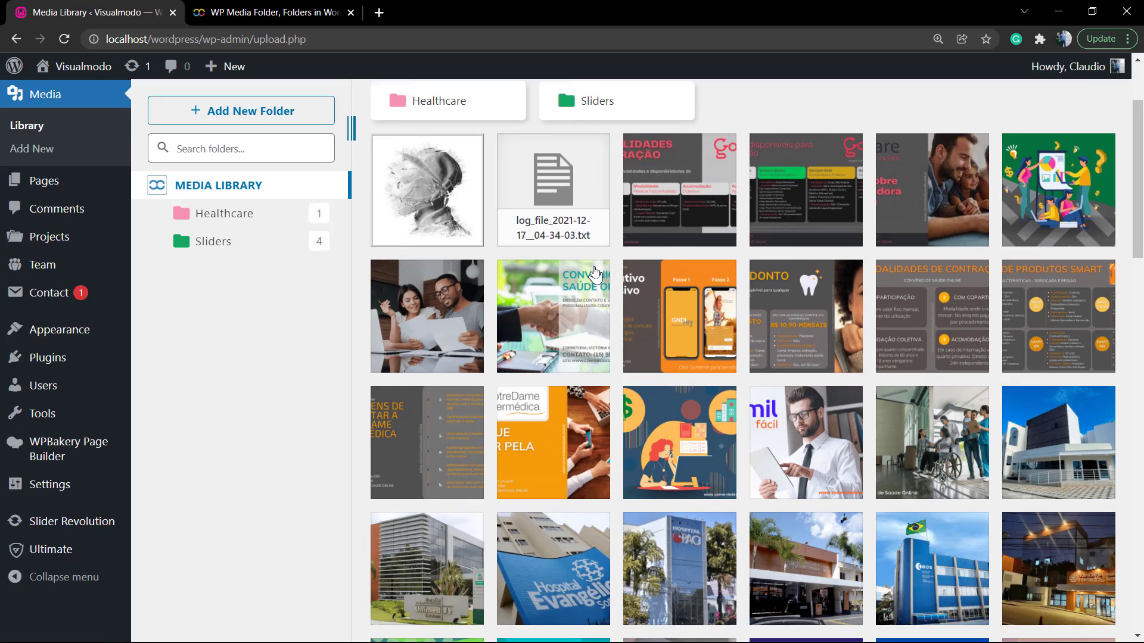
scroll(594, 274, "up", 3)
left_click_drag(427, 321, 237, 324)
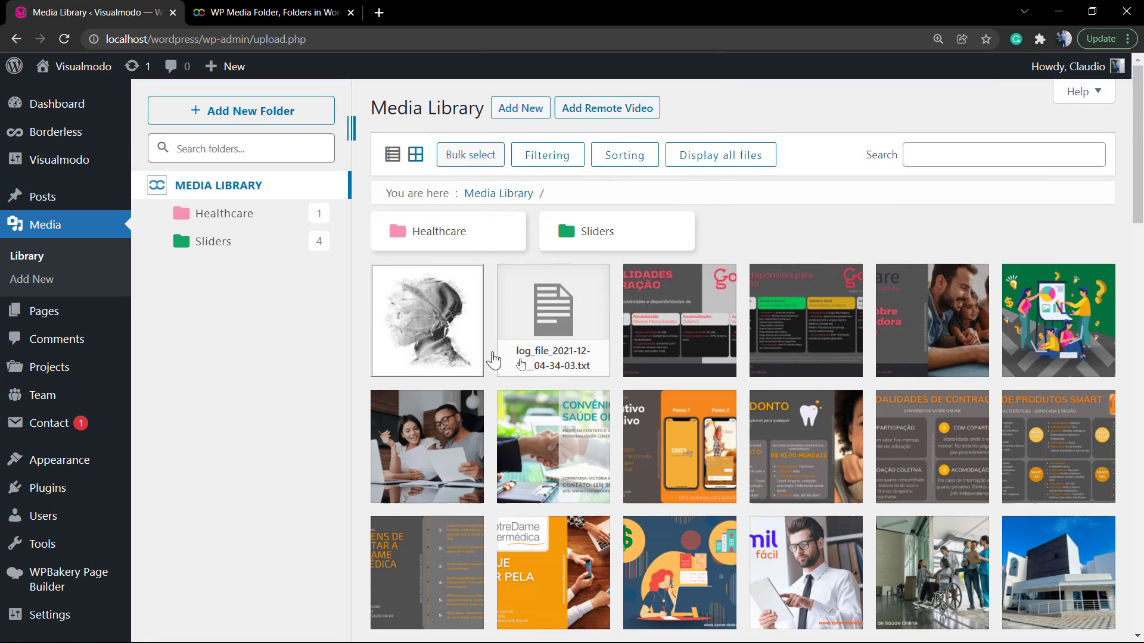
scroll(654, 355, "down", 2)
scroll(654, 355, "down", 3)
scroll(596, 349, "up", 6)
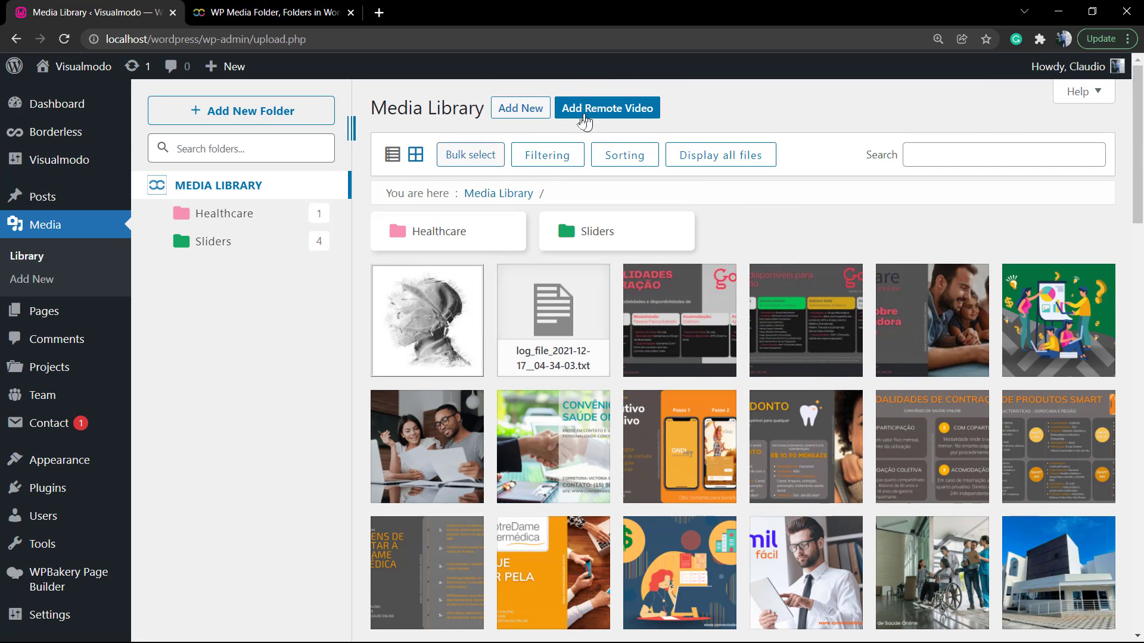
right_click(448, 317)
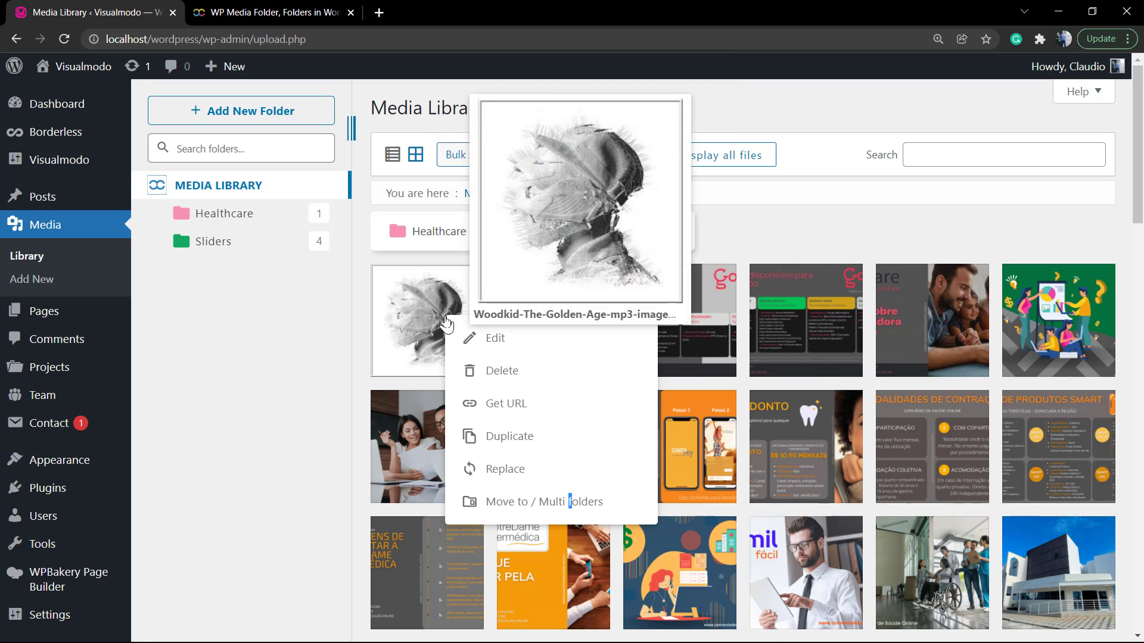
left_click(472, 338)
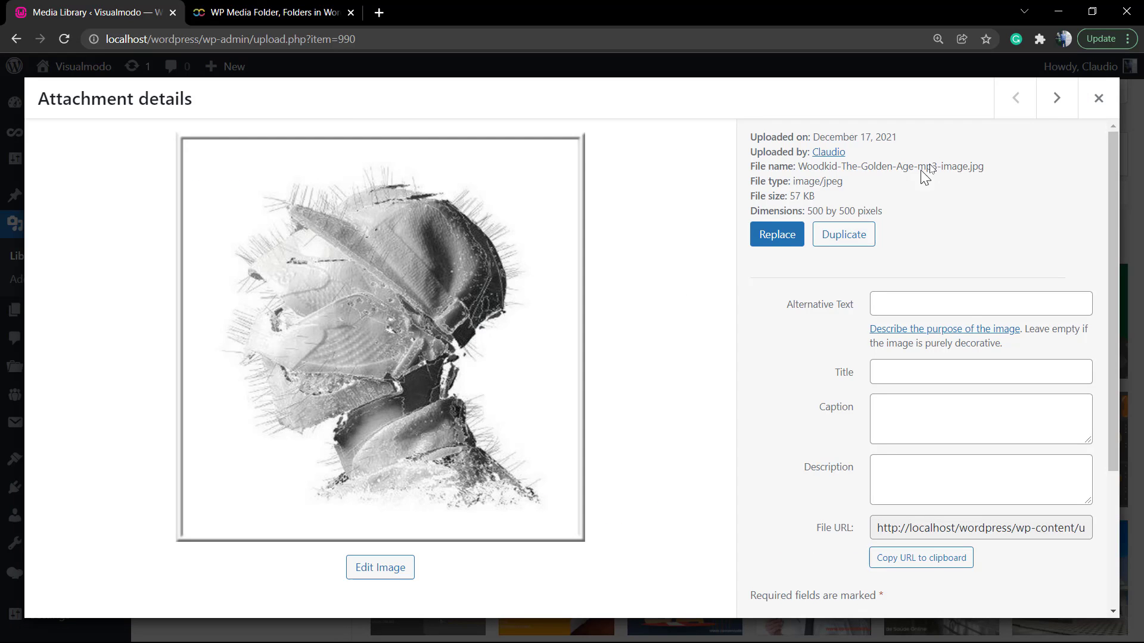
left_click(1080, 106)
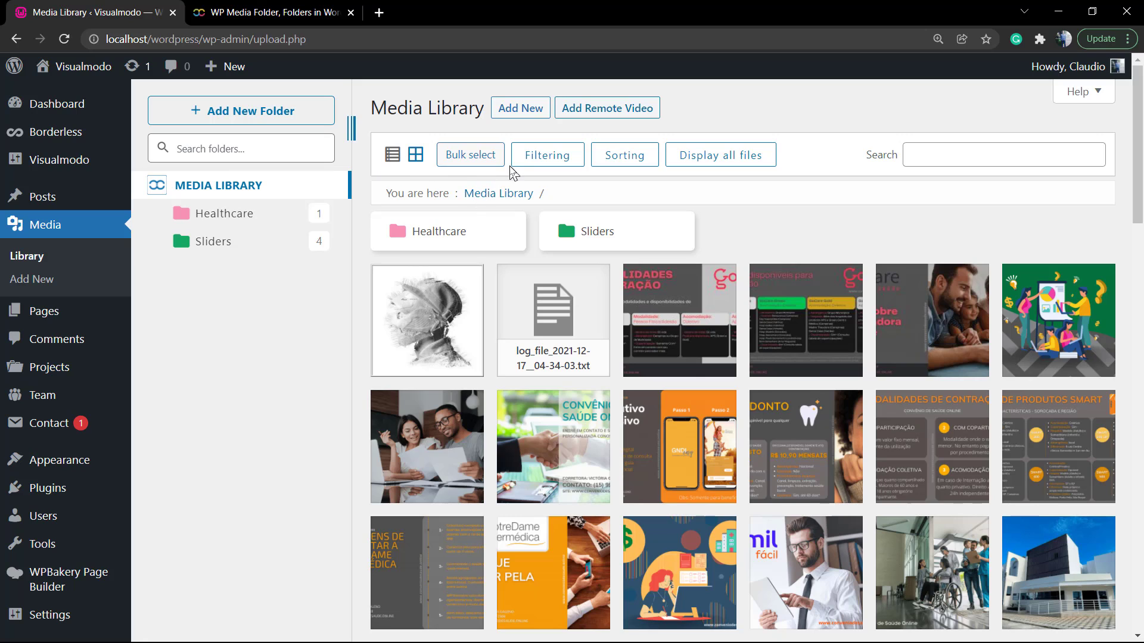
Filter the Media Library to show only Documents
left_click(553, 157)
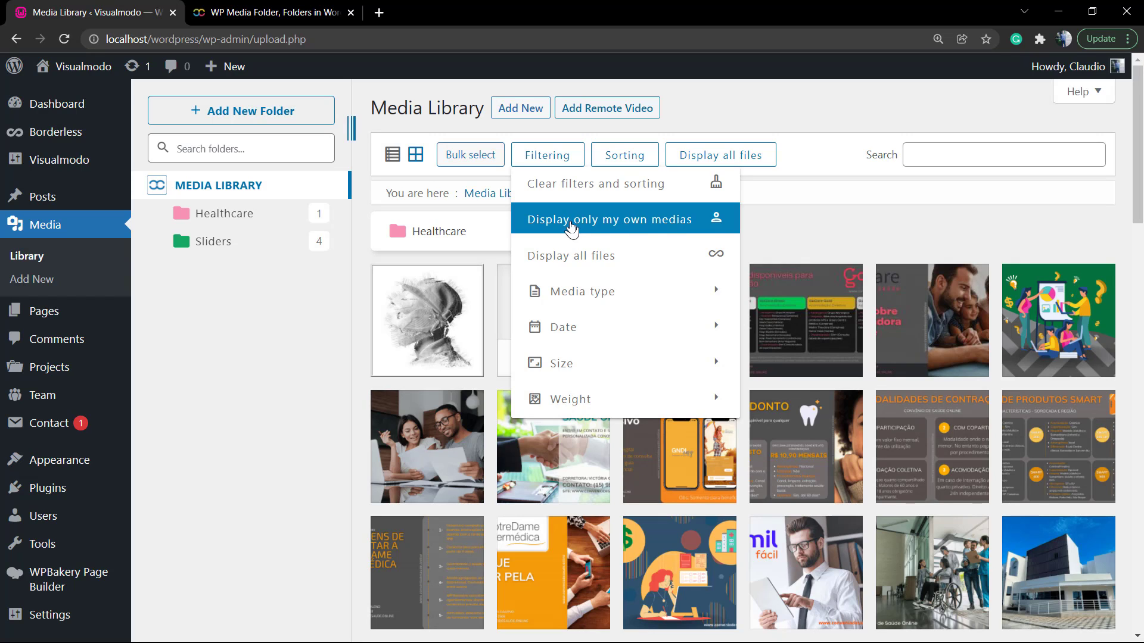
mouse_move(571, 290)
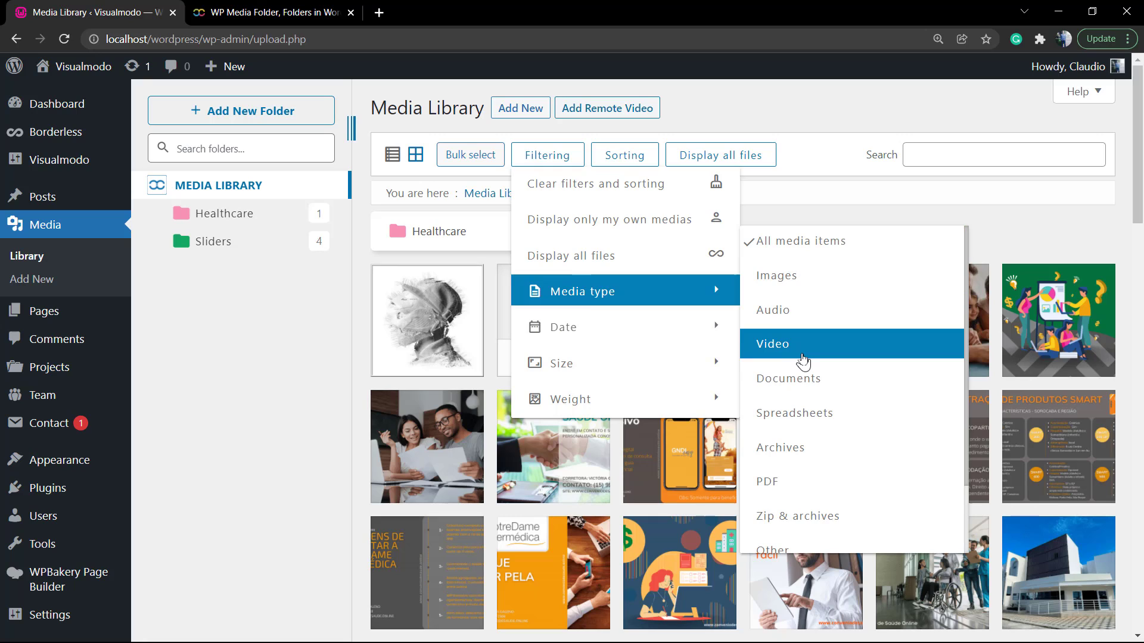
left_click(799, 390)
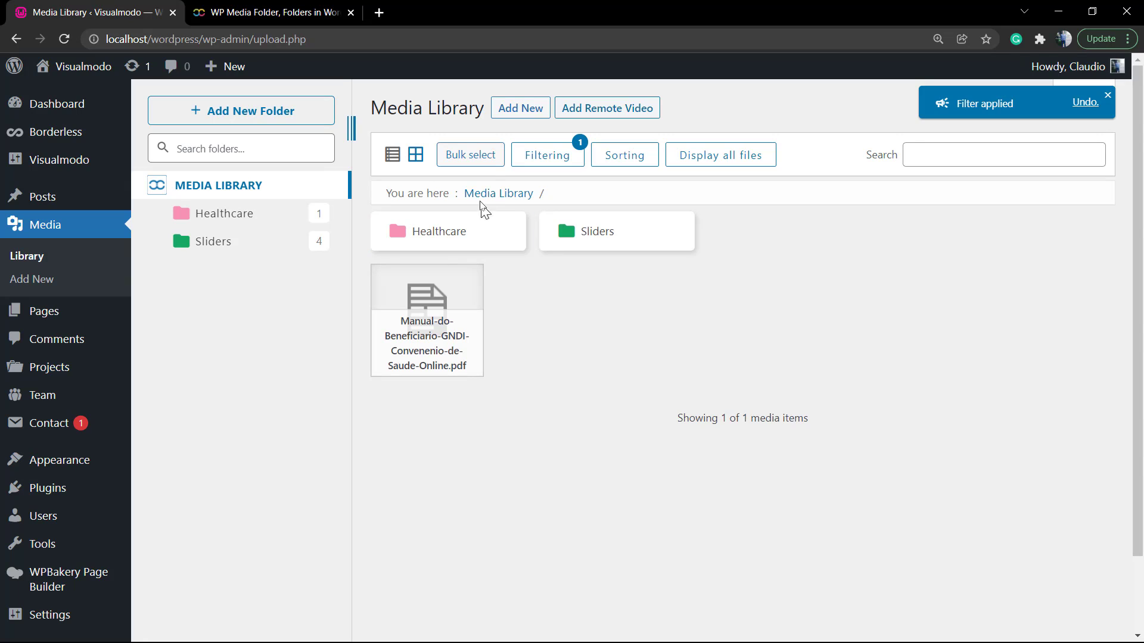
left_click(566, 171)
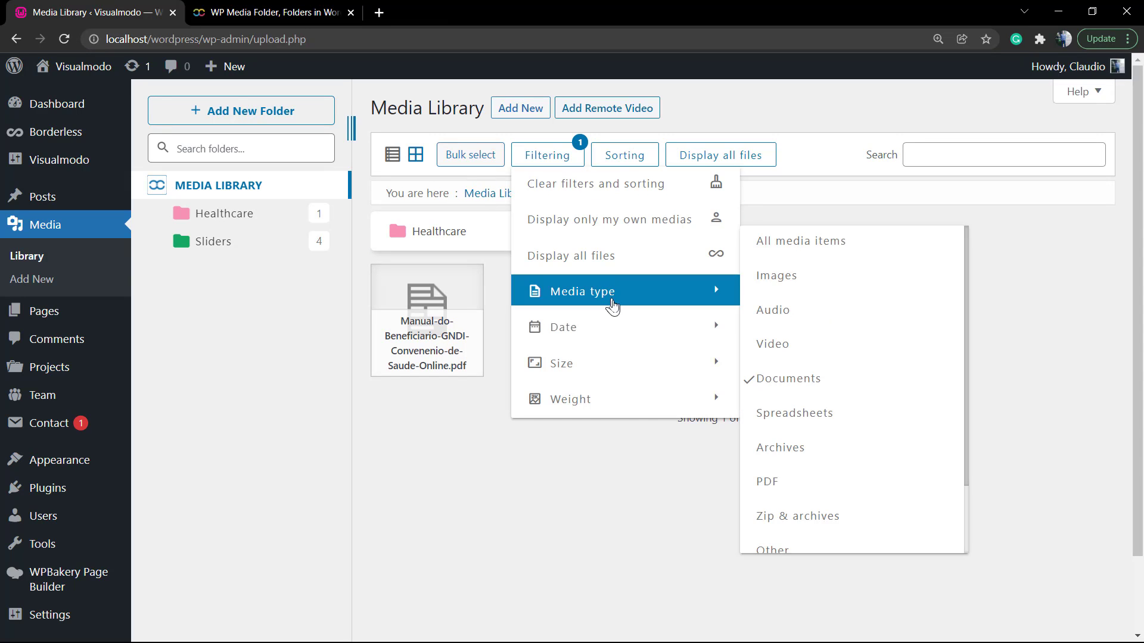
left_click(581, 149)
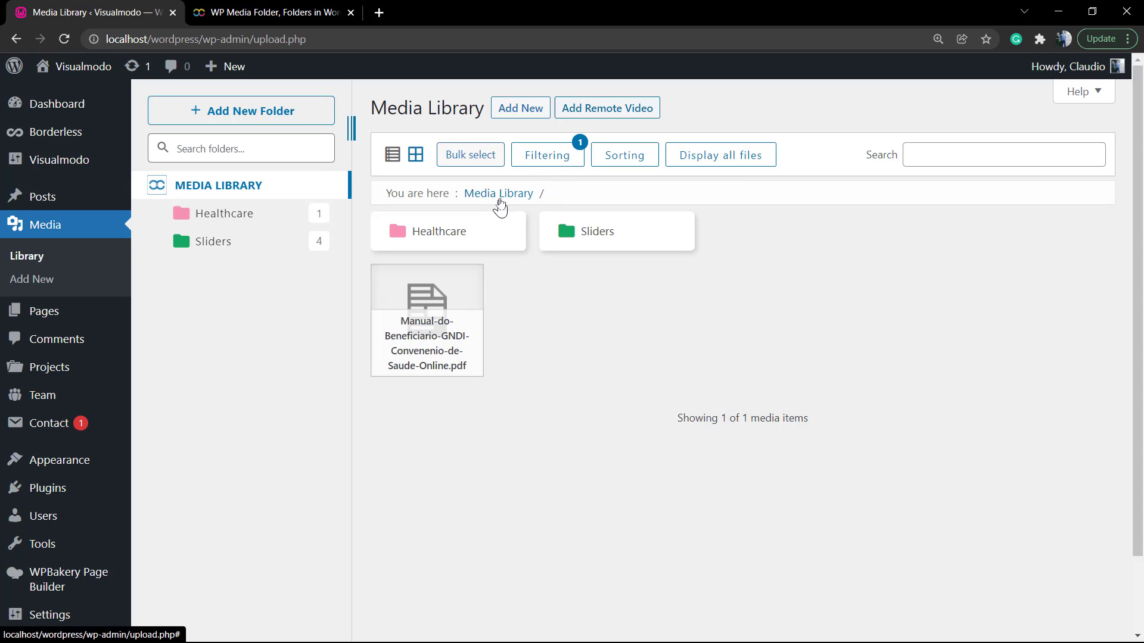
Deselect the Documents media-type filter and clear filtering to show all media
left_click(549, 158)
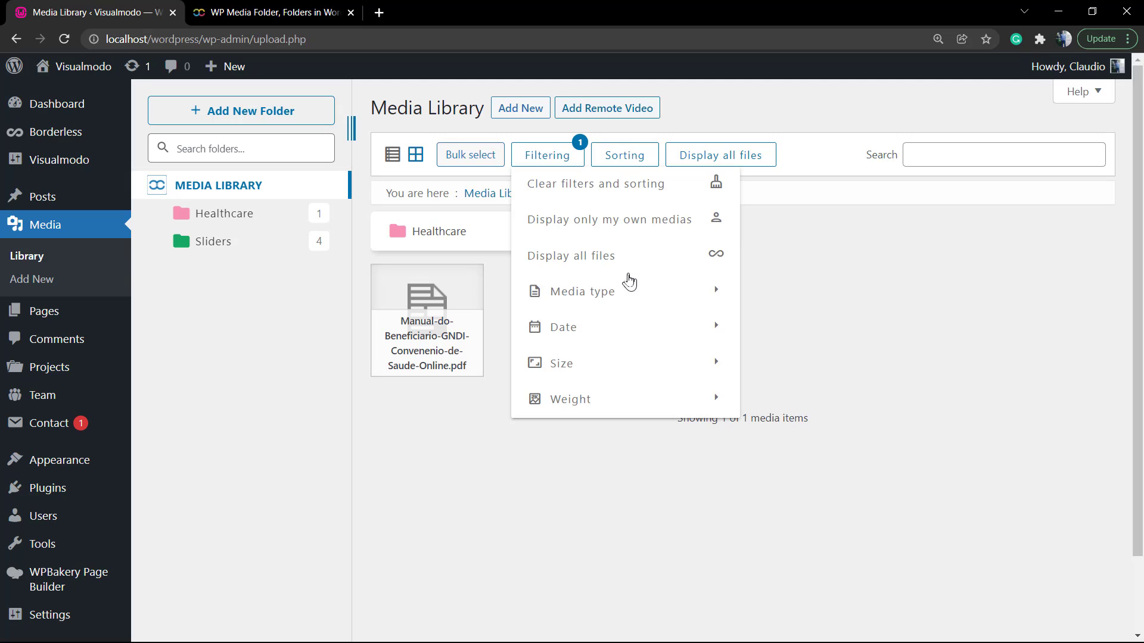
mouse_move(631, 291)
left_click(801, 380)
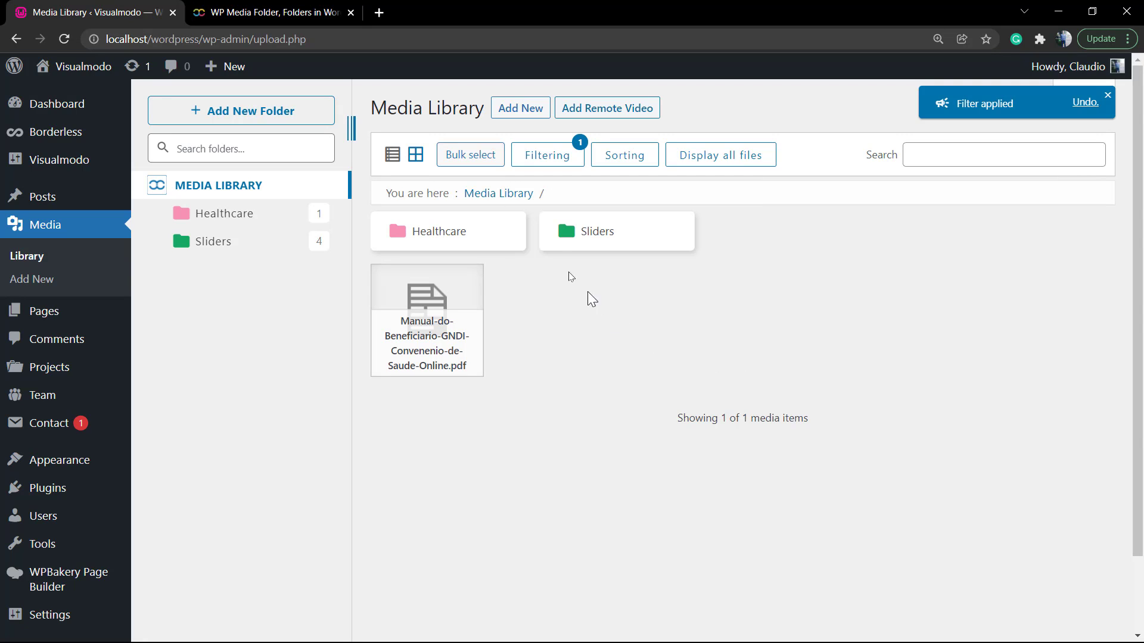
left_click(562, 169)
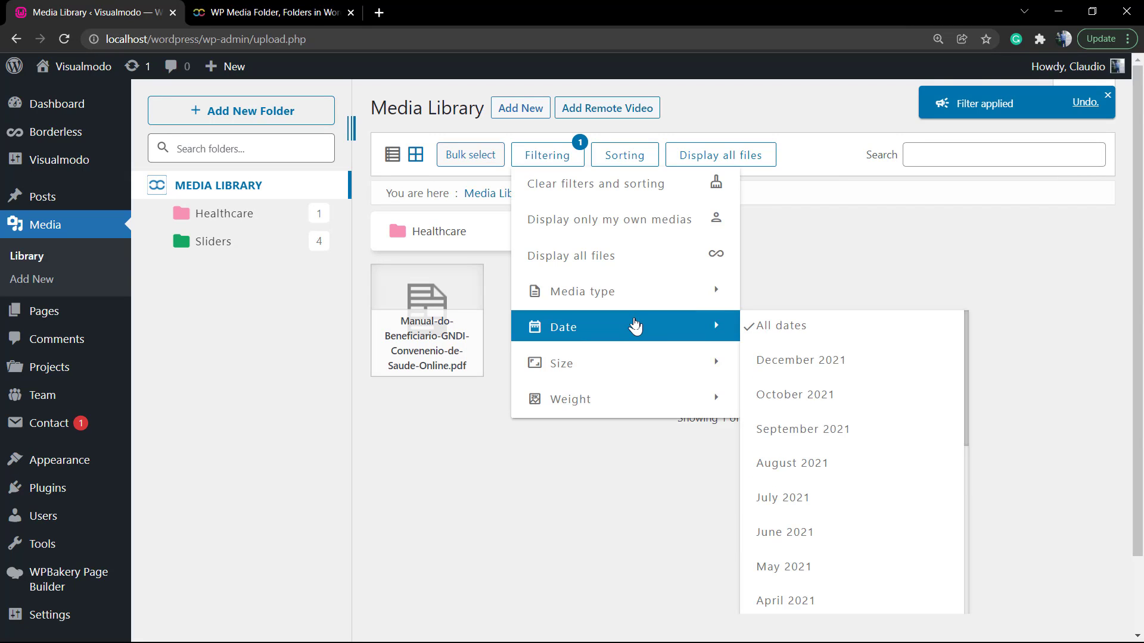
mouse_move(645, 374)
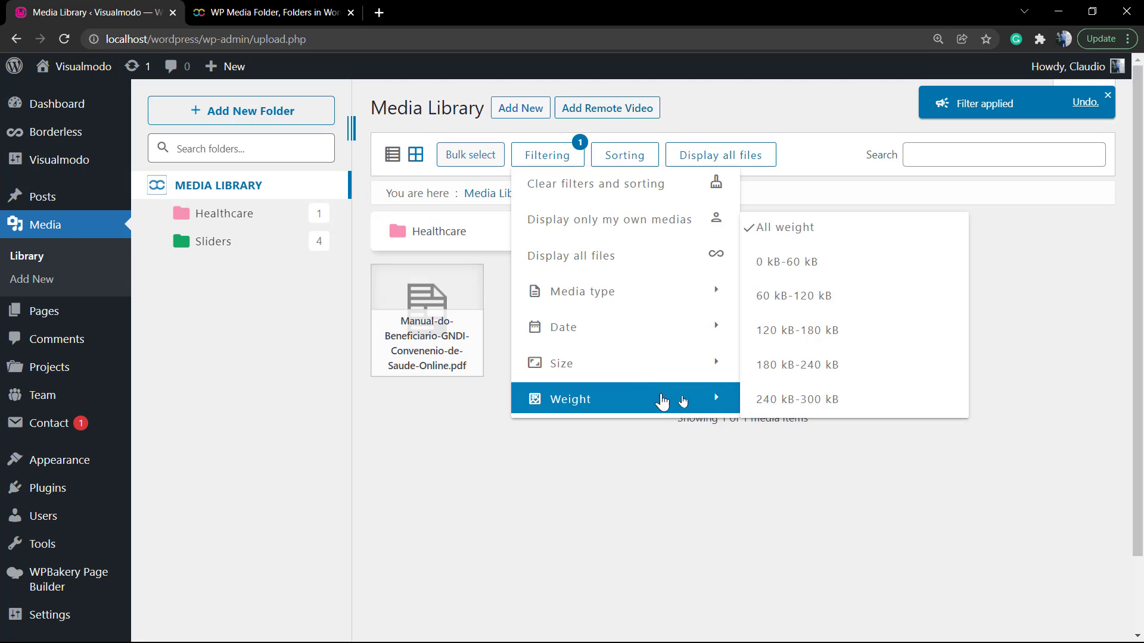
left_click(718, 173)
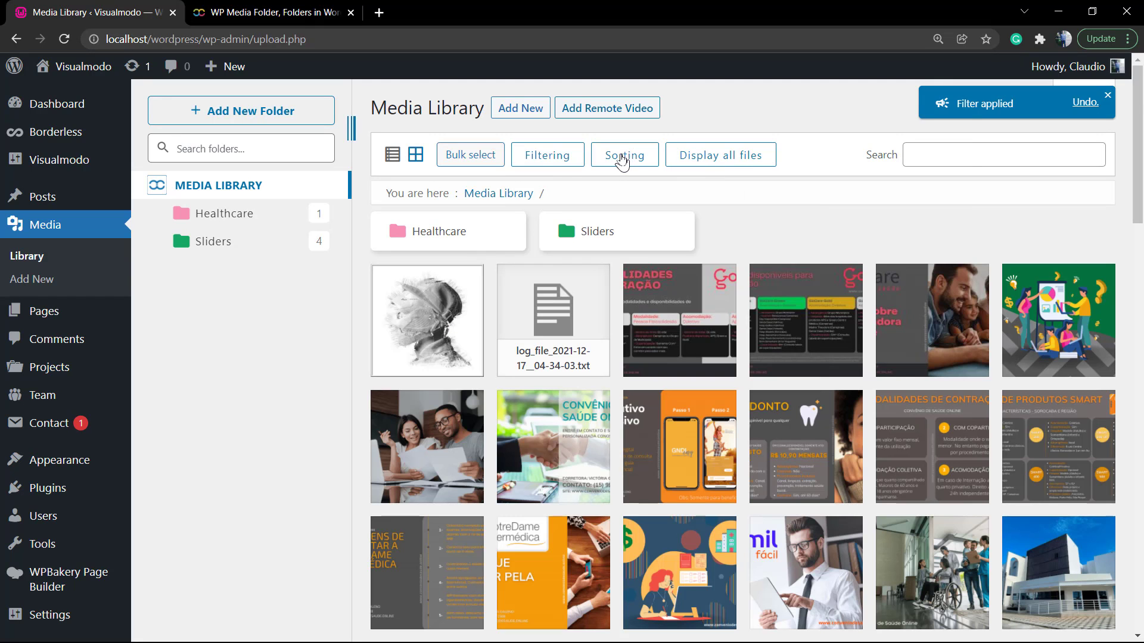
Look over the media sorting options, then close them
left_click(544, 156)
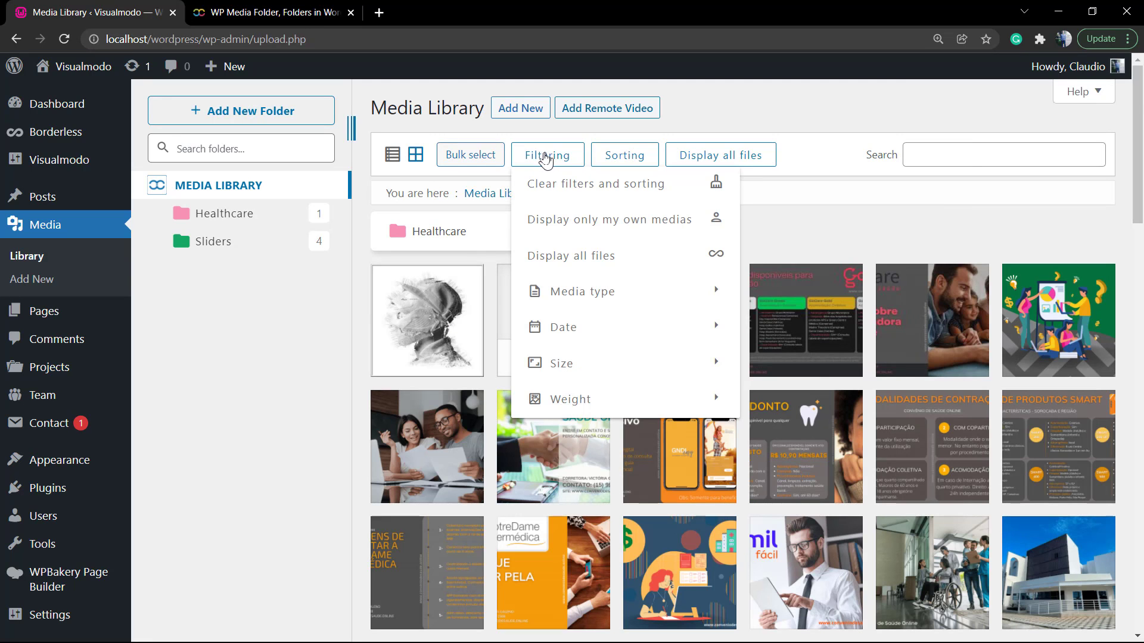
left_click(611, 156)
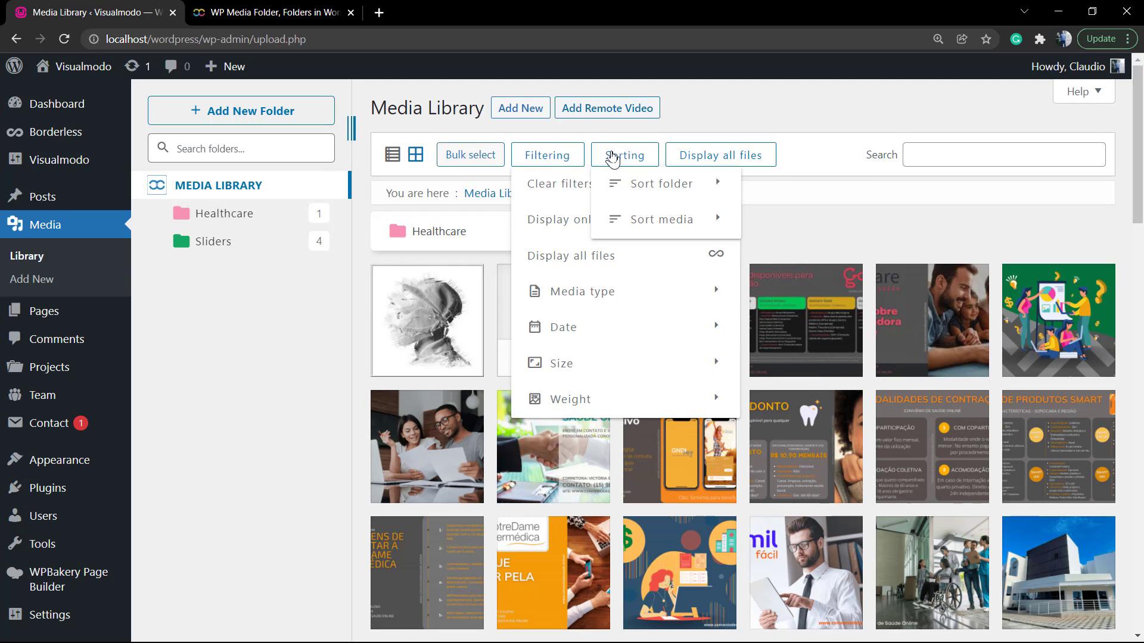
mouse_move(653, 190)
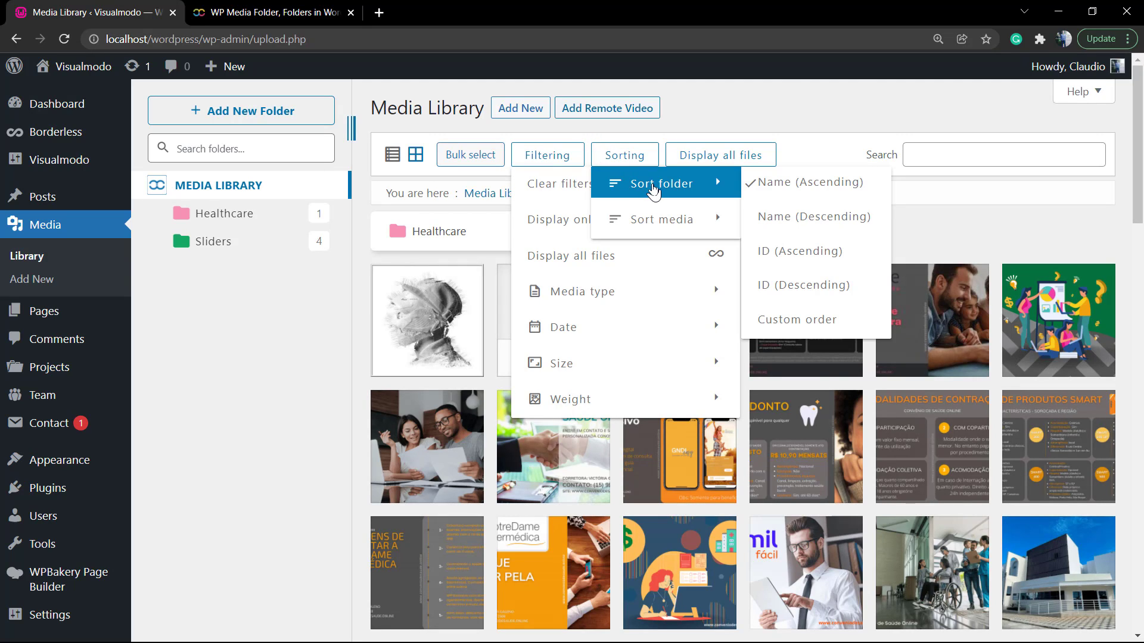
mouse_move(672, 219)
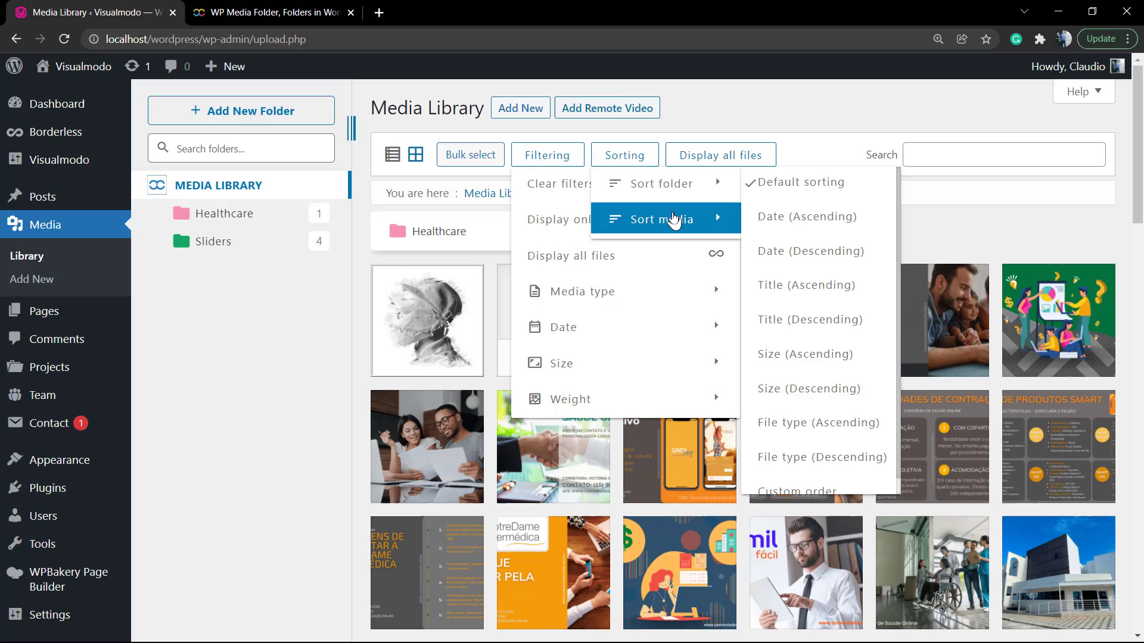
left_click(307, 319)
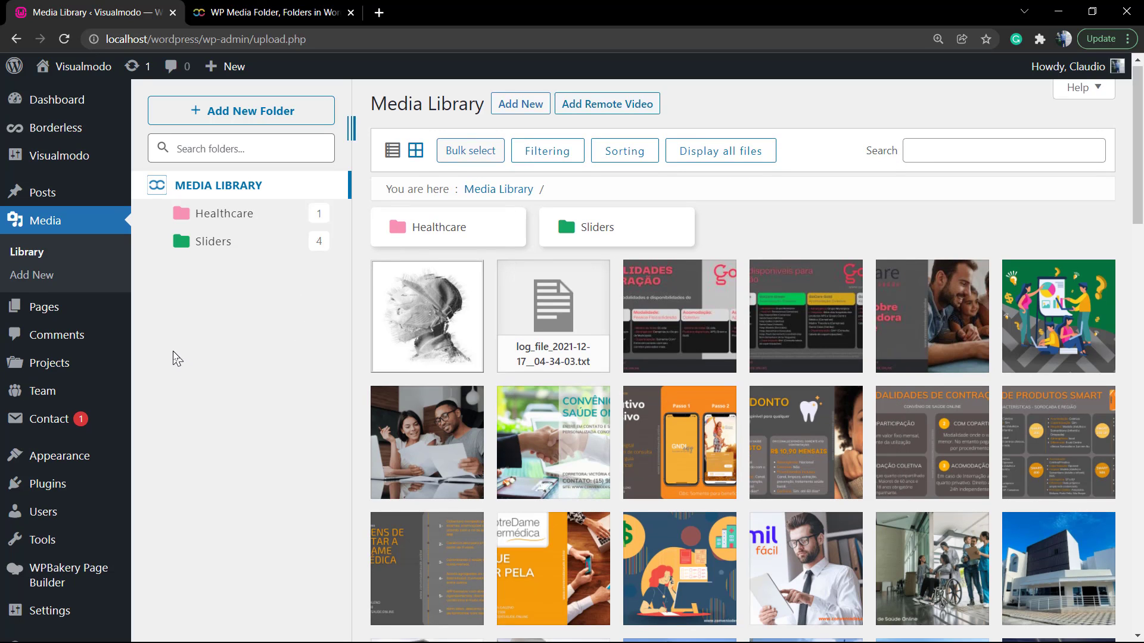
scroll(171, 358, "down", 1)
mouse_move(56, 555)
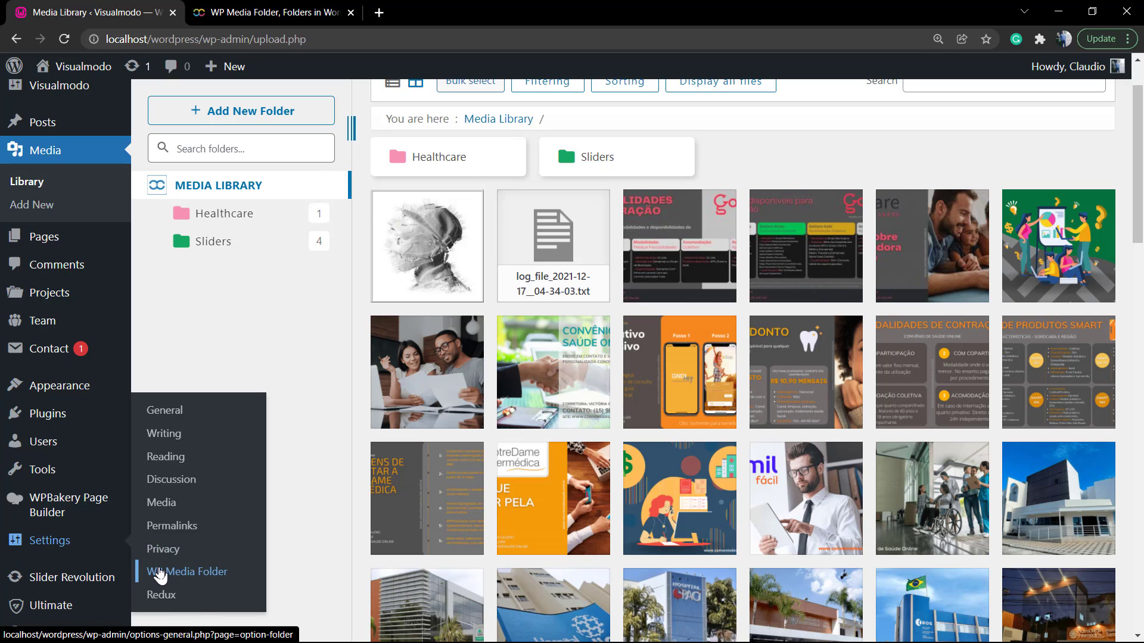
Open Settings > WP Media Folder and review General settings: Media count on, Root media count off
left_click(159, 573)
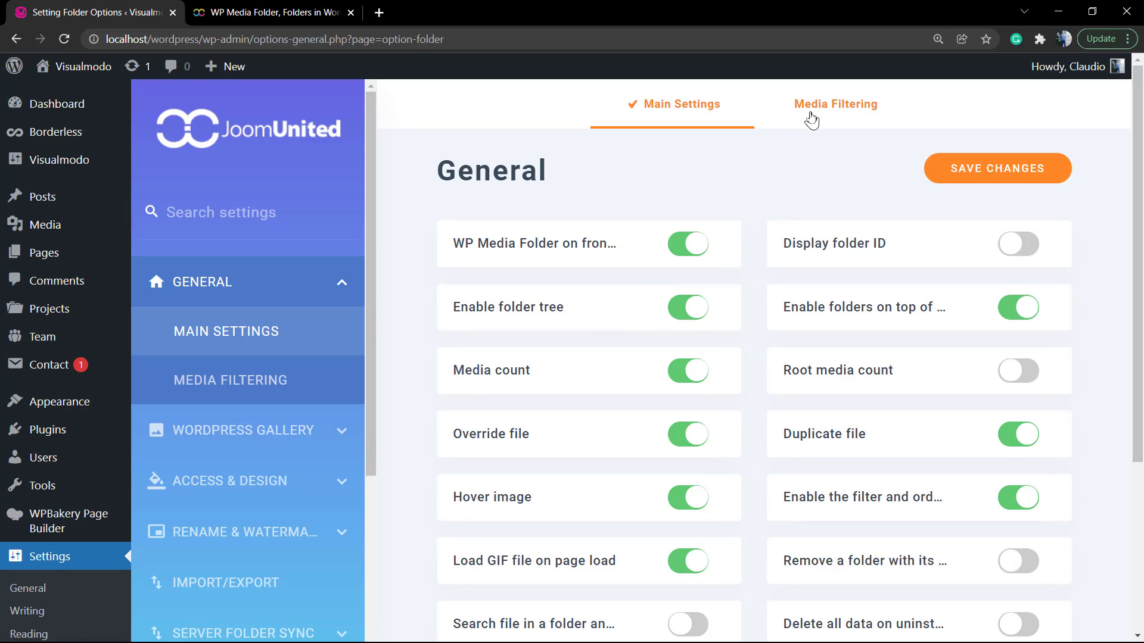
scroll(761, 224, "down", 4)
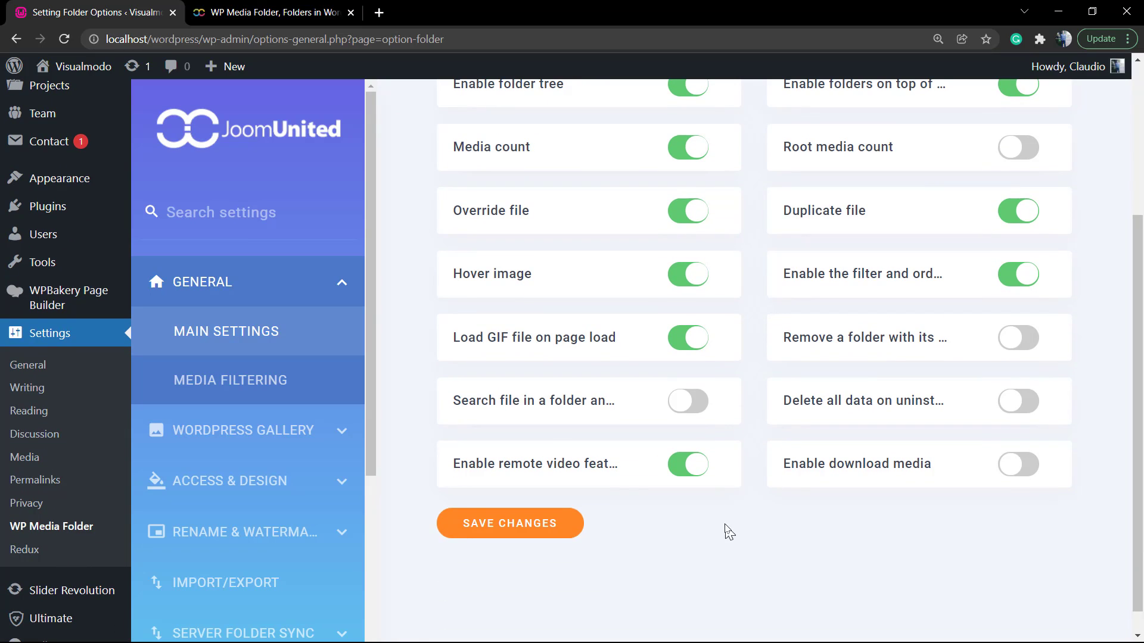
mouse_move(470, 413)
scroll(423, 413, "up", 3)
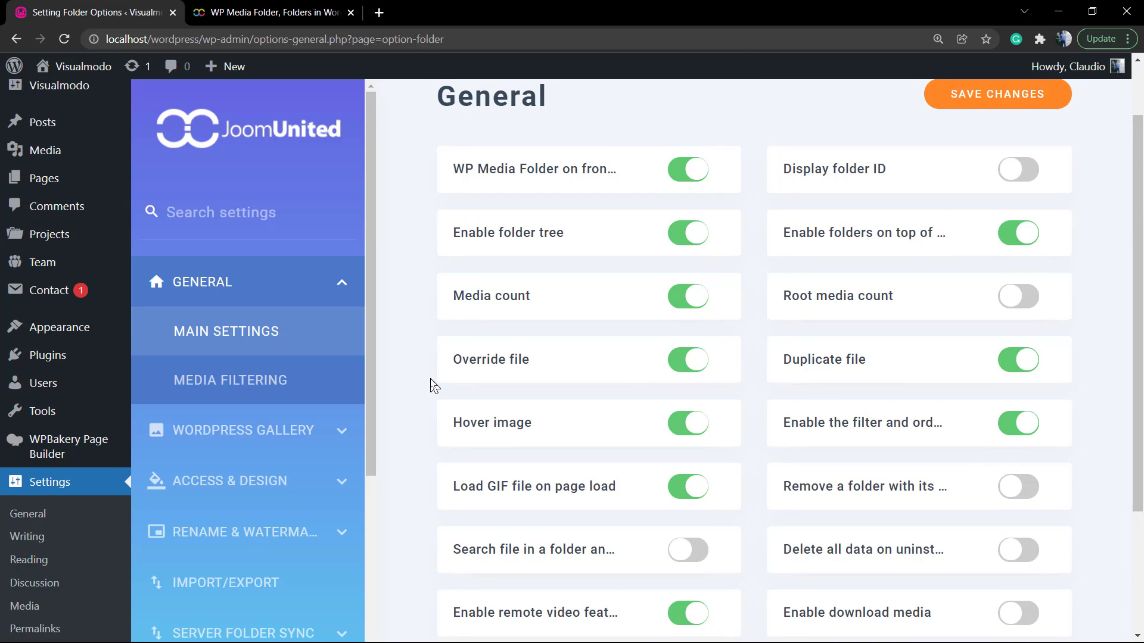
scroll(287, 500, "down", 1)
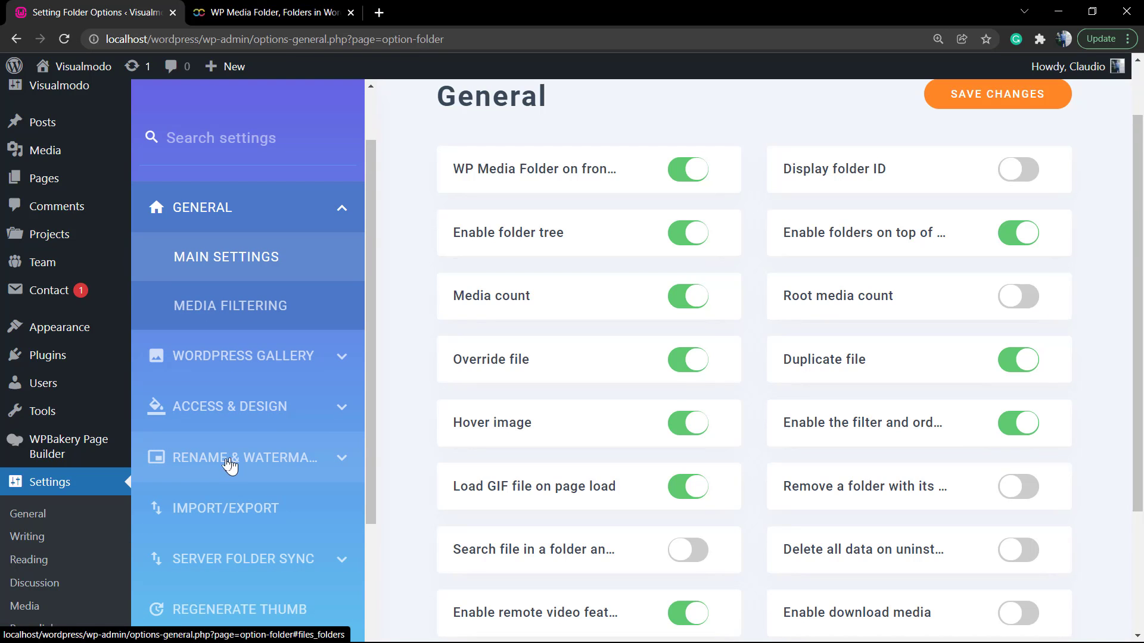
Open the Rename & Watermark settings and review the Rename On Upload options
left_click(220, 473)
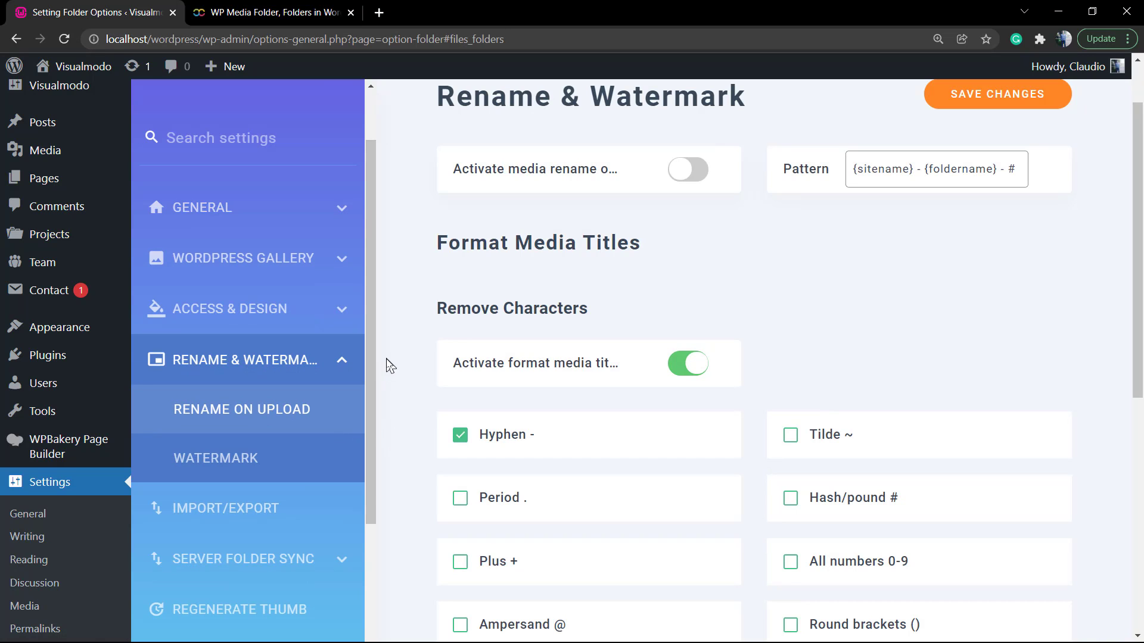
scroll(455, 381, "down", 1)
scroll(458, 387, "up", 2)
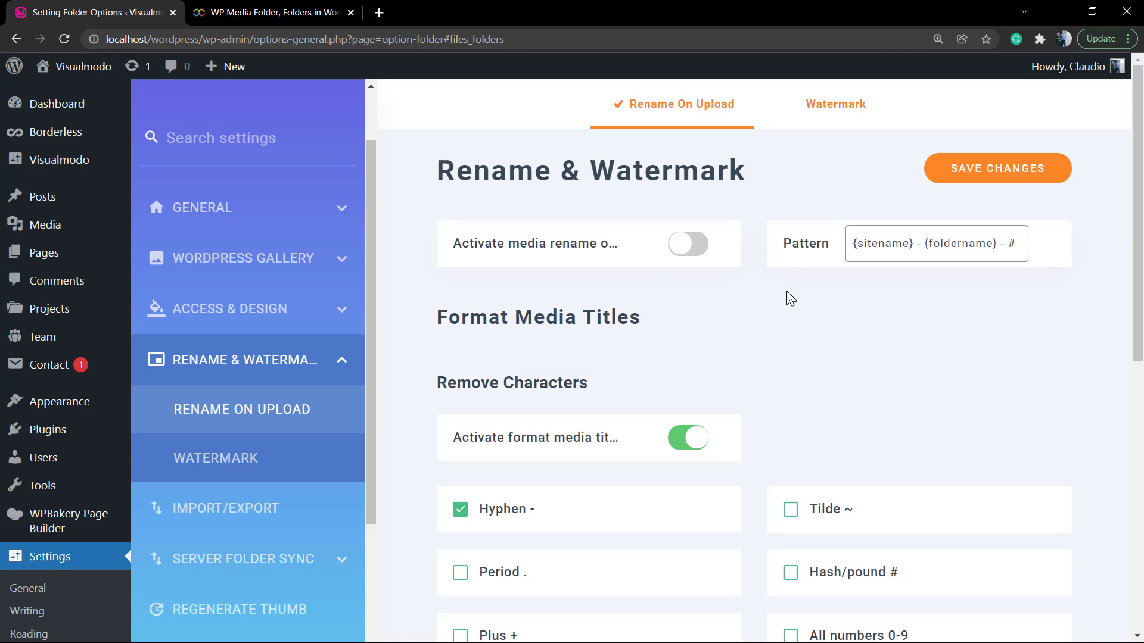
scroll(785, 292, "down", 7)
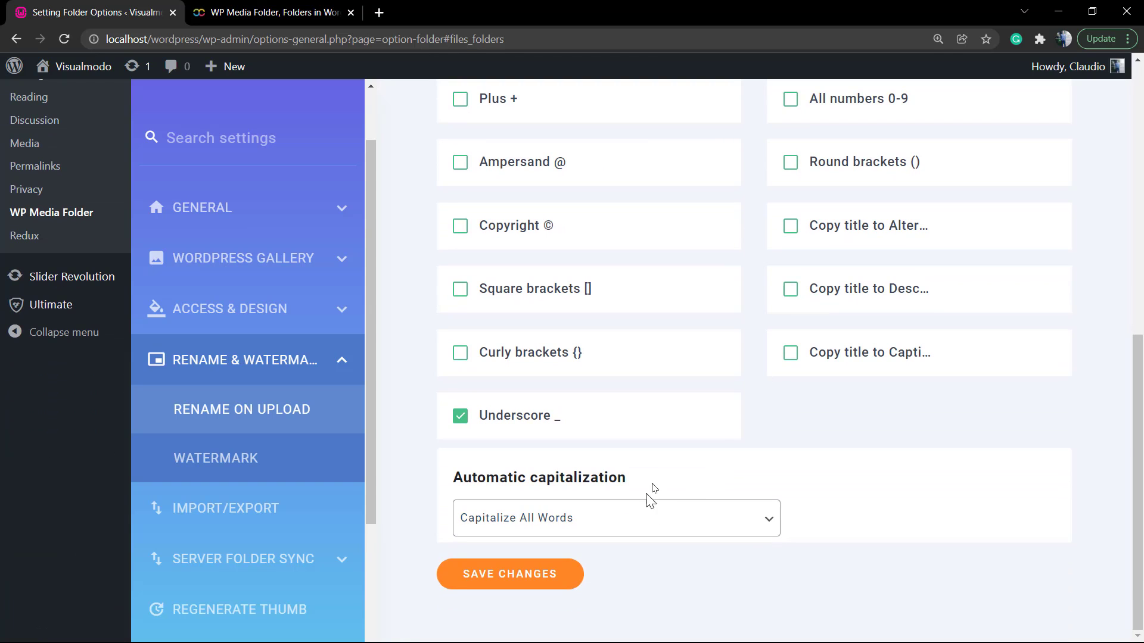
scroll(674, 442, "up", 1)
scroll(673, 442, "up", 1)
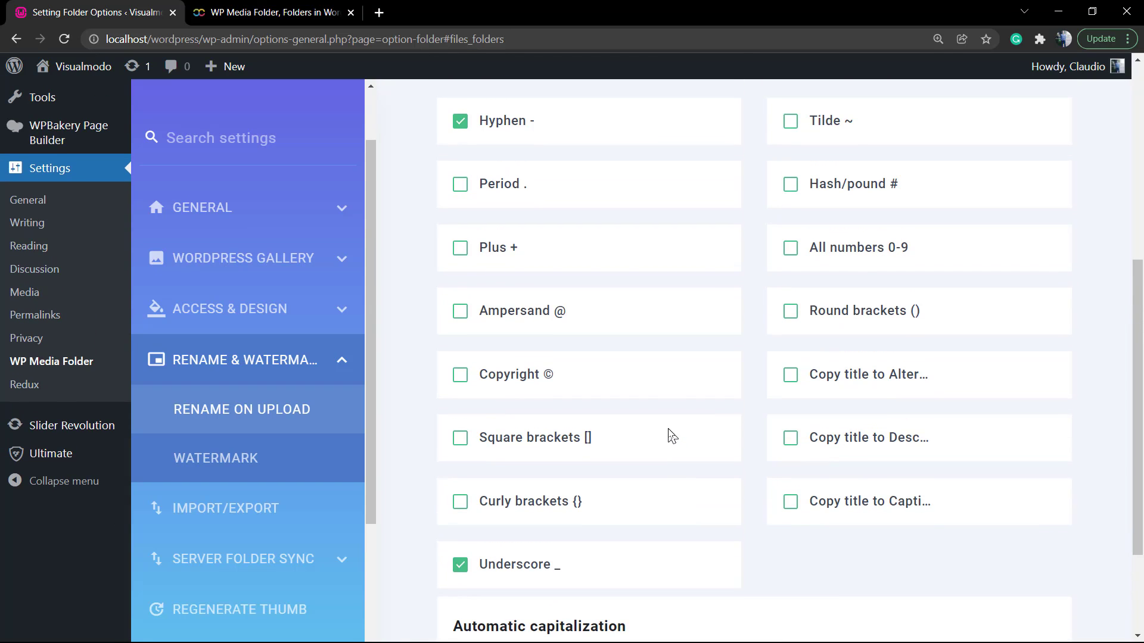
Stop removing the Copyright symbol from media titles
left_click(518, 375)
scroll(668, 376, "up", 1)
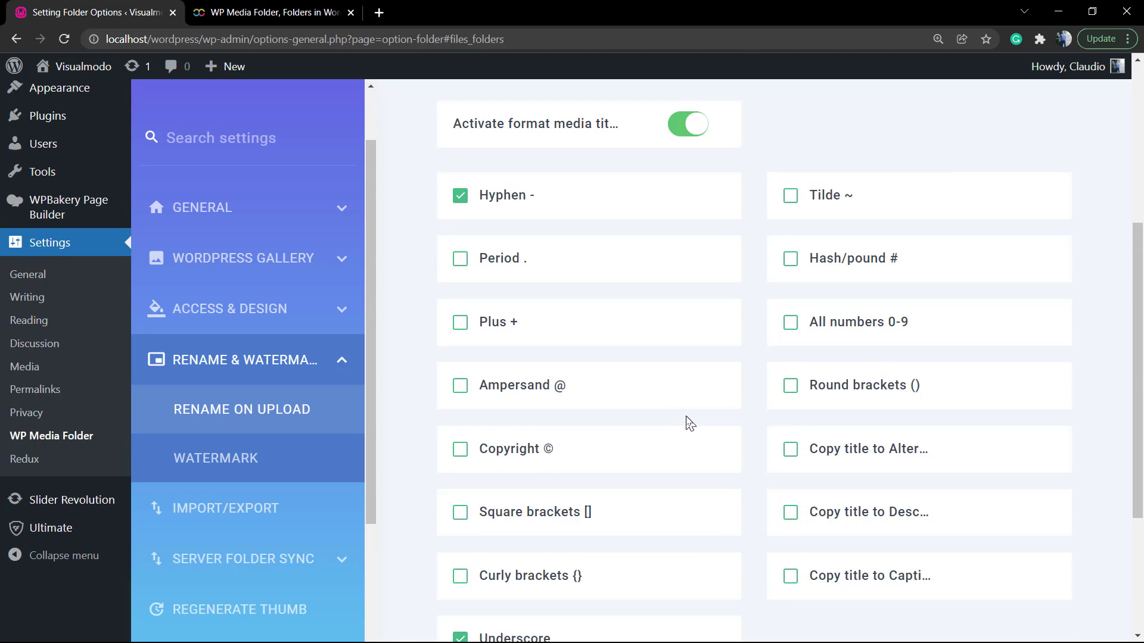
scroll(691, 387, "up", 1)
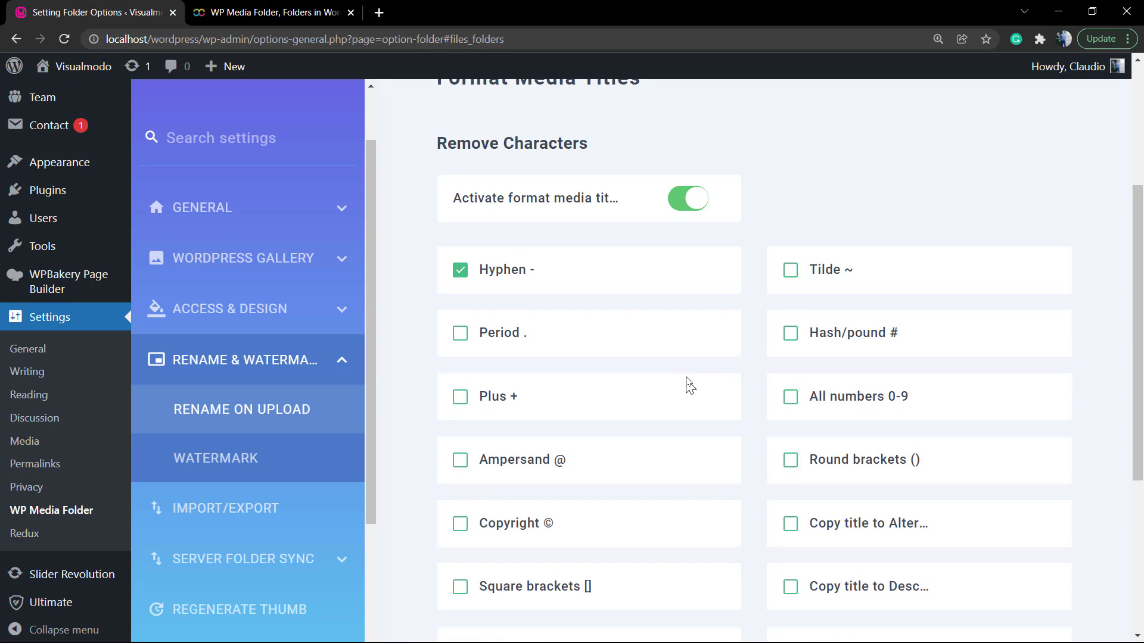
scroll(679, 357, "up", 1)
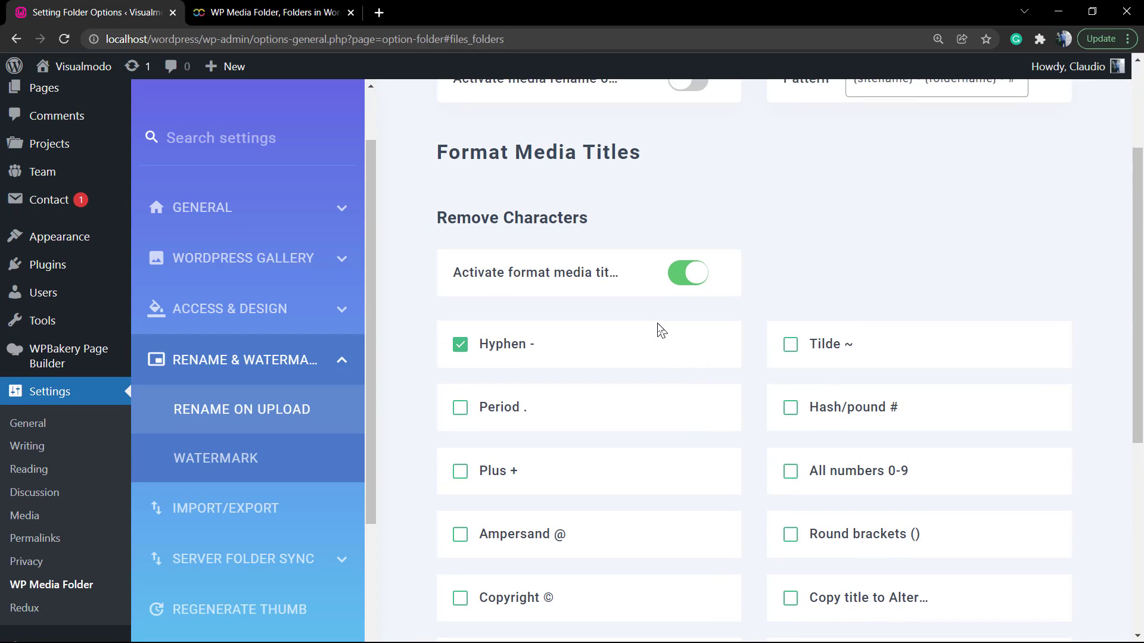
scroll(661, 330, "up", 2)
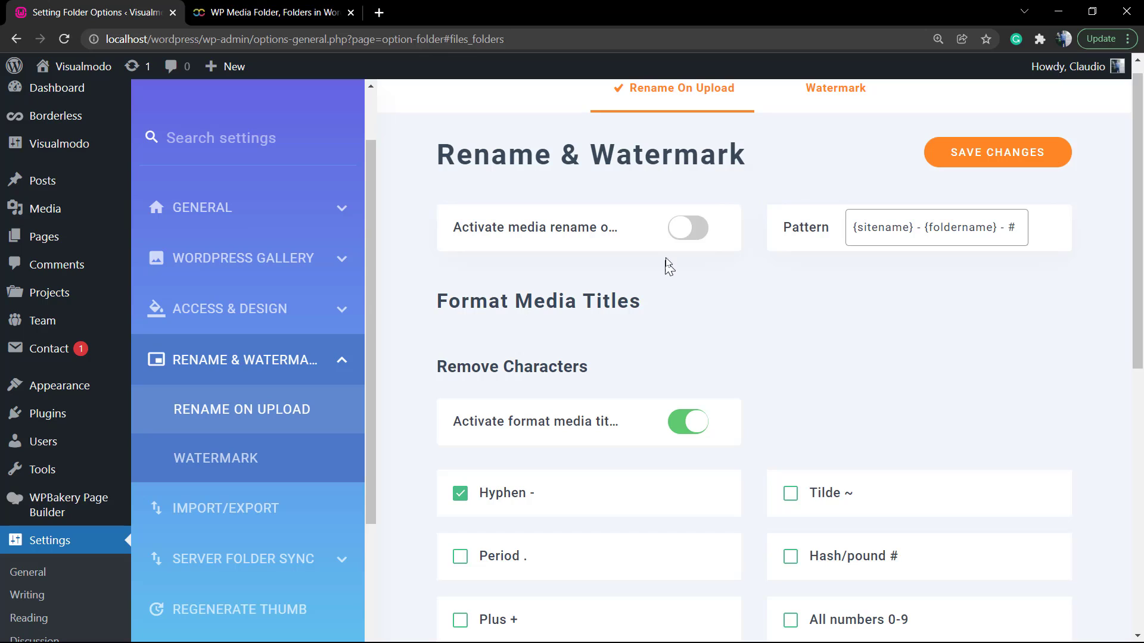
Turn on renaming media on upload, review the rename pattern, save, and return to Media Library
left_click(691, 229)
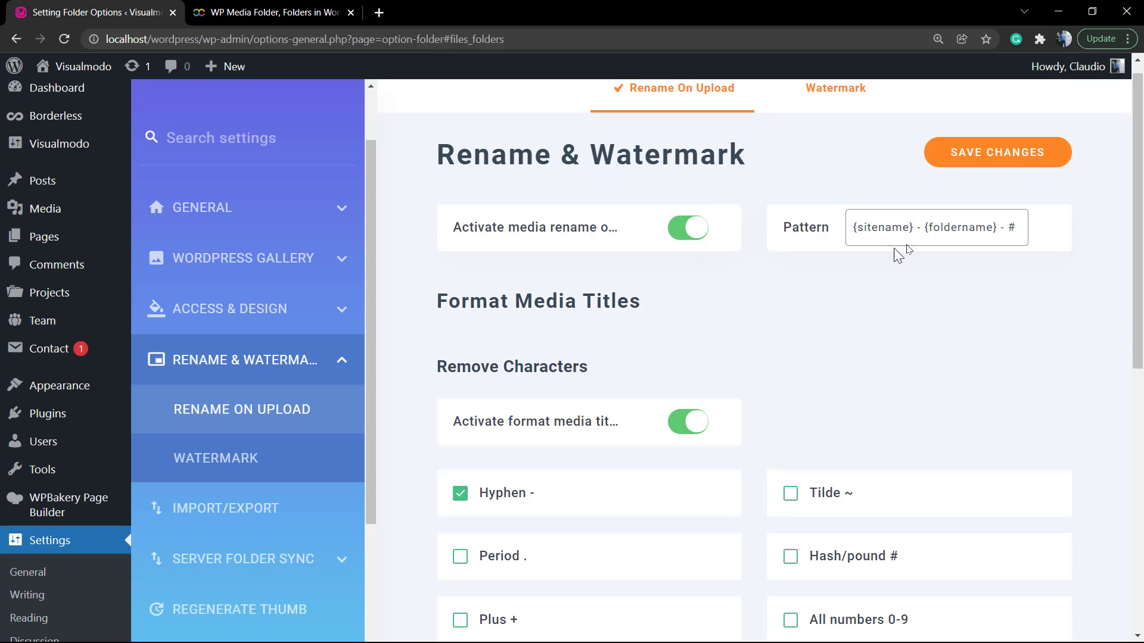
left_click(918, 238)
key("ctrl+a")
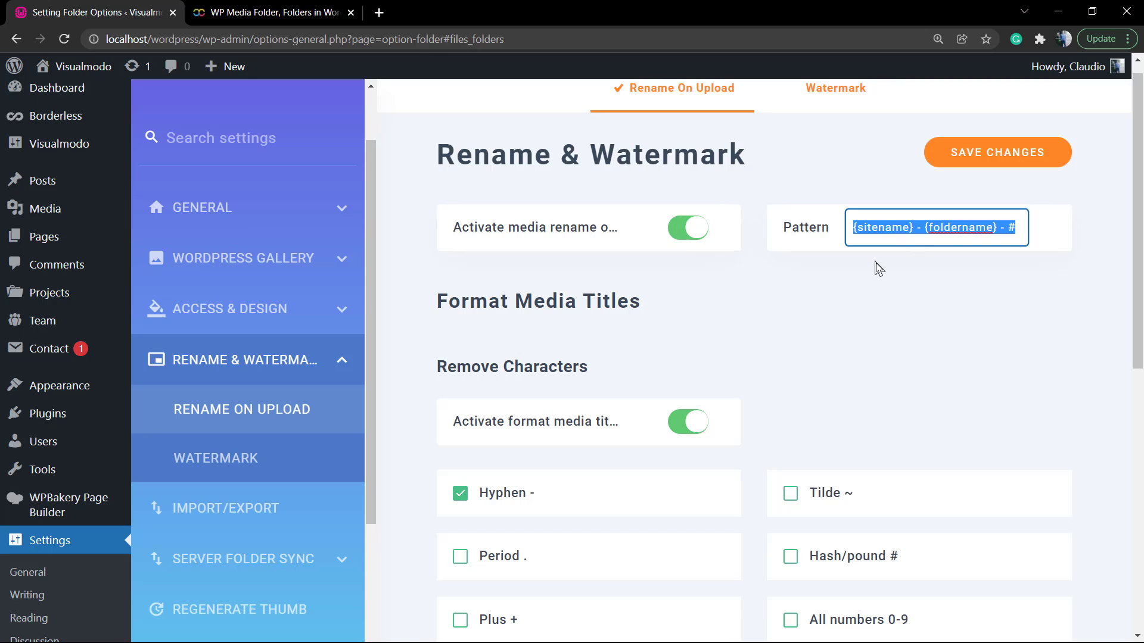
left_click(885, 278)
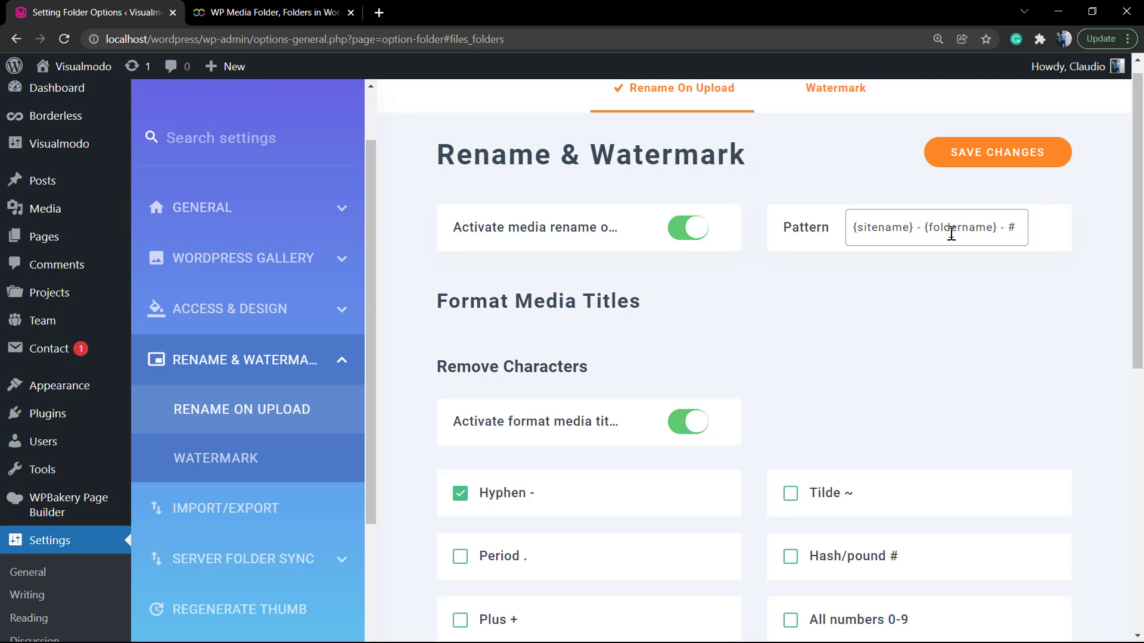
left_click_drag(962, 227, 1079, 227)
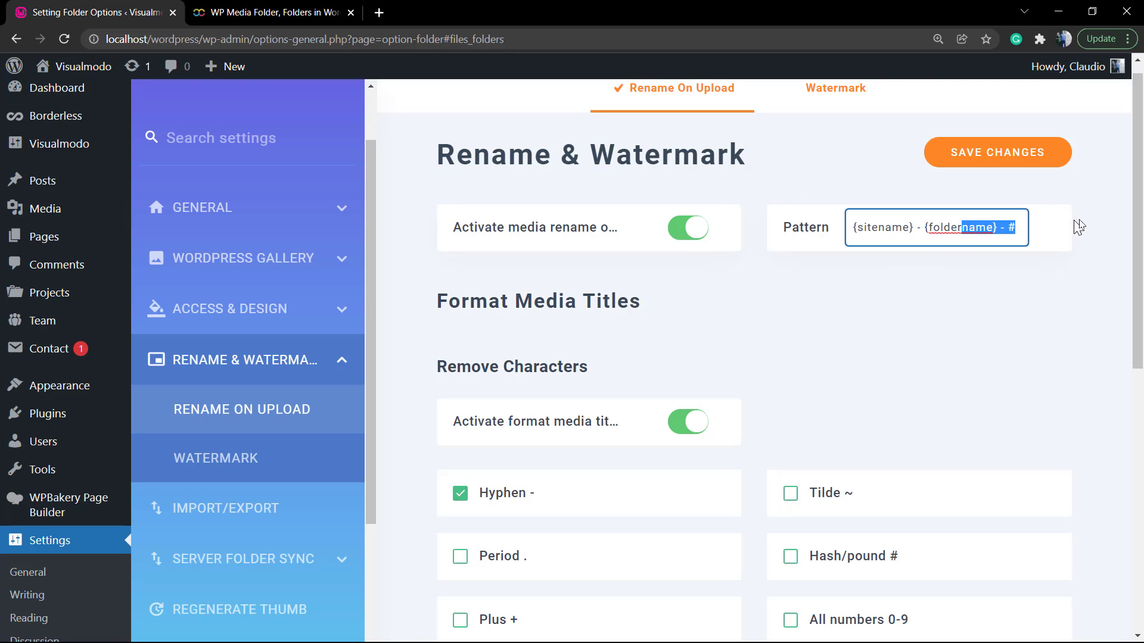
left_click(978, 227)
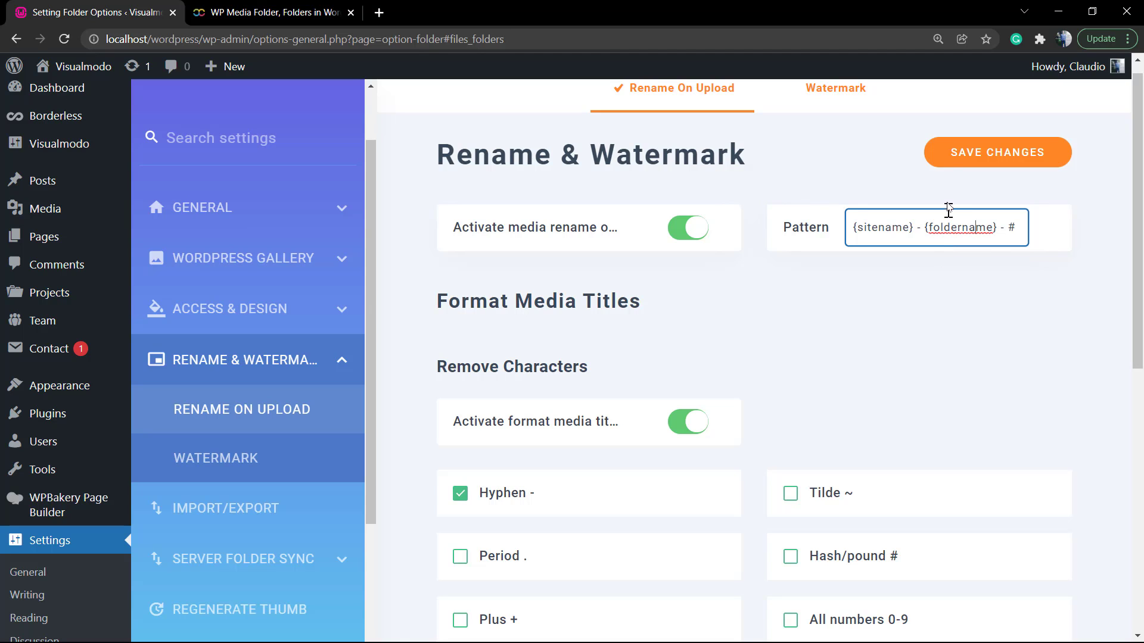
left_click(953, 162)
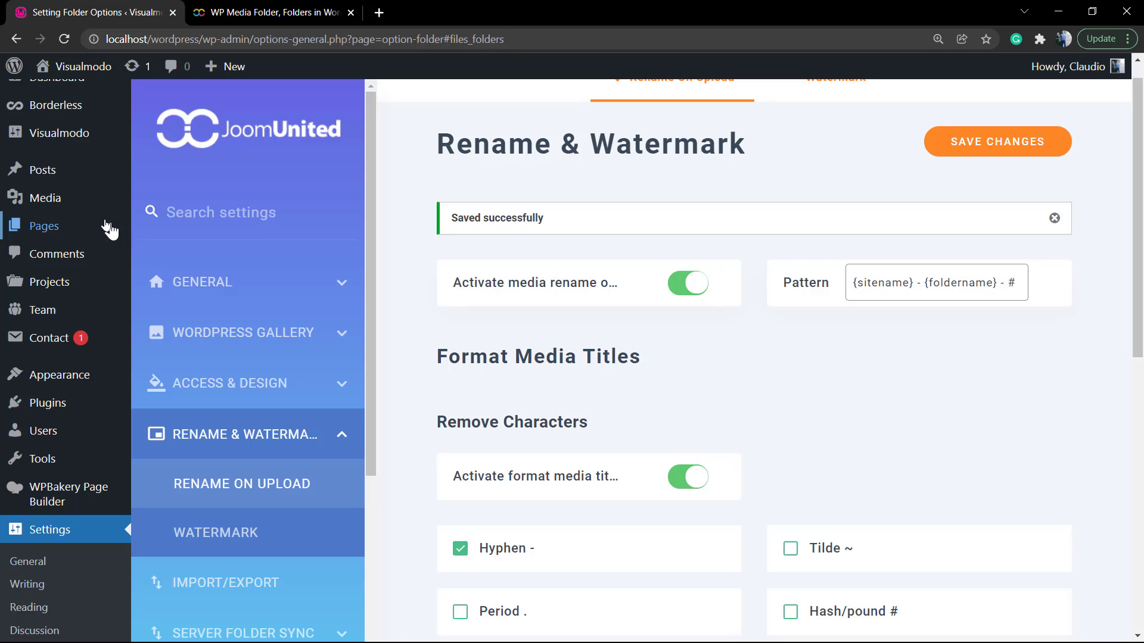
left_click(46, 197)
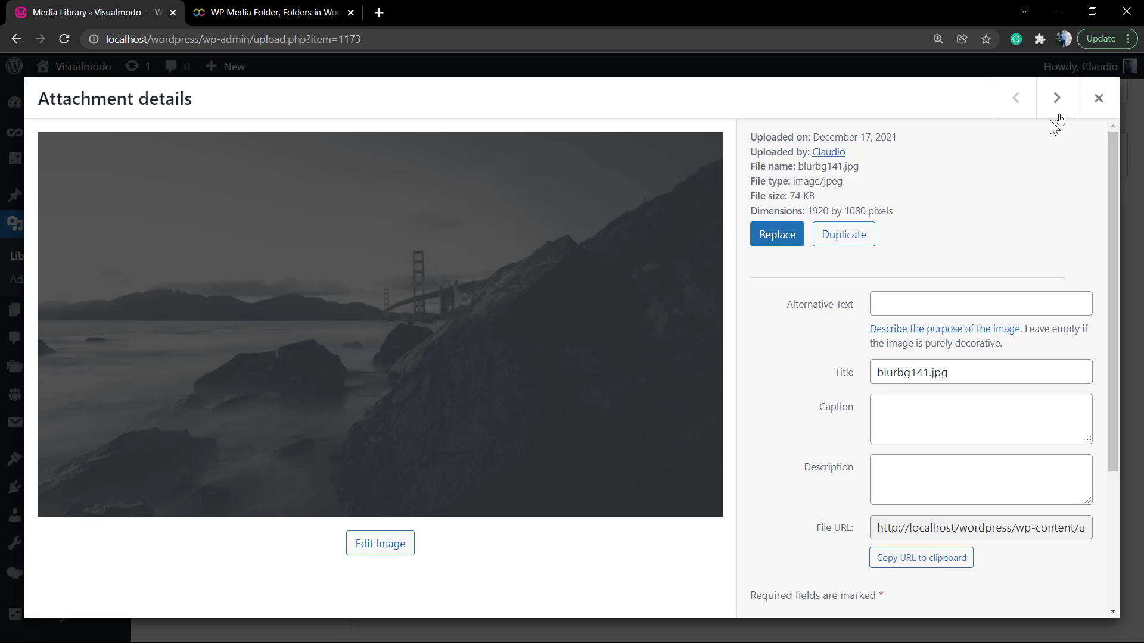
View the attachment details of blurbg141.jpg, then close them
left_click(481, 319)
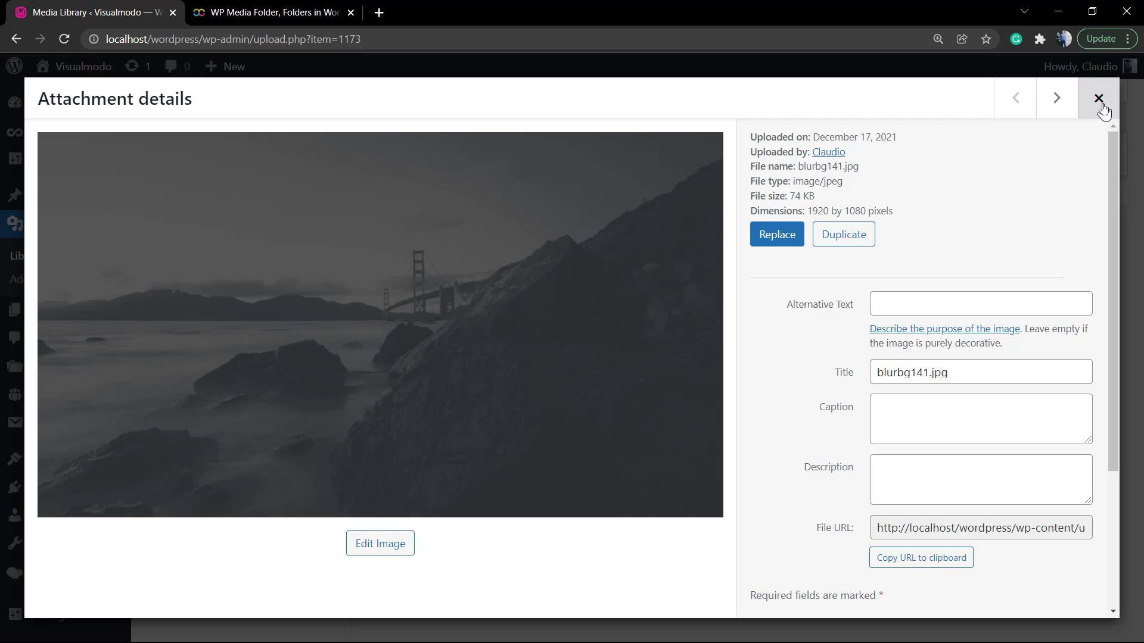
scroll(868, 460, "down", 3)
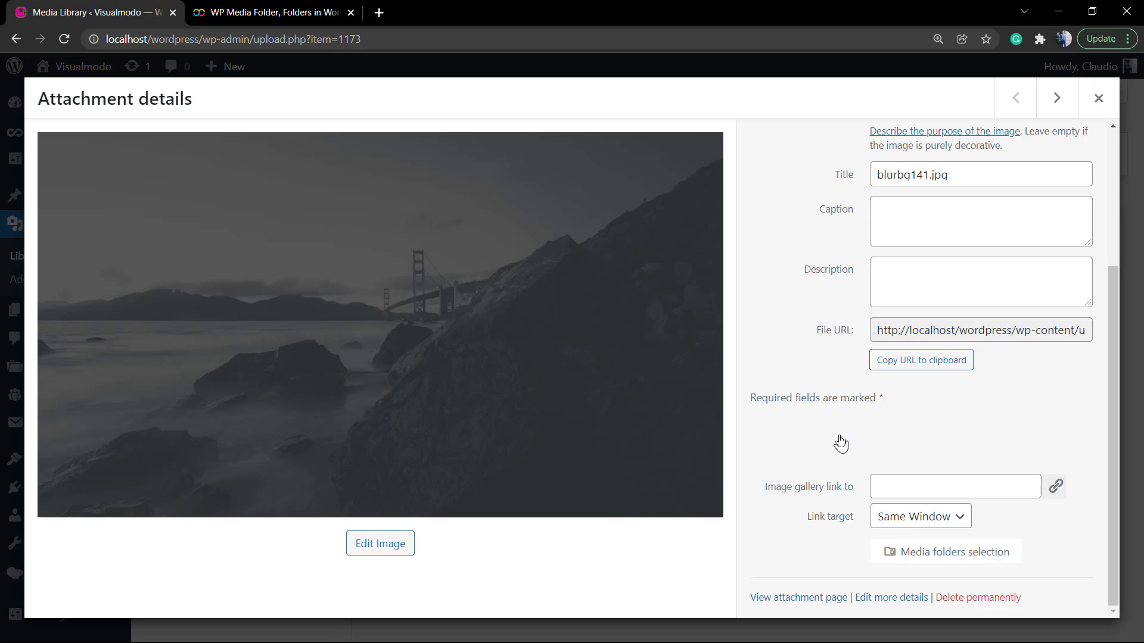
scroll(824, 434, "up", 3)
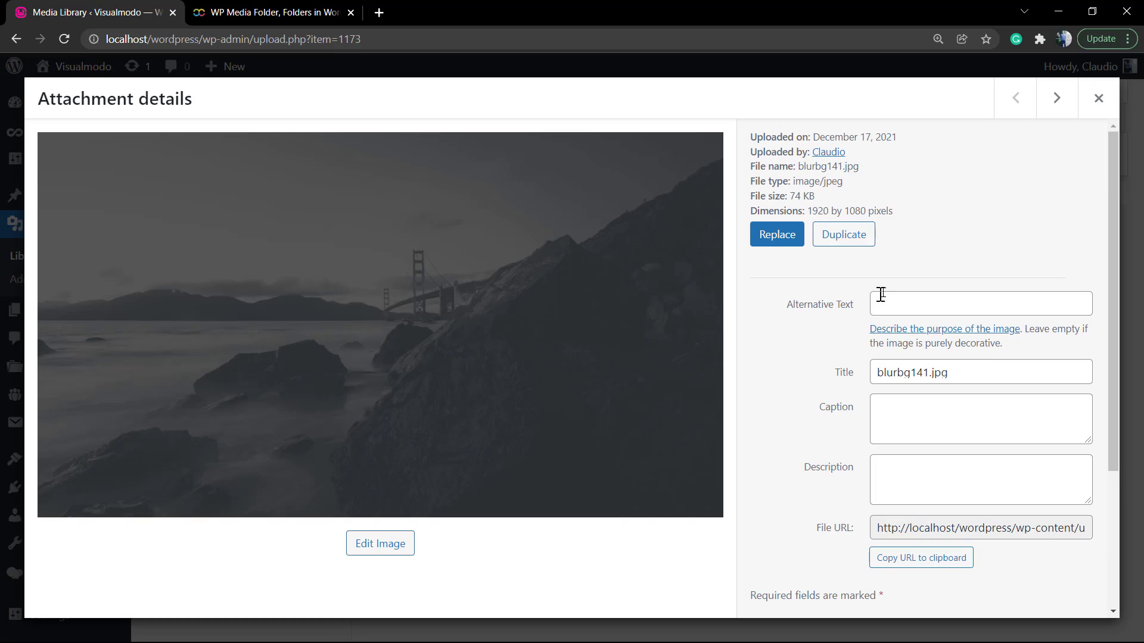
left_click(1096, 101)
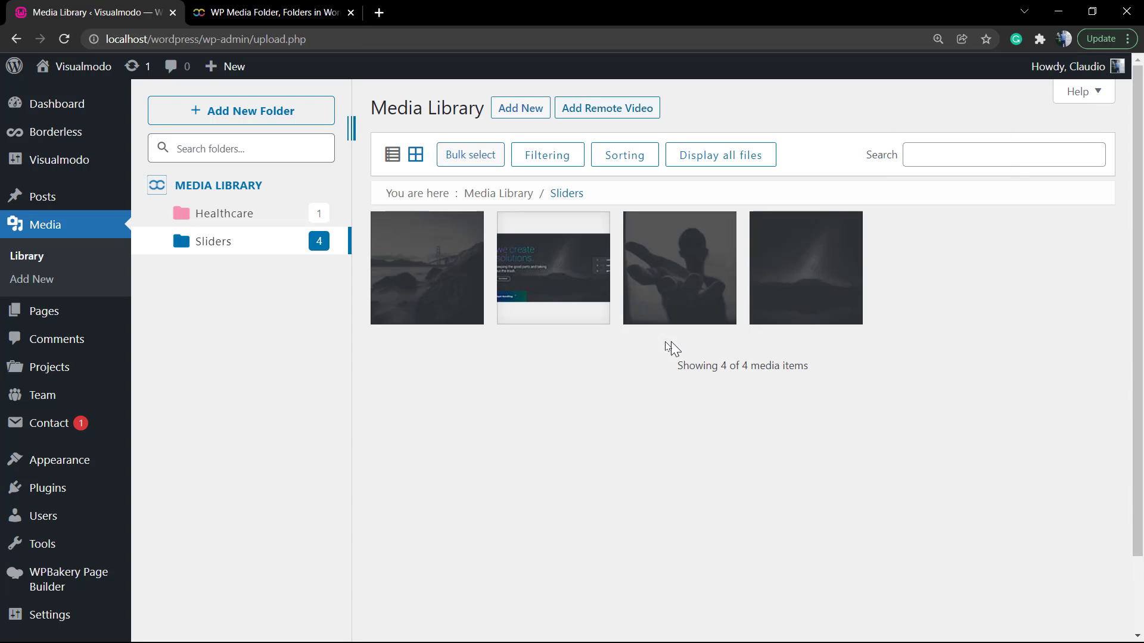
Move blur11.jpg within the Sliders folder and open blurbg141.jpg for editing, then close it
left_click_drag(539, 322, 430, 278)
right_click(432, 277)
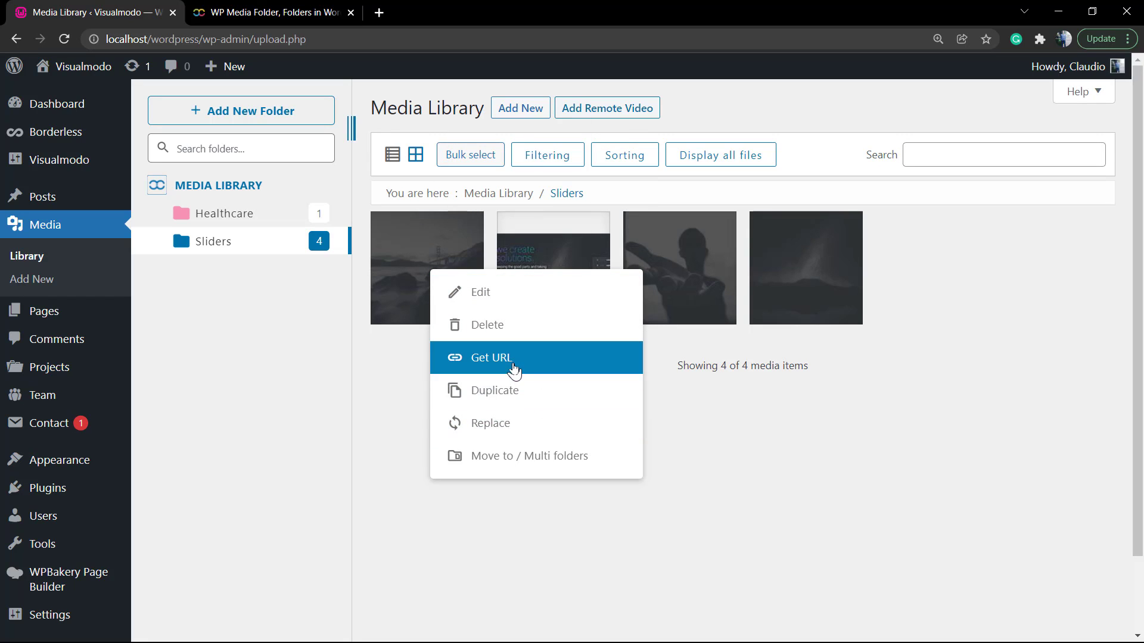
left_click(506, 294)
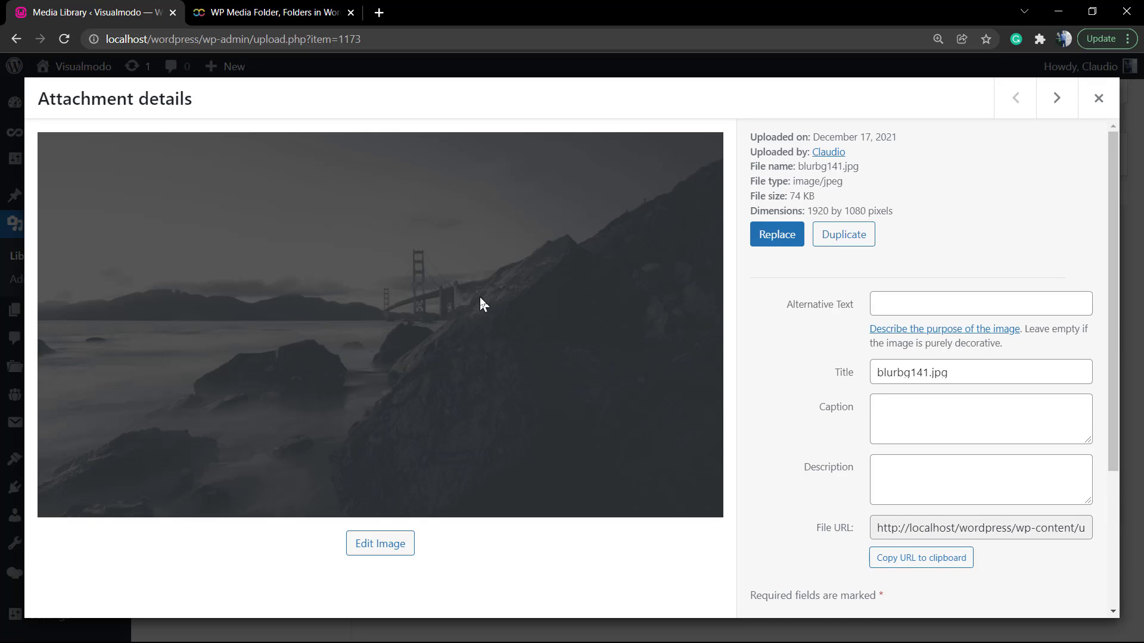
left_click(1098, 98)
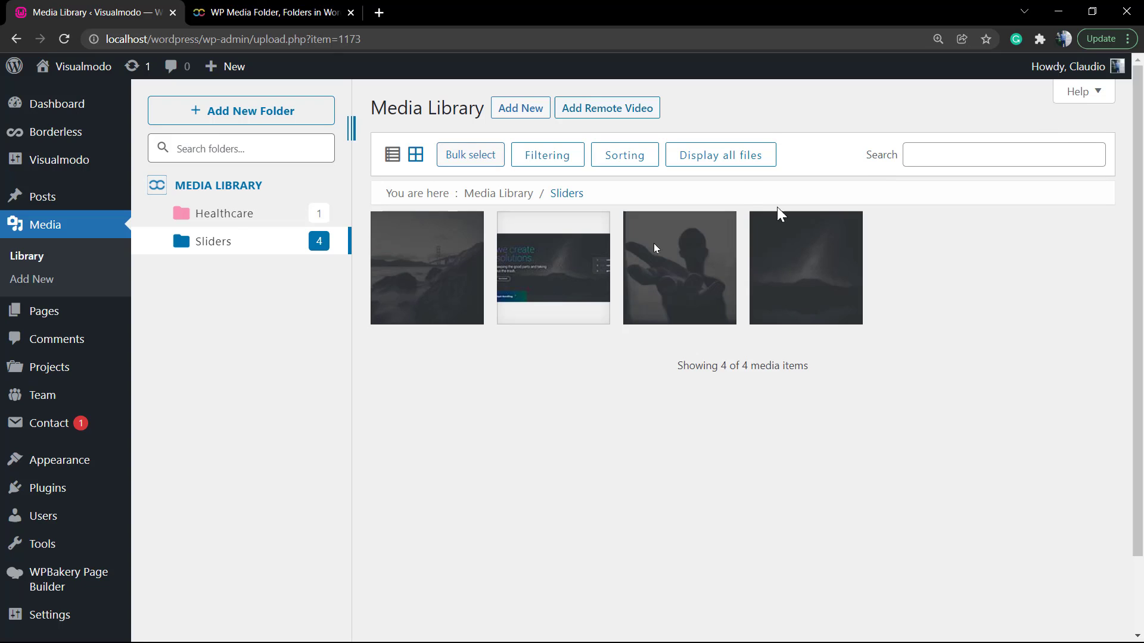
mouse_move(88, 555)
scroll(88, 556, "down", 1)
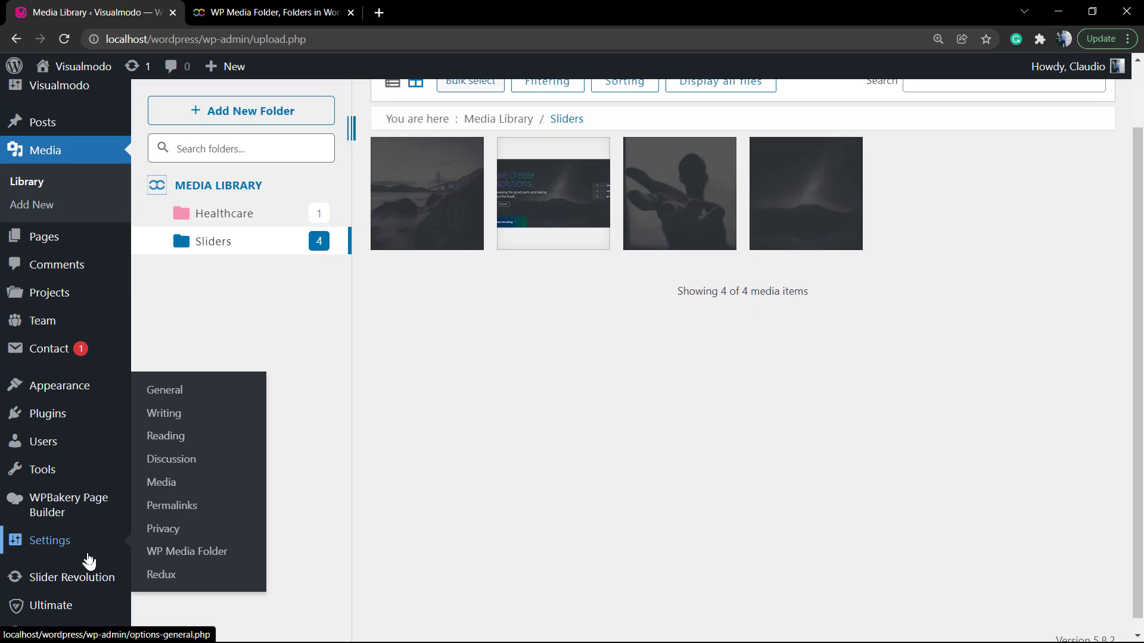
Open the WP Media Folder settings and show the Media Filtering section
left_click(199, 552)
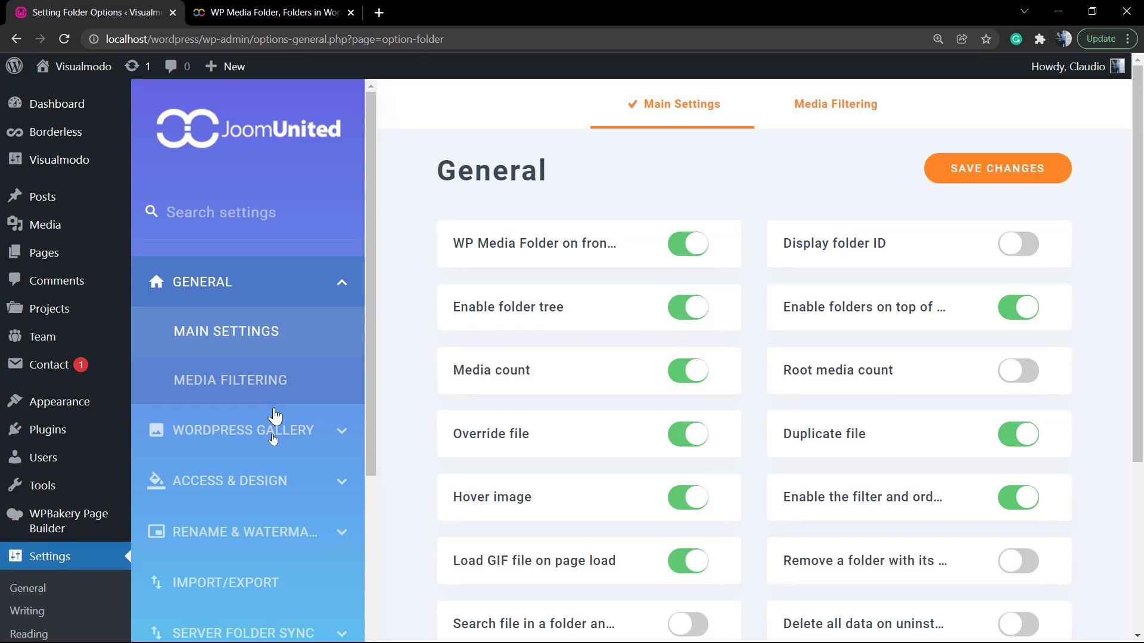
left_click(283, 344)
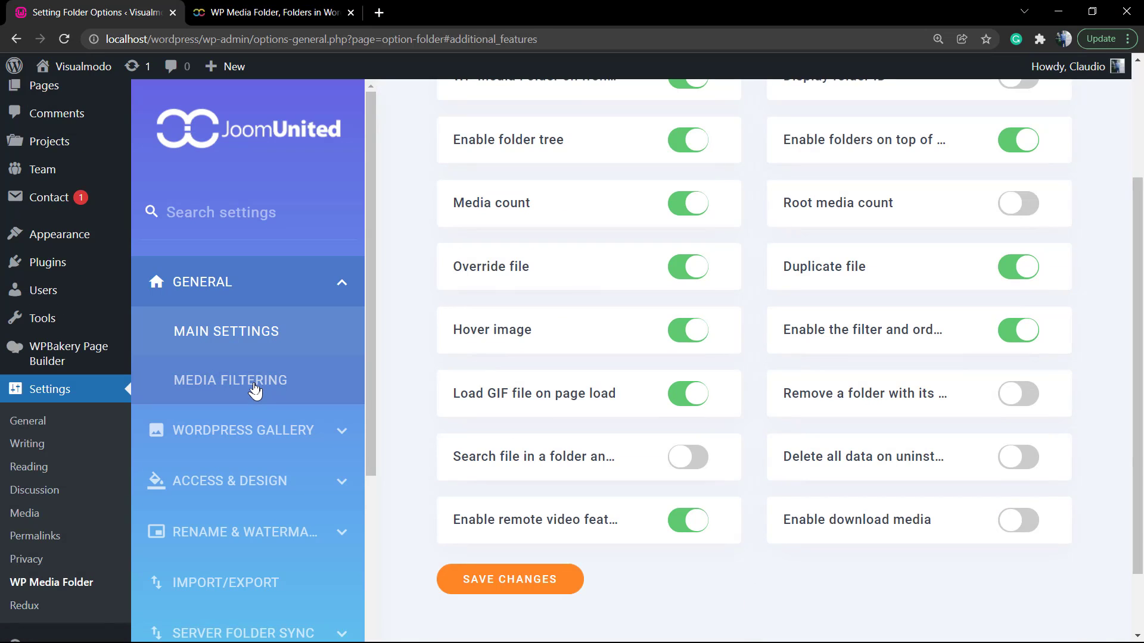
left_click(255, 388)
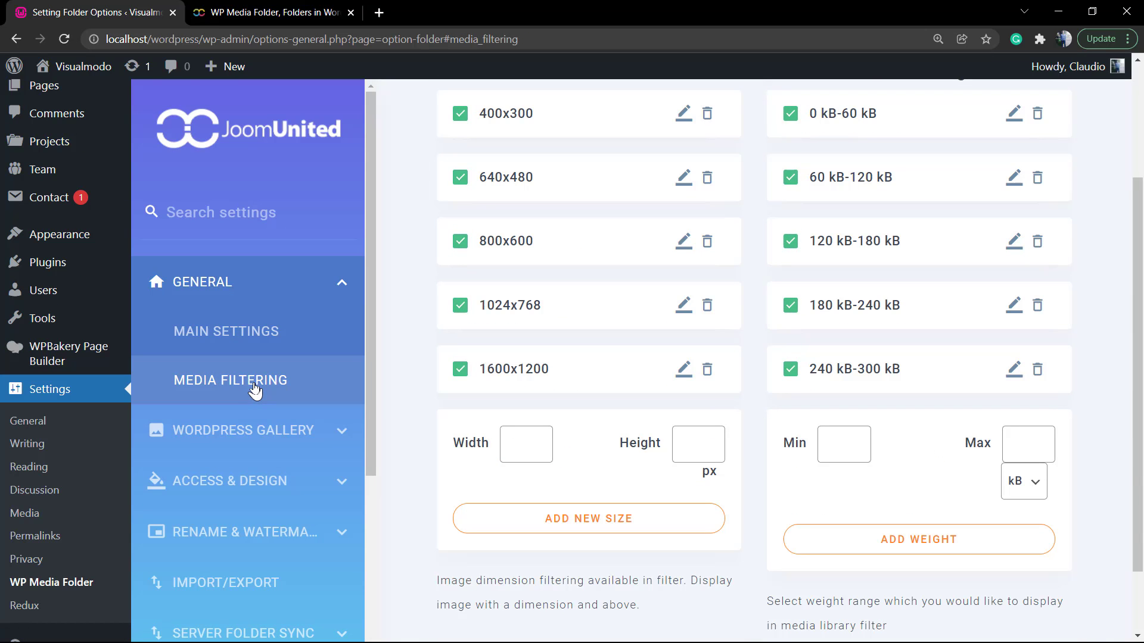
scroll(451, 389, "up", 3)
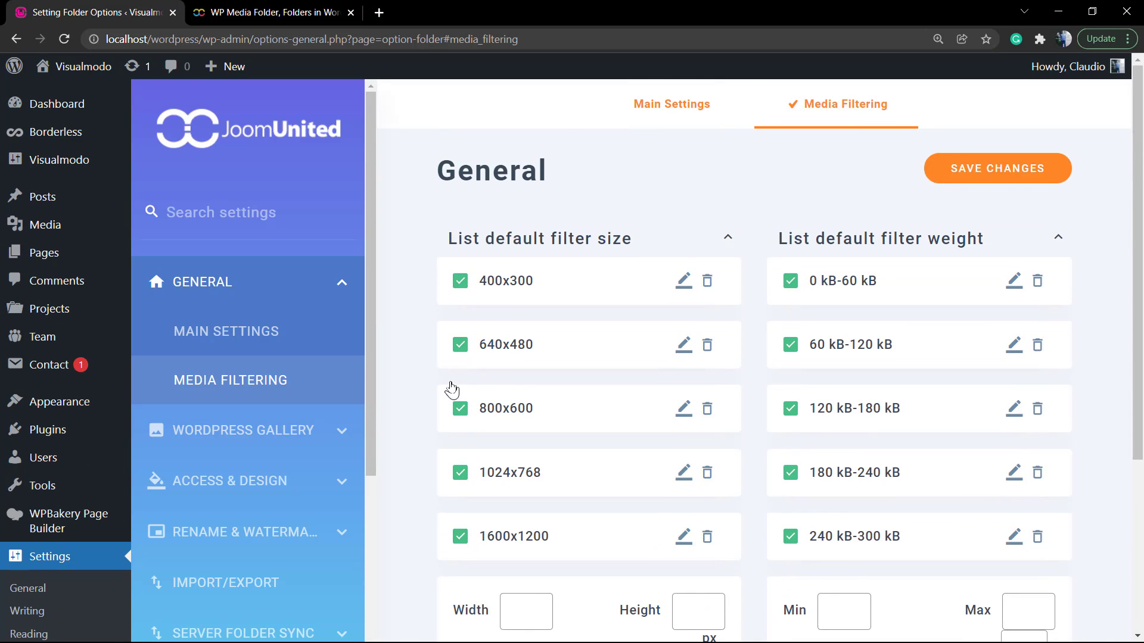
scroll(302, 409, "down", 4)
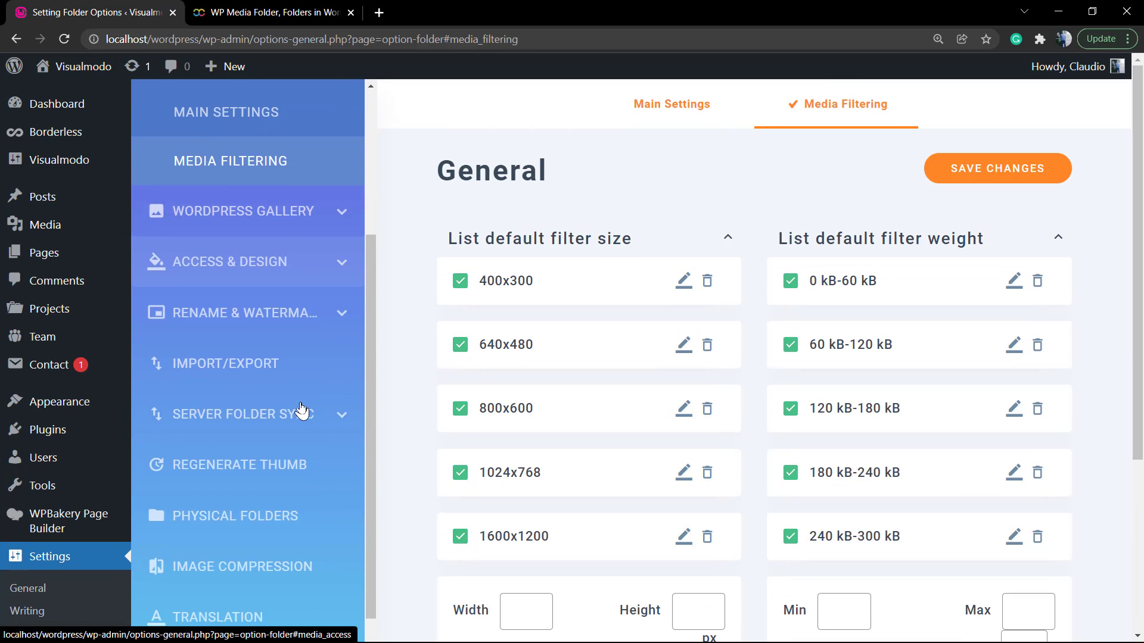
scroll(296, 409, "up", 1)
Open the WordPress Gallery shortcode generator and review its defaults: 3 columns, Medium, Lightbox
left_click(235, 288)
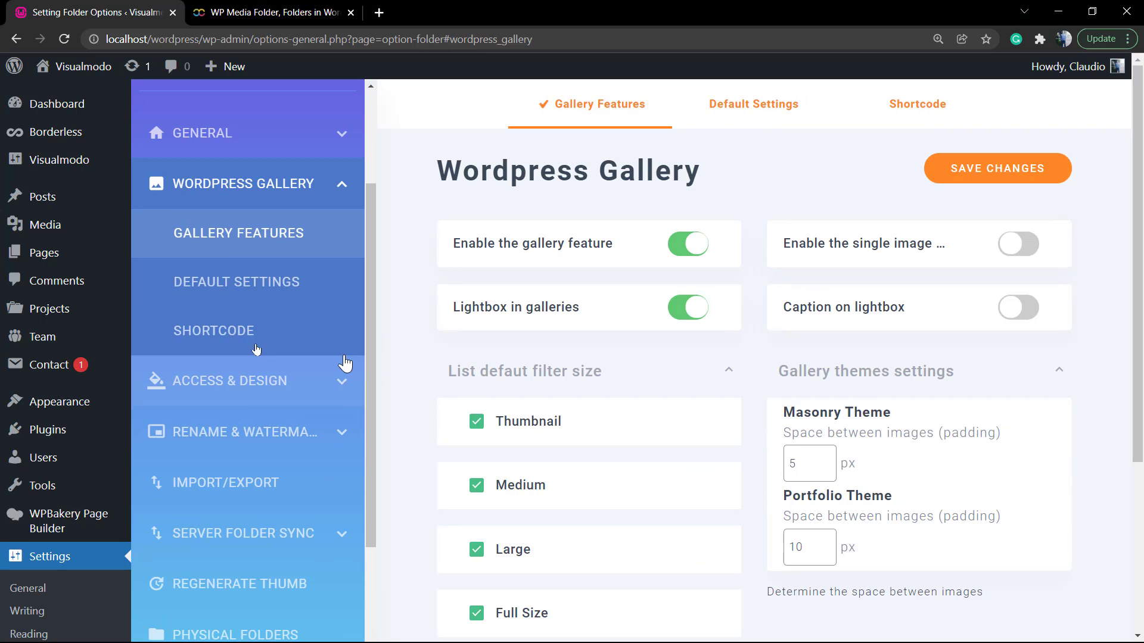
left_click(197, 339)
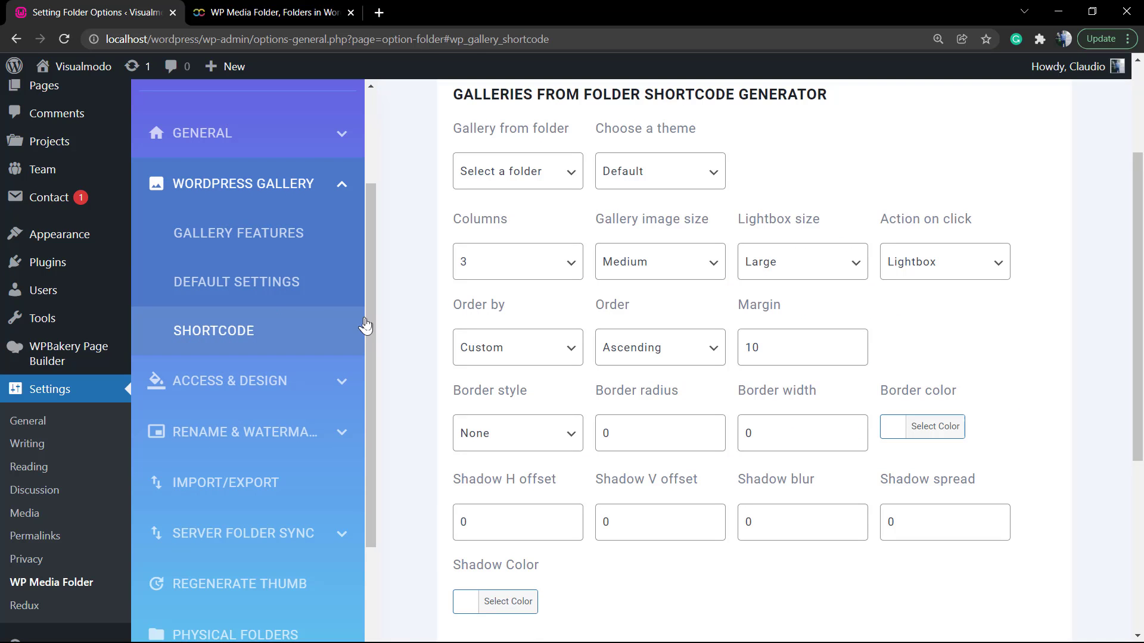
scroll(403, 335, "down", 8)
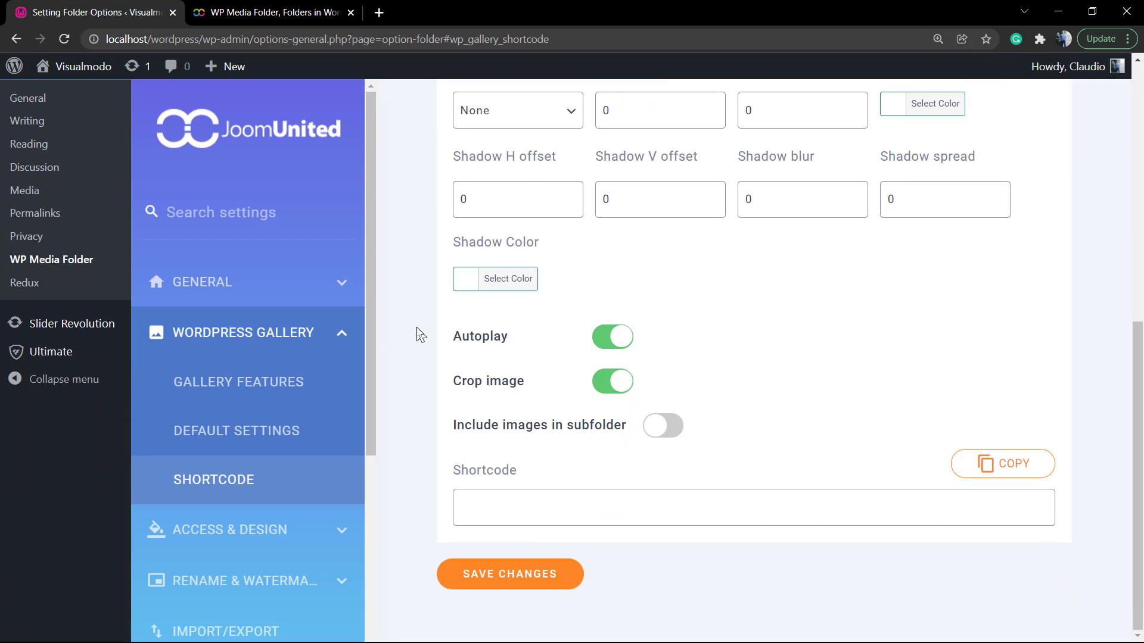
scroll(313, 429, "down", 3)
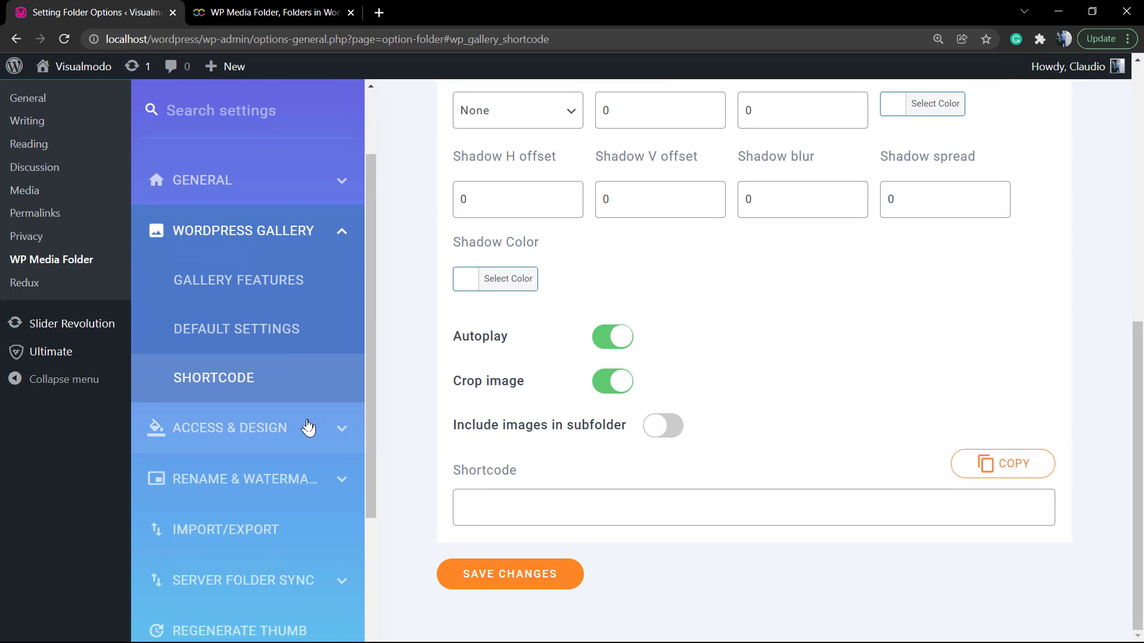
In Access & Design, toggle media access by user on and off, leaving folder creation By role
left_click(267, 390)
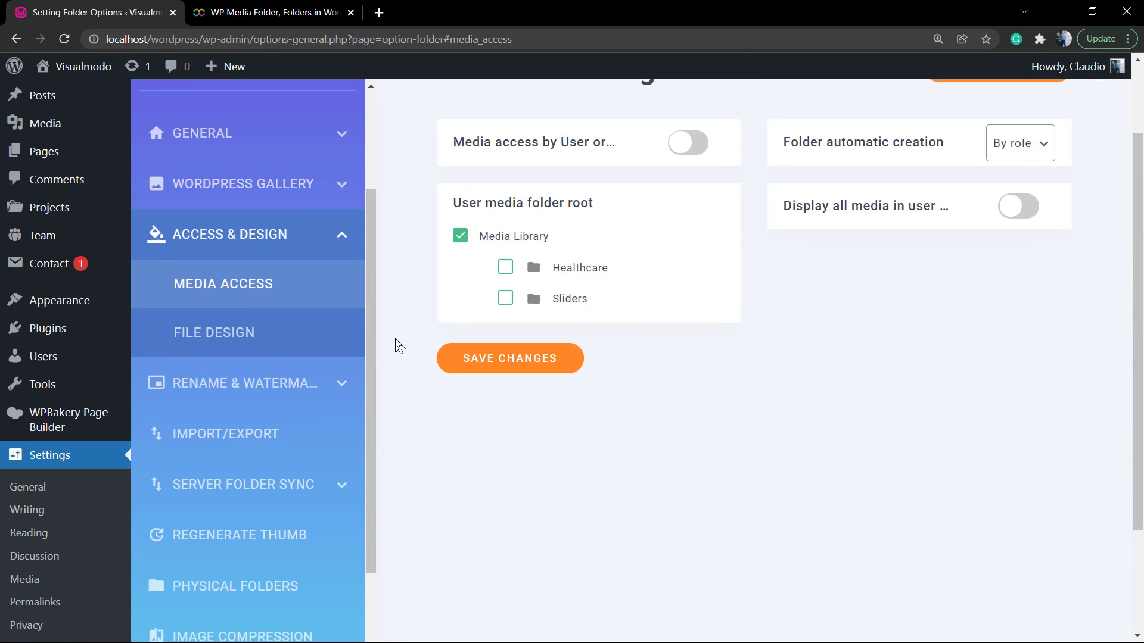
scroll(400, 352, "up", 2)
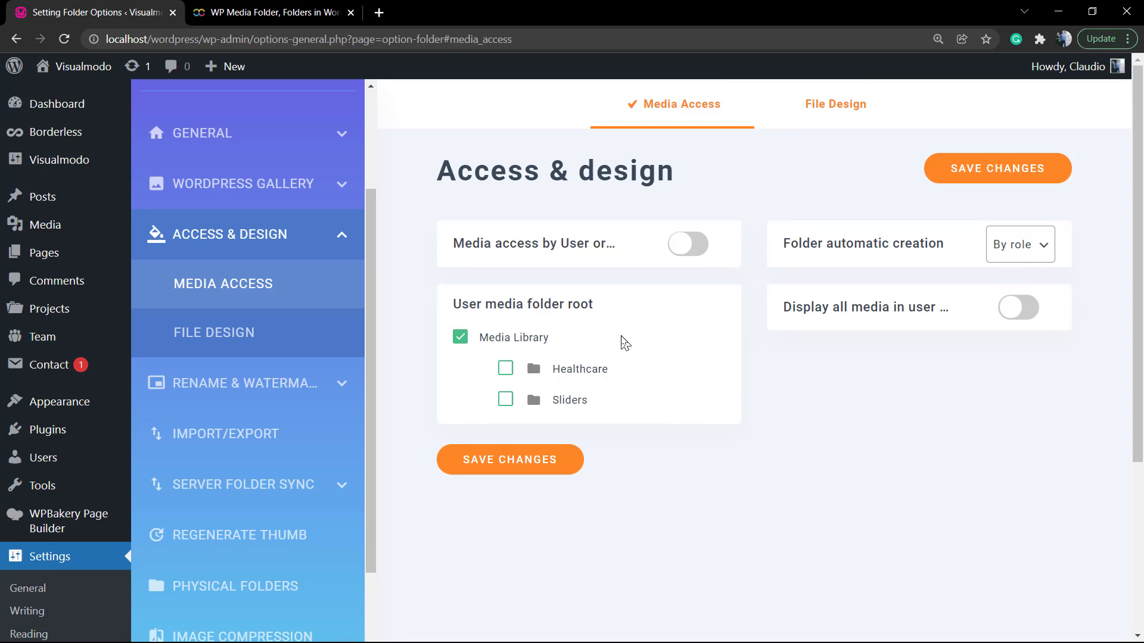
left_click(702, 253)
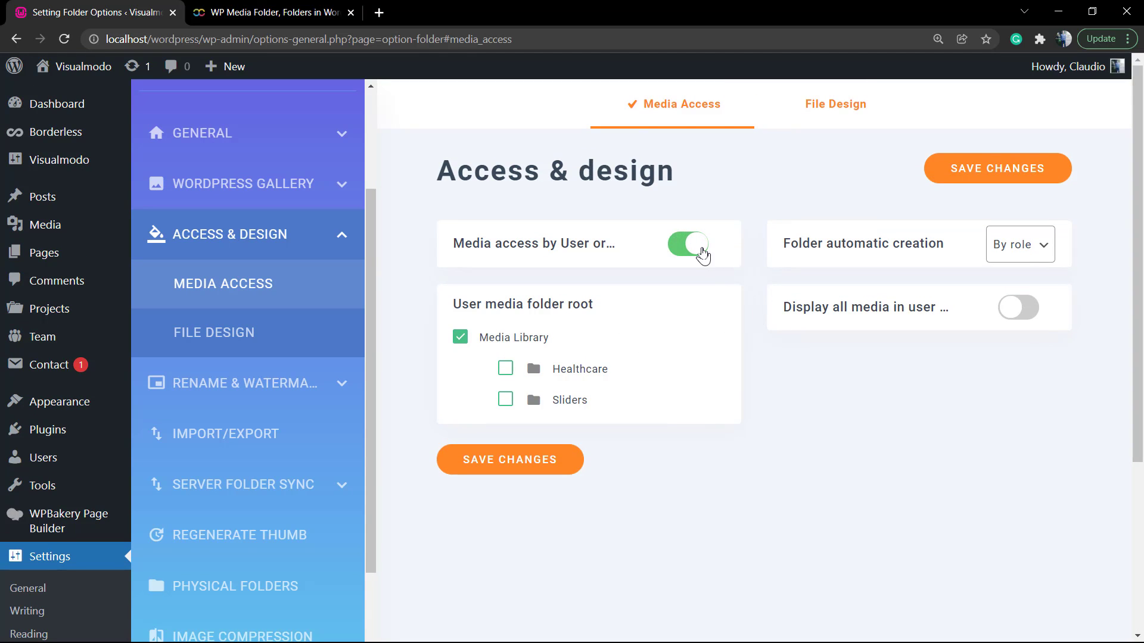
left_click(1012, 253)
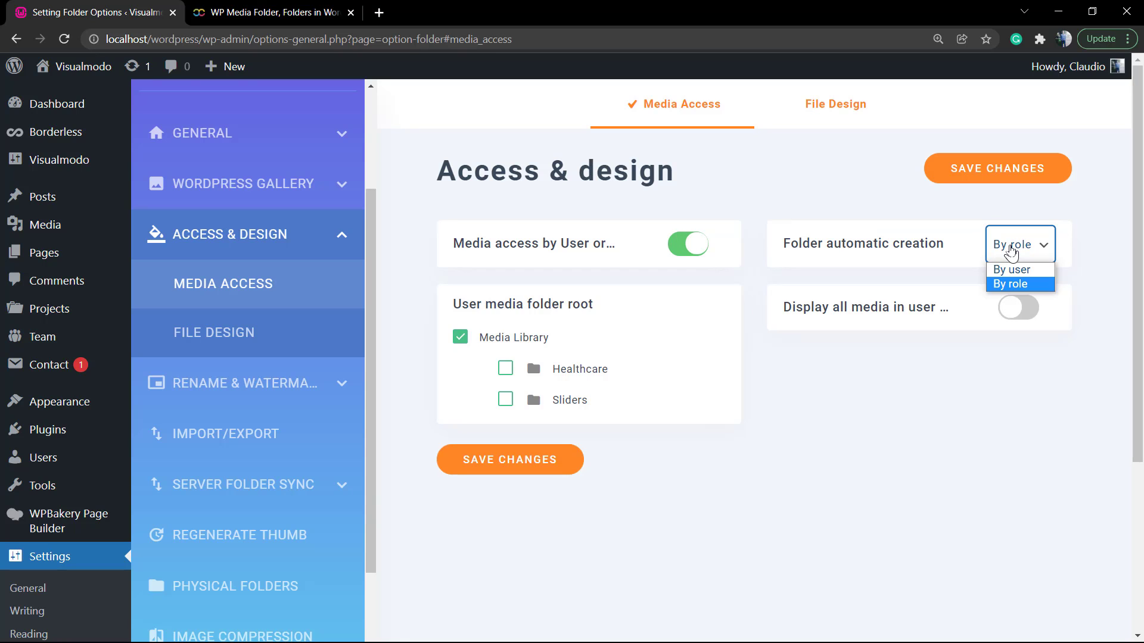
left_click(1011, 252)
left_click(702, 253)
mouse_move(937, 313)
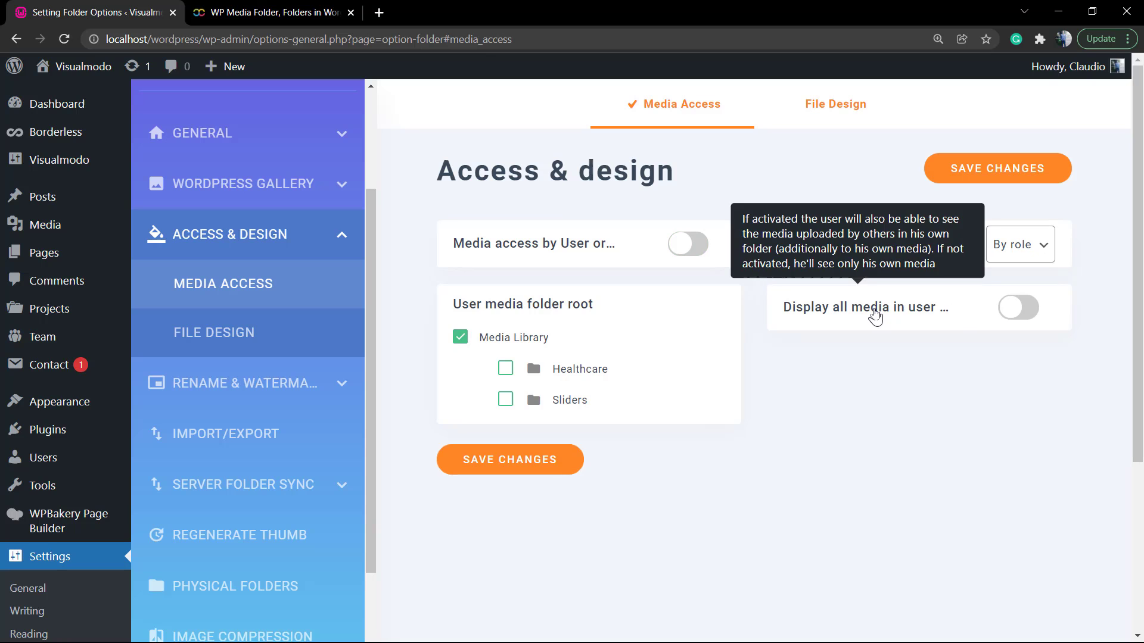
scroll(334, 388, "down", 2)
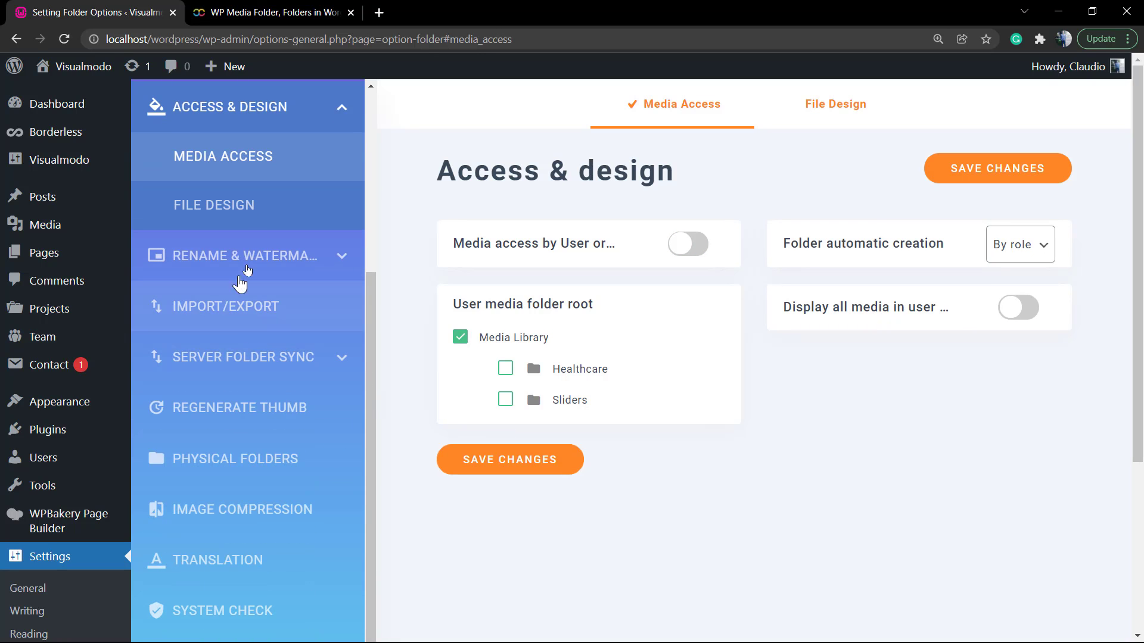
Open Rename & Watermark and keep automatic capitalization at Capitalize All Words
left_click(270, 274)
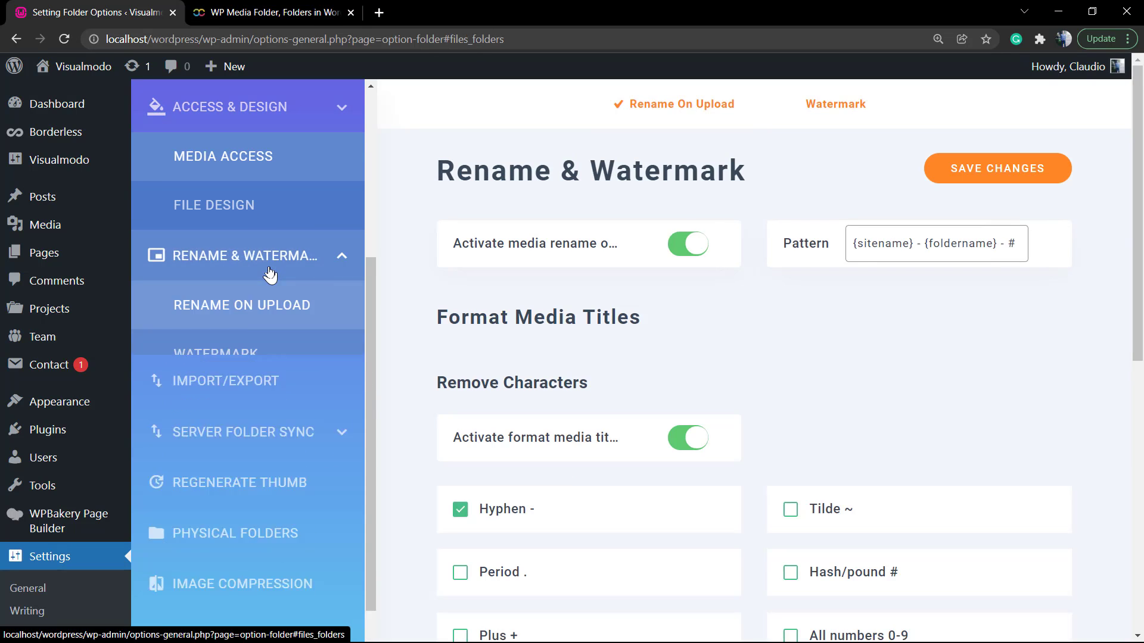
scroll(747, 327, "down", 9)
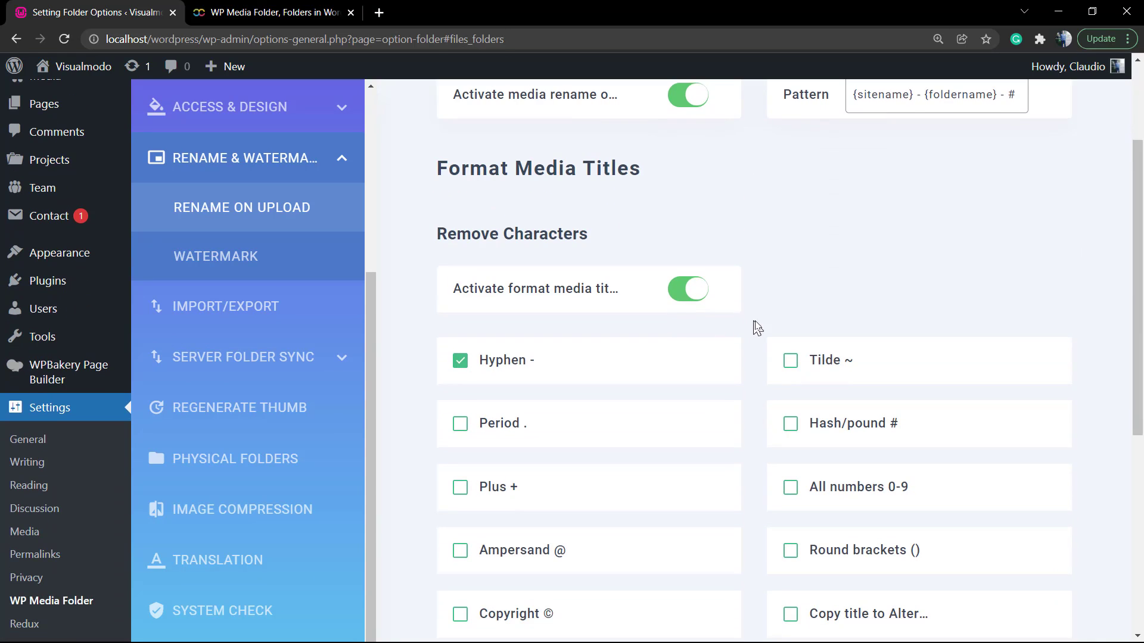
scroll(851, 304, "up", 1)
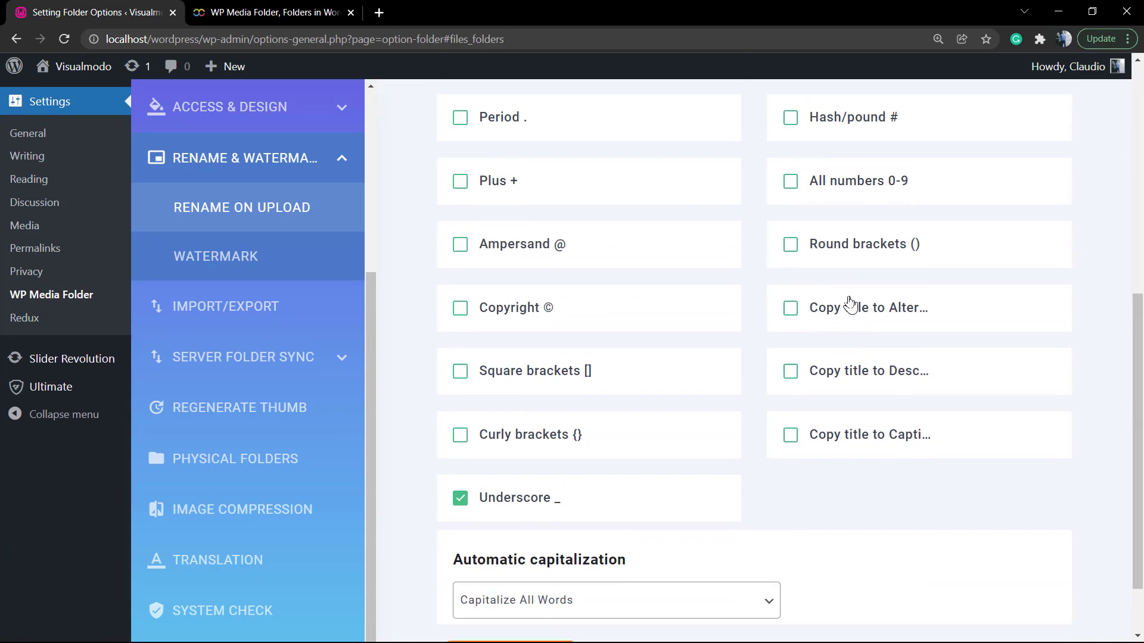
scroll(849, 305, "down", 1)
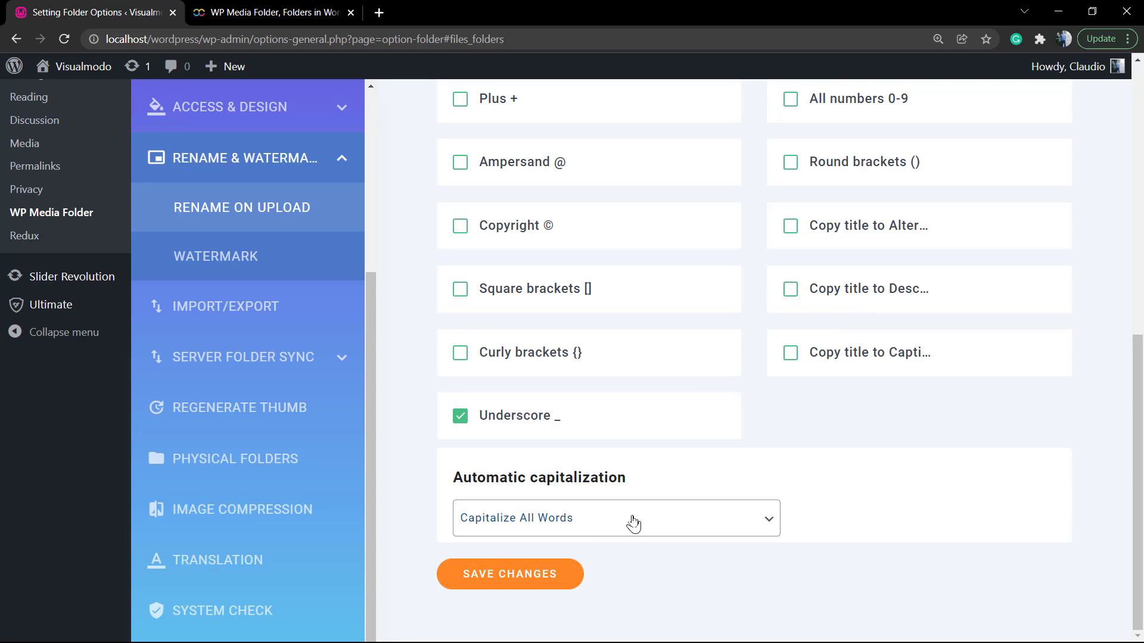
left_click(633, 523)
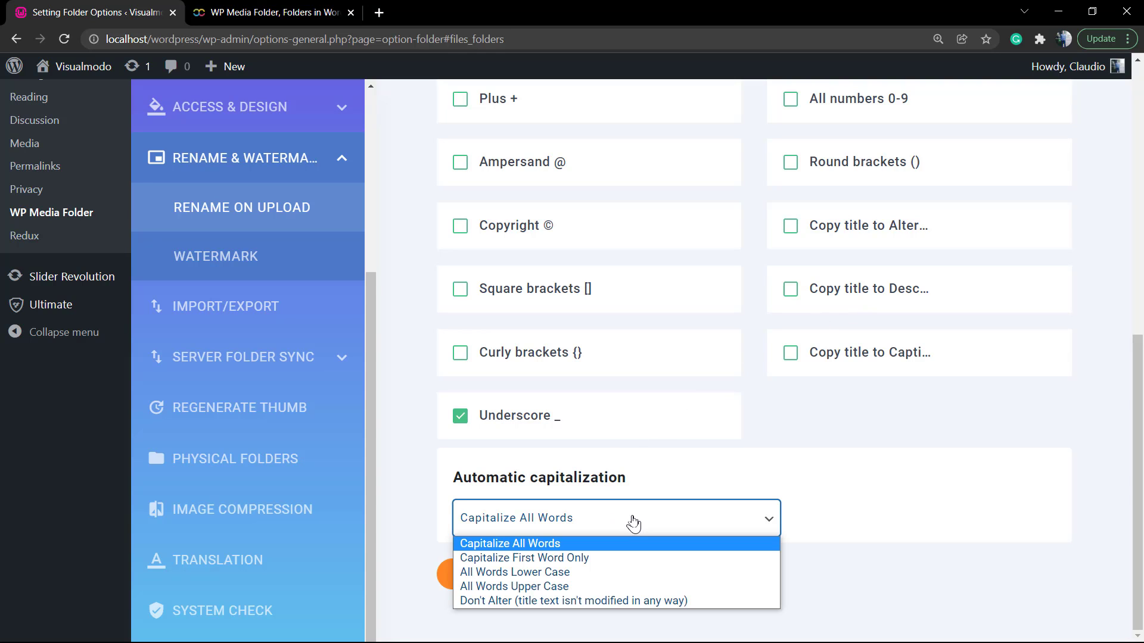
left_click(634, 523)
Switch off 'Activate media rename on upload' and save the settings
scroll(714, 401, "up", 6)
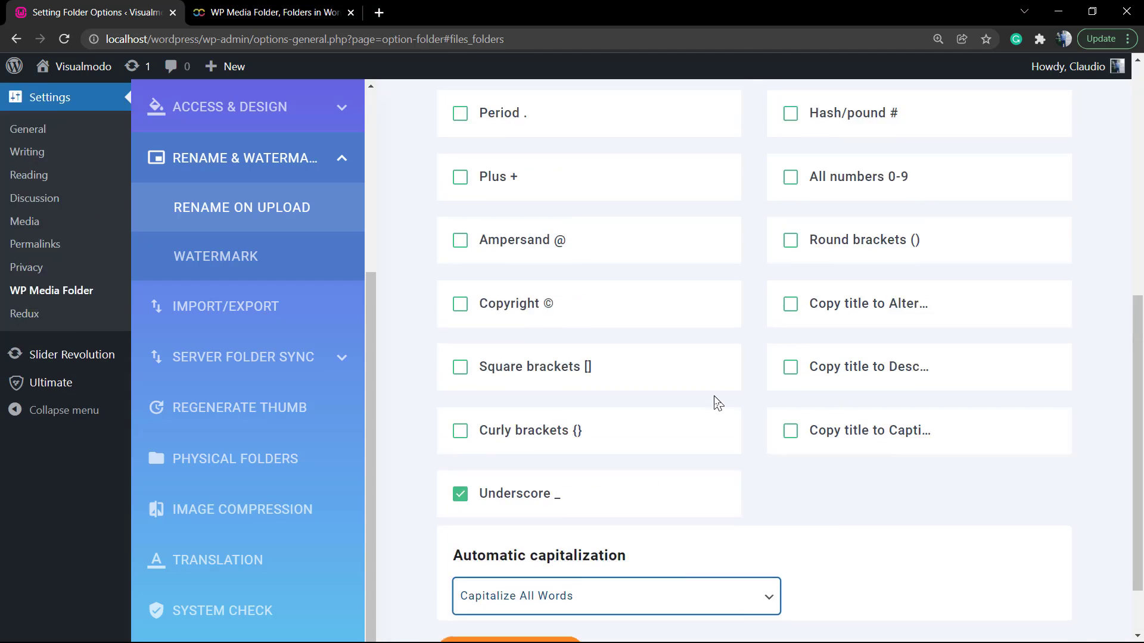
scroll(739, 384, "up", 3)
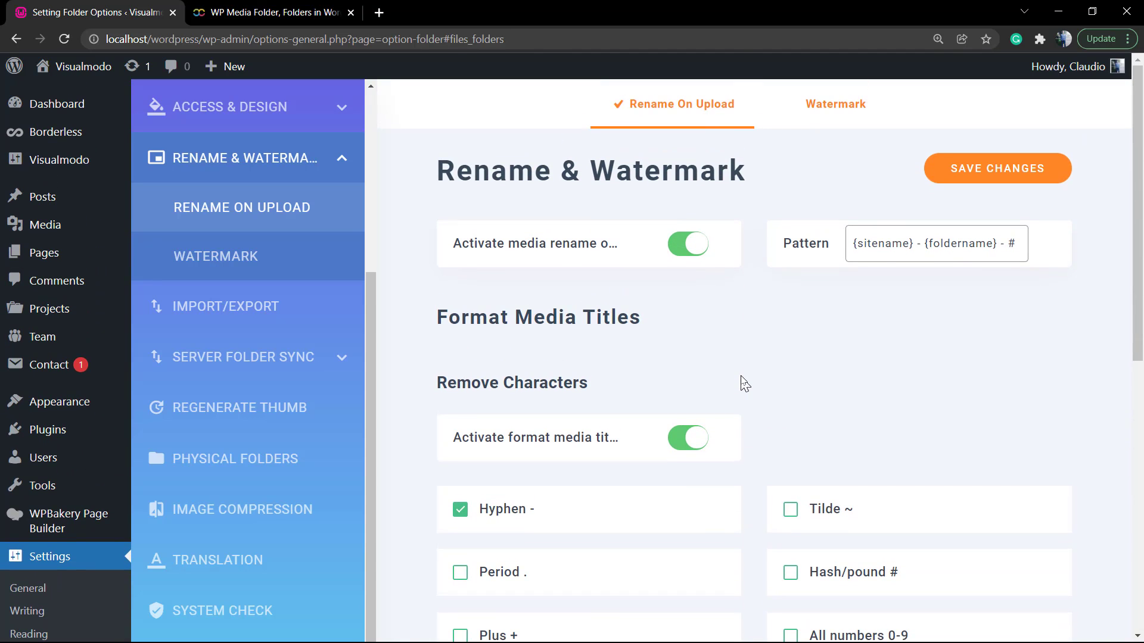
scroll(696, 201, "down", 1)
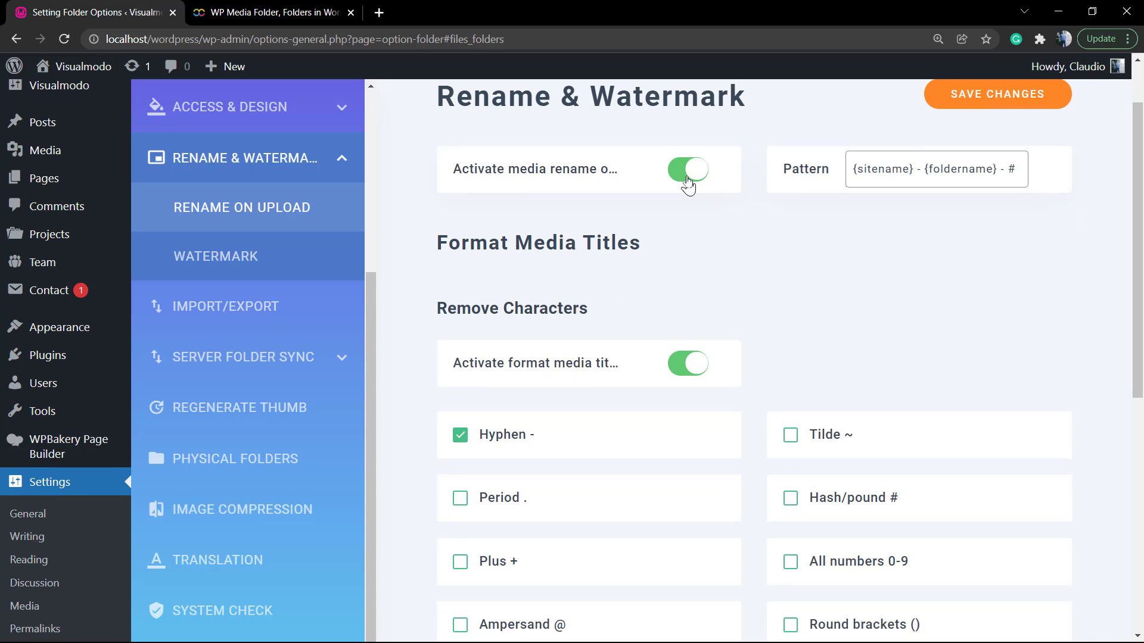
left_click(688, 169)
scroll(834, 197, "up", 1)
left_click(951, 173)
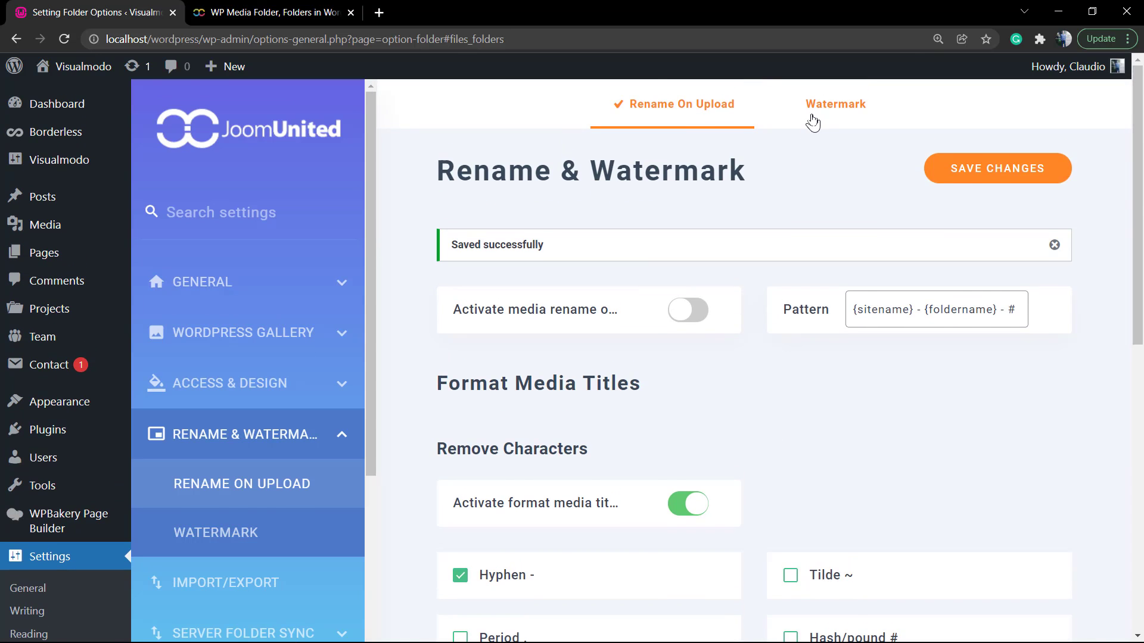
Go to the Watermark settings and open the media picker for the watermark image
left_click(813, 123)
scroll(638, 340, "up", 2)
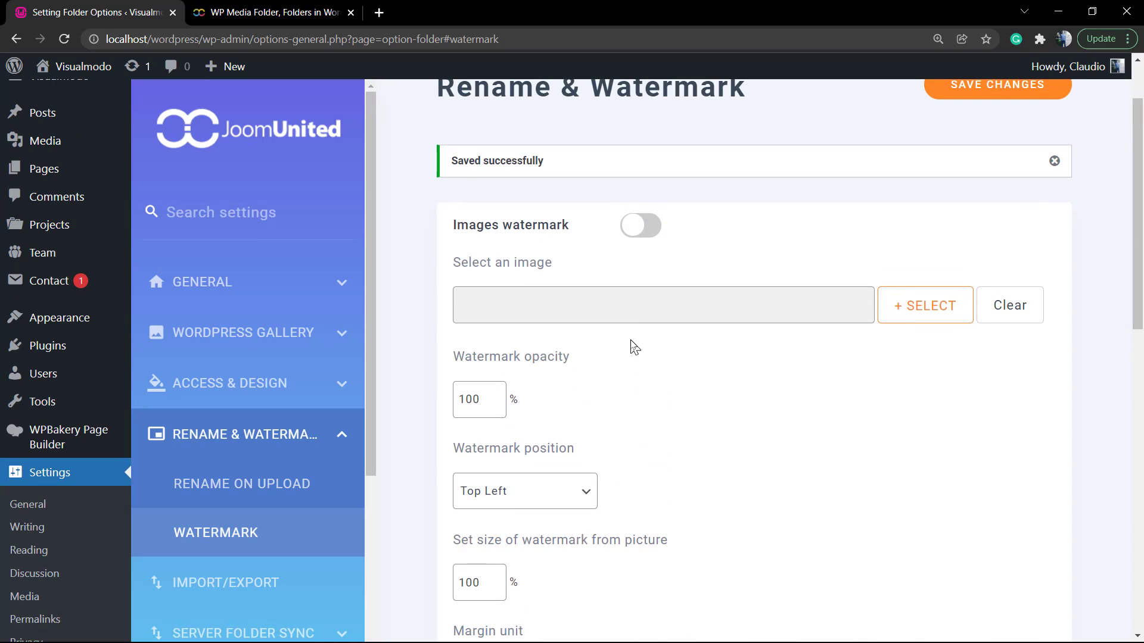
left_click(890, 306)
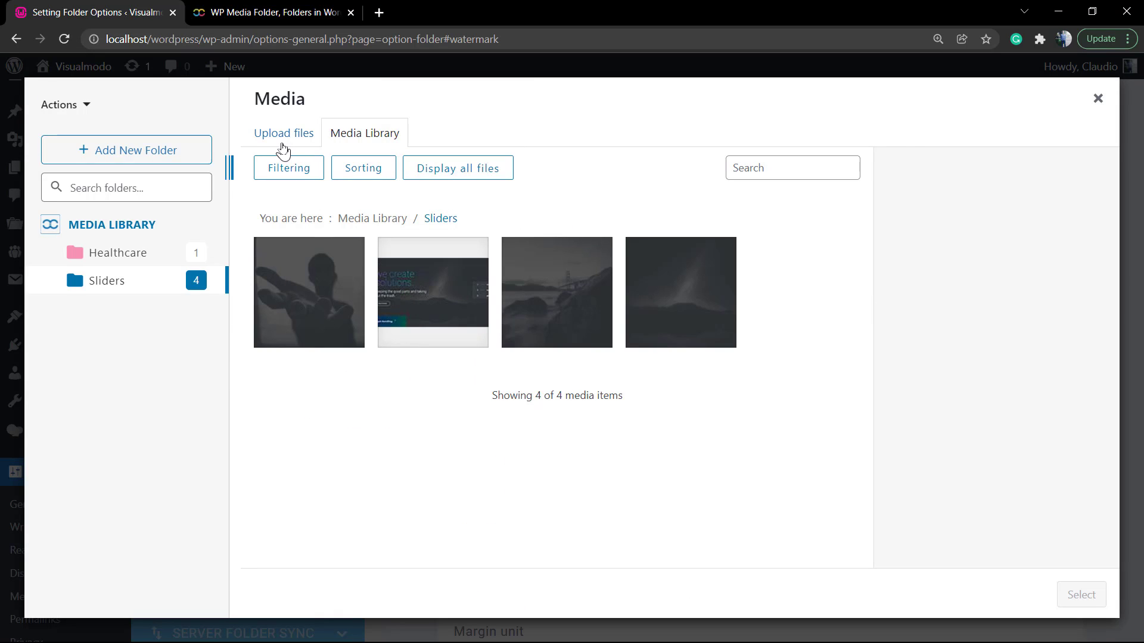
Browse the Healthcare folder and library root, then start uploading a file from the computer
left_click(284, 138)
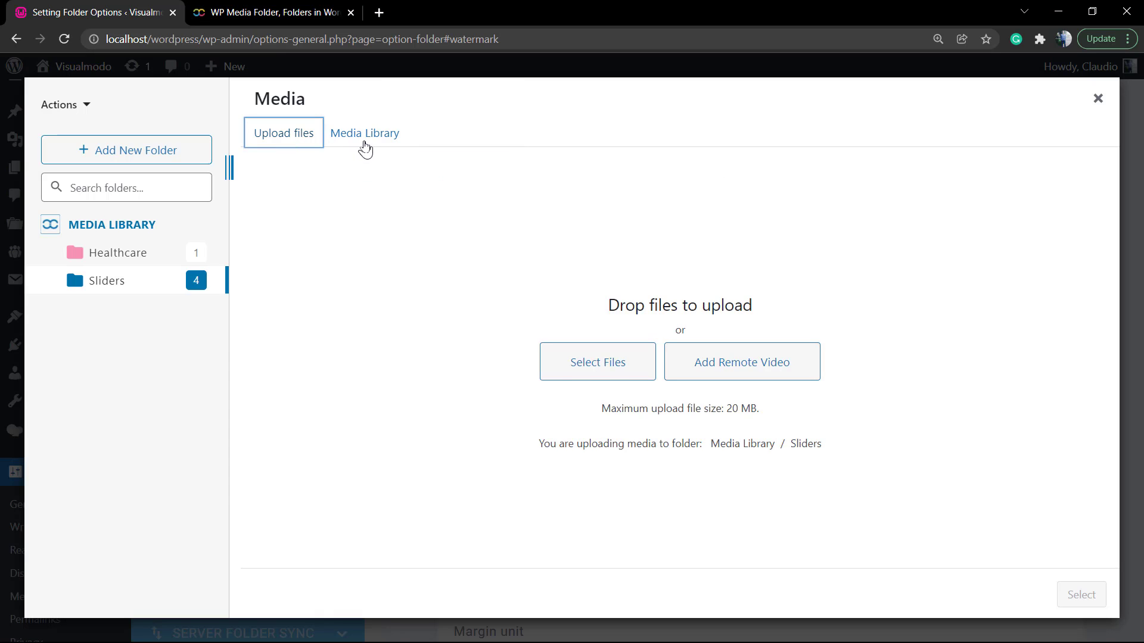
left_click(365, 135)
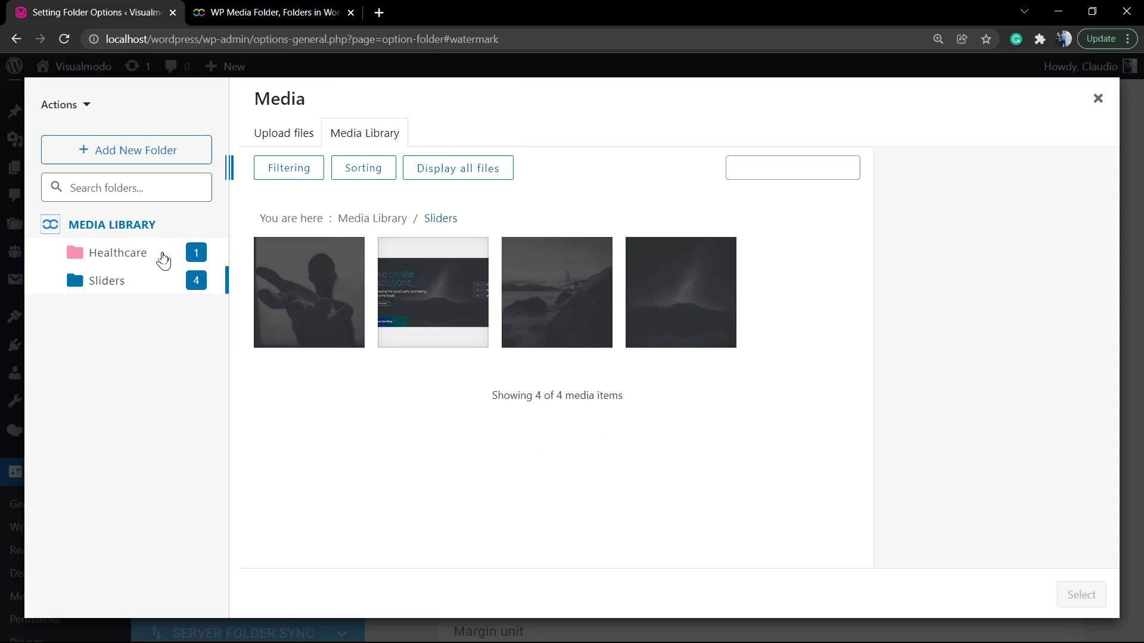
left_click(160, 257)
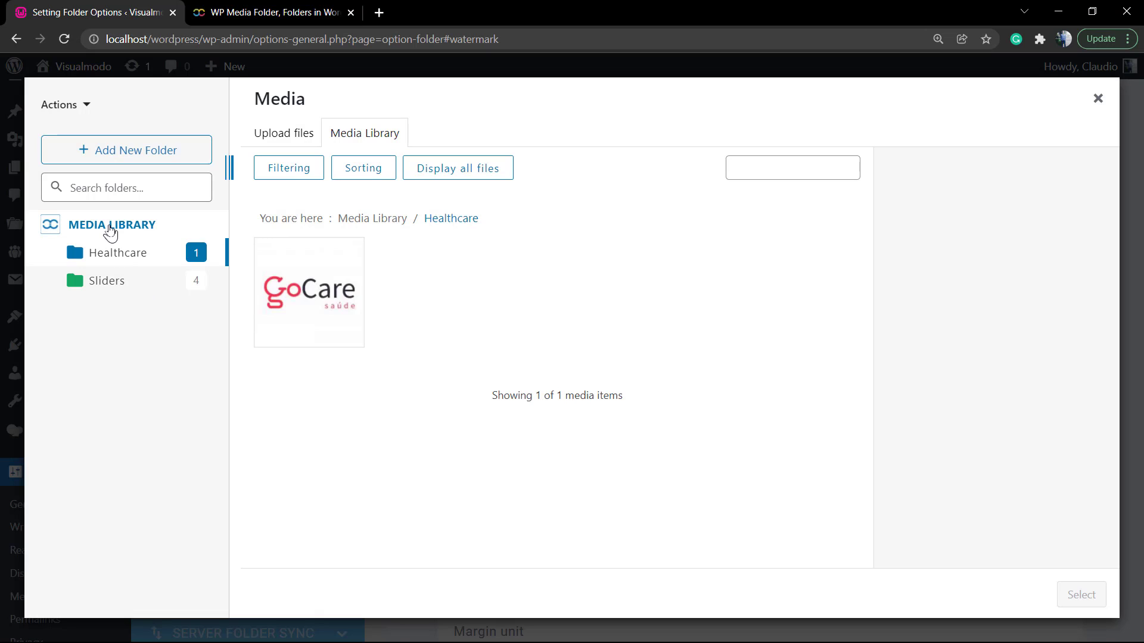
left_click(108, 229)
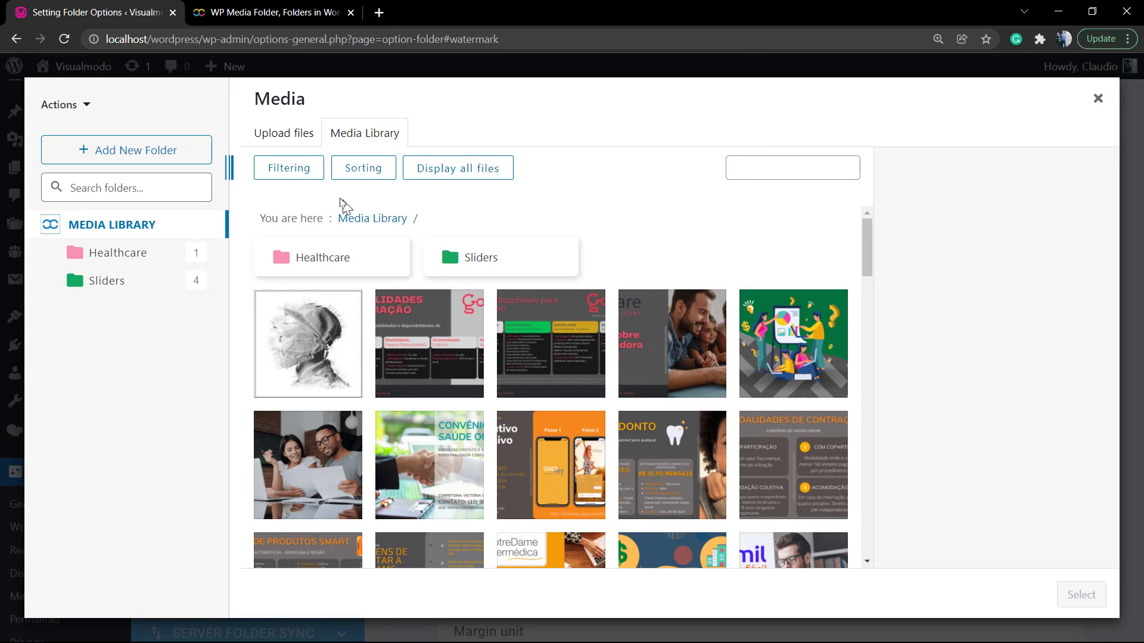
left_click(284, 143)
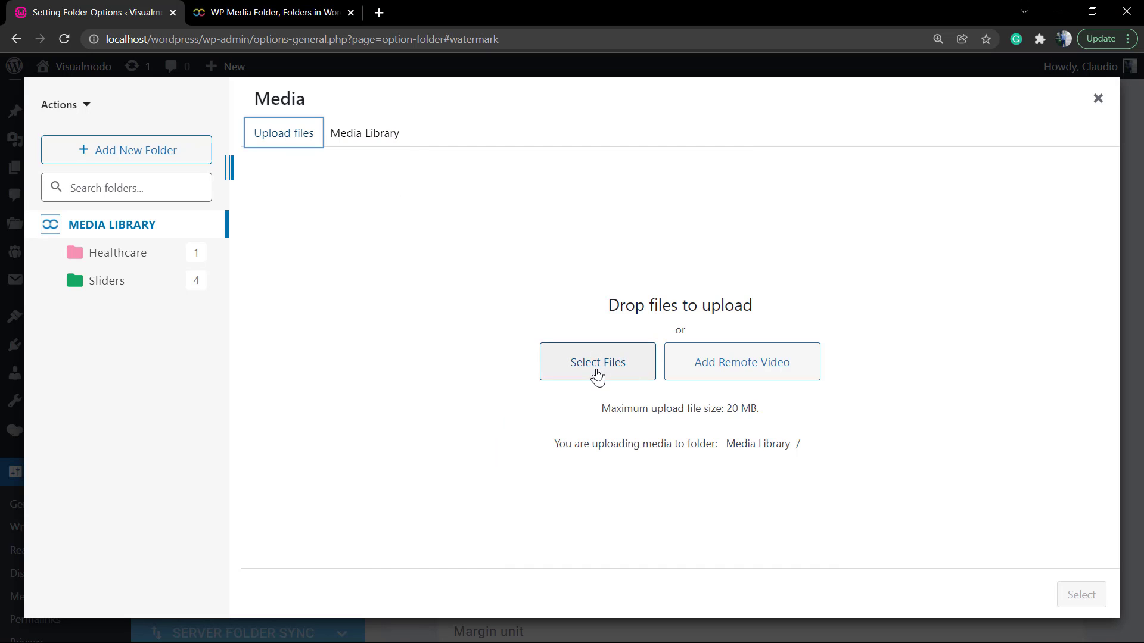
left_click(598, 377)
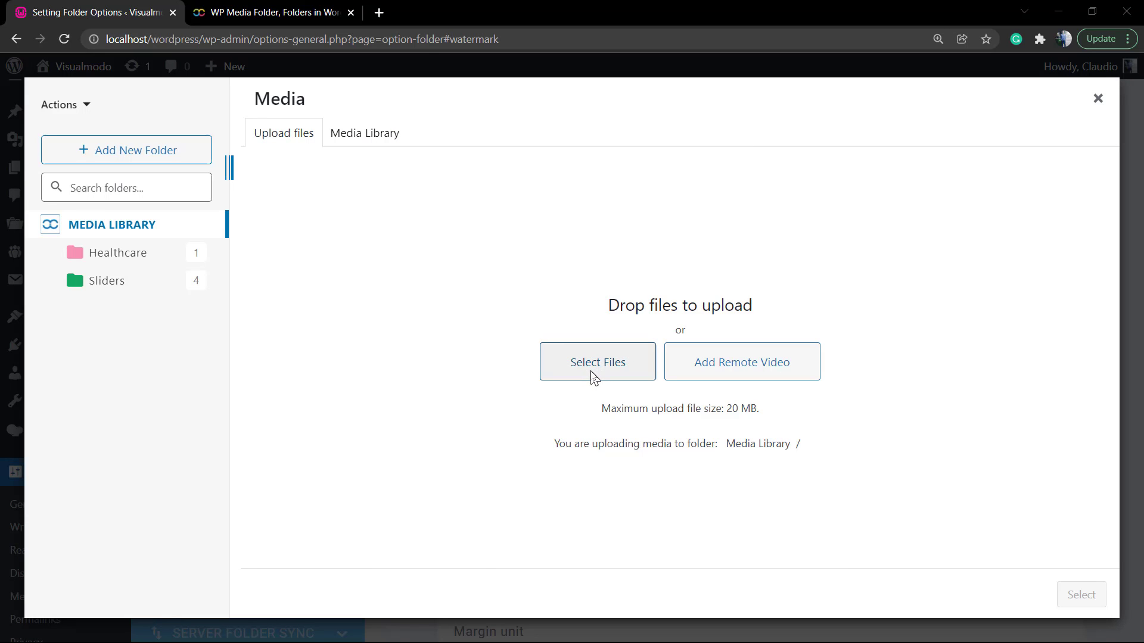
Upload visualmodo-logo-mobile.png from Imagens > WordPress > Visualmodo to the Media Library
left_click(594, 376)
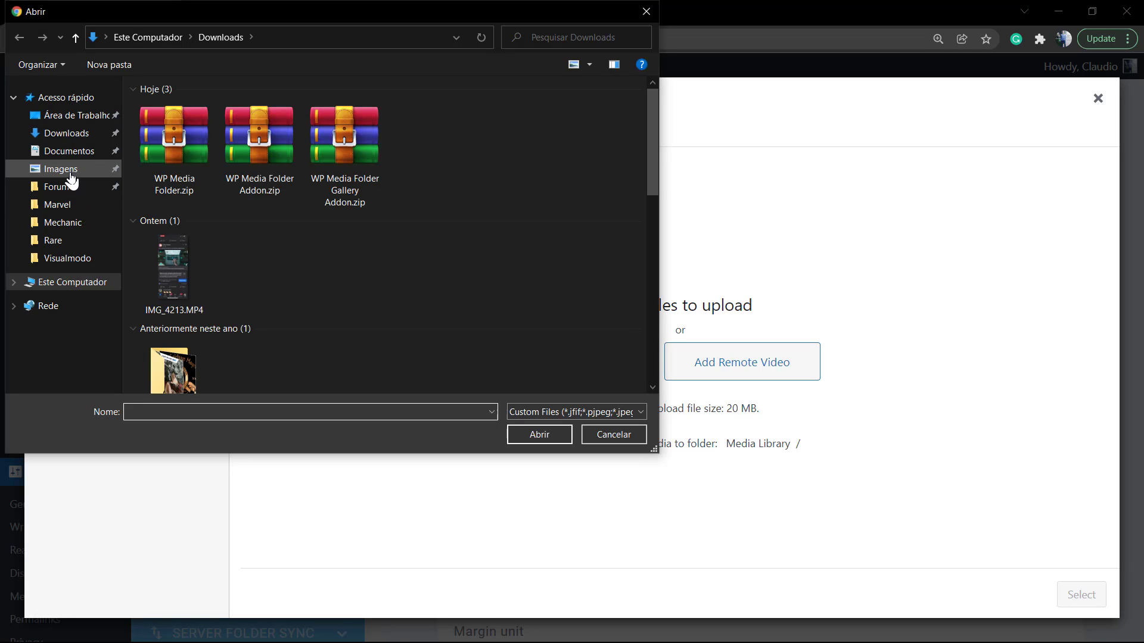
left_click(67, 169)
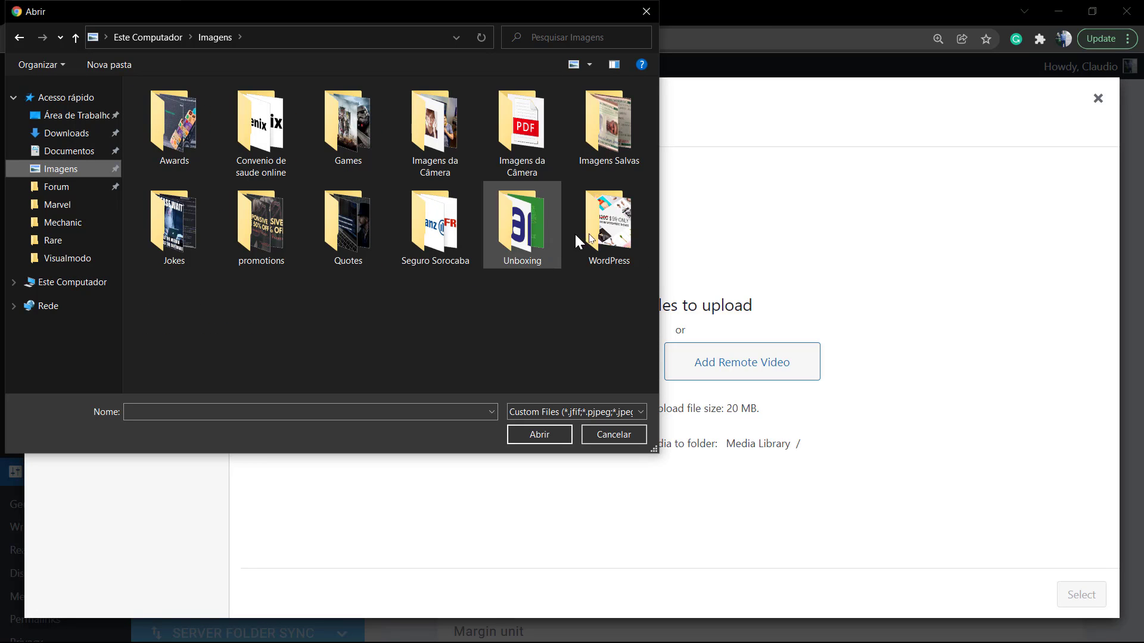
scroll(475, 233, "down", 3)
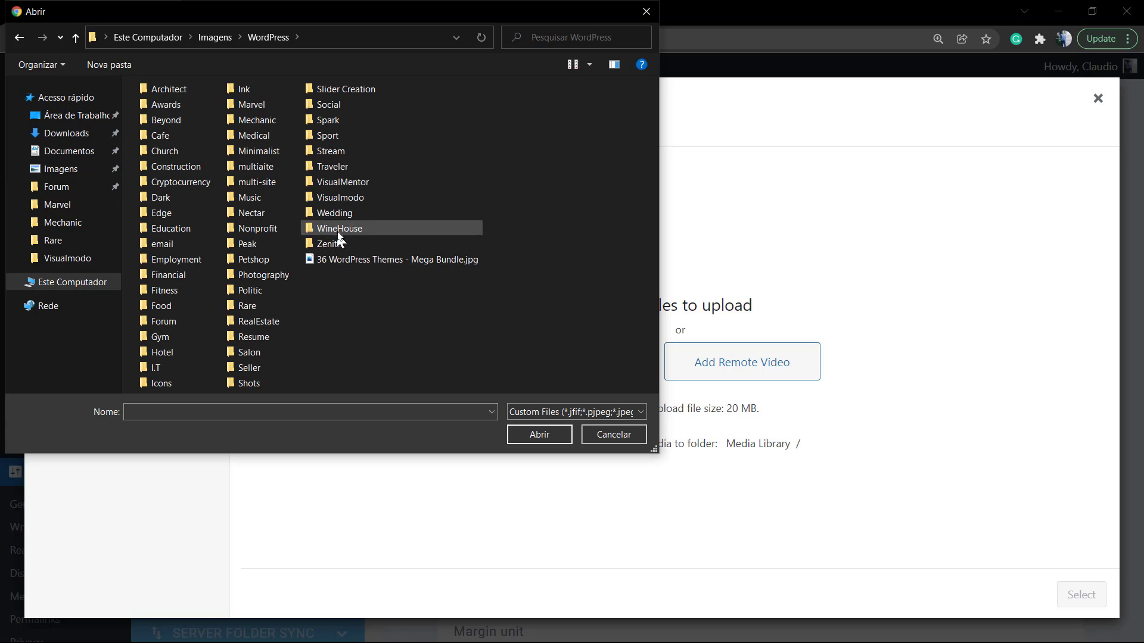
left_click(345, 201)
double_click(346, 202)
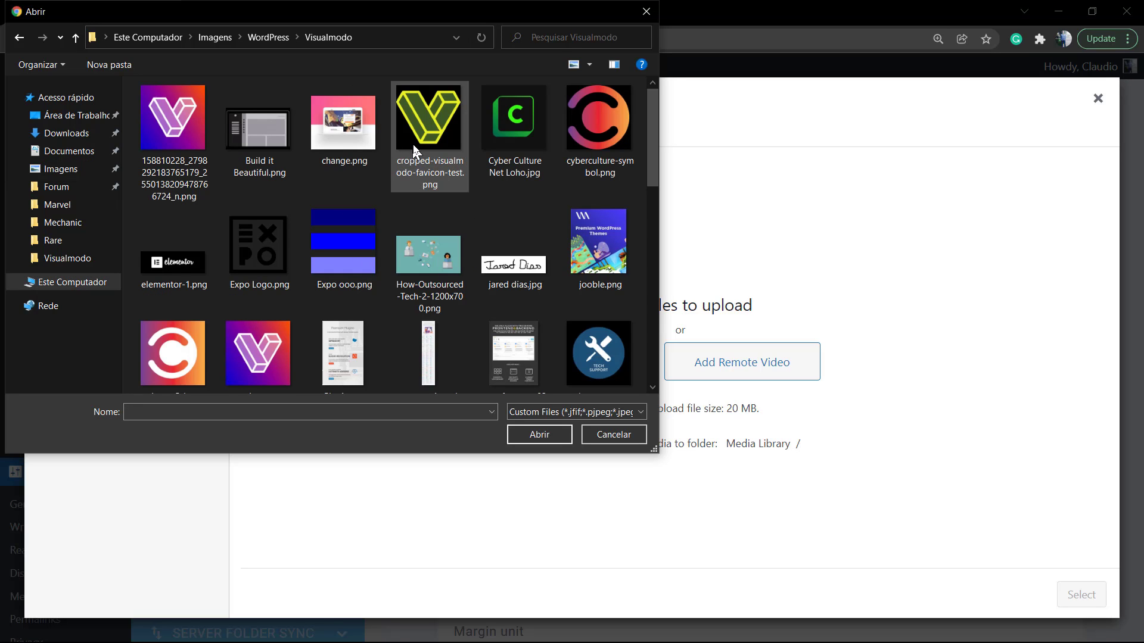
scroll(417, 197, "down", 10)
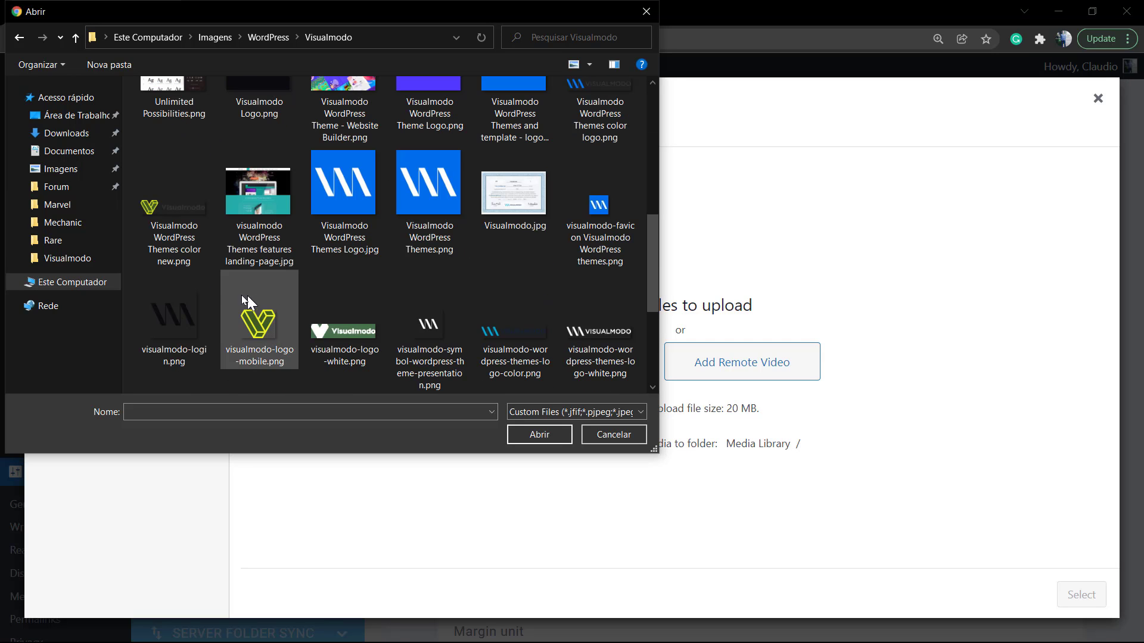
double_click(261, 322)
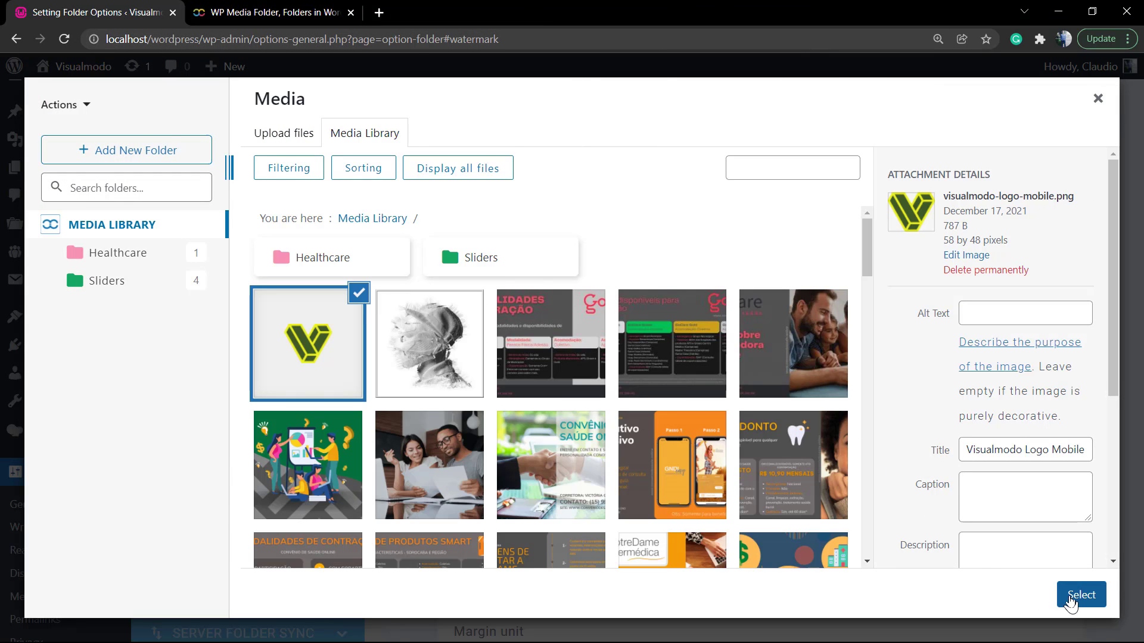
Use the uploaded Visualmodo logo as the watermark at 90% opacity and save
left_click(1076, 600)
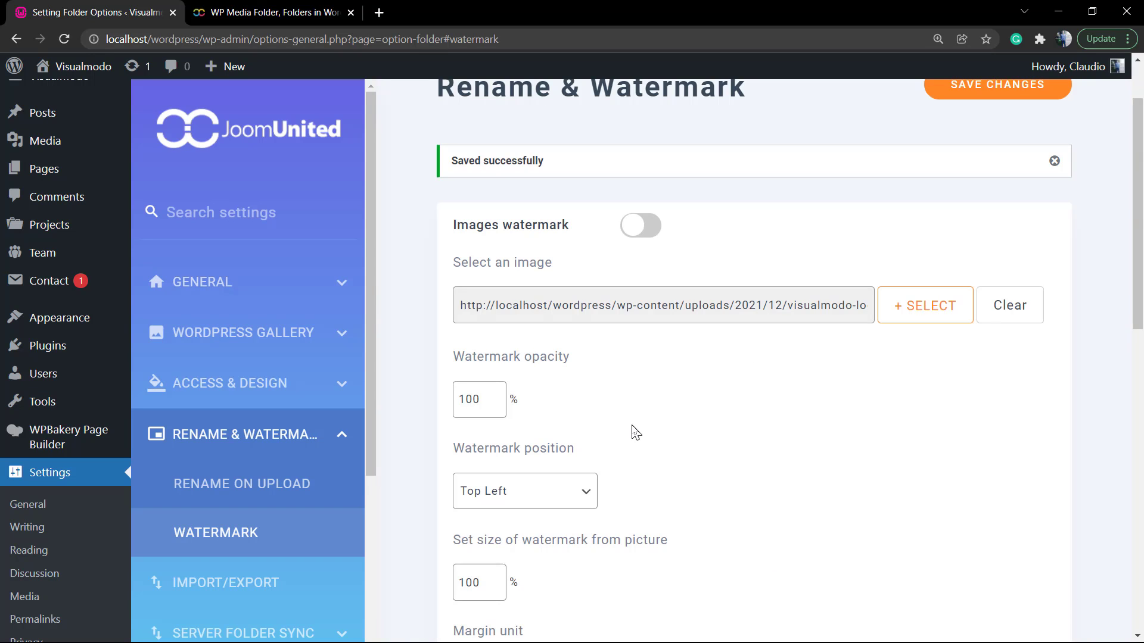
scroll(631, 432, "down", 1)
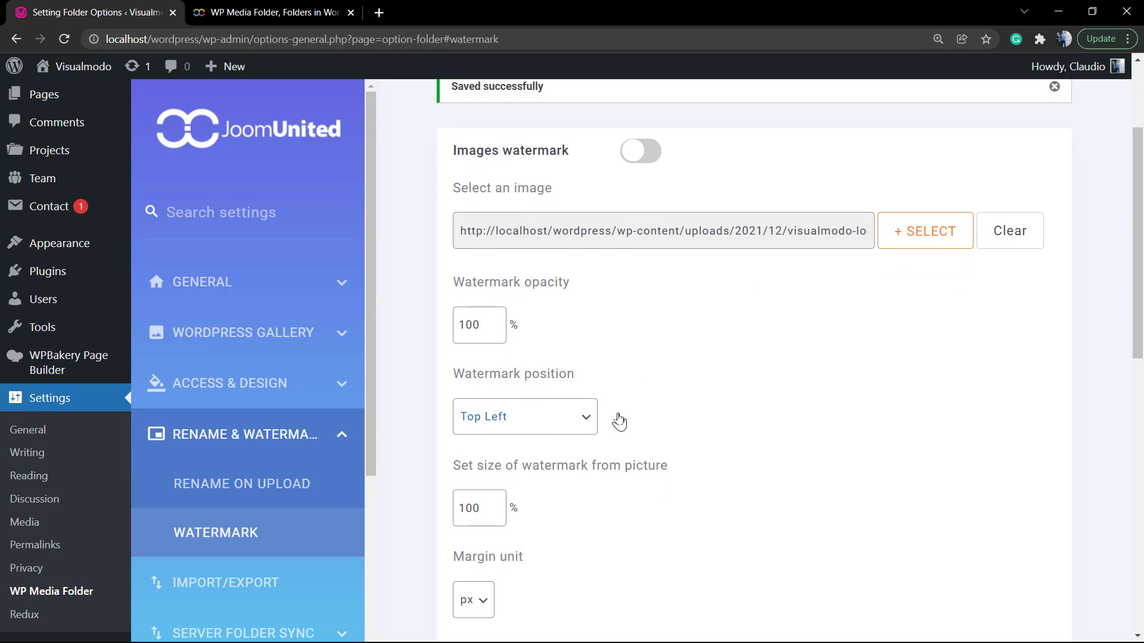
left_click(500, 328)
left_click(499, 328)
left_click(499, 328)
left_click(500, 329)
left_click(500, 328)
scroll(532, 429, "down", 3)
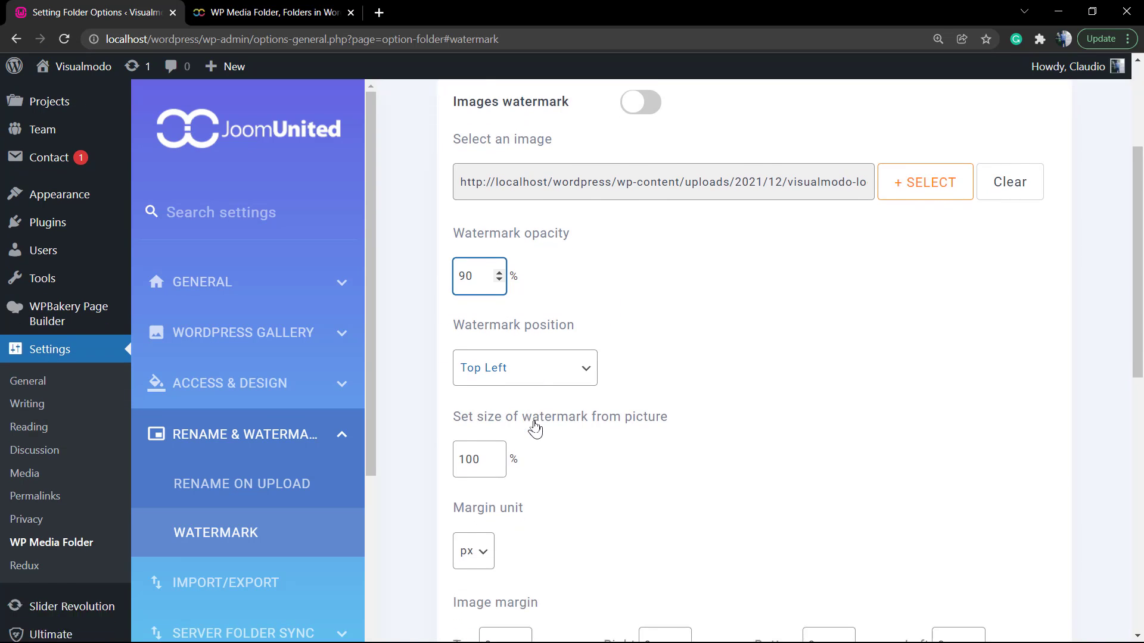
scroll(539, 430, "down", 3)
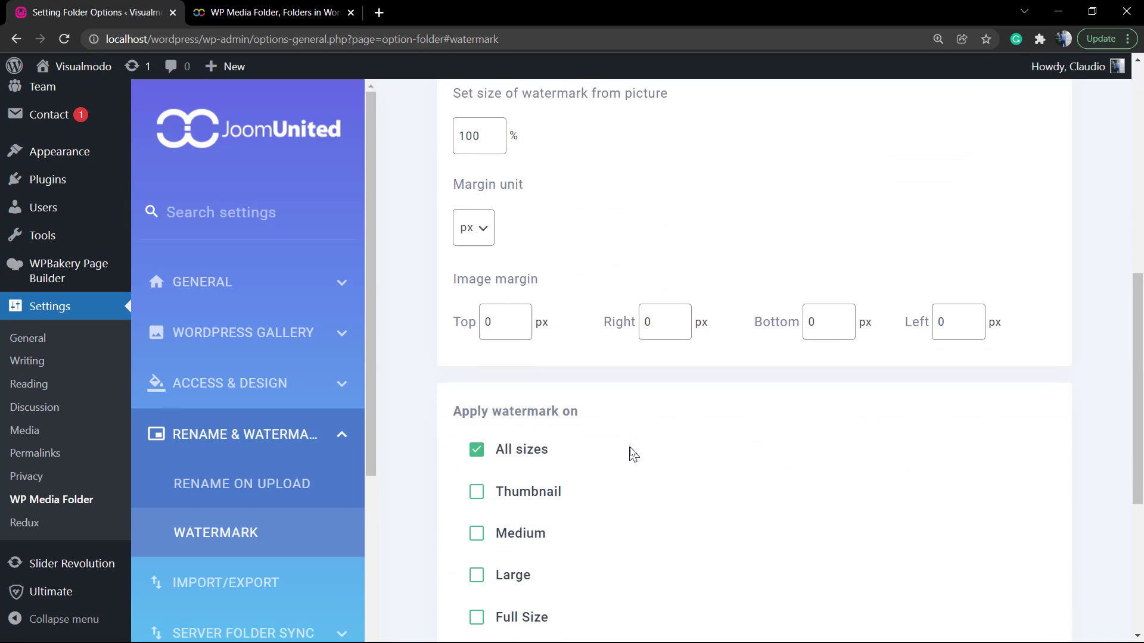
scroll(633, 454, "up", 9)
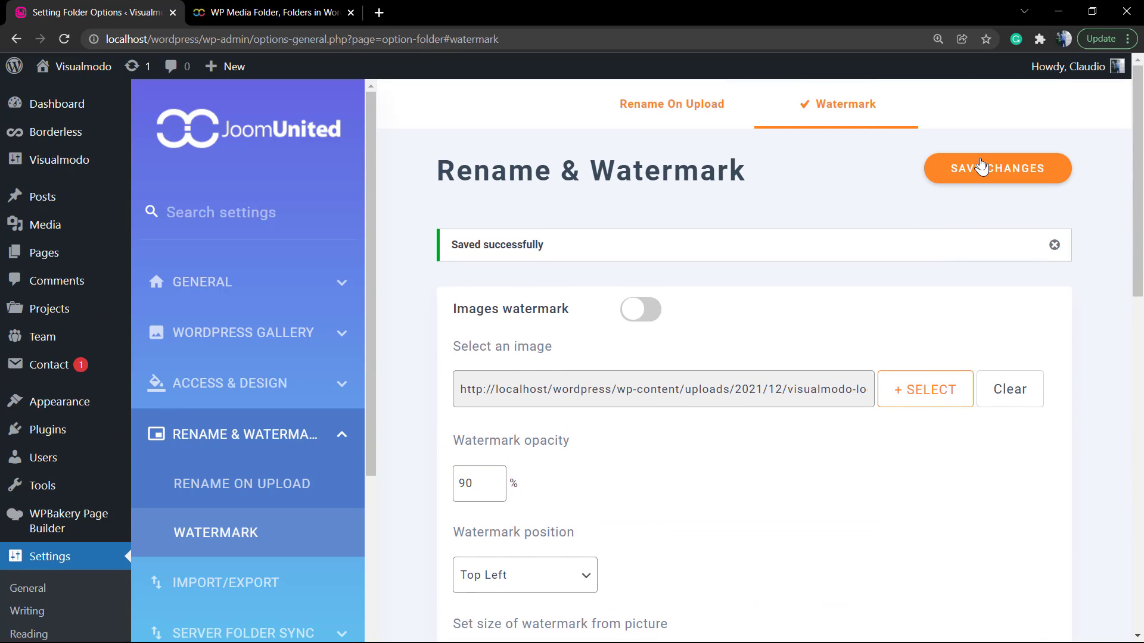
left_click(975, 178)
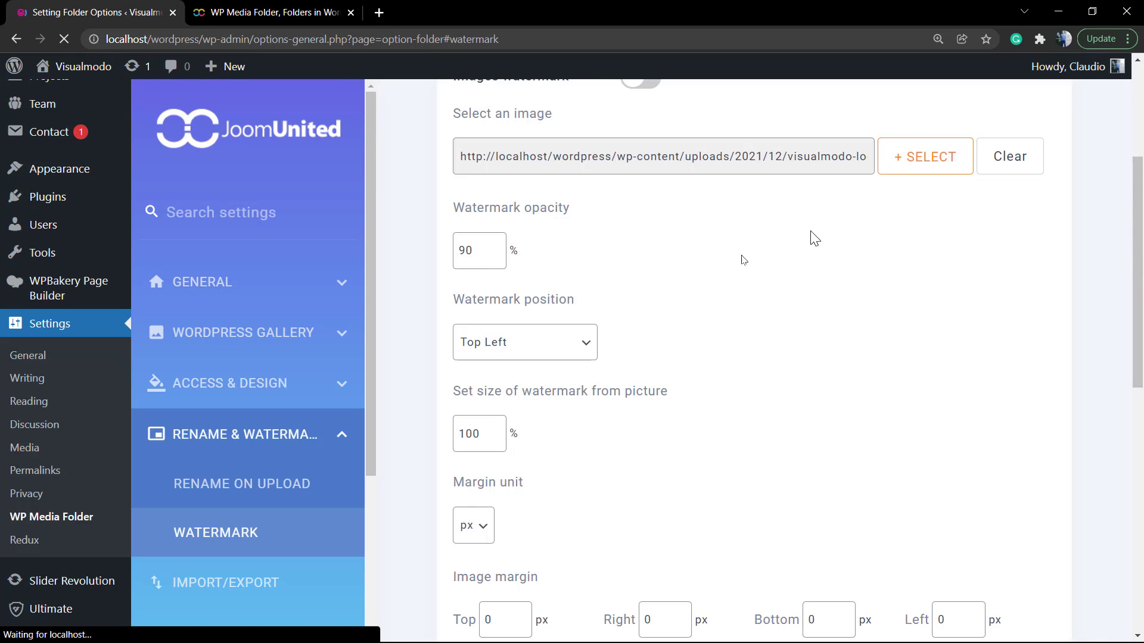
Start a new post titled 'WP Media Folder'
mouse_move(43, 226)
left_click(225, 66)
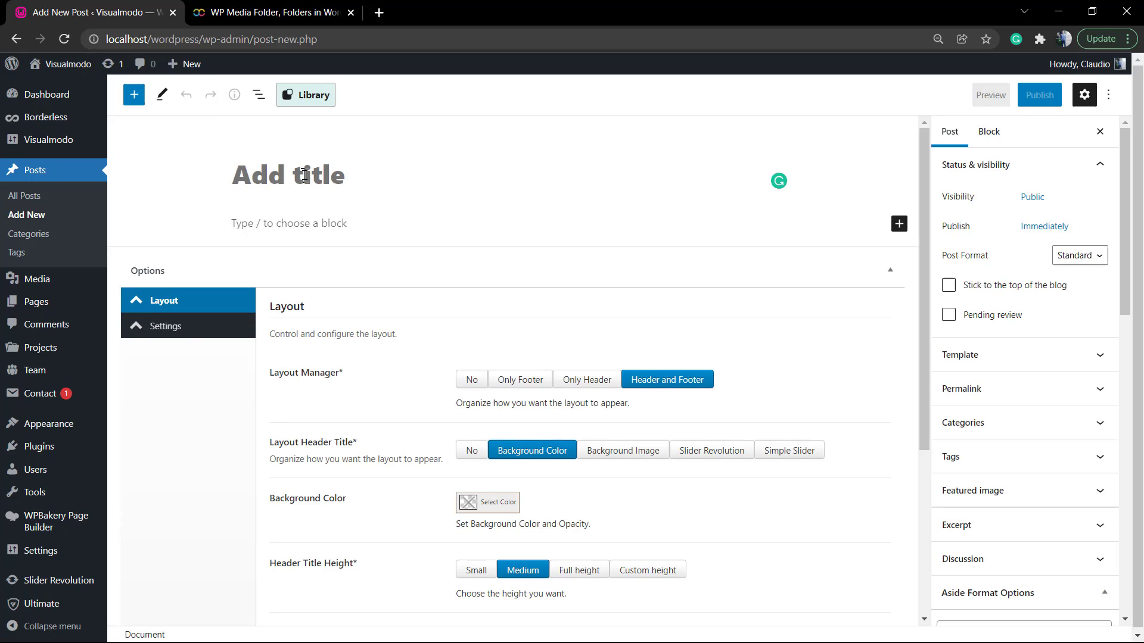
key("Return")
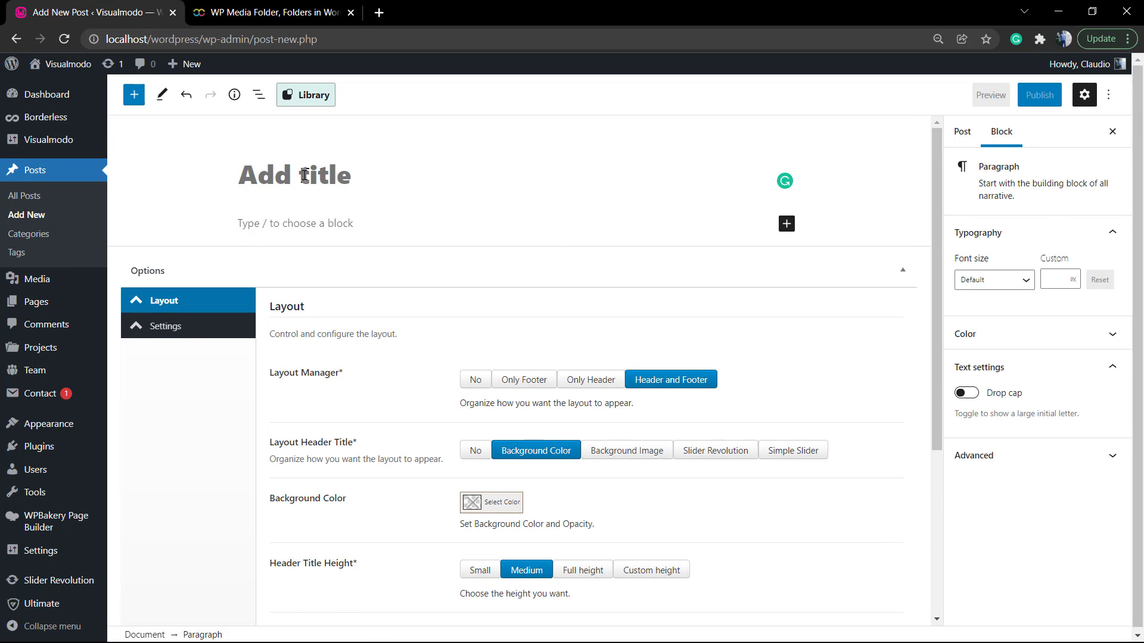
left_click(304, 175)
type("WP M")
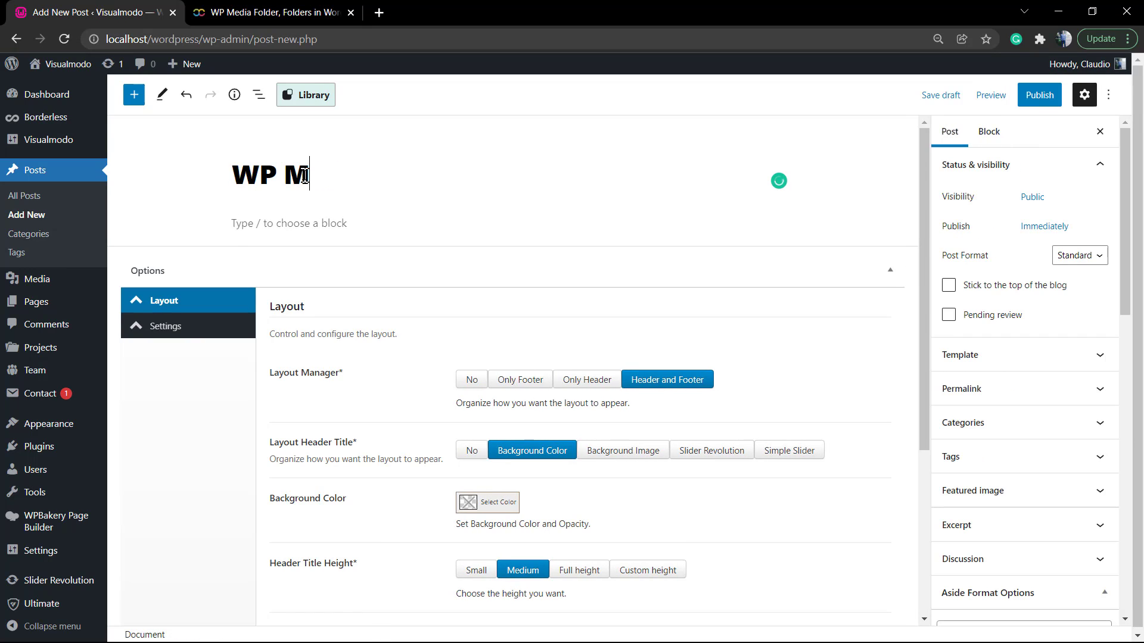
type("edia Folder")
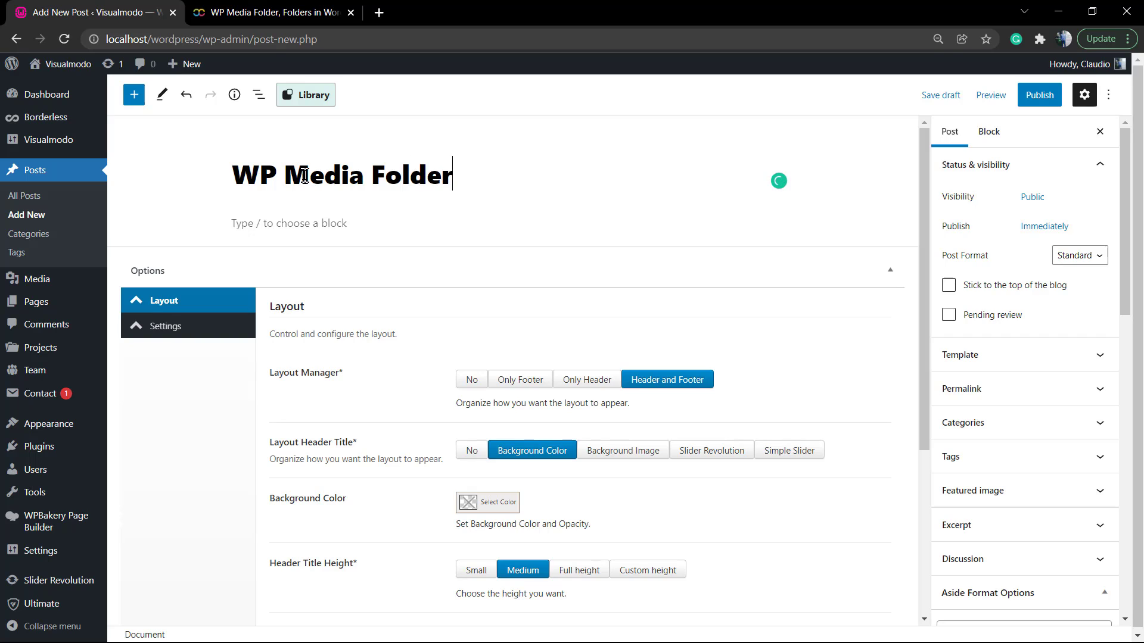
Insert a WP Media Folder Gallery block built from the Sliders folder and update it
left_click(343, 225)
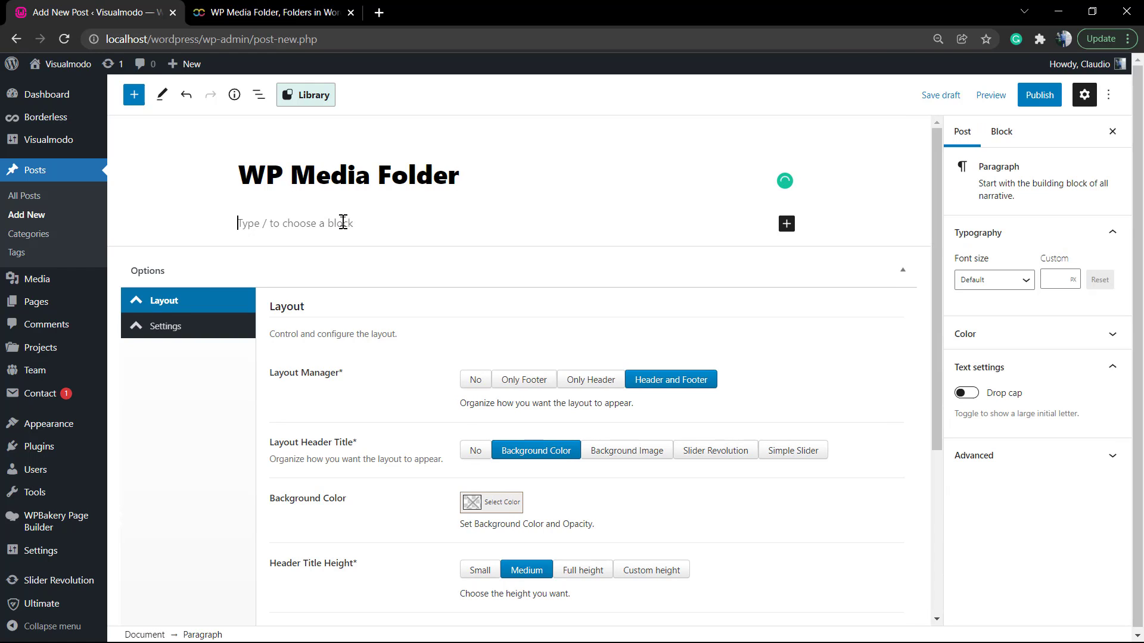
left_click(788, 224)
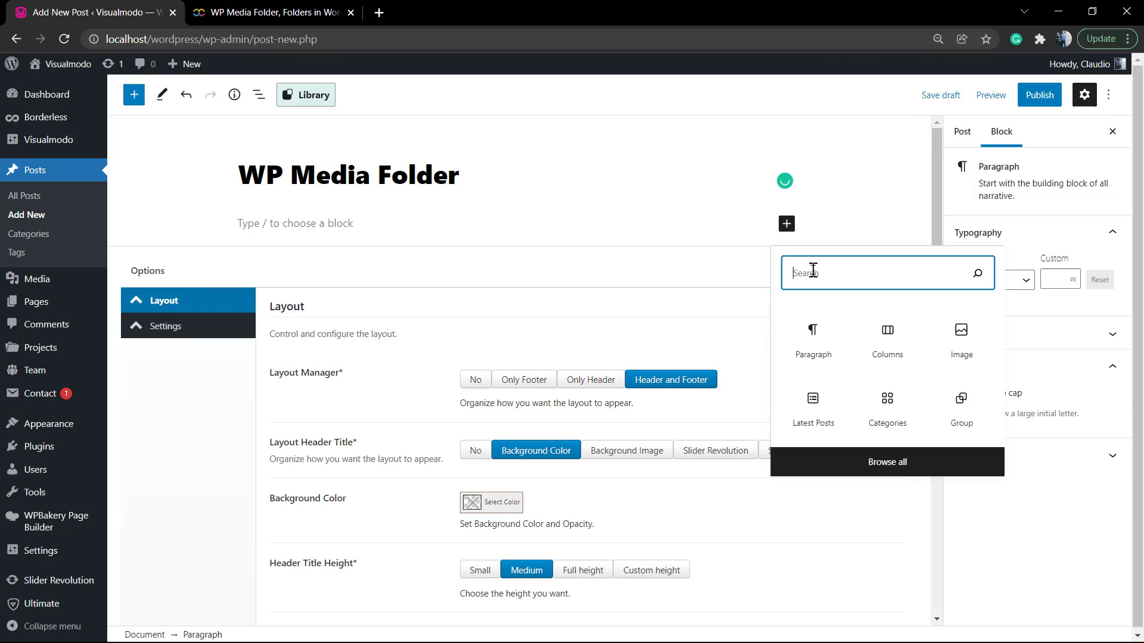
type("wp")
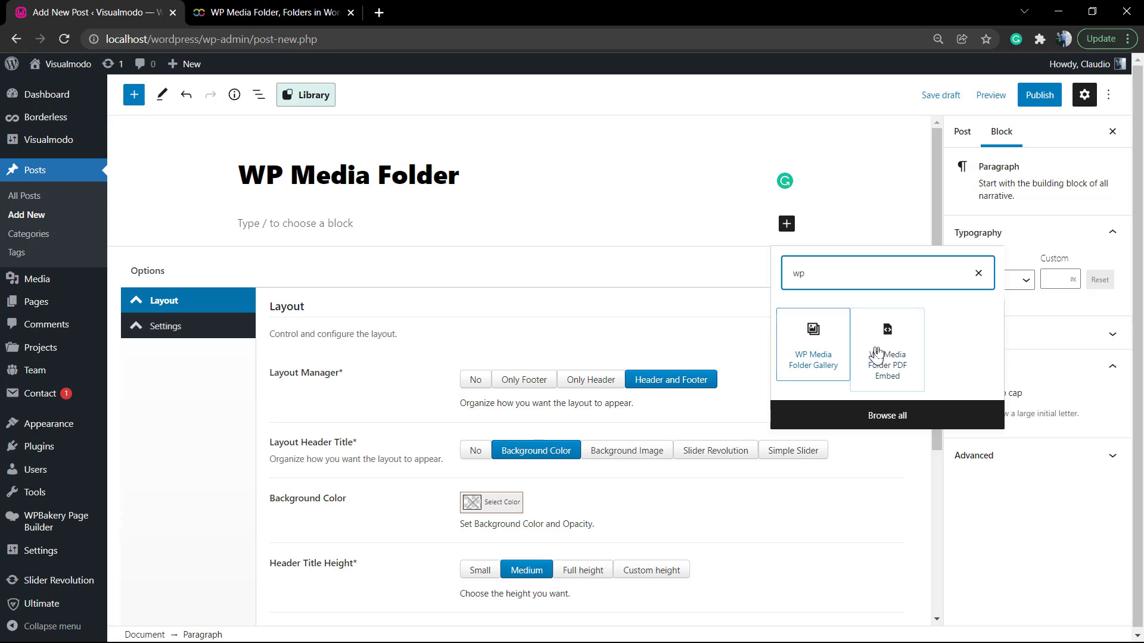
left_click(822, 358)
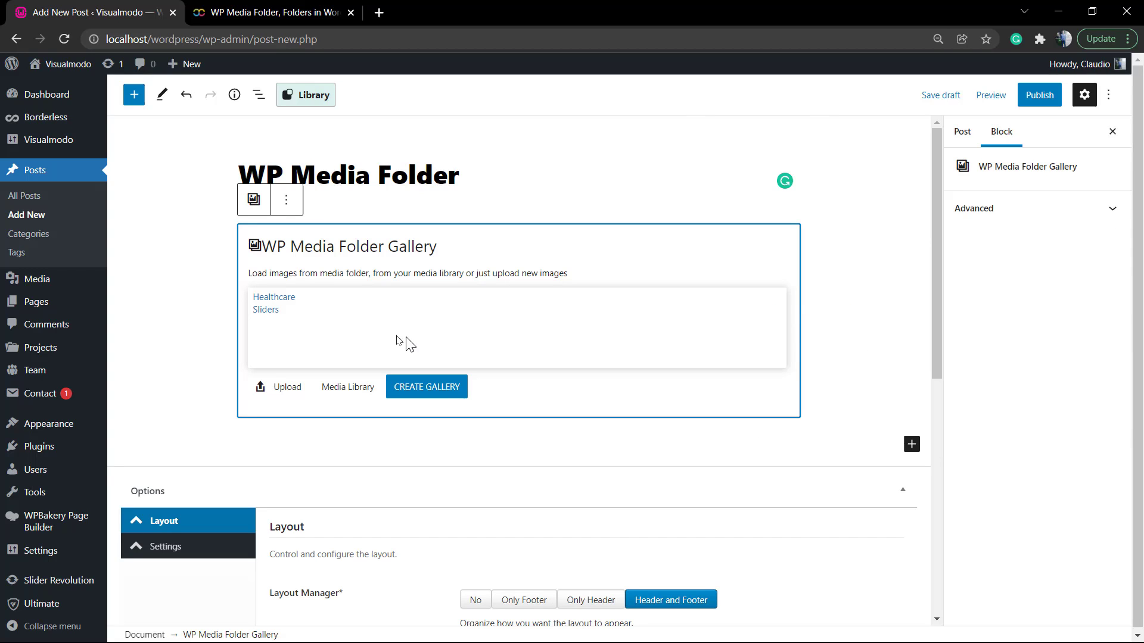
left_click(268, 310)
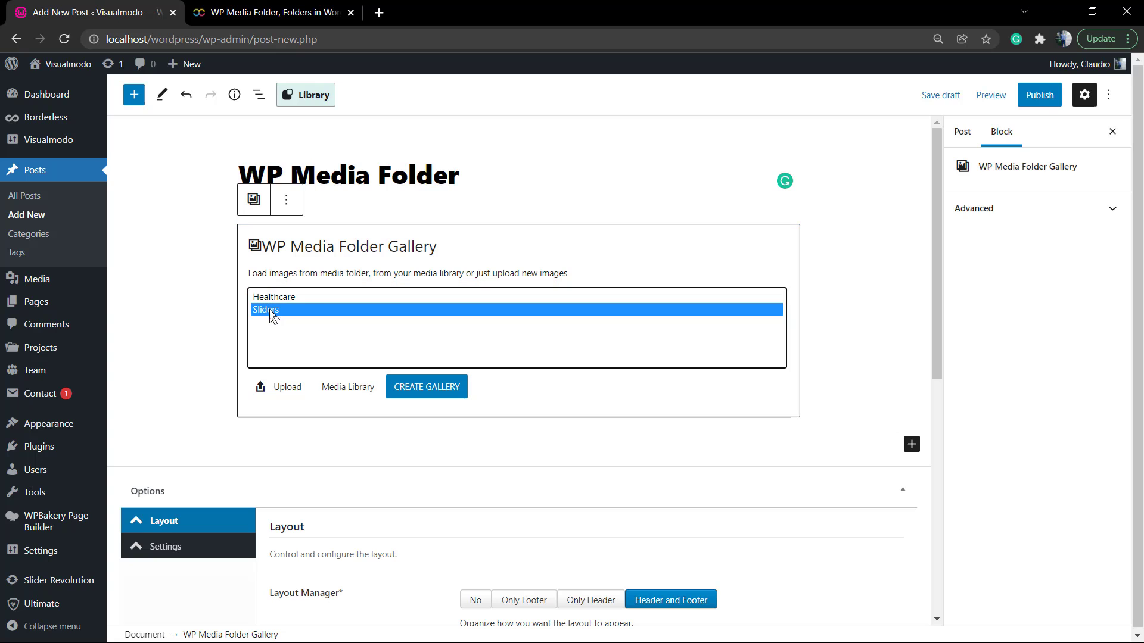
left_click(423, 394)
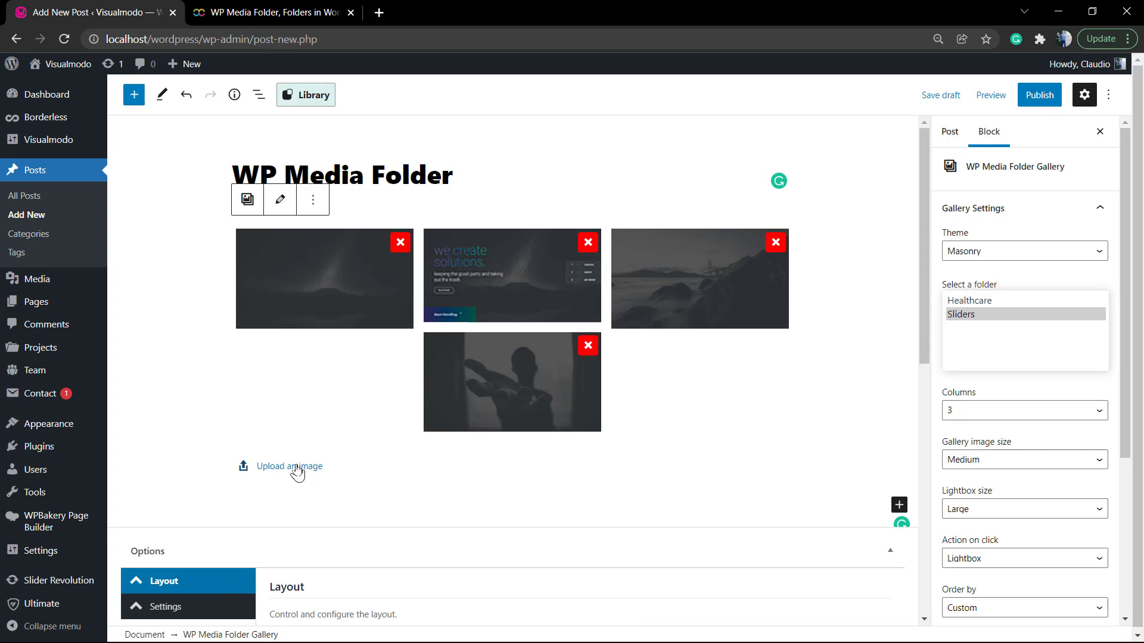
left_click(282, 200)
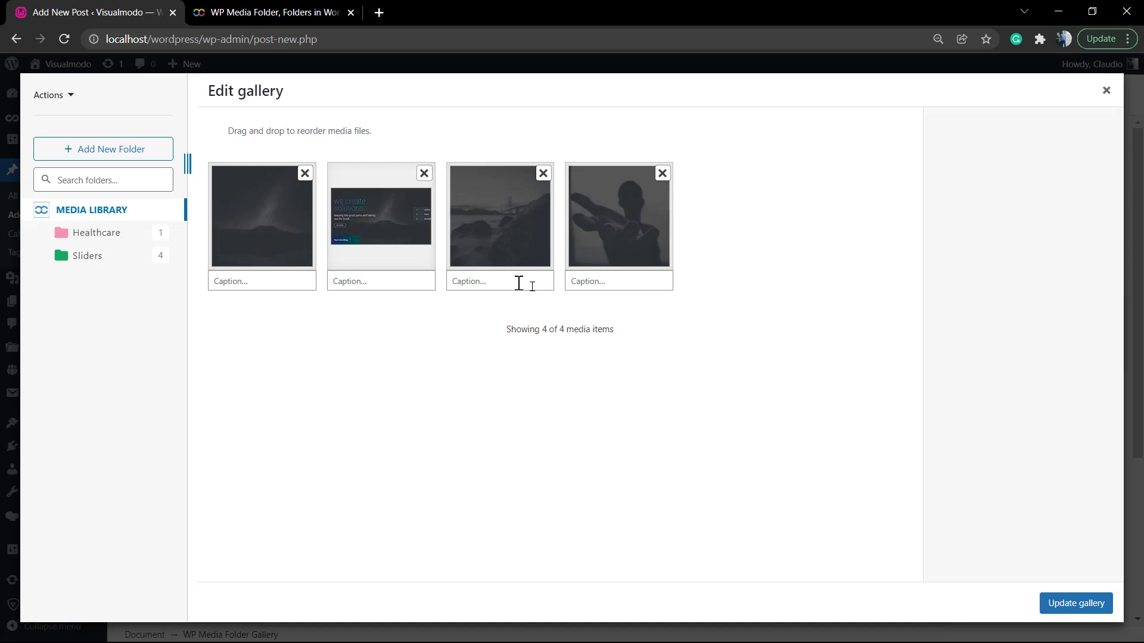
left_click(1091, 603)
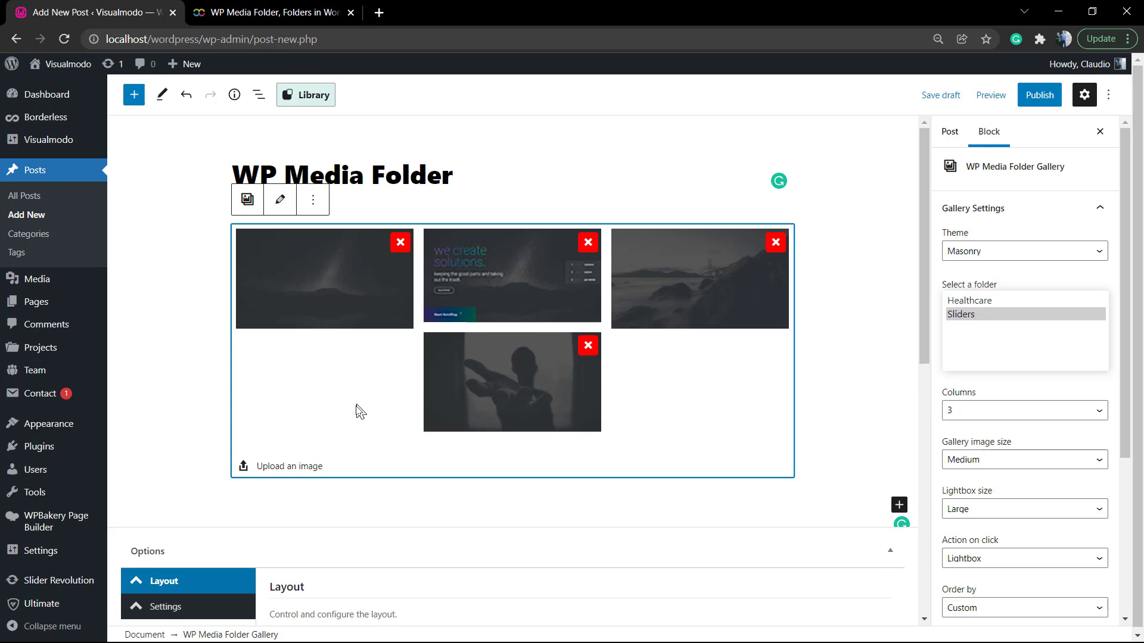
Transform the gallery into a middle-aligned Columns block, then into a Group block
left_click(249, 201)
left_click(286, 267)
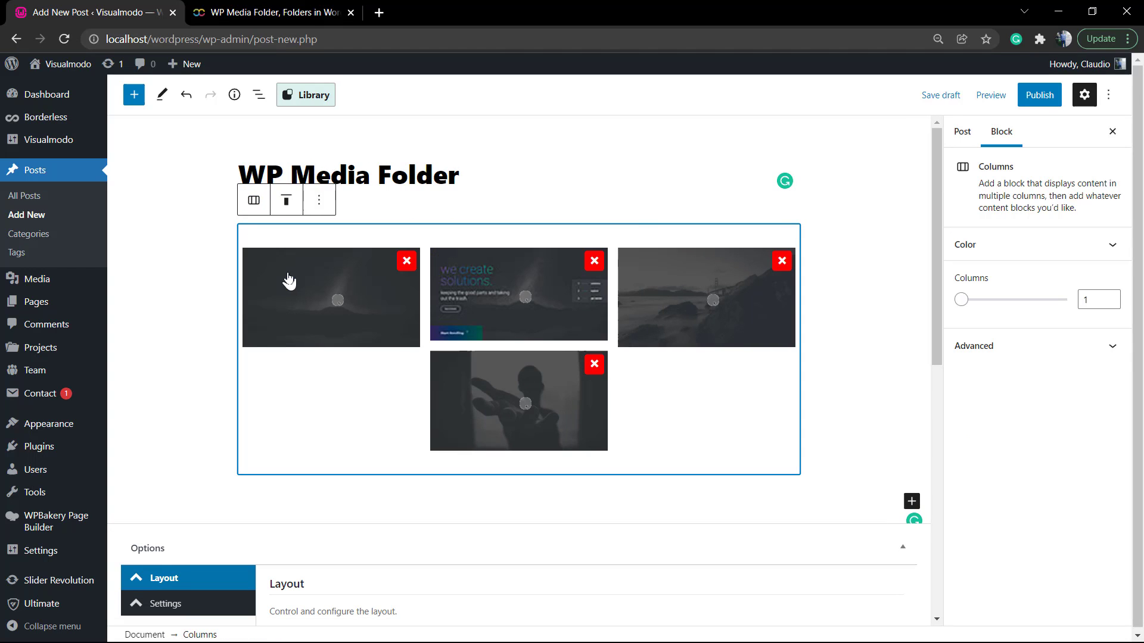
left_click(286, 201)
left_click(321, 274)
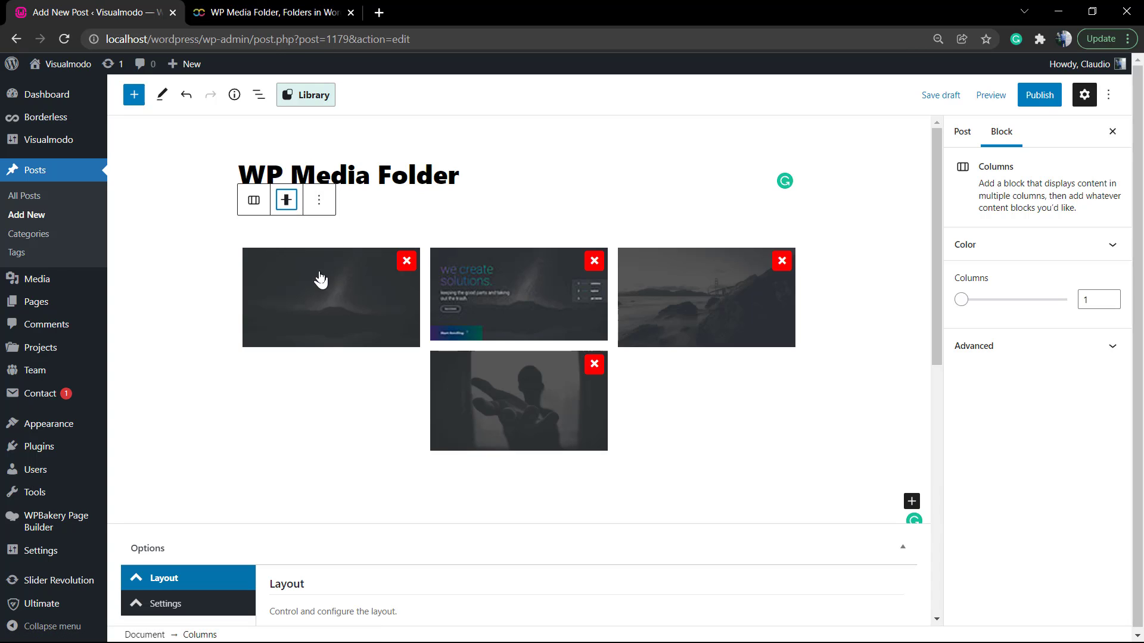
left_click(287, 201)
left_click(265, 205)
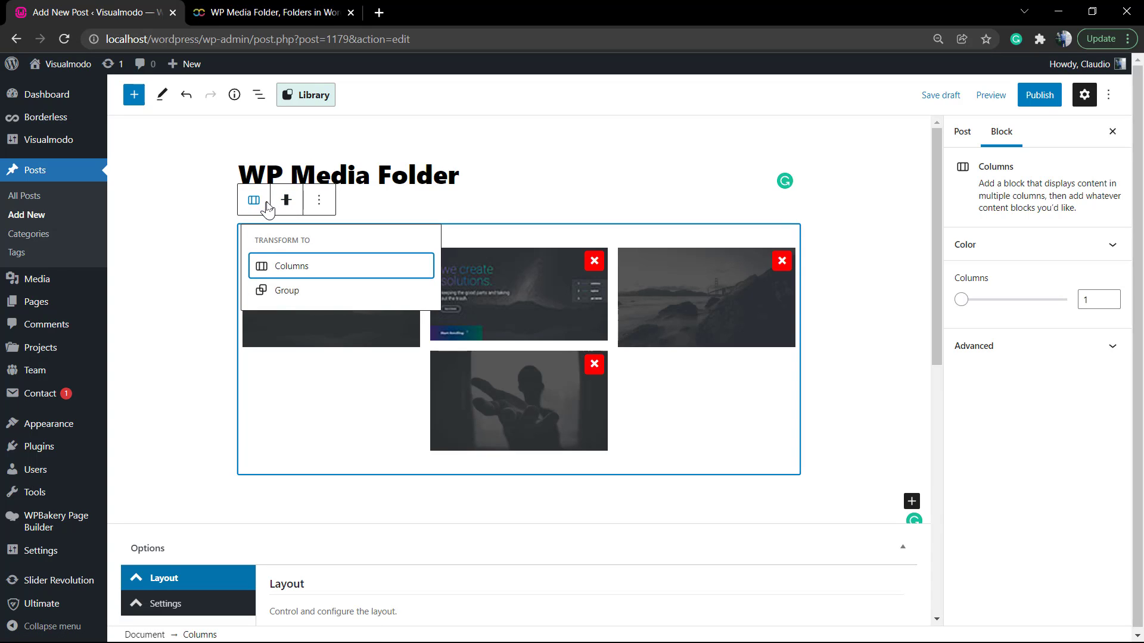
left_click(285, 292)
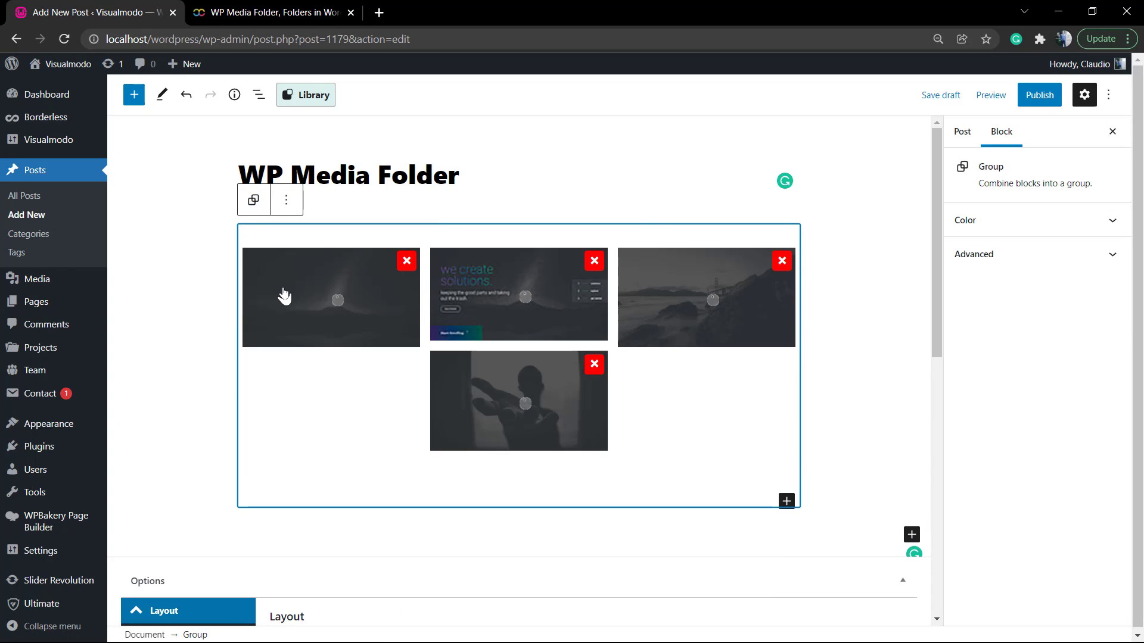
left_click(255, 200)
key("Escape")
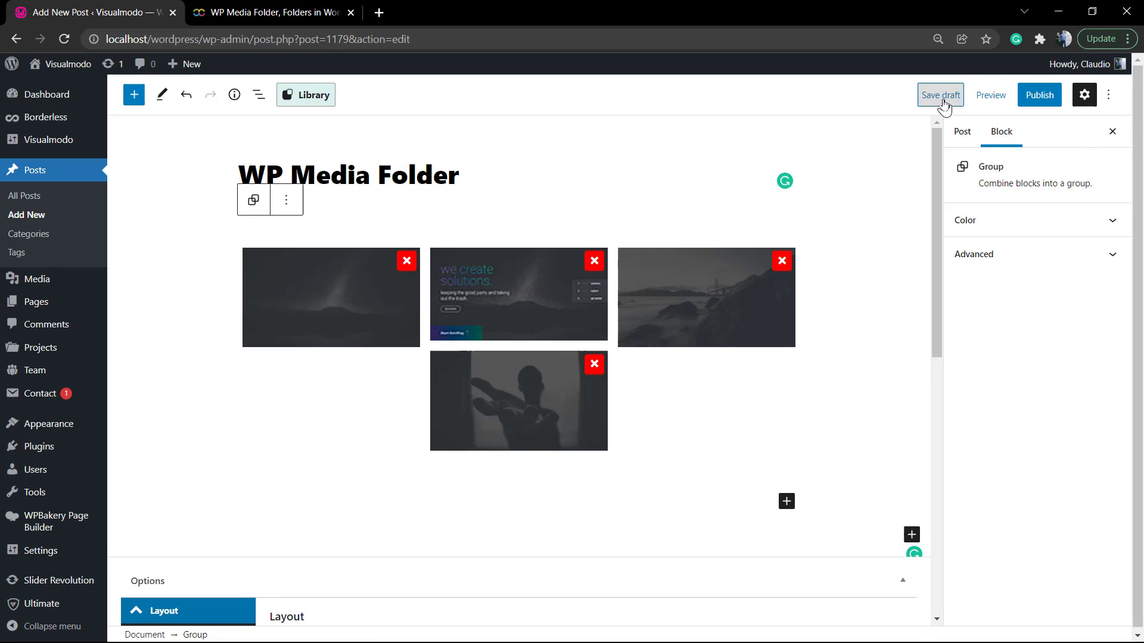
Preview the draft post in a new tab to check the four-image gallery, then return to the editor
left_click(992, 104)
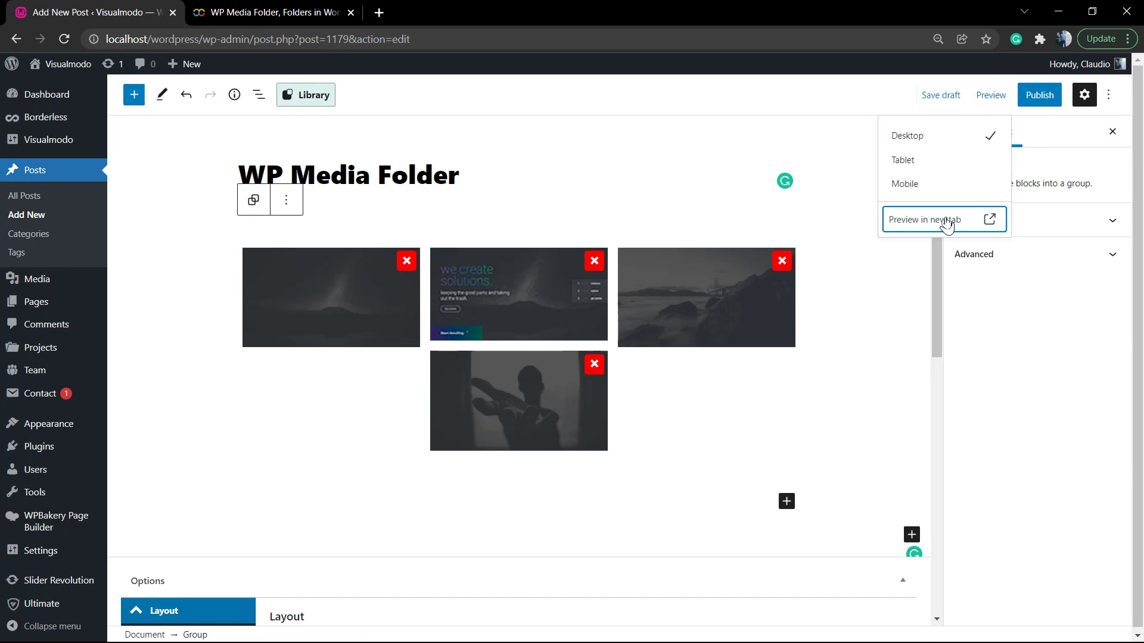
left_click(930, 222)
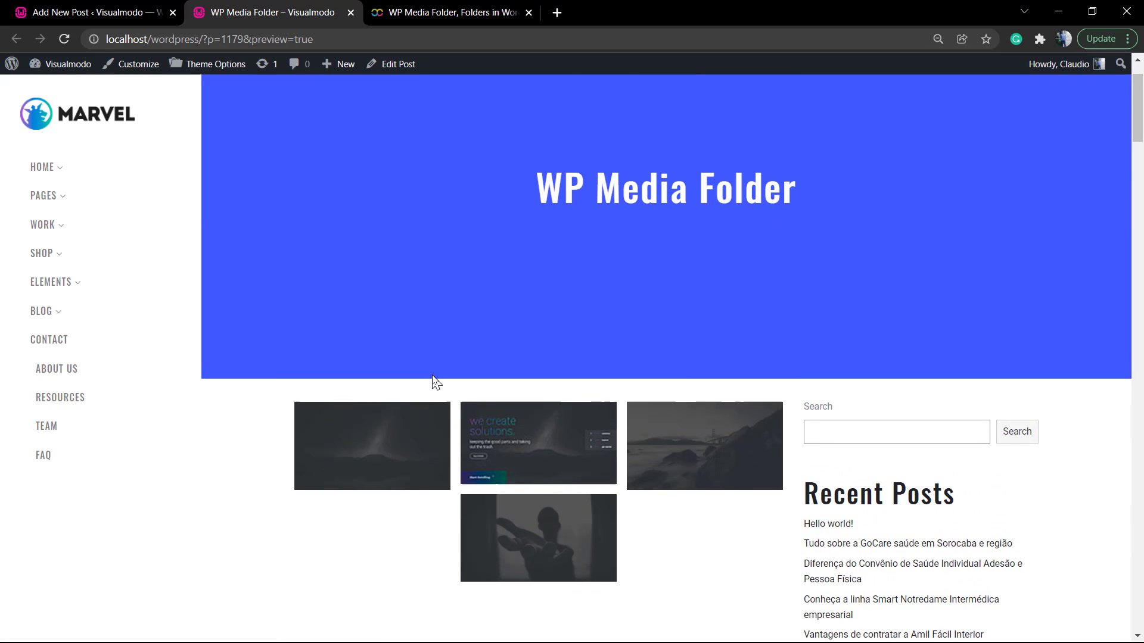
left_click(149, 9)
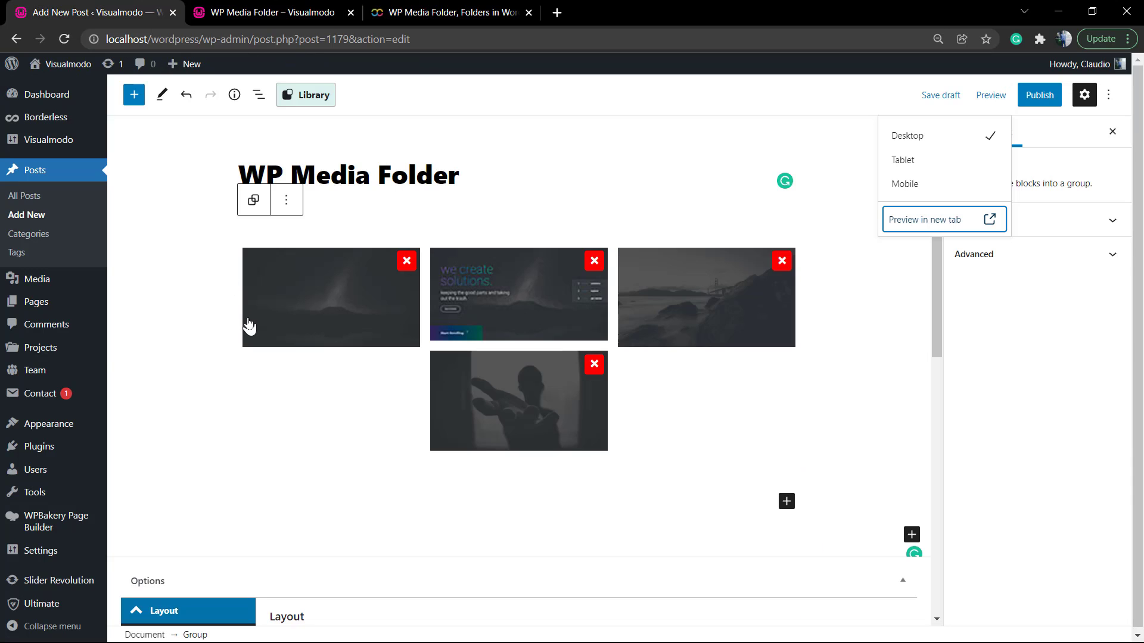
Upload WP Media Folder Addon.zip from Downloads through Plugins > Add New and install it
mouse_move(58, 438)
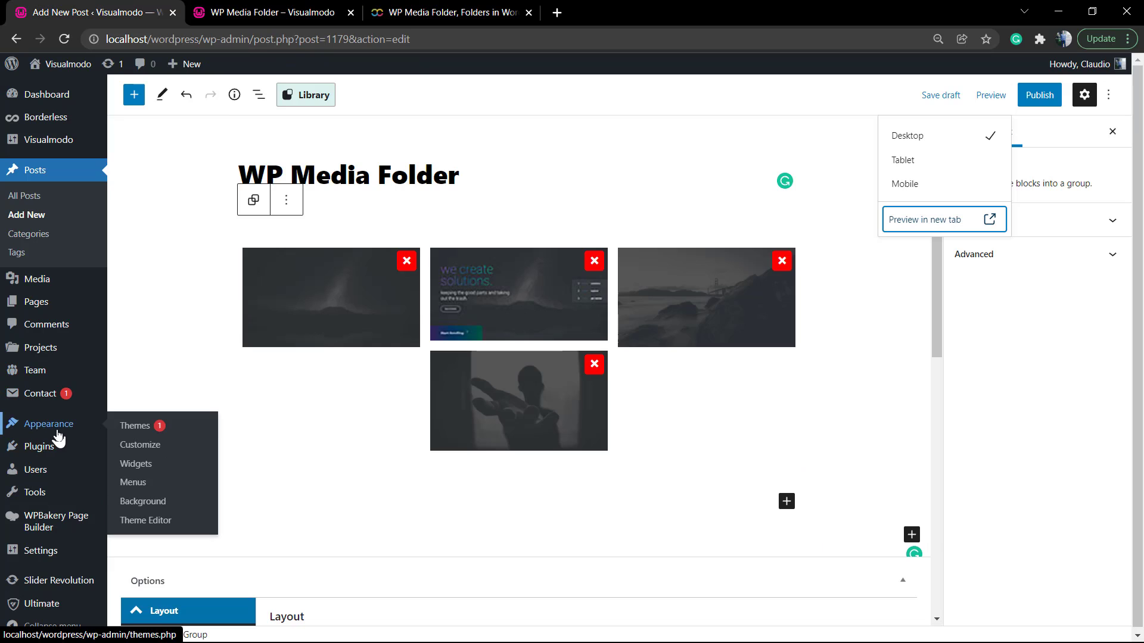
left_click(142, 463)
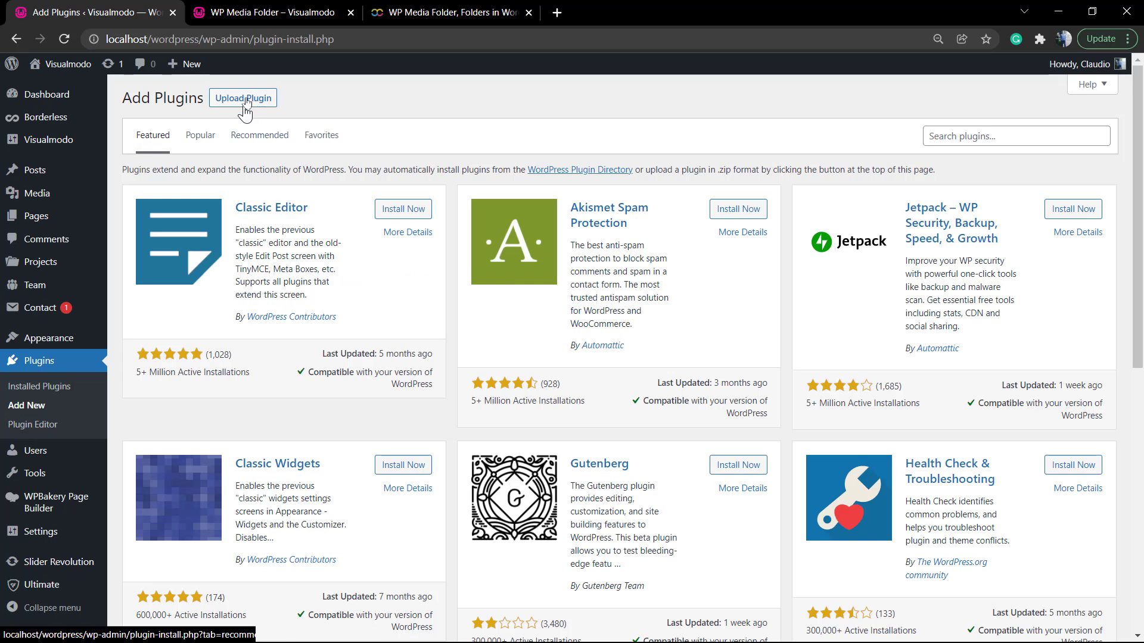
left_click(245, 100)
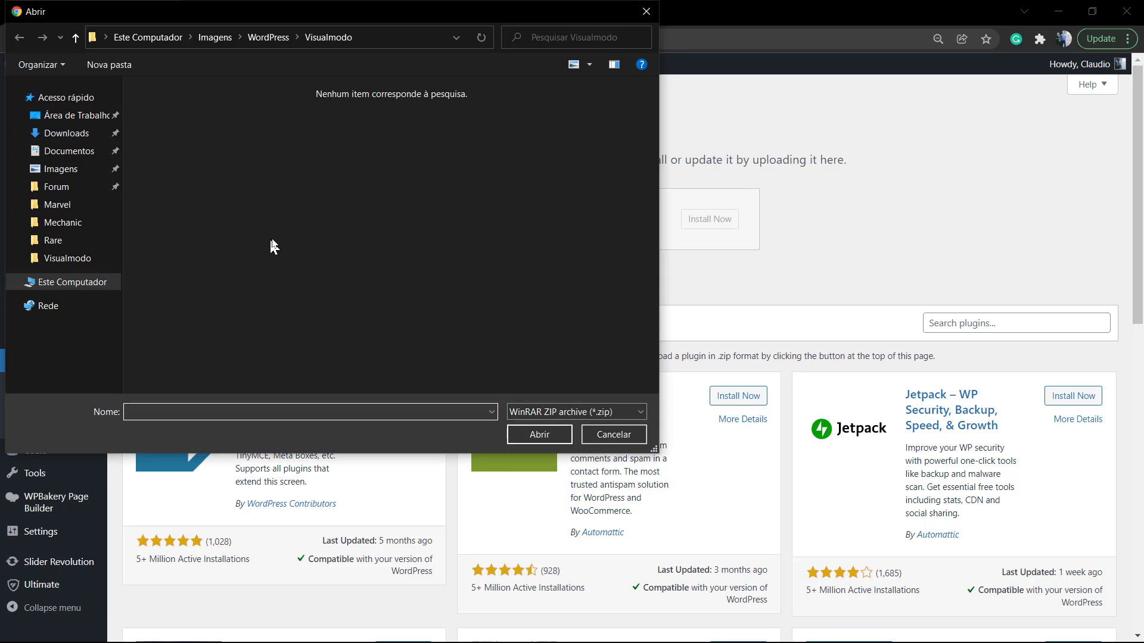
left_click(83, 134)
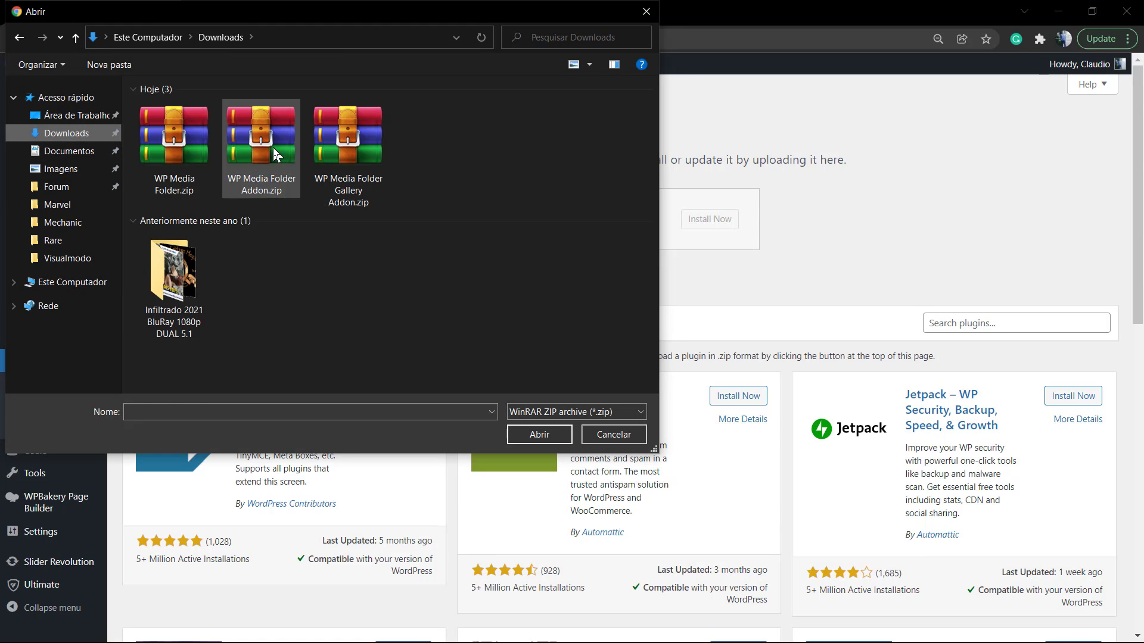
left_click(273, 146)
left_click(544, 438)
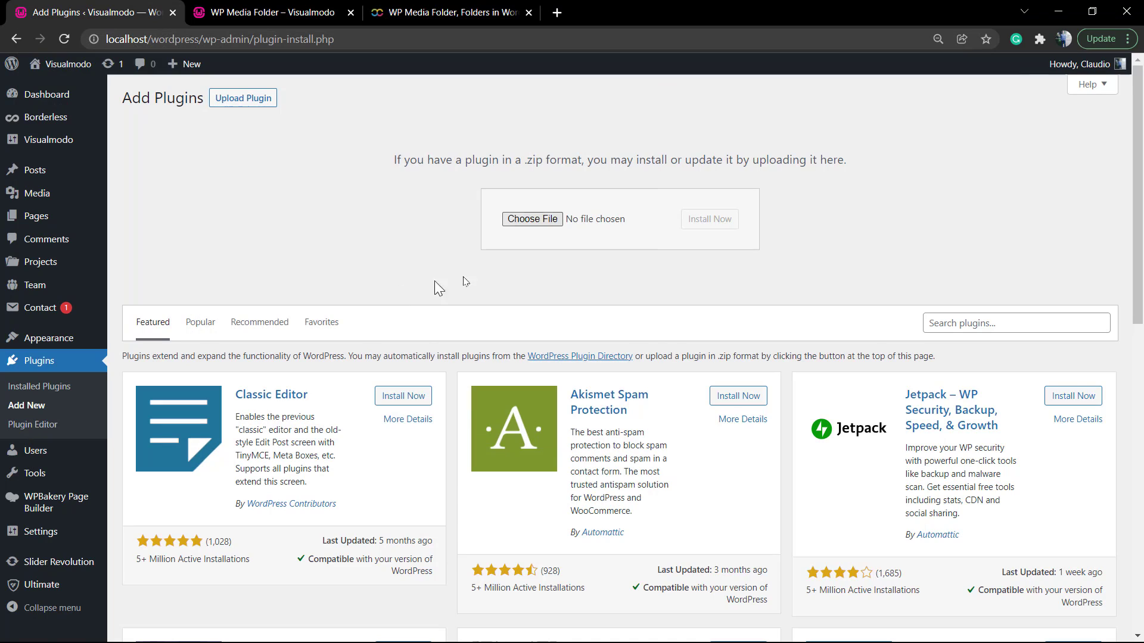
left_click(709, 221)
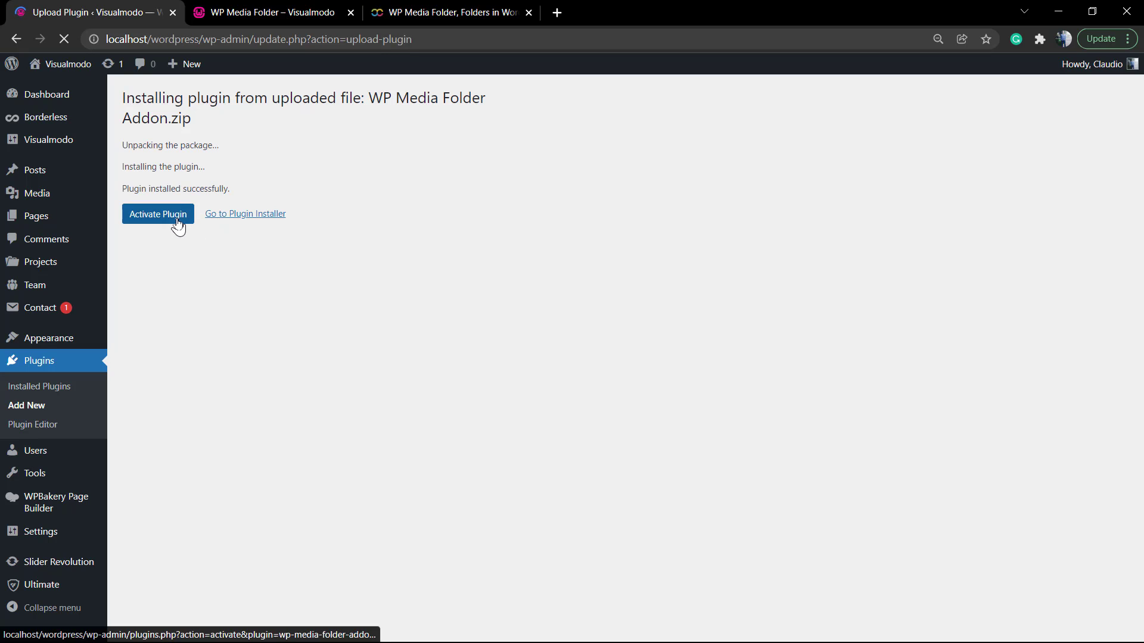
Activate the plugin and confirm WP Media folder Addon 3.5.0 is listed as active
left_click(178, 219)
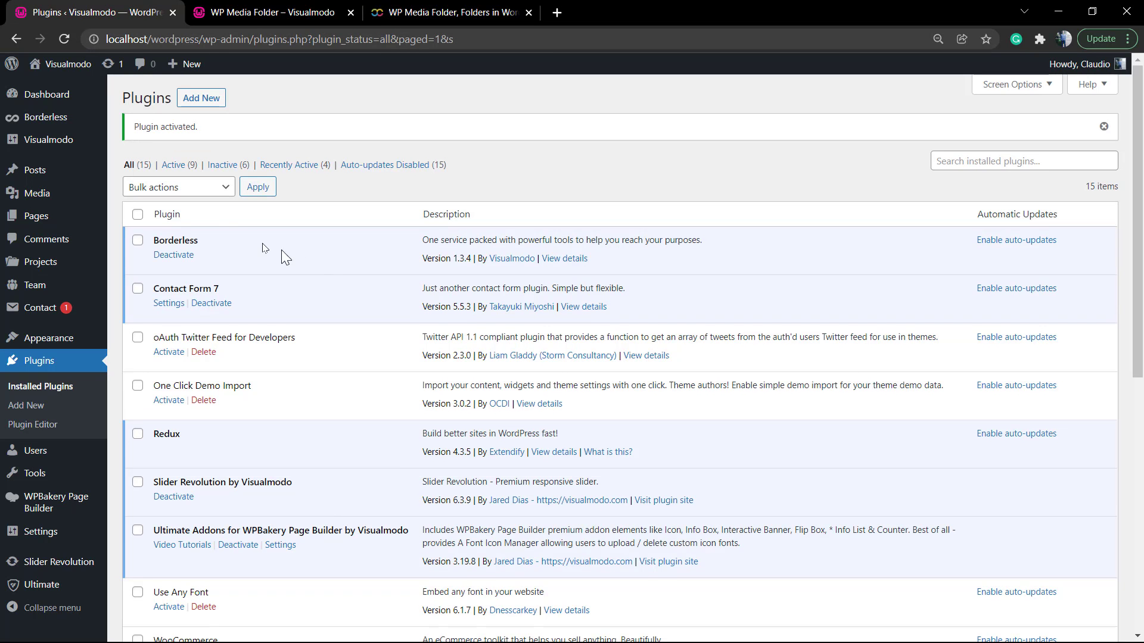
scroll(214, 220, "down", 3)
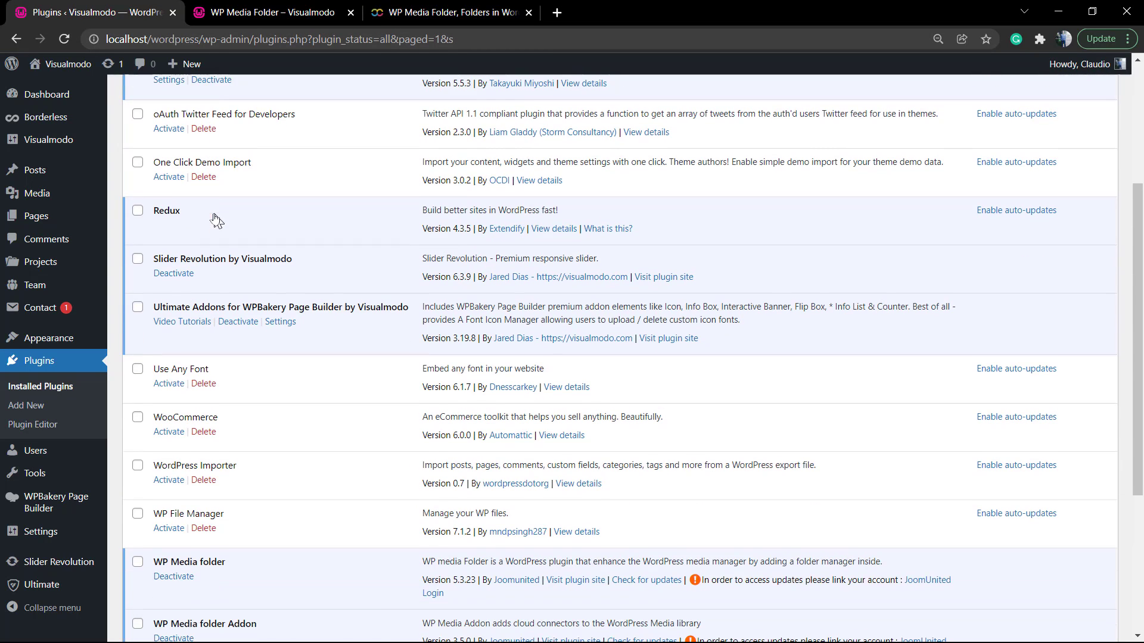
scroll(357, 283, "down", 4)
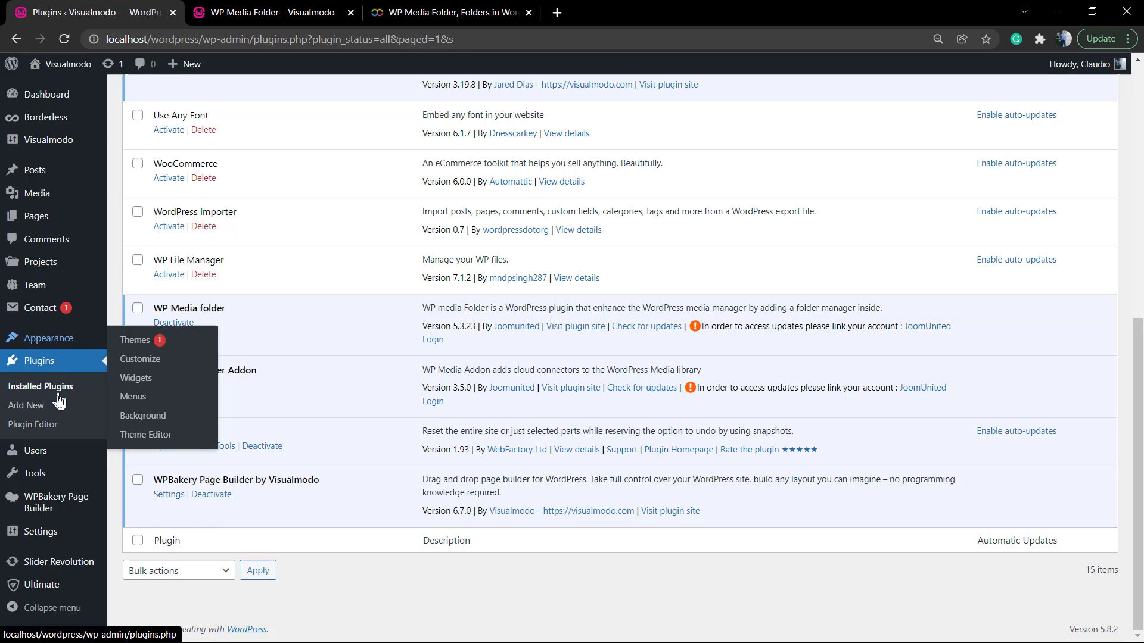
mouse_move(72, 538)
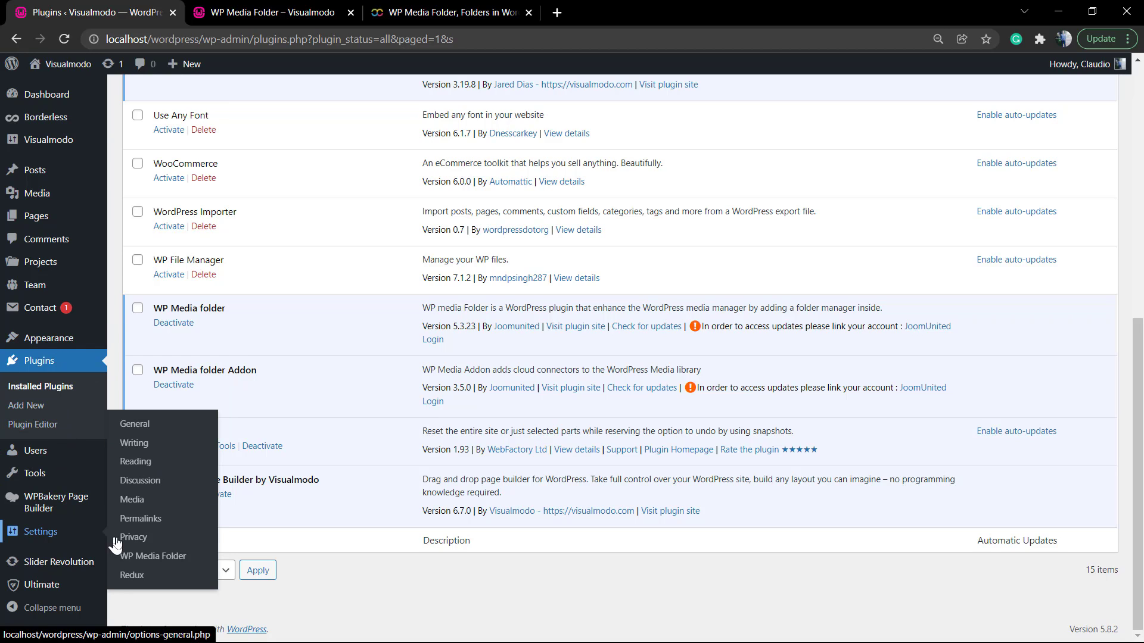
Open the WP Media Folder settings page at its Cloud section
left_click(144, 557)
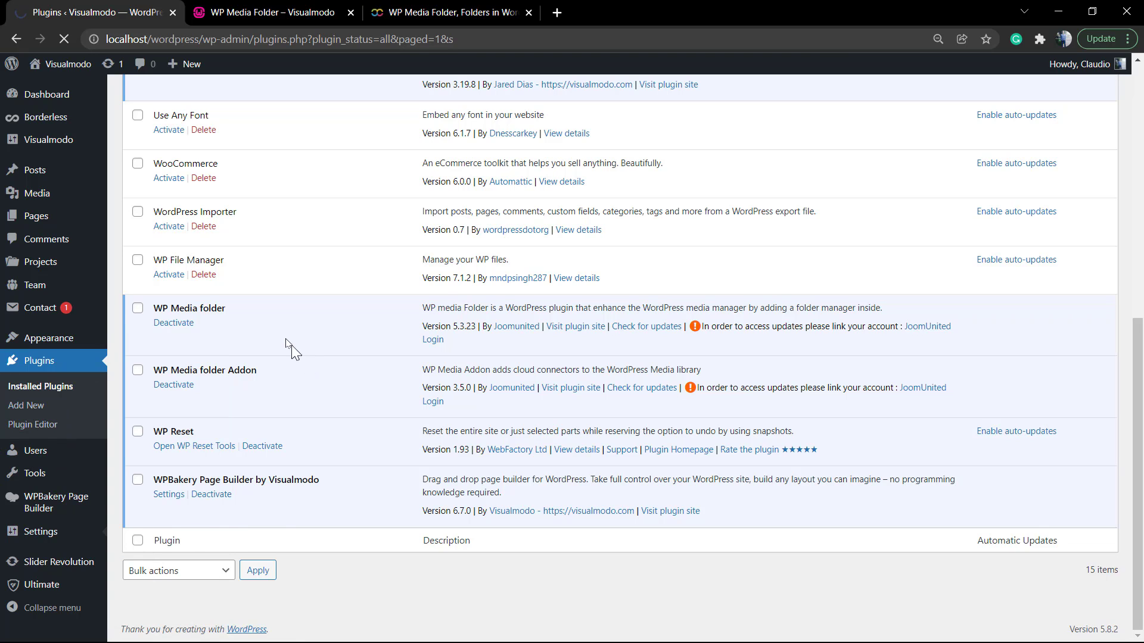
scroll(263, 304, "down", 2)
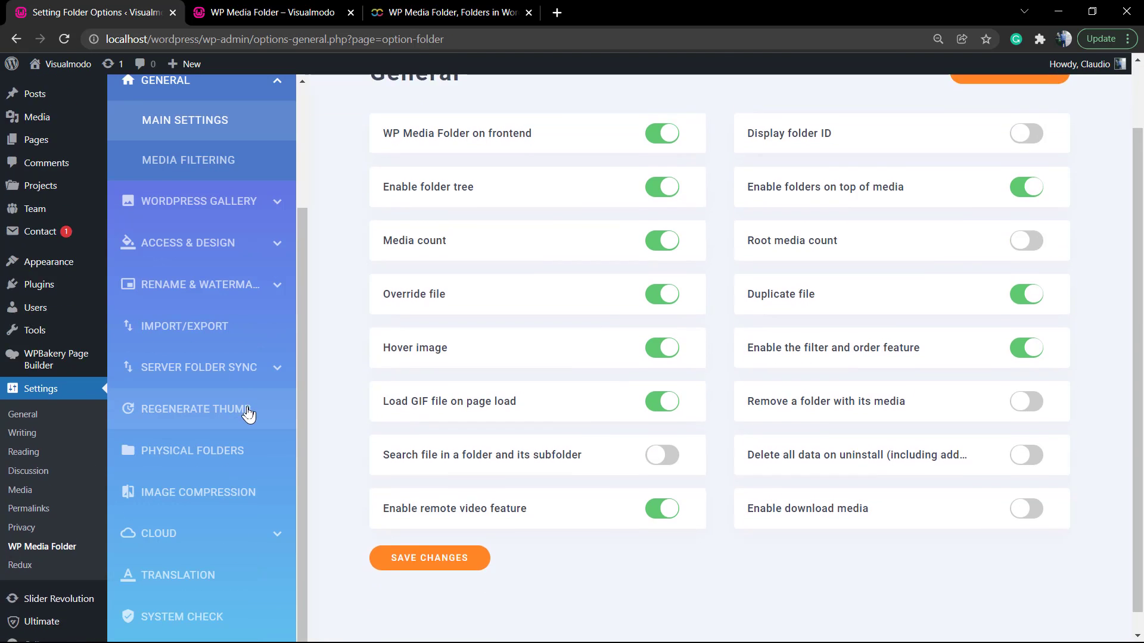
left_click(228, 524)
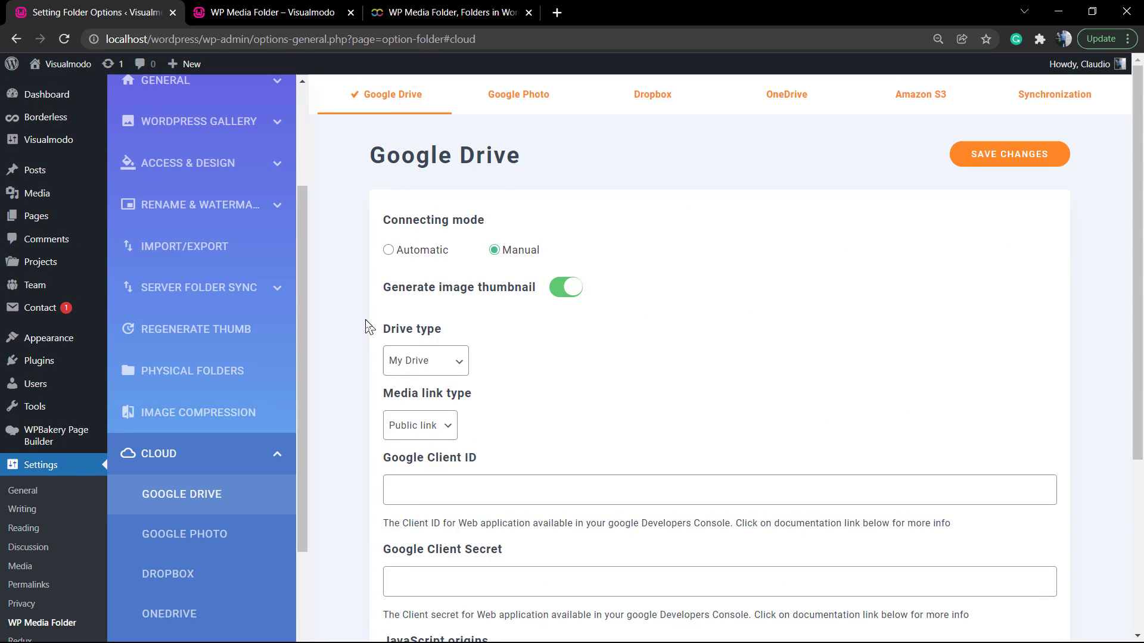
Review Google Photo, Dropbox and OneDrive connections, ending on Translation showing versions 5.3.23 and 3.5.0
left_click(533, 109)
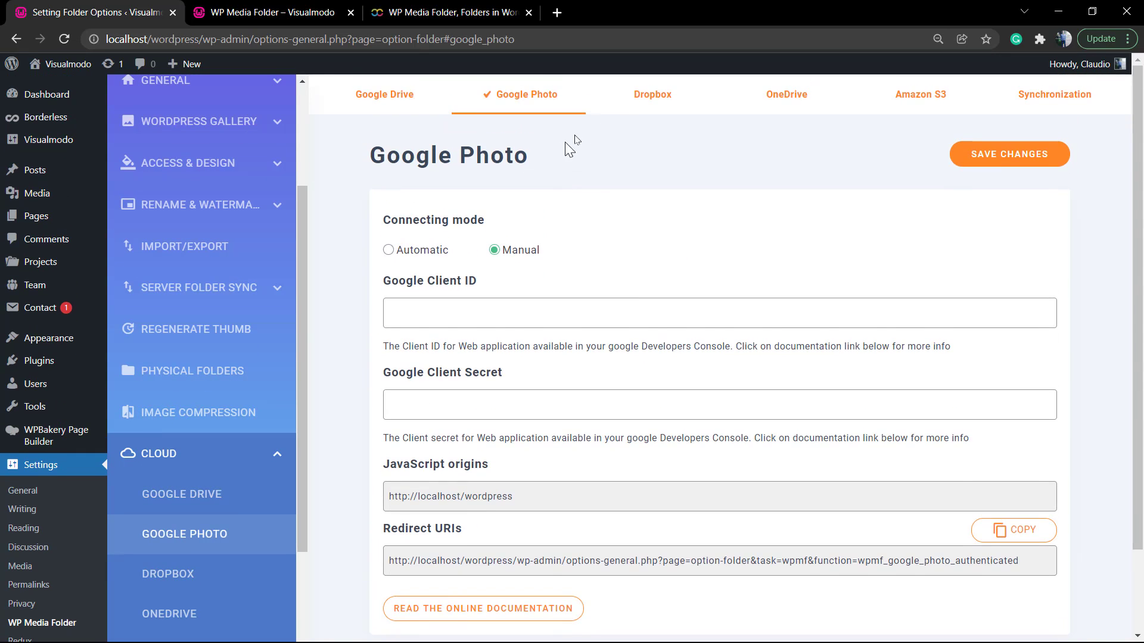
left_click(645, 100)
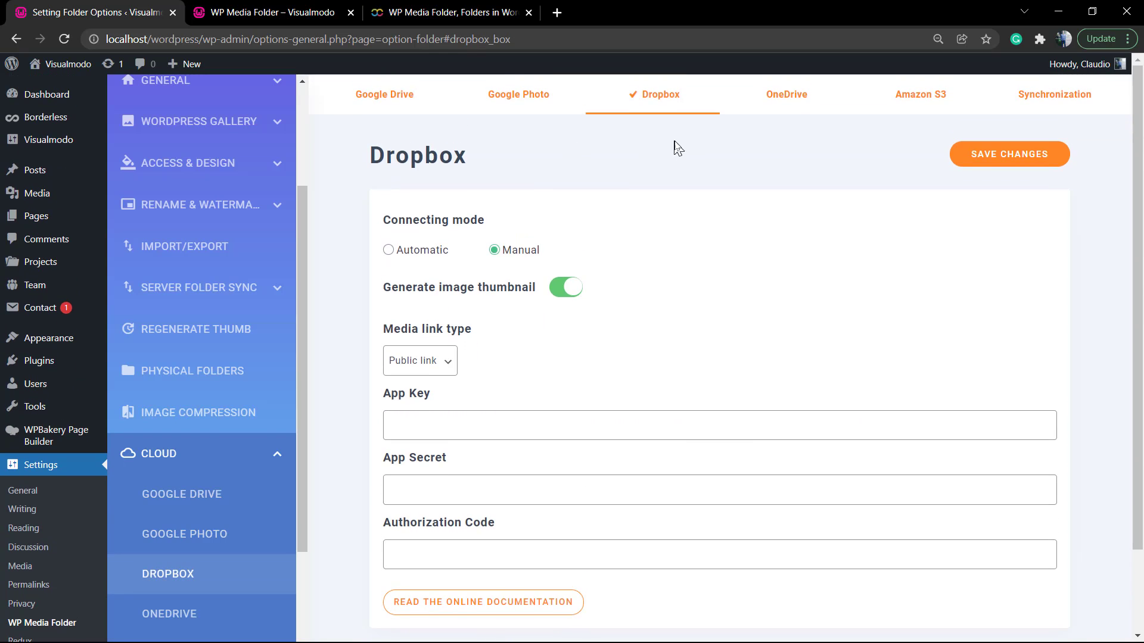
left_click(798, 92)
scroll(167, 560, "down", 3)
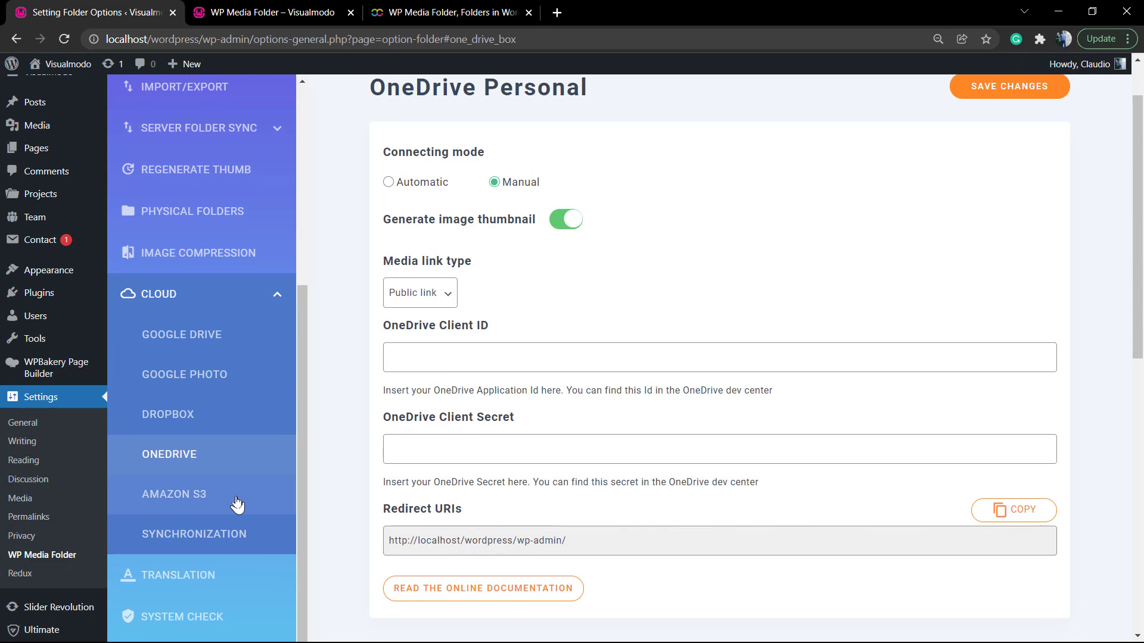
left_click(217, 571)
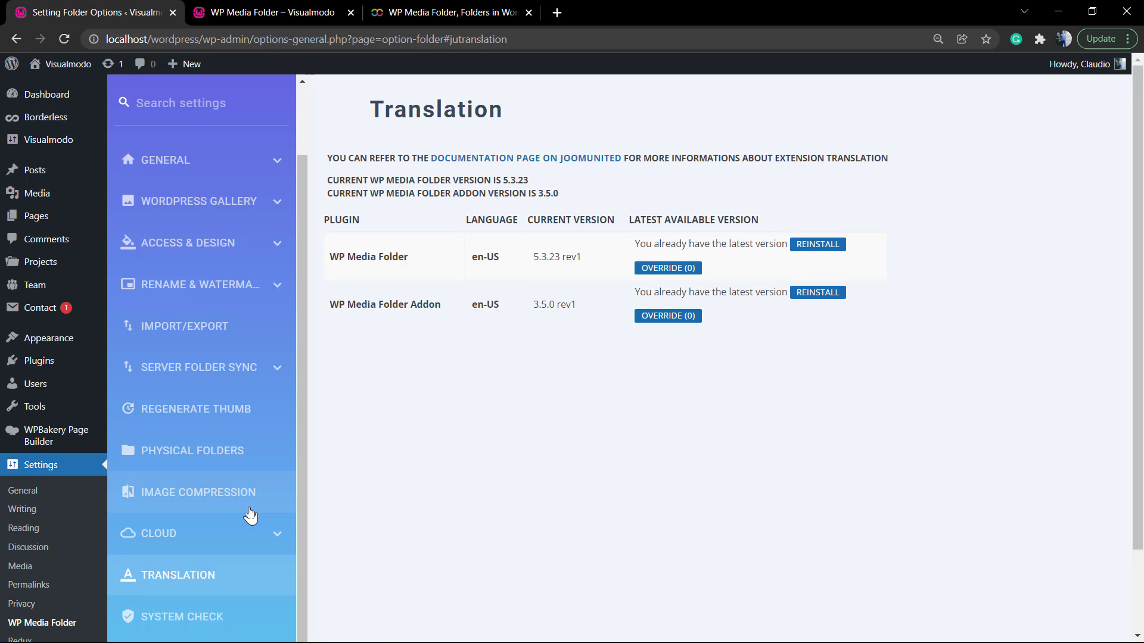
Browse the Physical folders options, then show the Regenerate Thumb section for regenerating all thumbnails
scroll(244, 516, "down", 1)
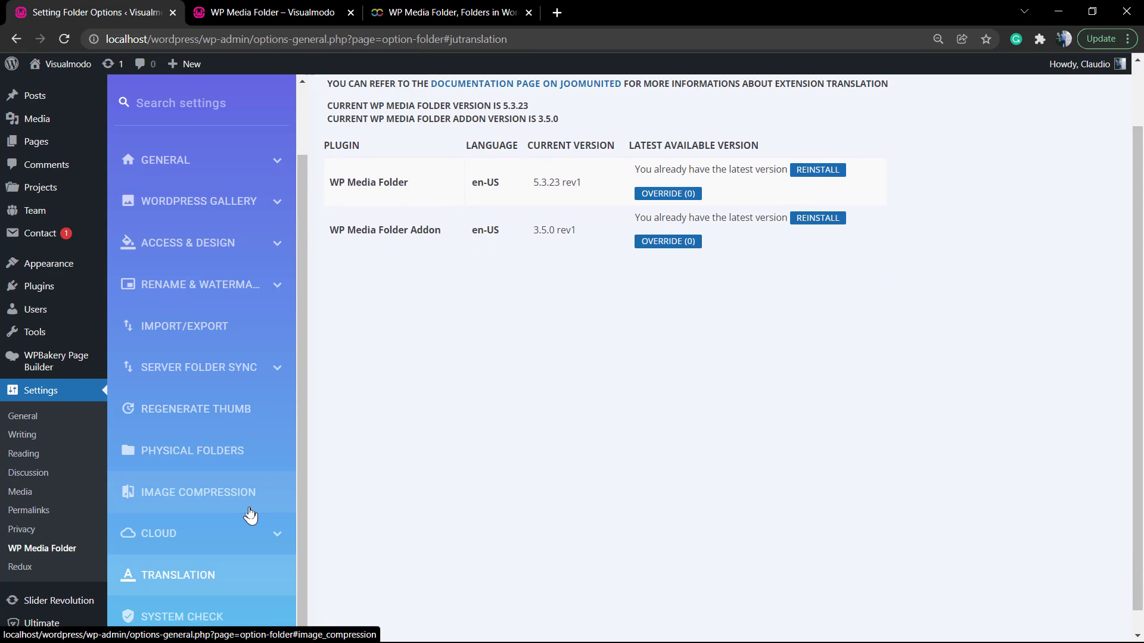
left_click(216, 463)
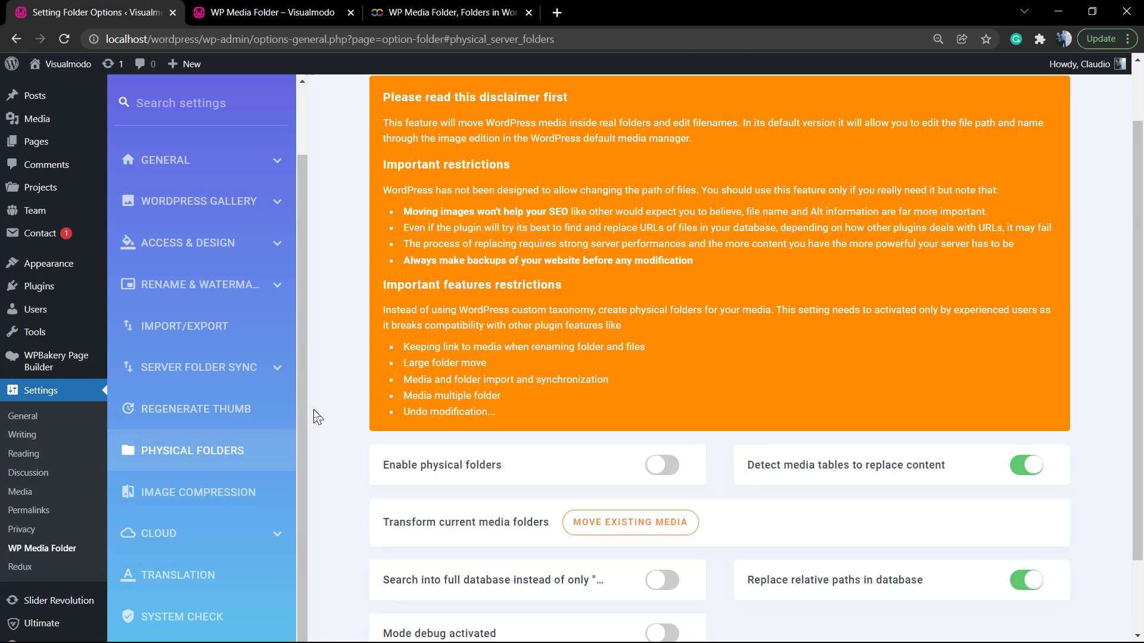
scroll(317, 417, "up", 2)
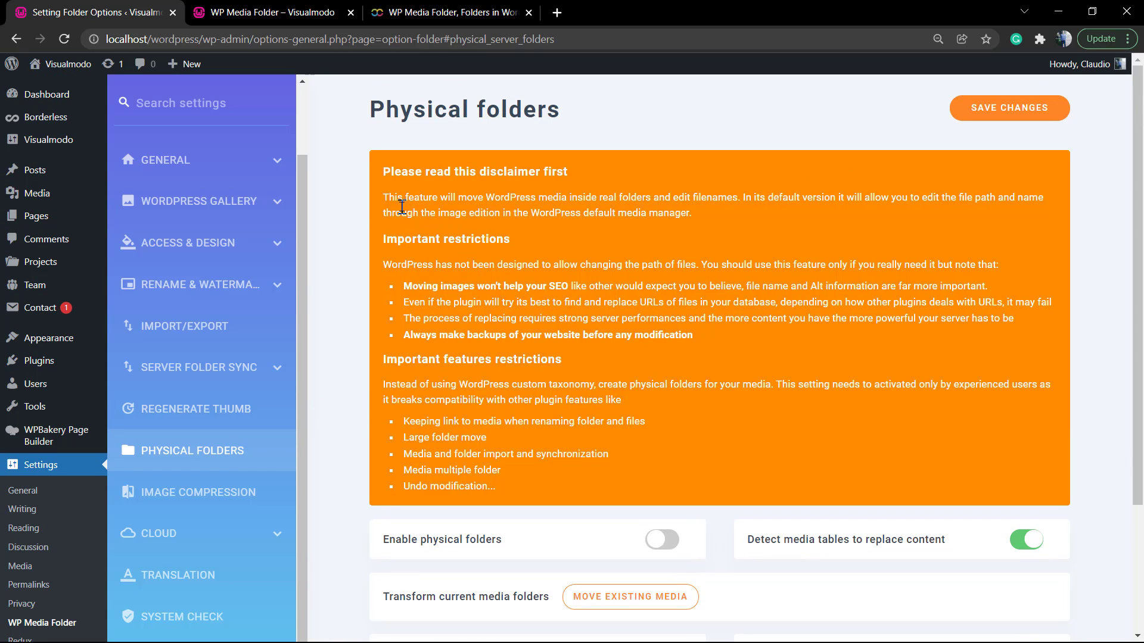
scroll(428, 258, "down", 3)
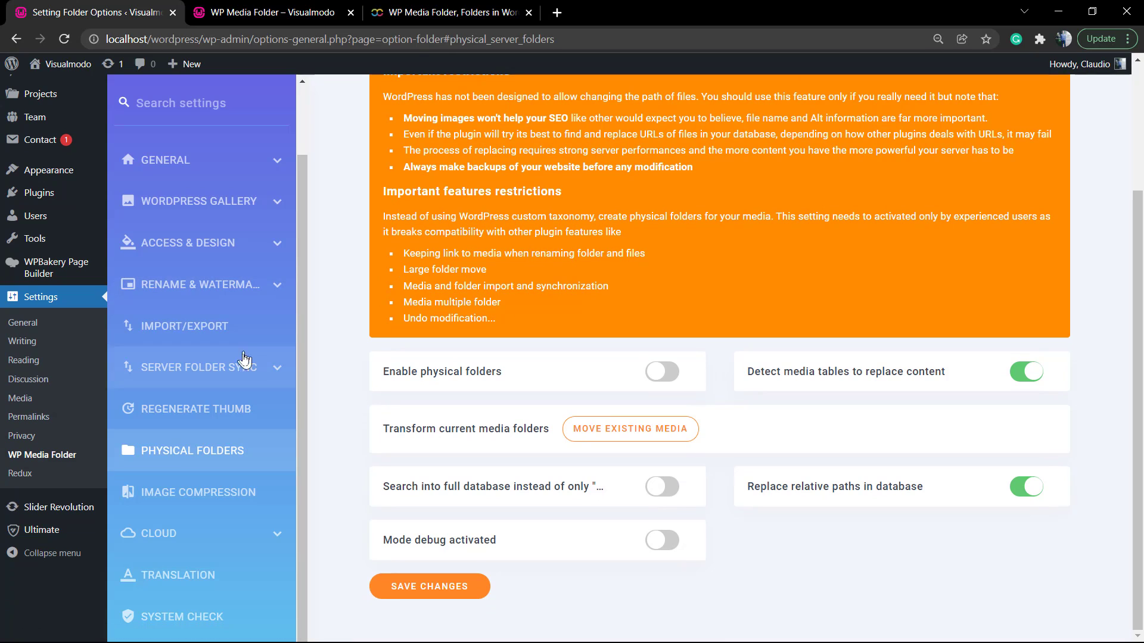
left_click(195, 413)
scroll(488, 229, "up", 2)
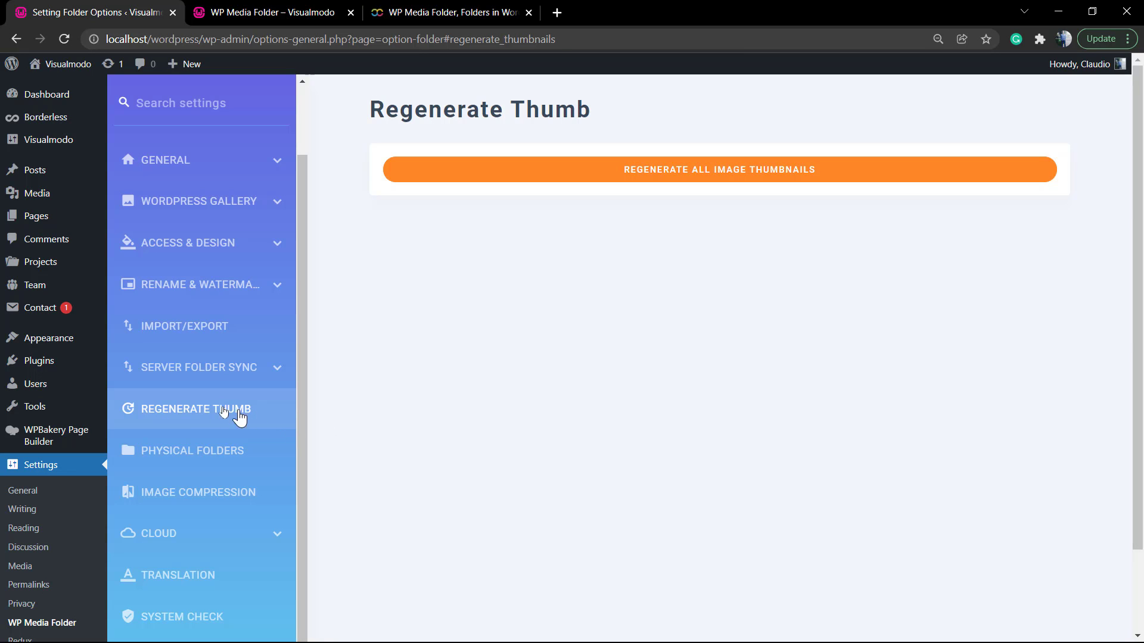
Browse the Server Folder Sync options, then show Import/Export with export set to folder structure only
left_click(169, 377)
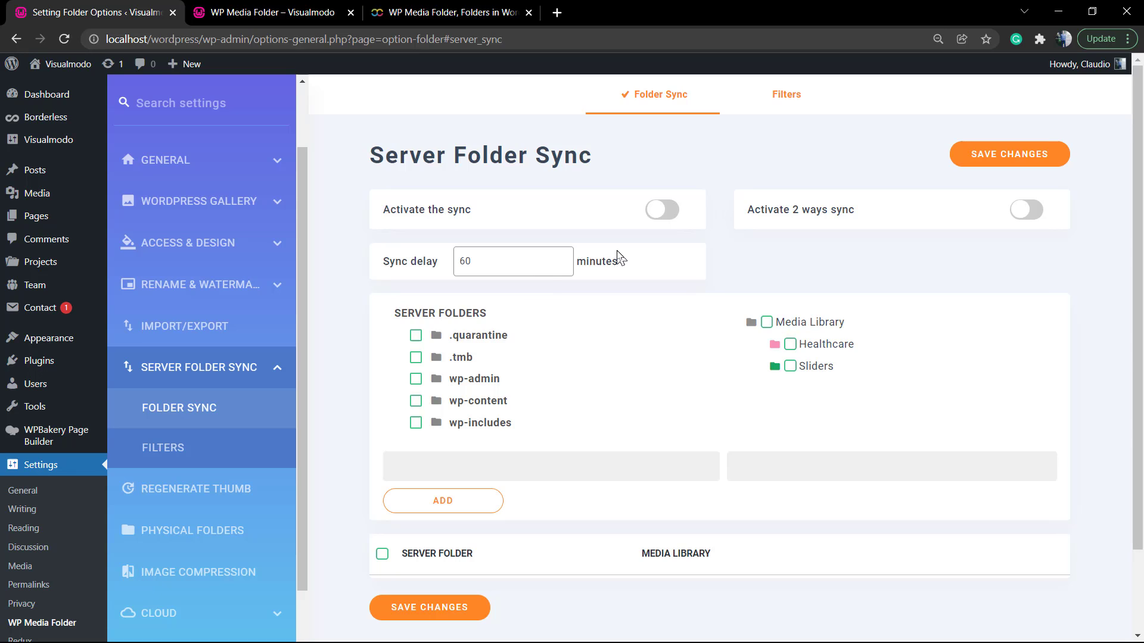
scroll(620, 258, "down", 2)
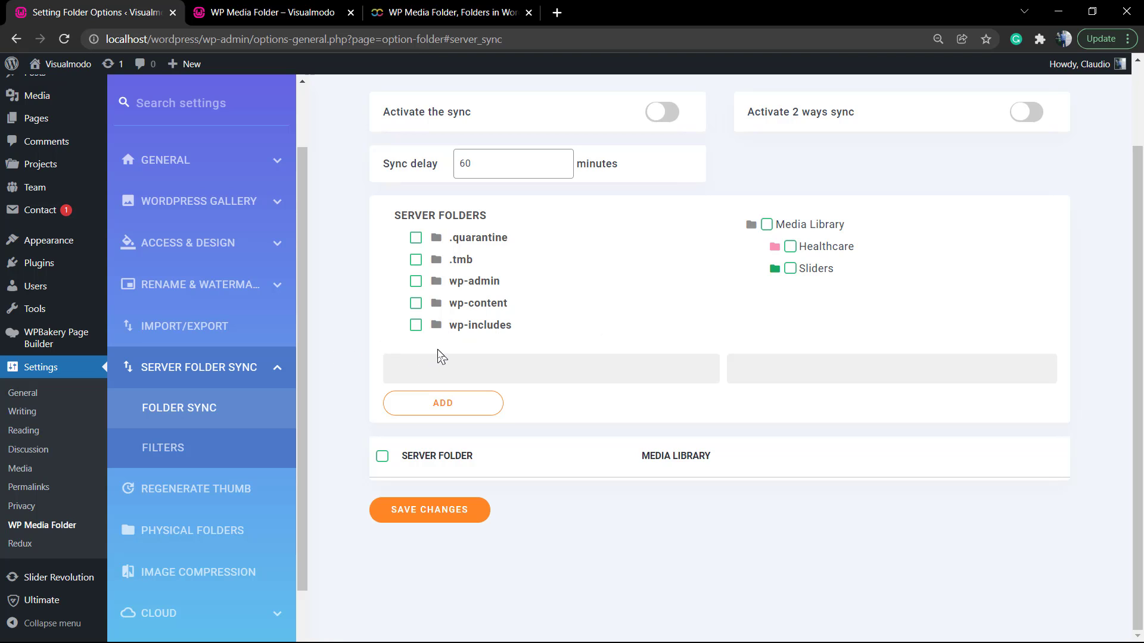
left_click(199, 339)
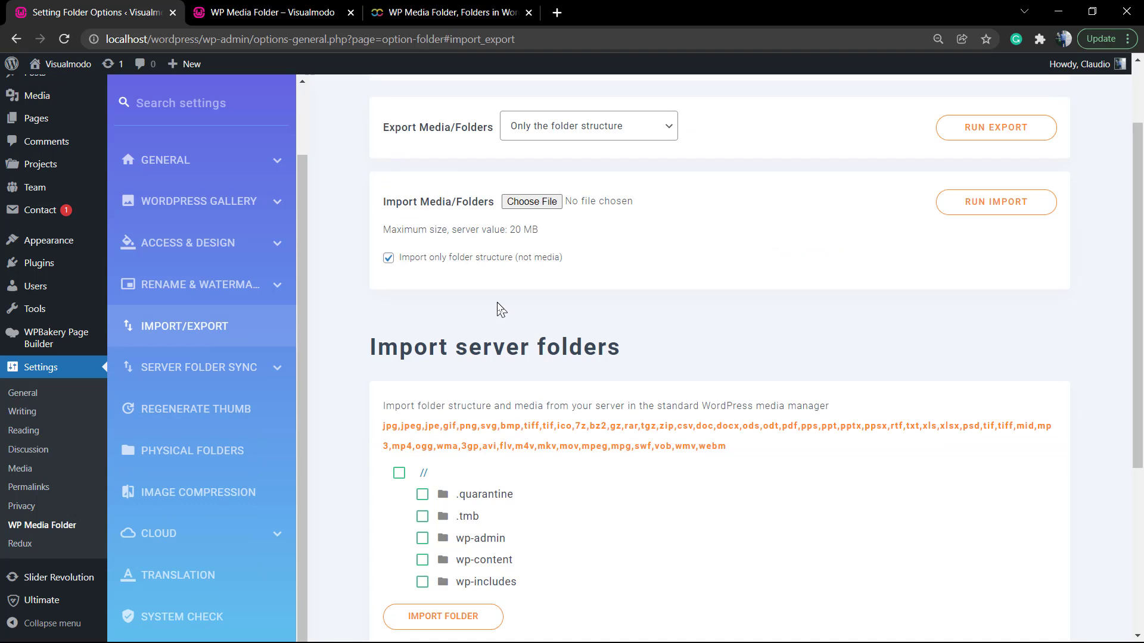
scroll(500, 309, "down", 5)
scroll(503, 308, "up", 5)
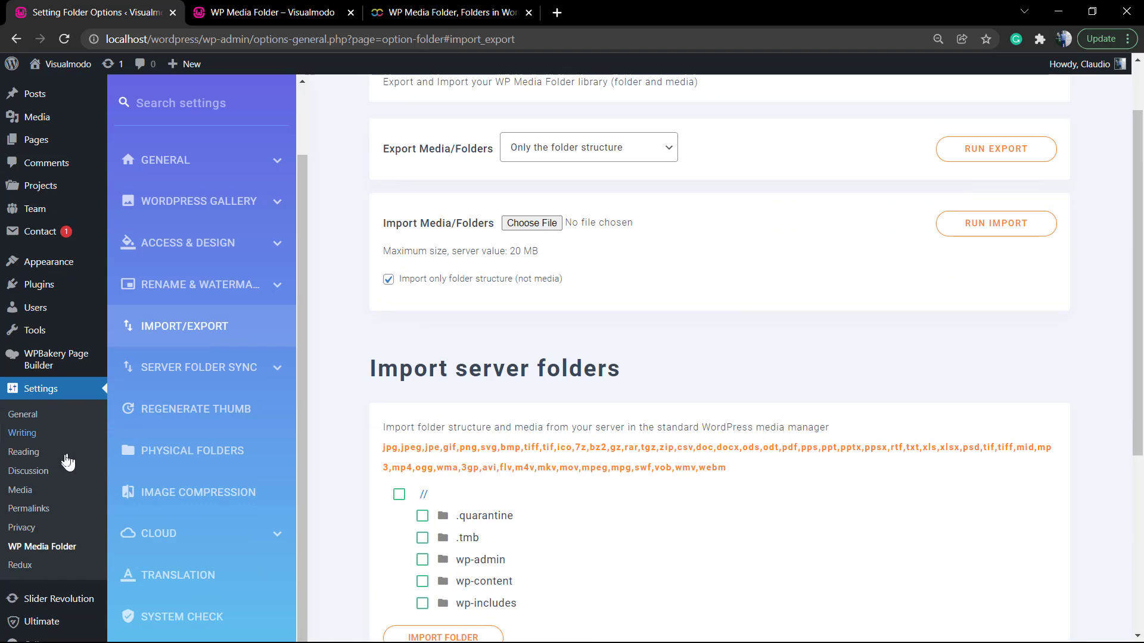
Upload WP Media Folder Gallery Addon.zip via Plugins > Add New, install it and activate it
mouse_move(58, 271)
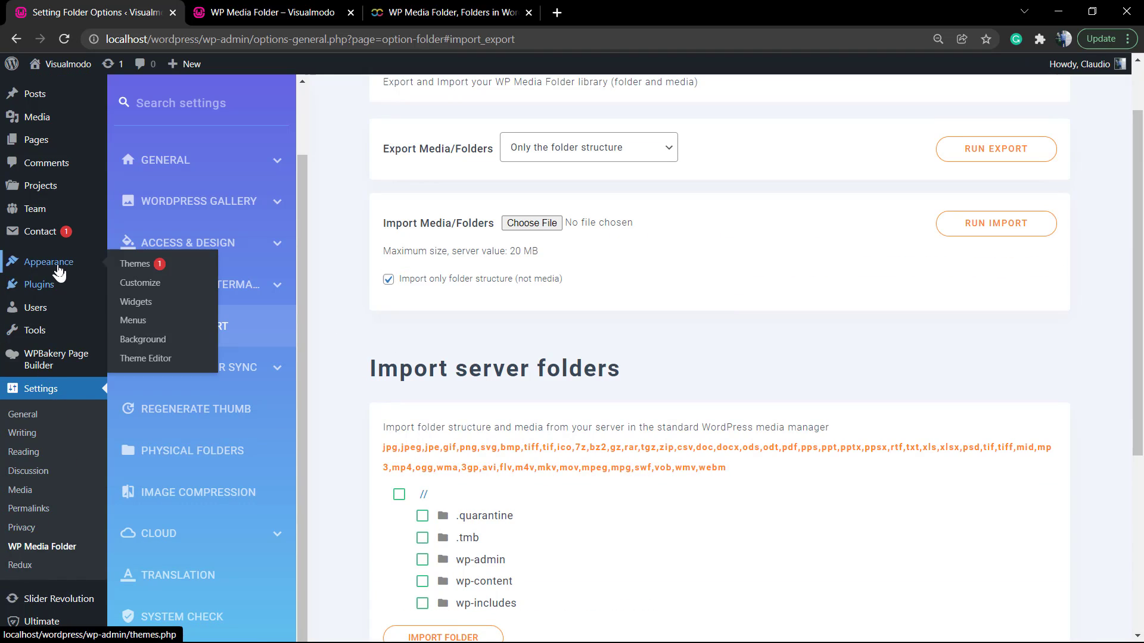
mouse_move(75, 290)
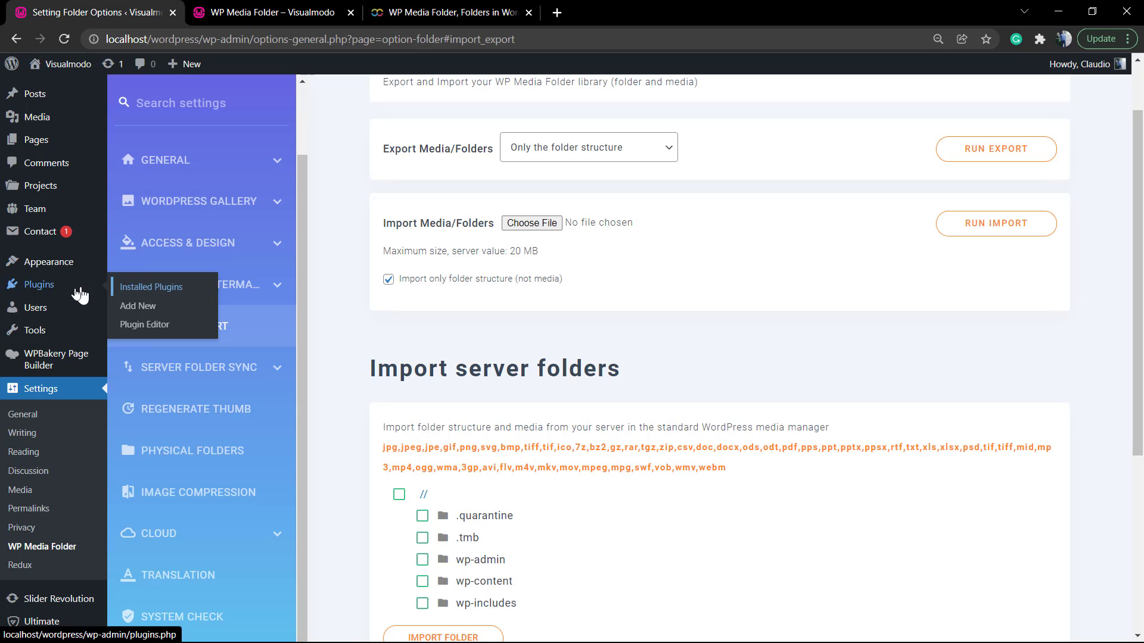
left_click(134, 307)
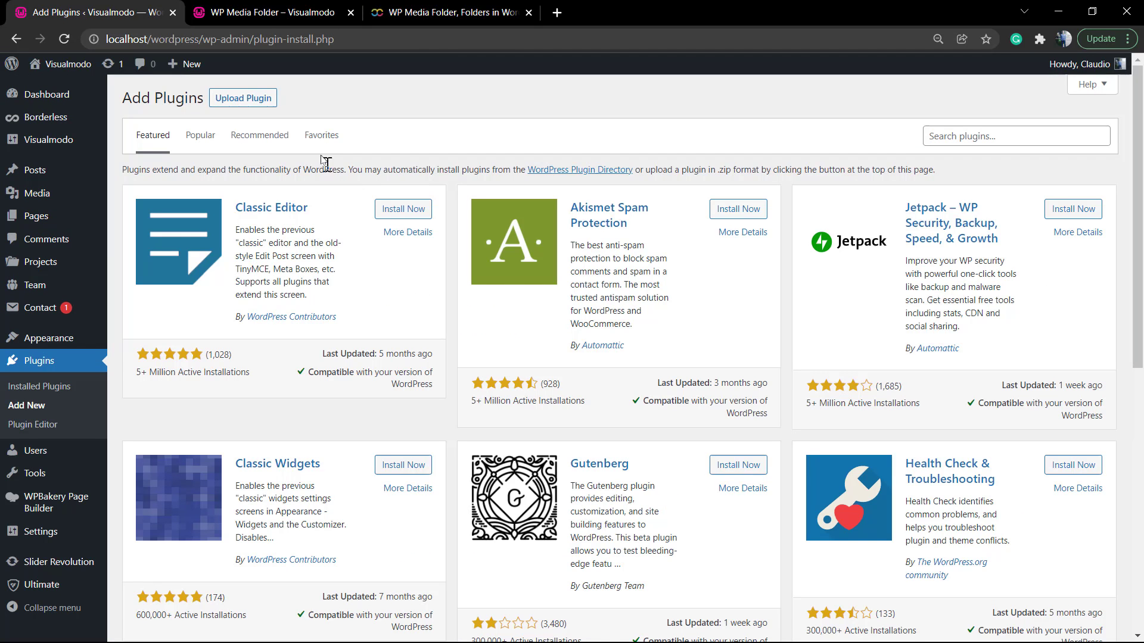
left_click(237, 105)
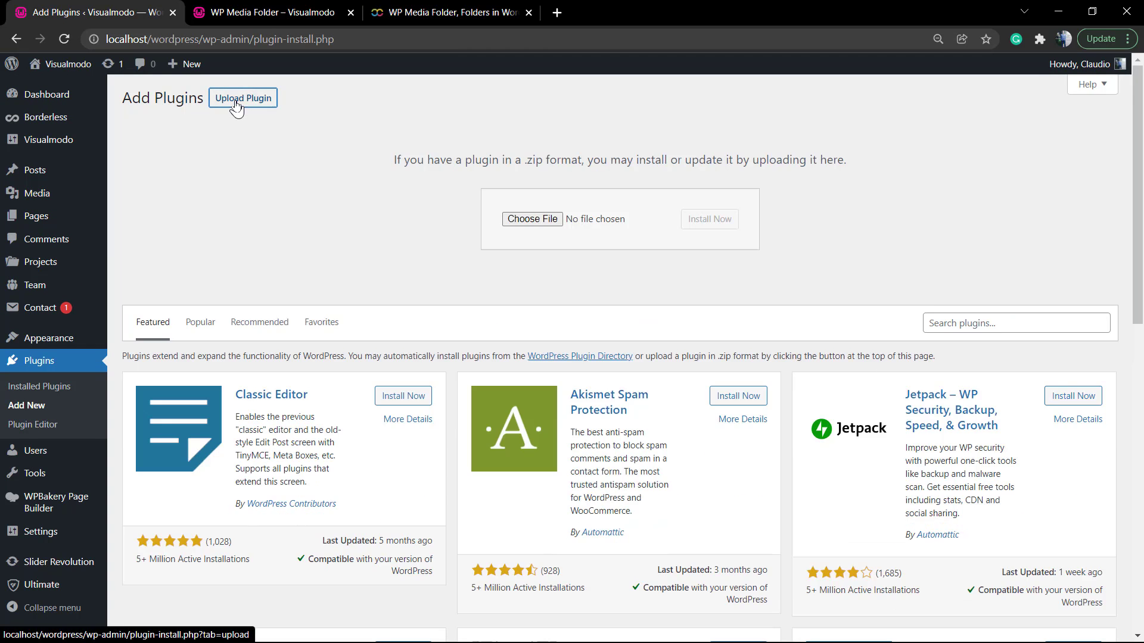
left_click(541, 221)
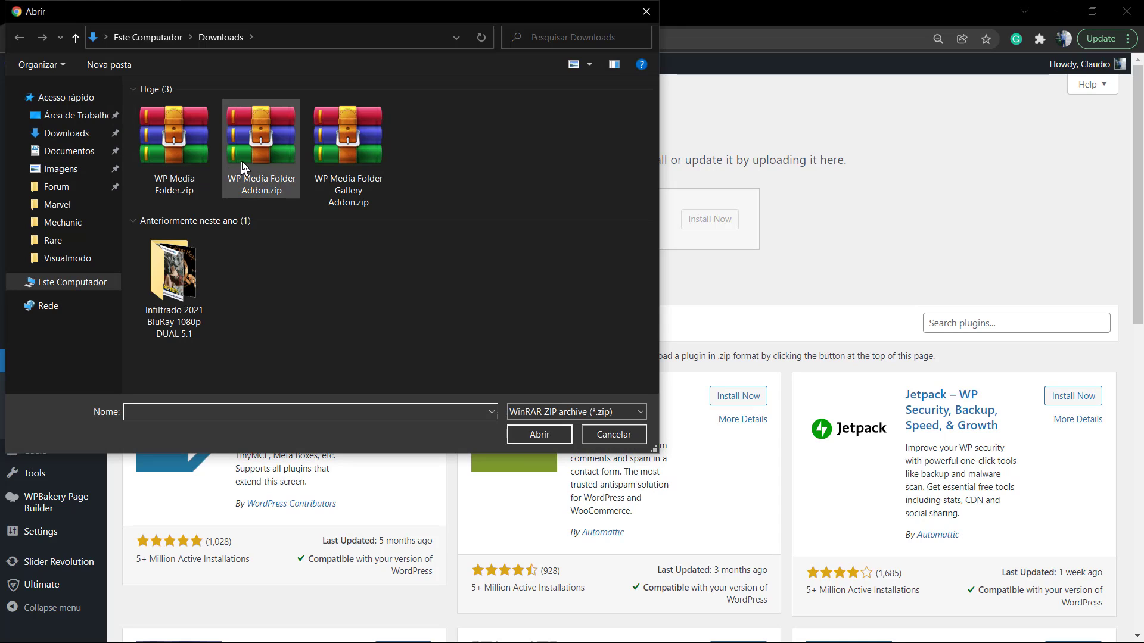
left_click(346, 149)
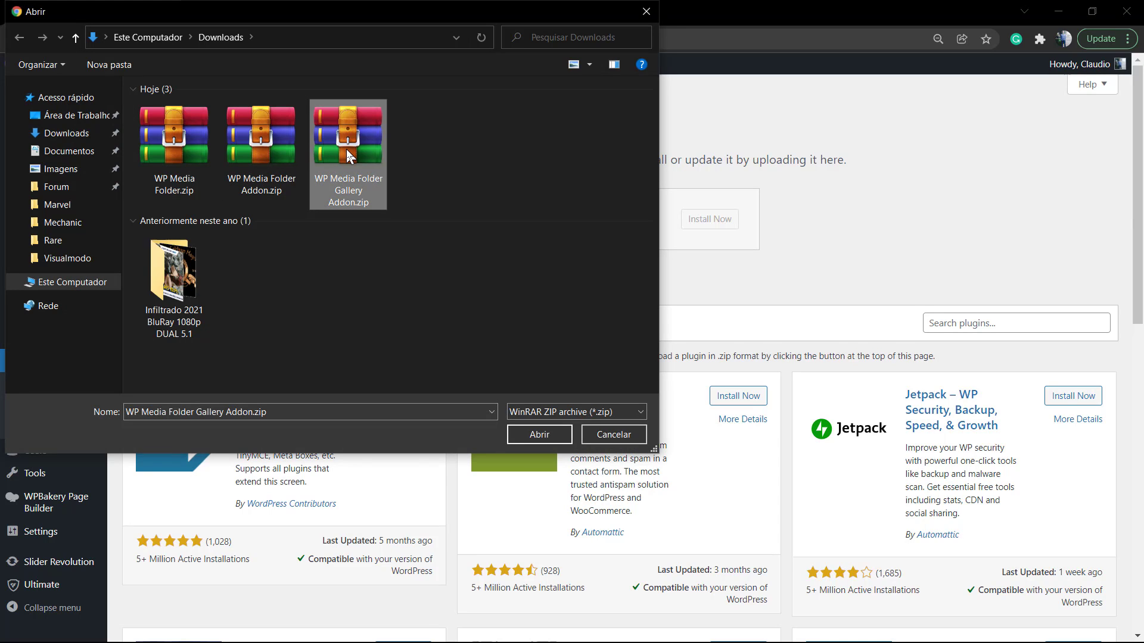
left_click(538, 436)
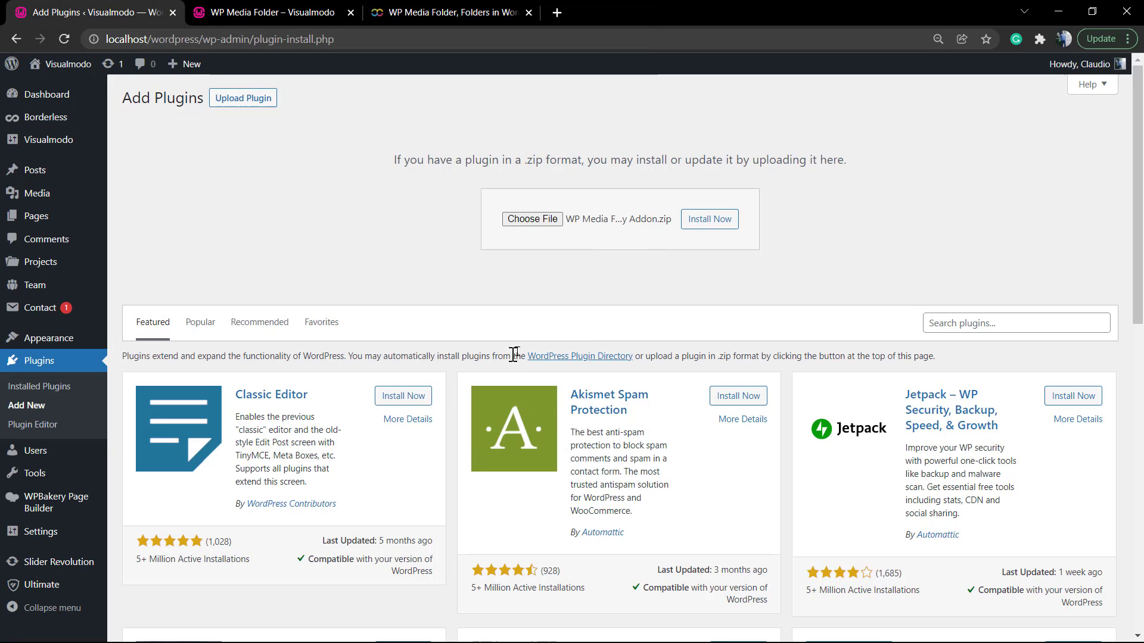
left_click(697, 225)
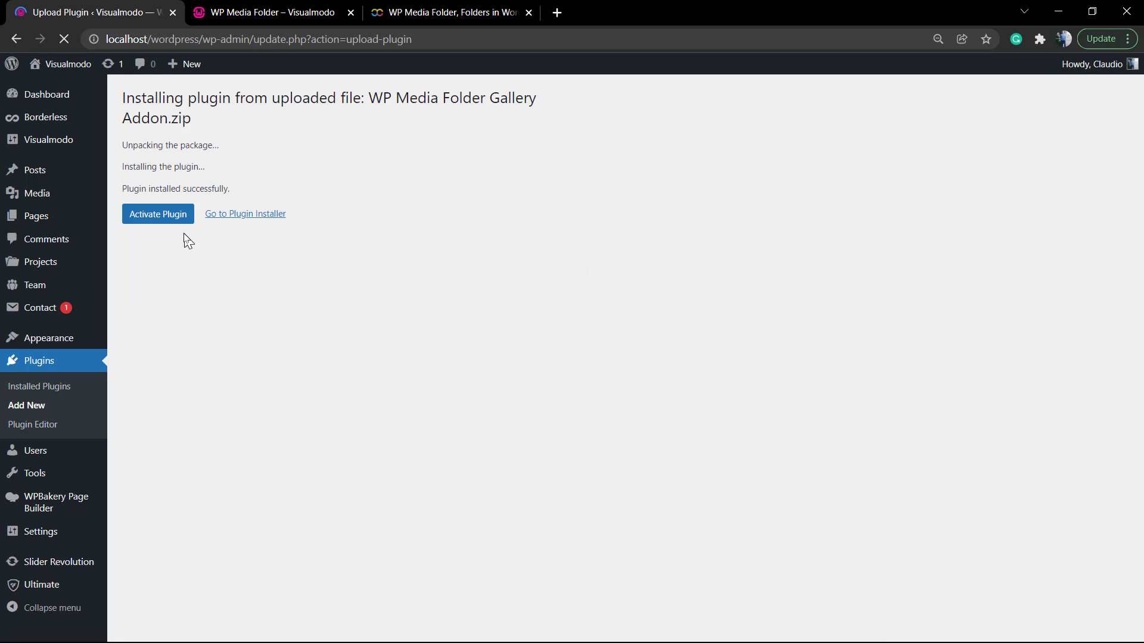
left_click(178, 223)
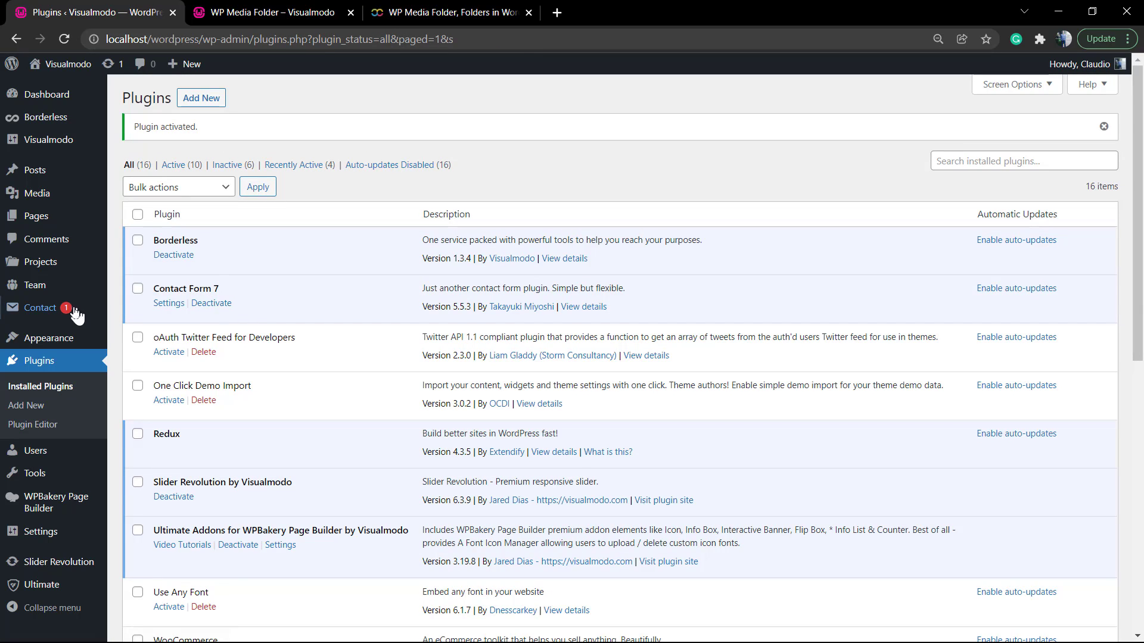
Open the WP Media Folder post for editing and delete its existing gallery block
mouse_move(57, 176)
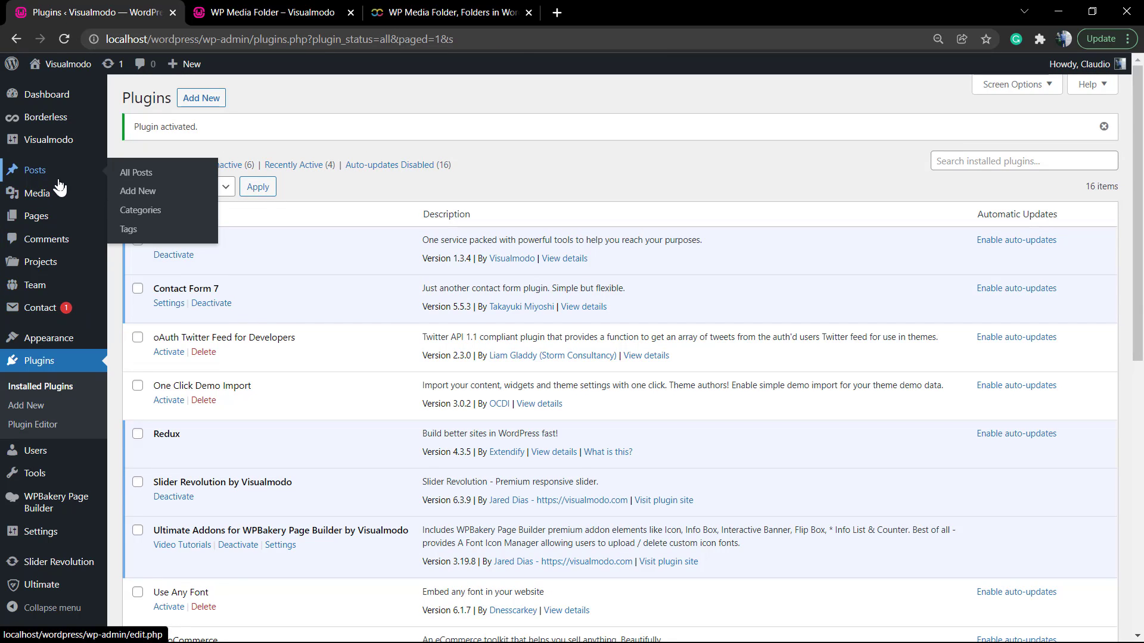
left_click(199, 173)
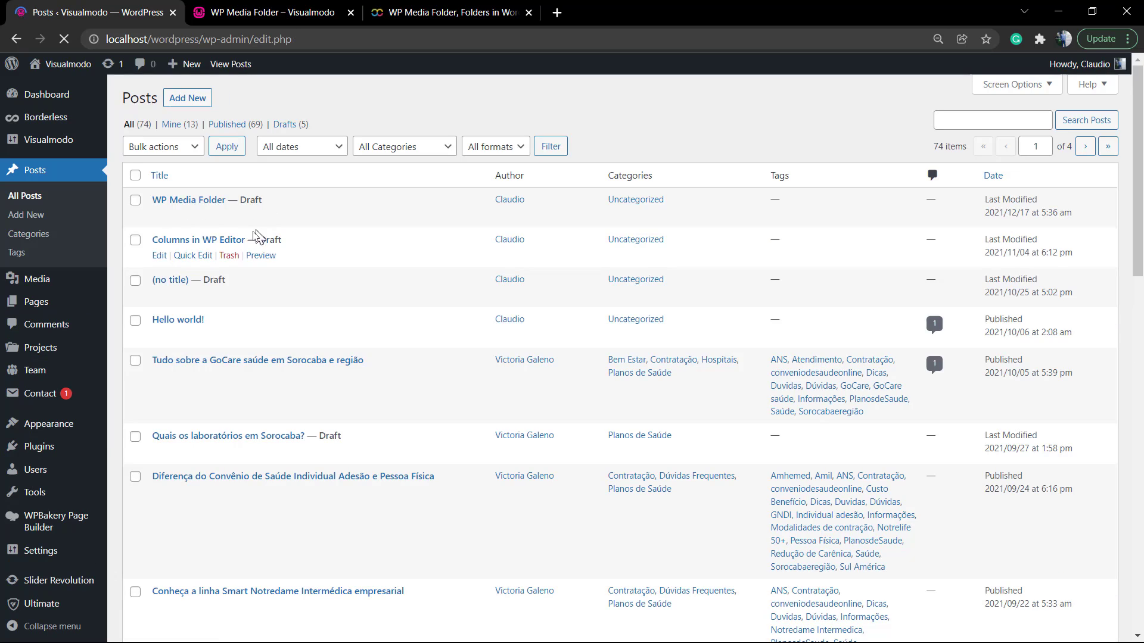
left_click(182, 202)
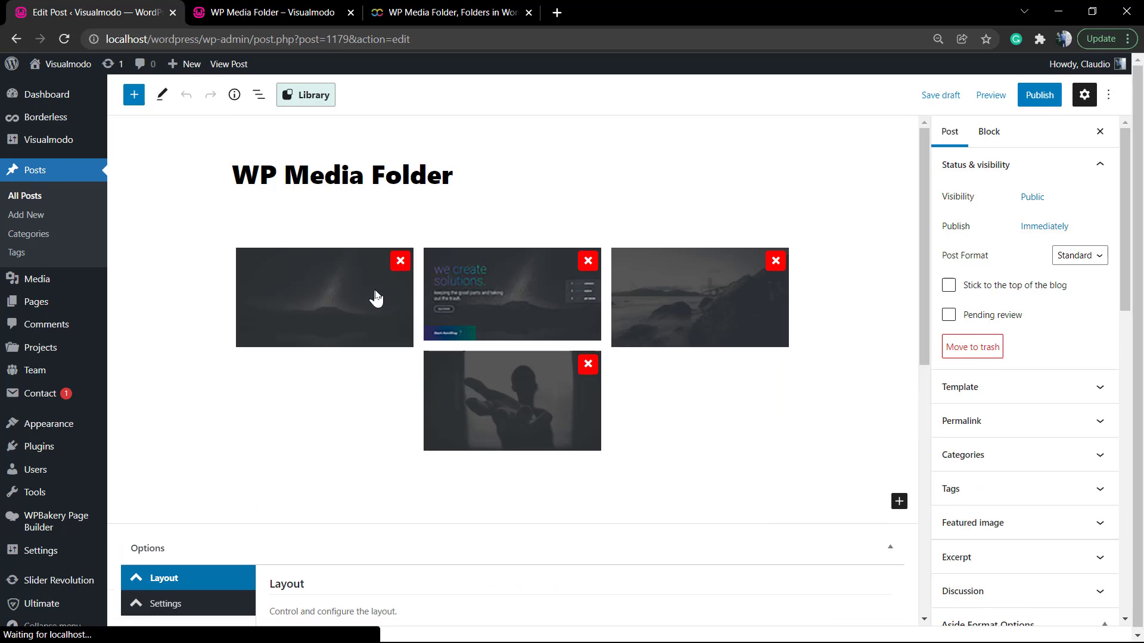
left_click(375, 296)
left_click(396, 218)
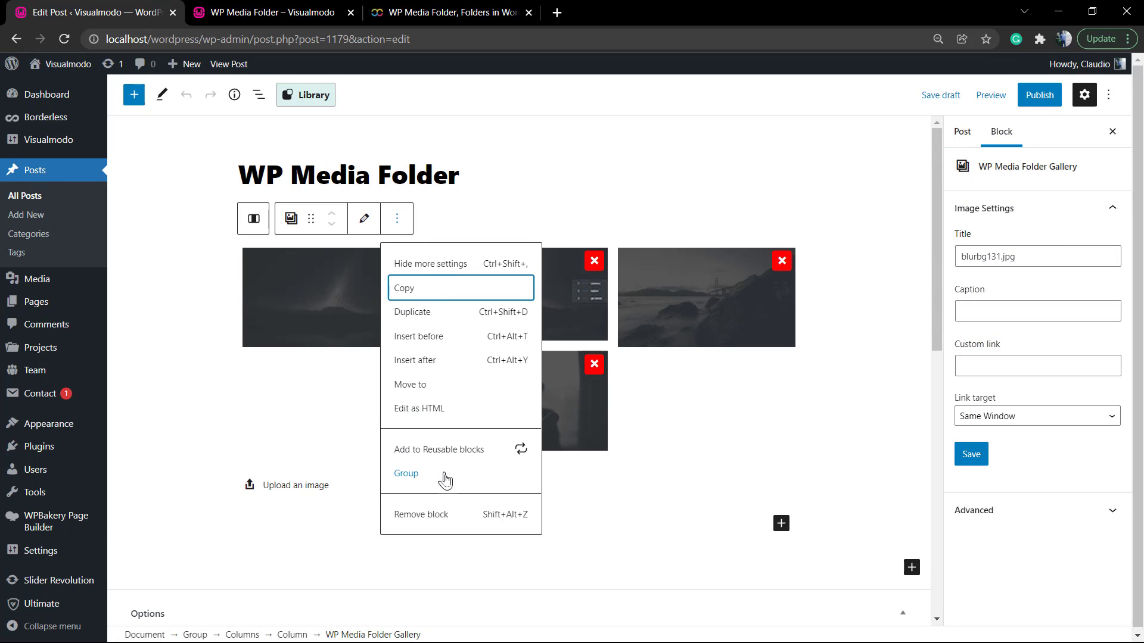
left_click(454, 516)
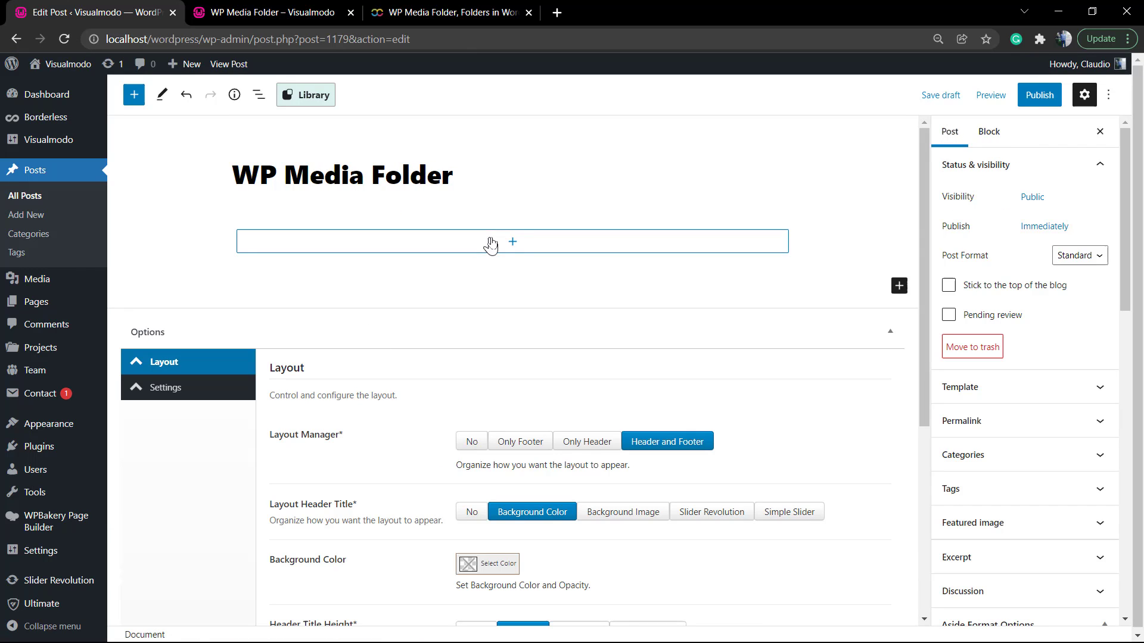
Search the block inserter for 'wp' and add a WPMF Gallery Addon block to the empty column
left_click(511, 243)
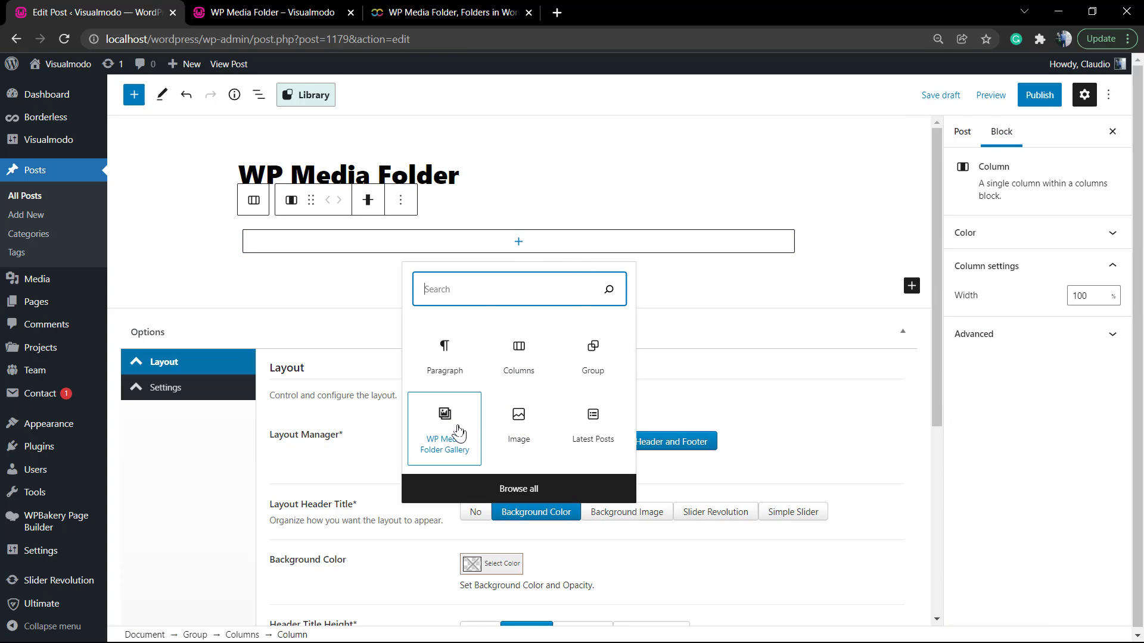
type("w")
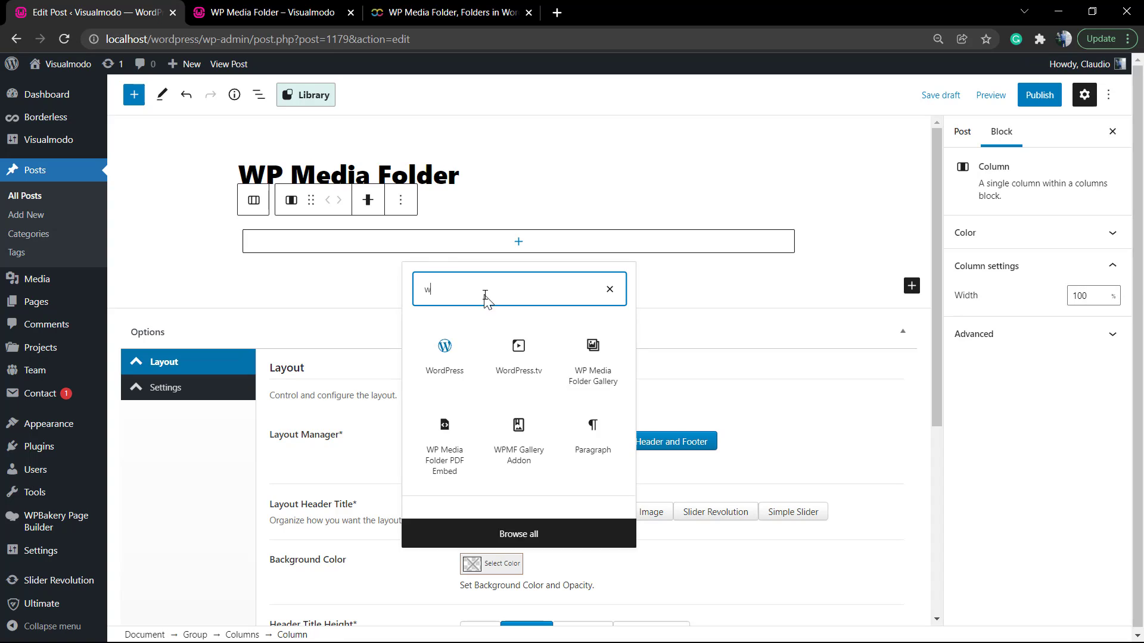
type("p media")
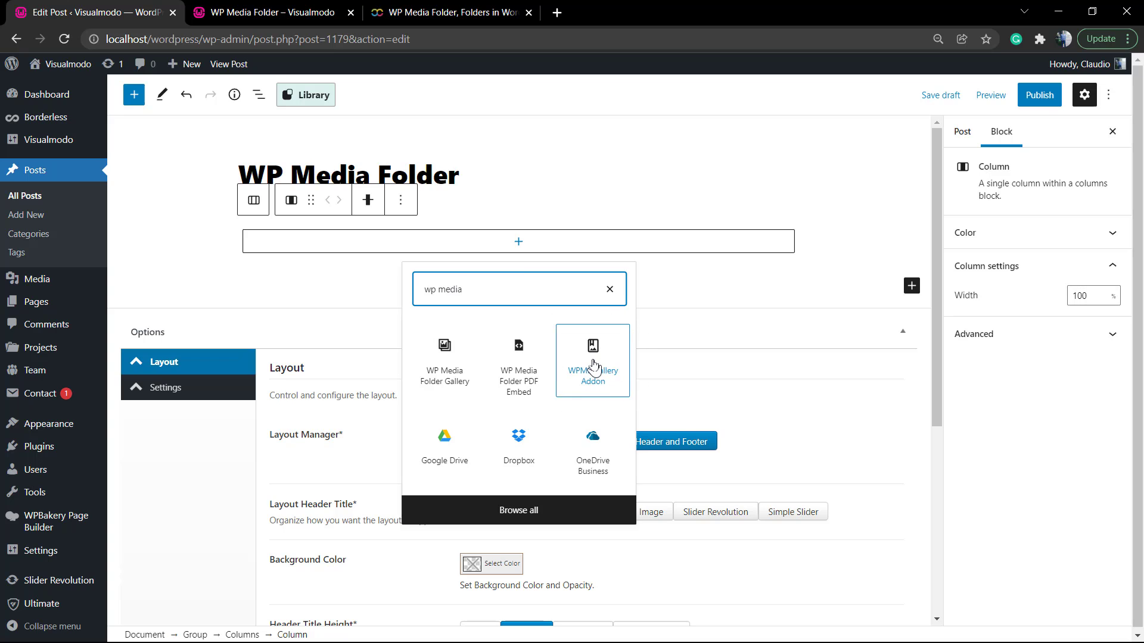
left_click(593, 365)
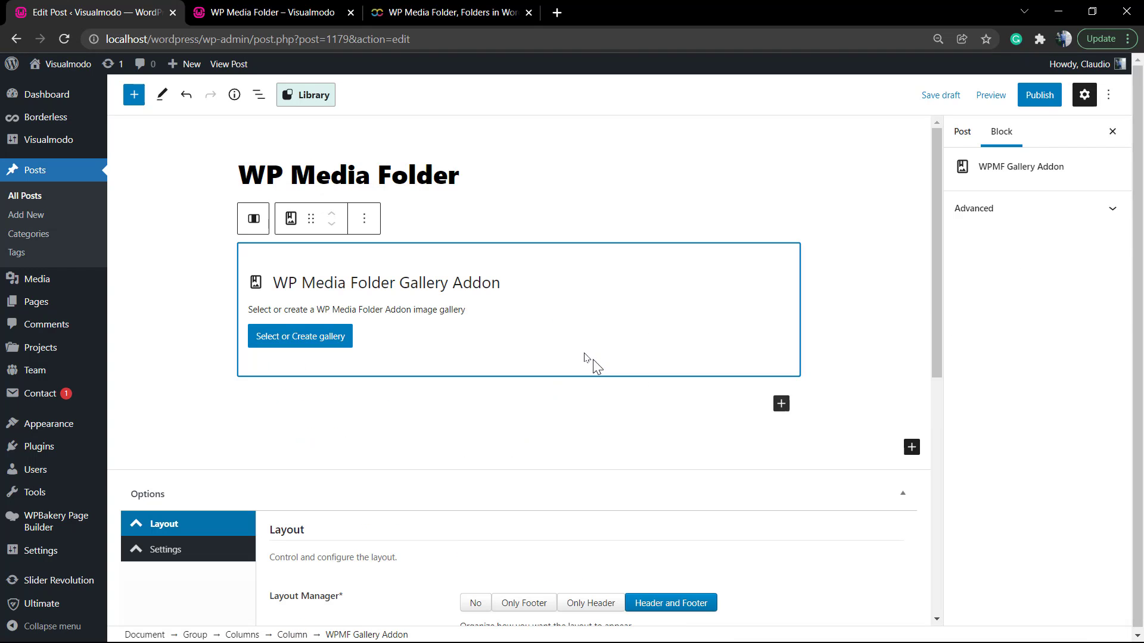
Create a gallery from the Sliders media folder, keeping Parent gallery as its level
left_click(301, 347)
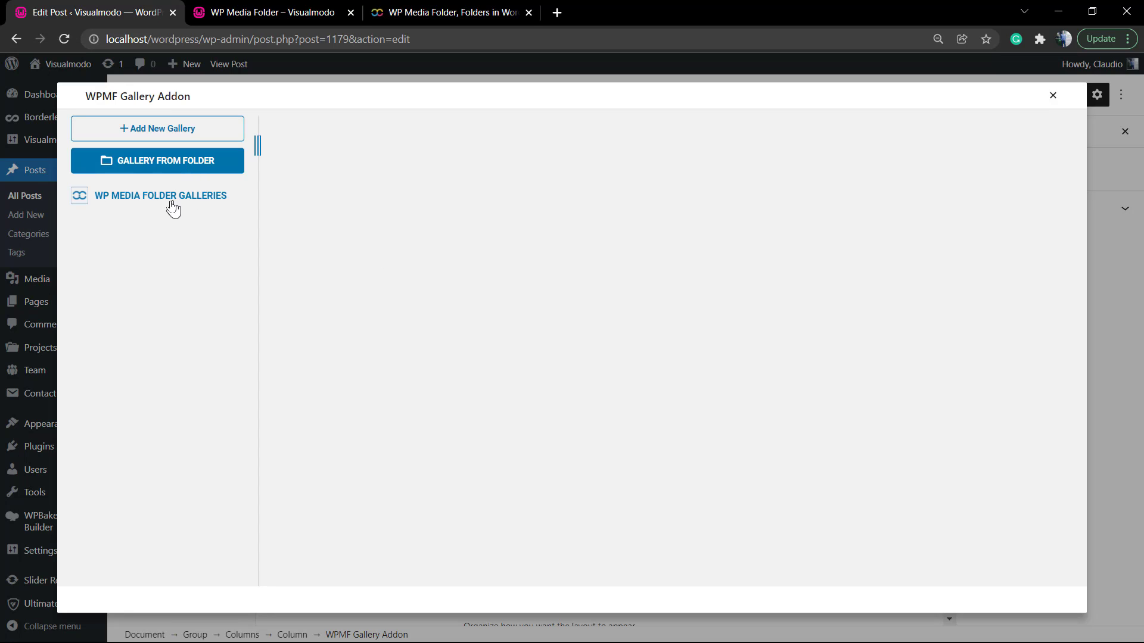
left_click(154, 162)
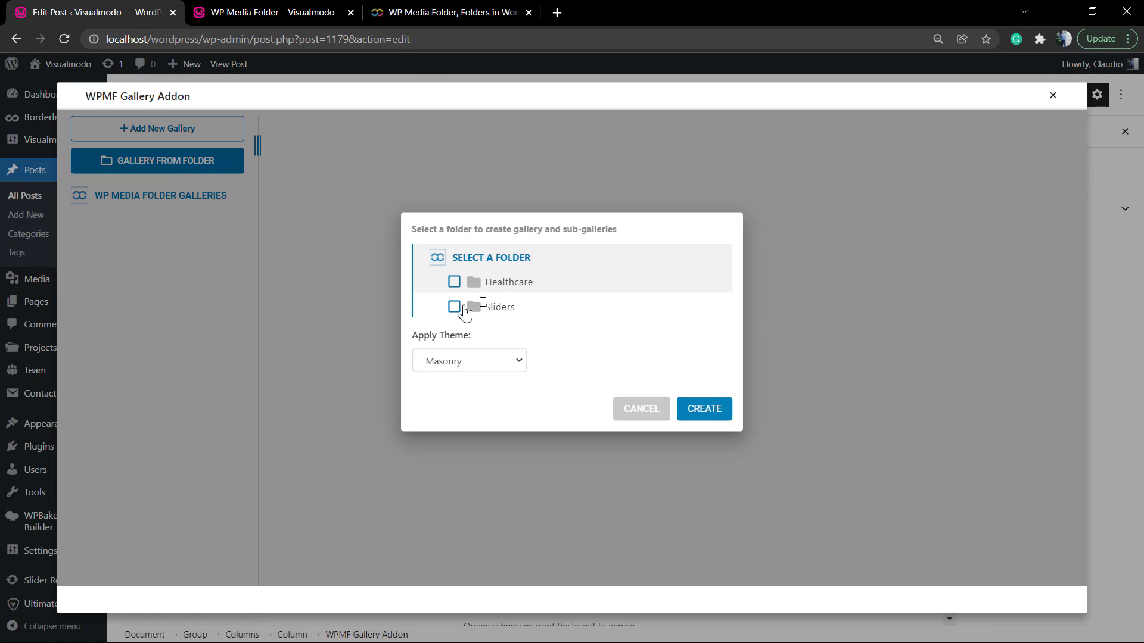
left_click(691, 411)
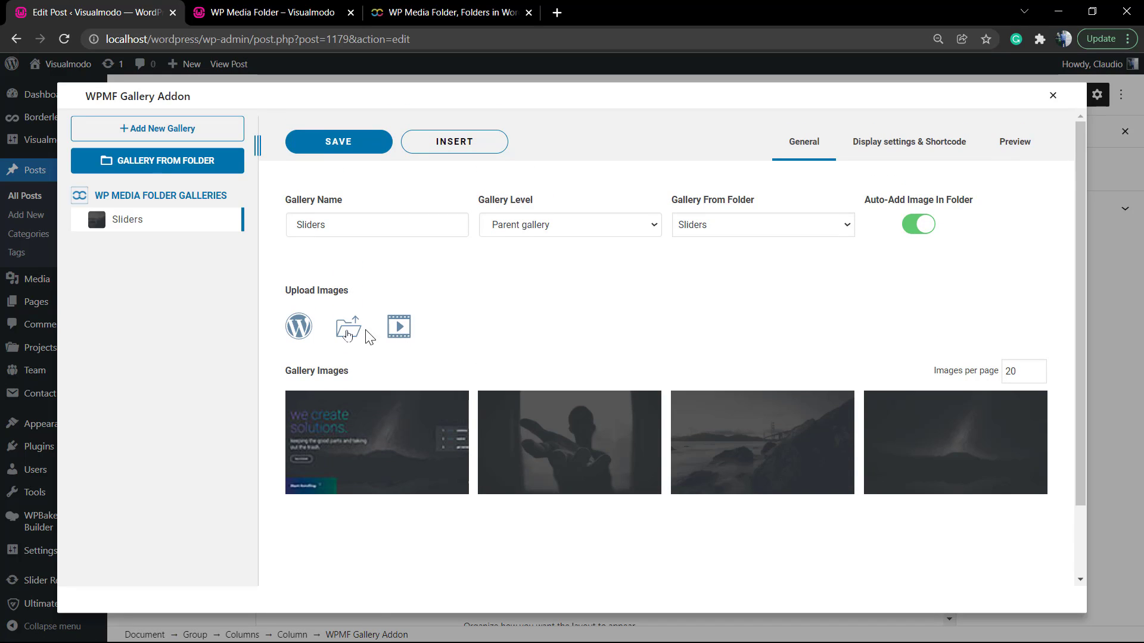
left_click(556, 231)
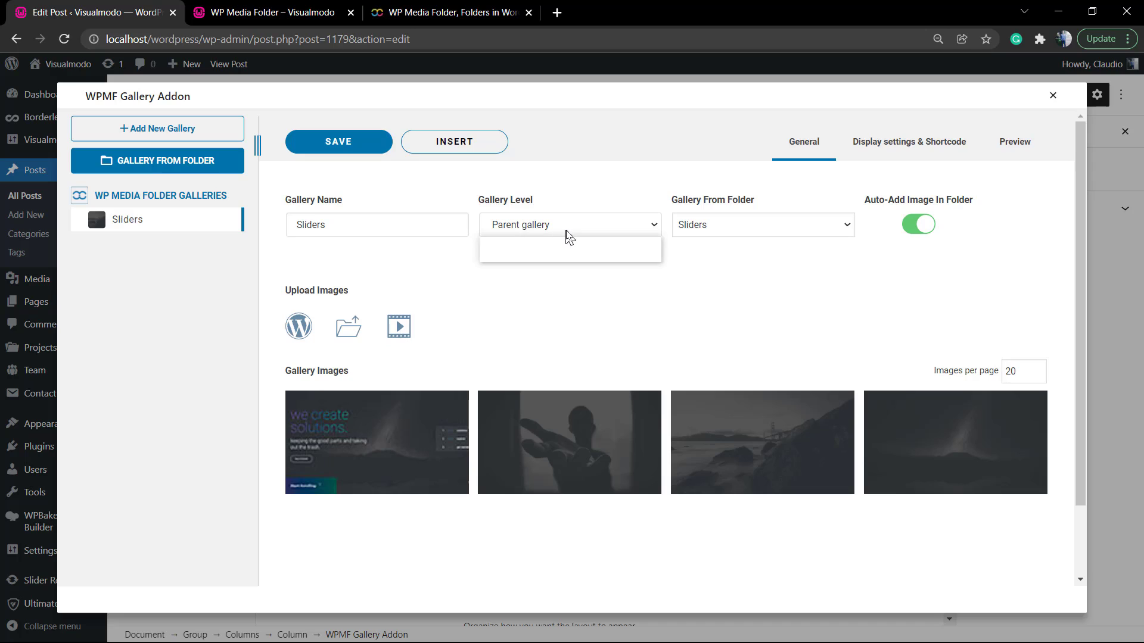
left_click(569, 236)
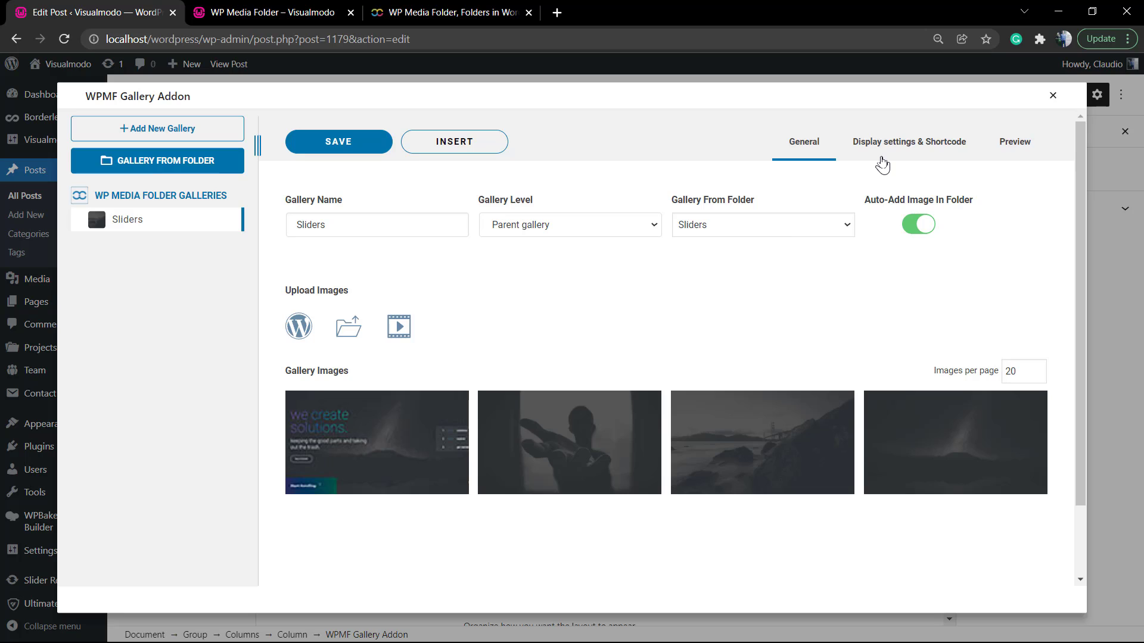
Set the gallery theme to Slider, select its shortcode, and close the gallery window
left_click(882, 162)
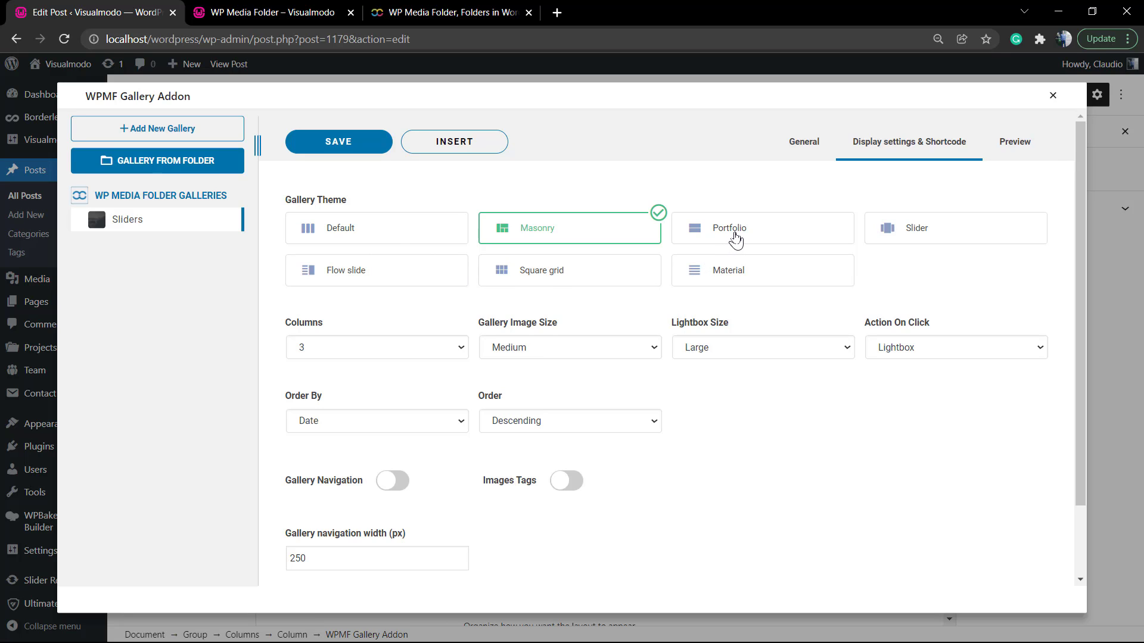
left_click(735, 239)
left_click(886, 231)
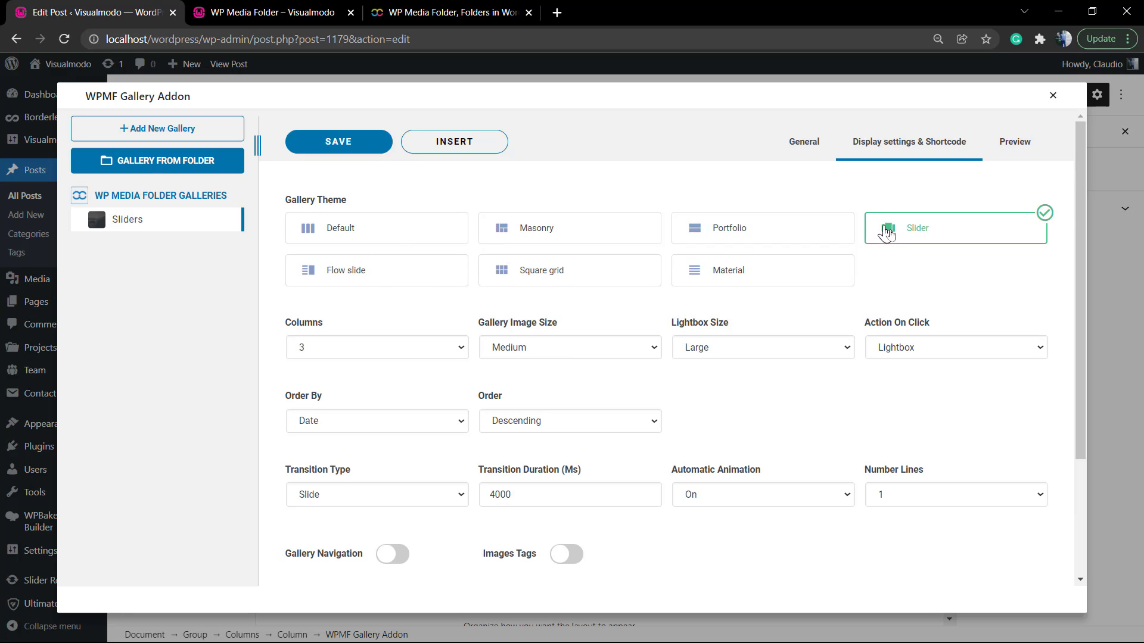
scroll(620, 447, "down", 1)
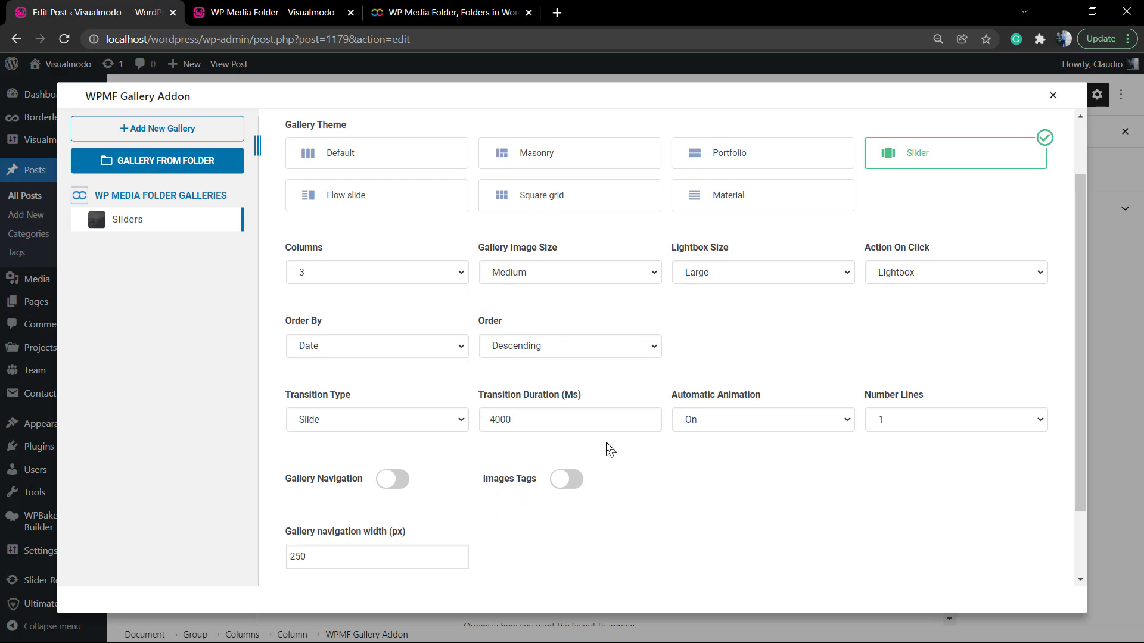
scroll(607, 449, "down", 1)
scroll(606, 449, "down", 1)
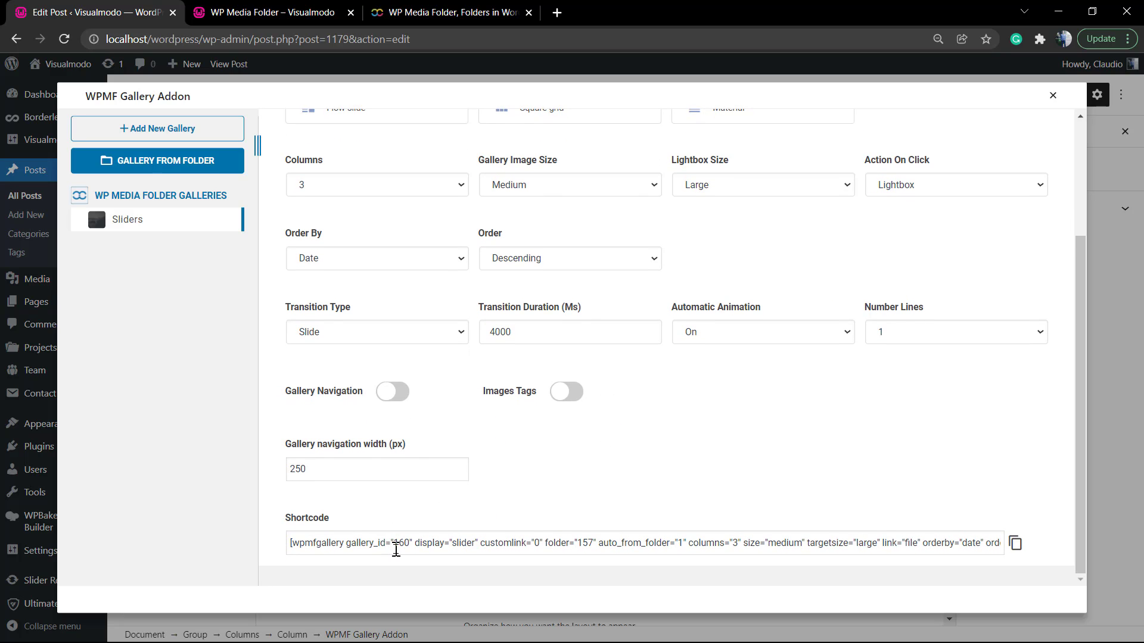
scroll(953, 265, "up", 3)
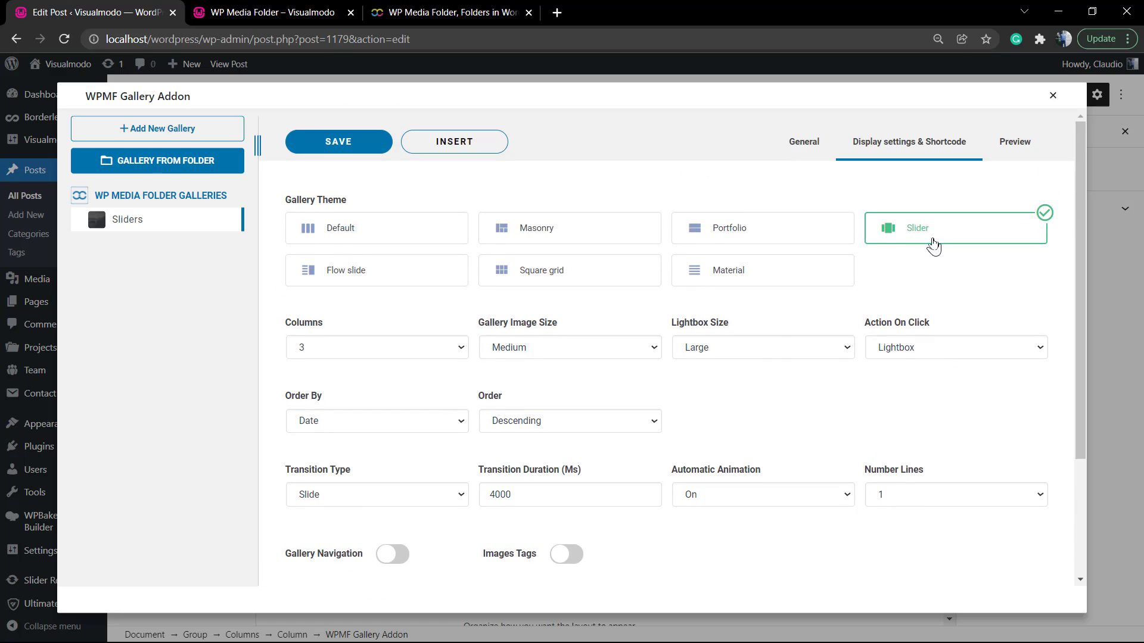
scroll(667, 449, "down", 3)
scroll(667, 450, "down", 1)
left_click(628, 544)
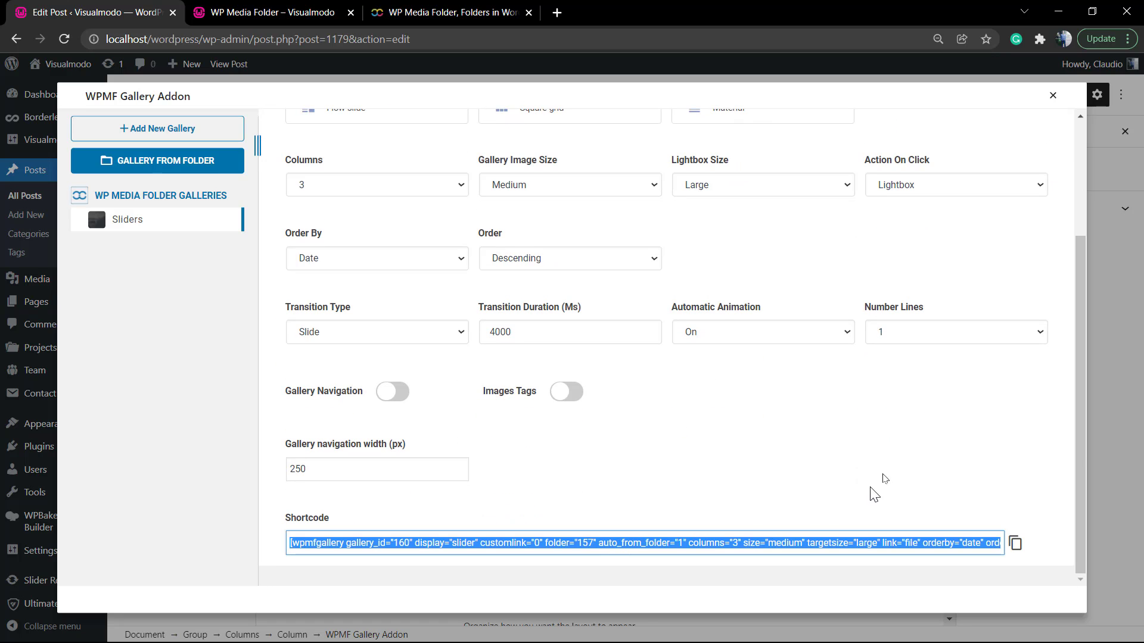
left_click(1052, 96)
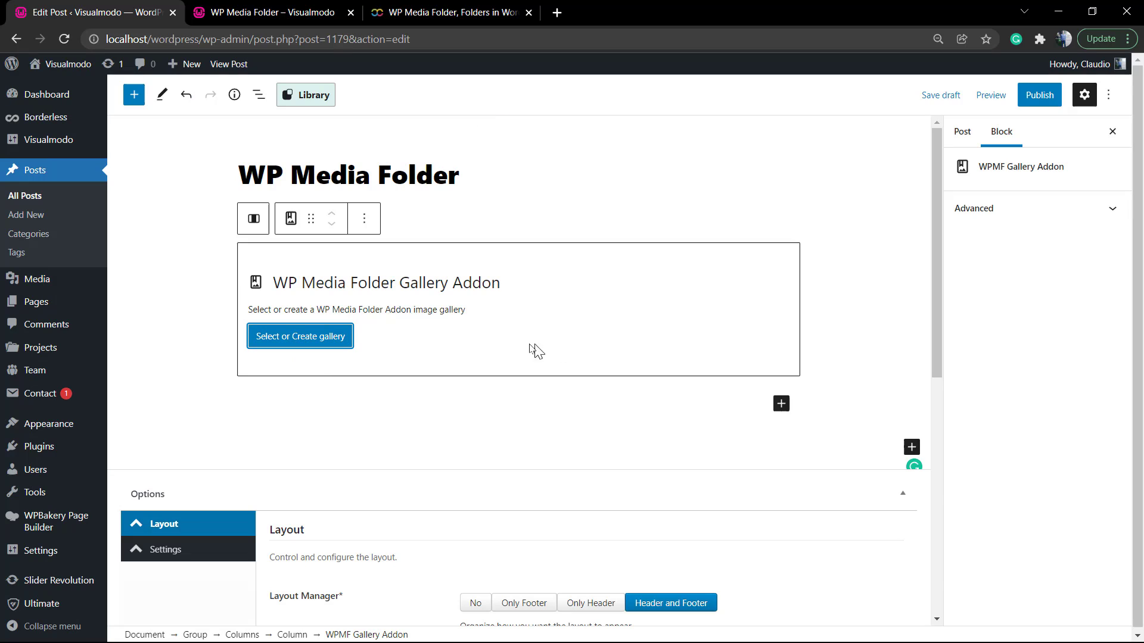
Add an empty paragraph below the block, then save and insert the Sliders gallery
left_click(394, 417)
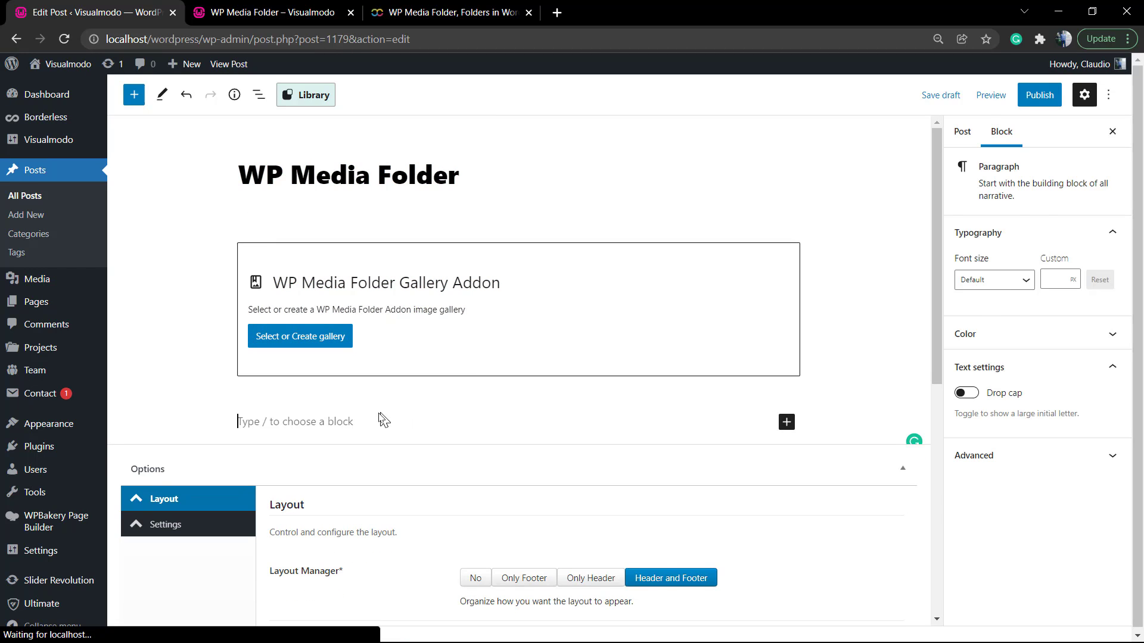
left_click(399, 430)
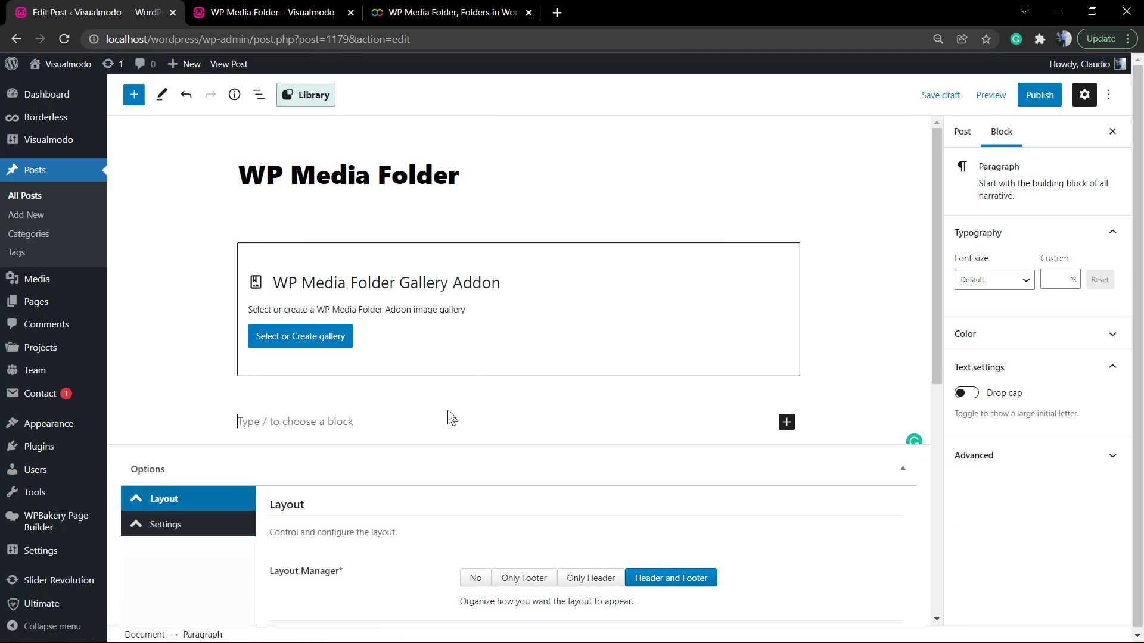
left_click(316, 340)
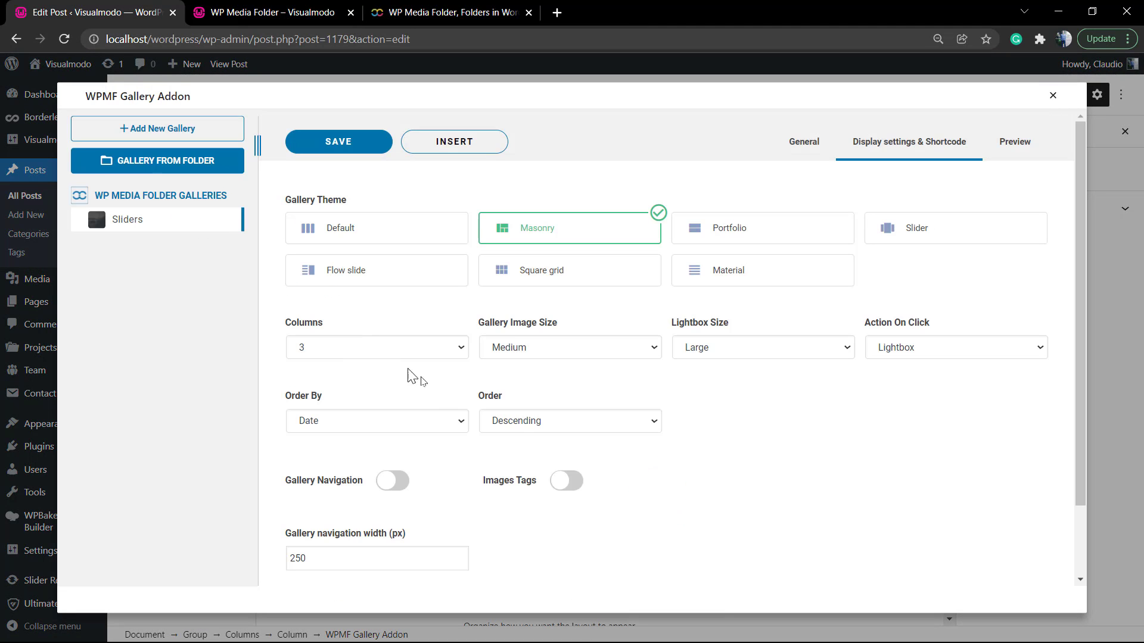
scroll(703, 452, "down", 2)
scroll(722, 463, "up", 3)
left_click(804, 146)
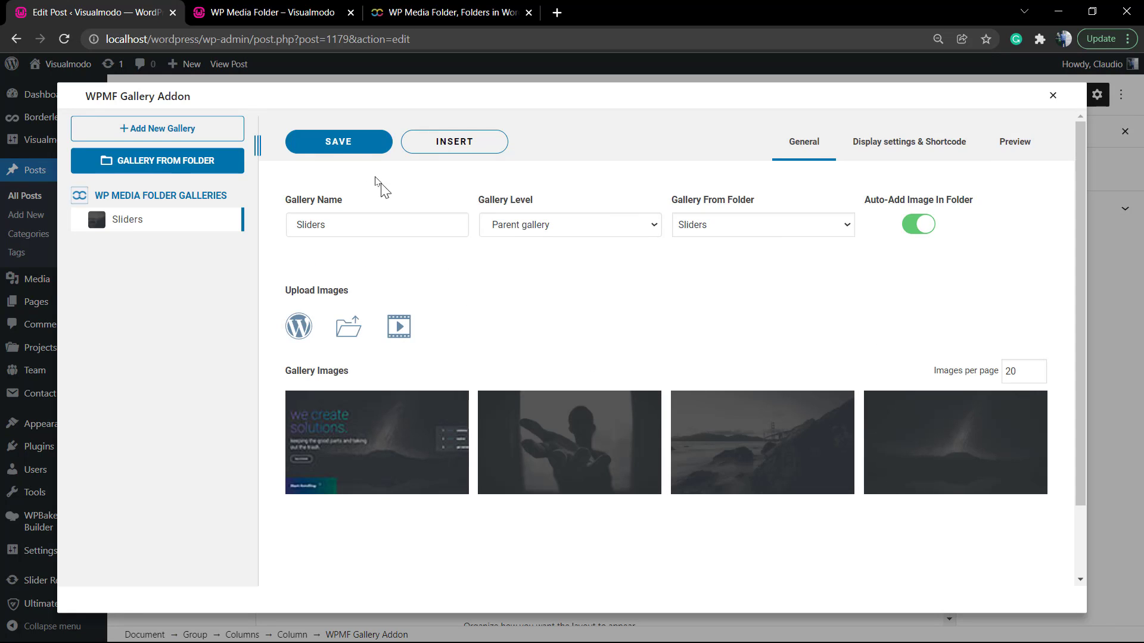
left_click(344, 145)
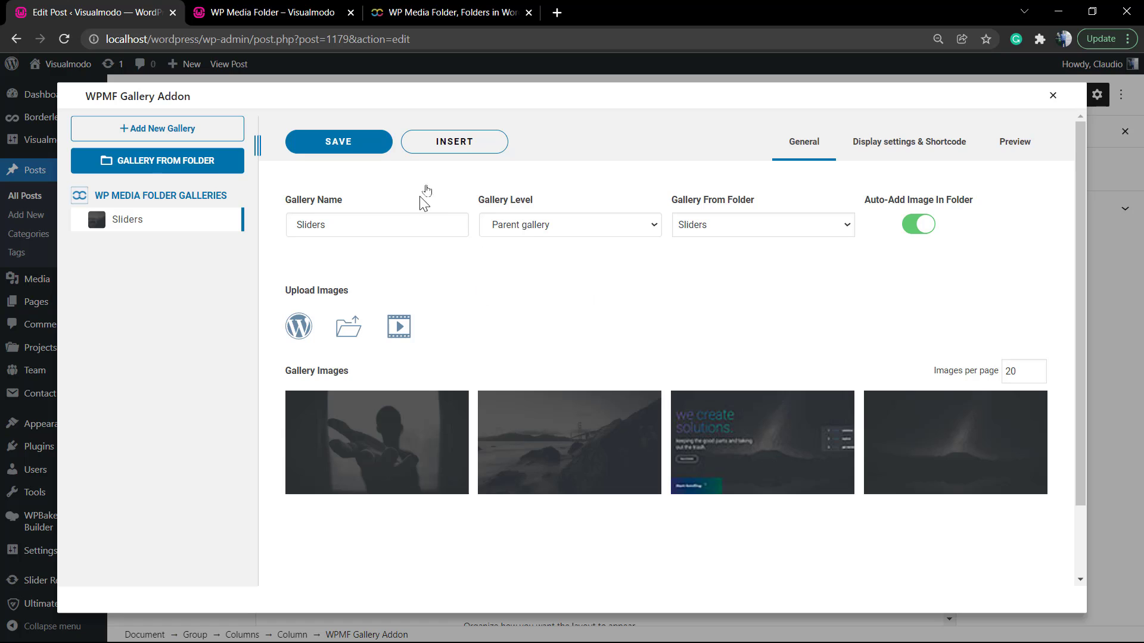
left_click(479, 151)
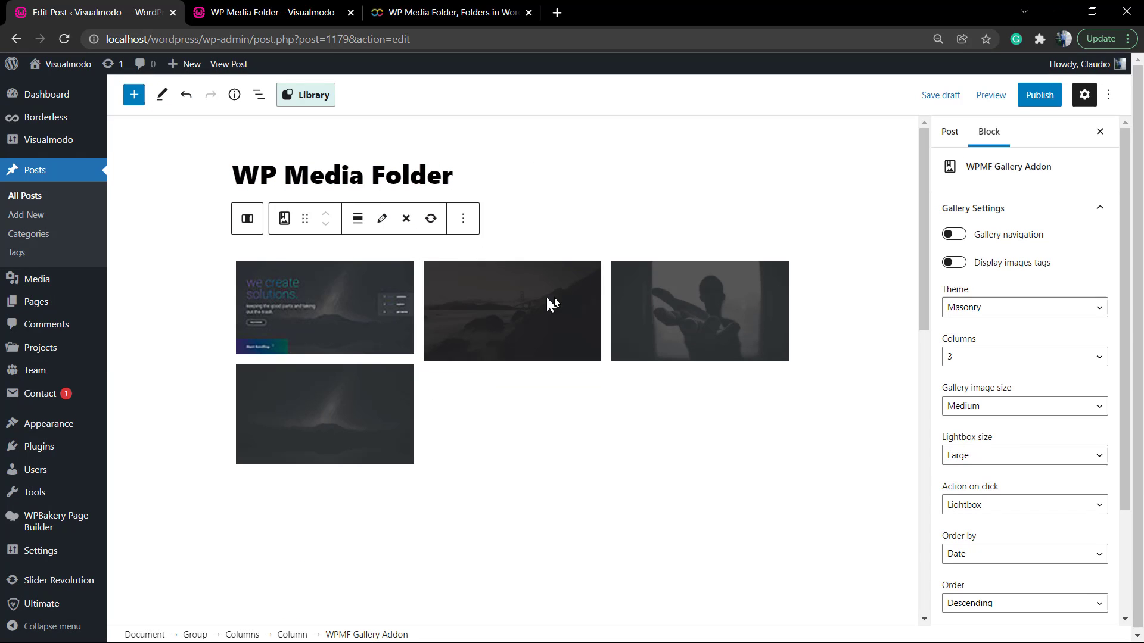
Edit the inserted gallery, switch its theme to Slider, reinsert it and advance the carousel
left_click(430, 219)
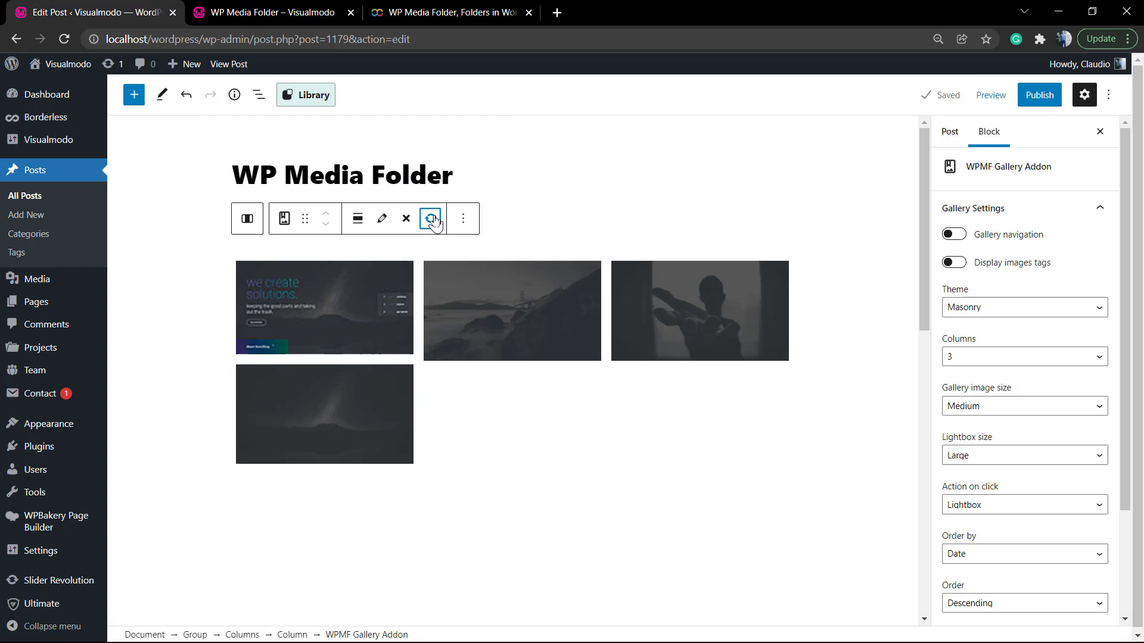
left_click(433, 219)
left_click(382, 218)
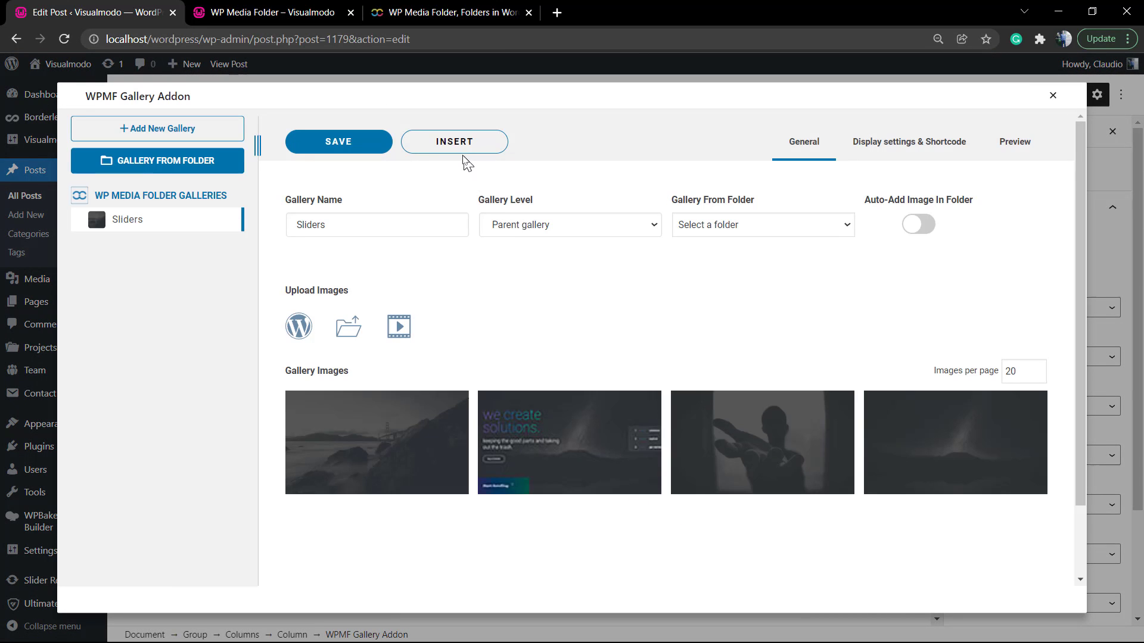
left_click(864, 158)
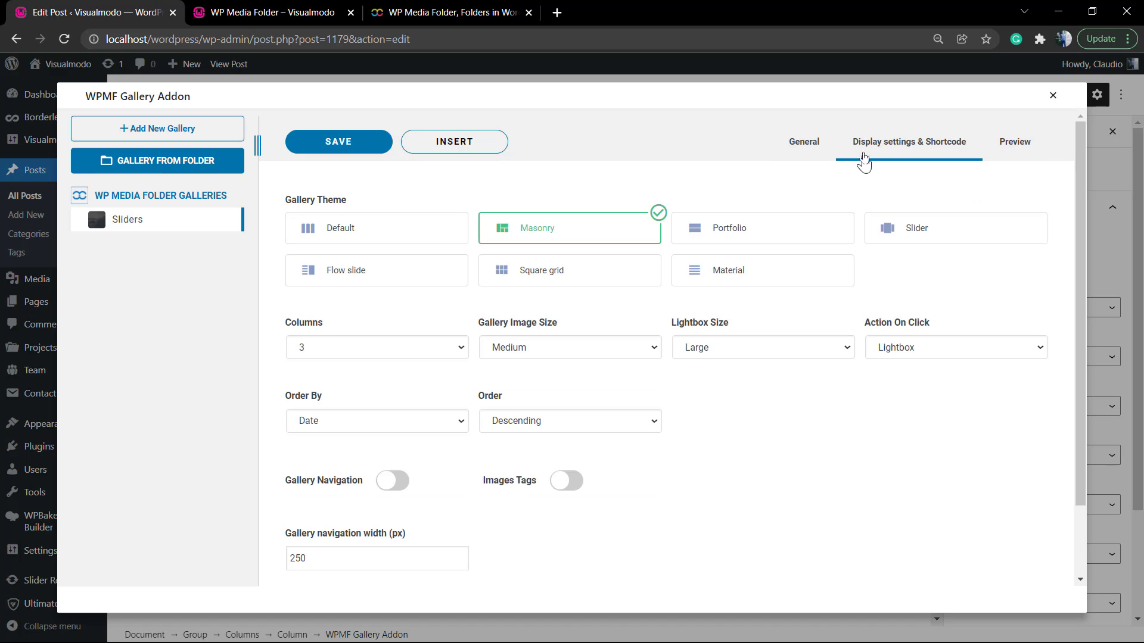
scroll(709, 410, "down", 2)
scroll(706, 369, "up", 2)
left_click(875, 232)
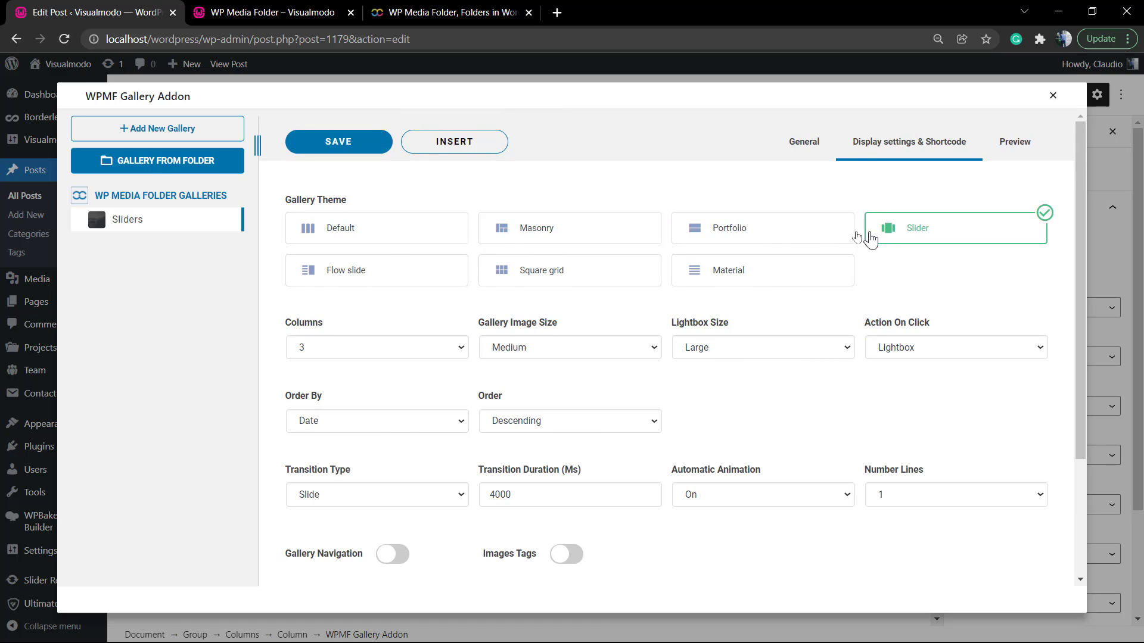
left_click(432, 145)
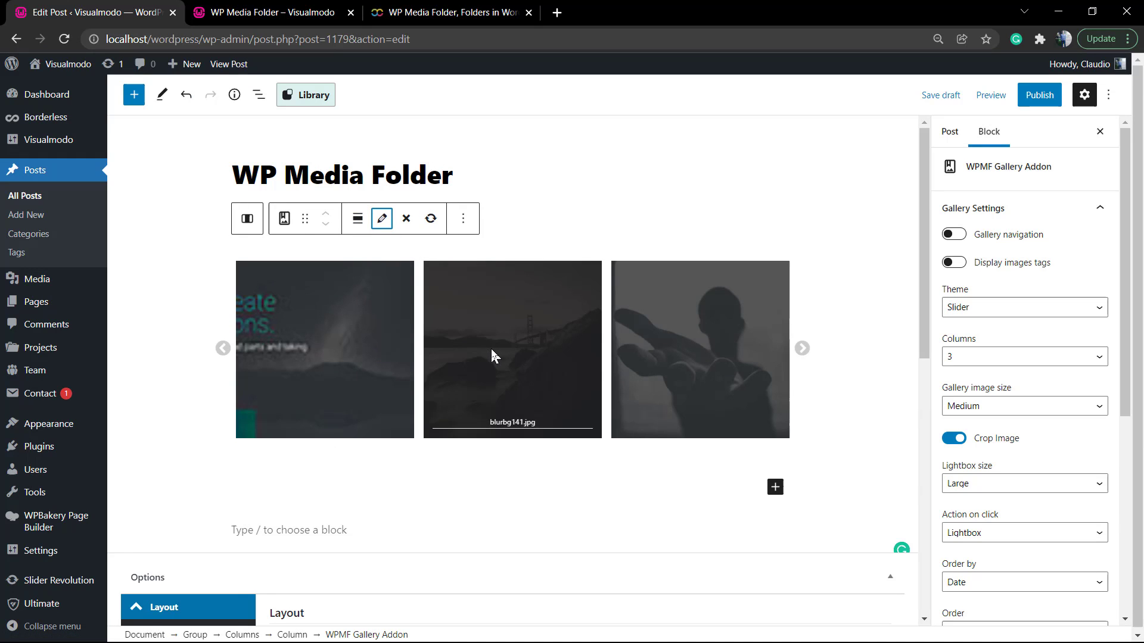
left_click(804, 348)
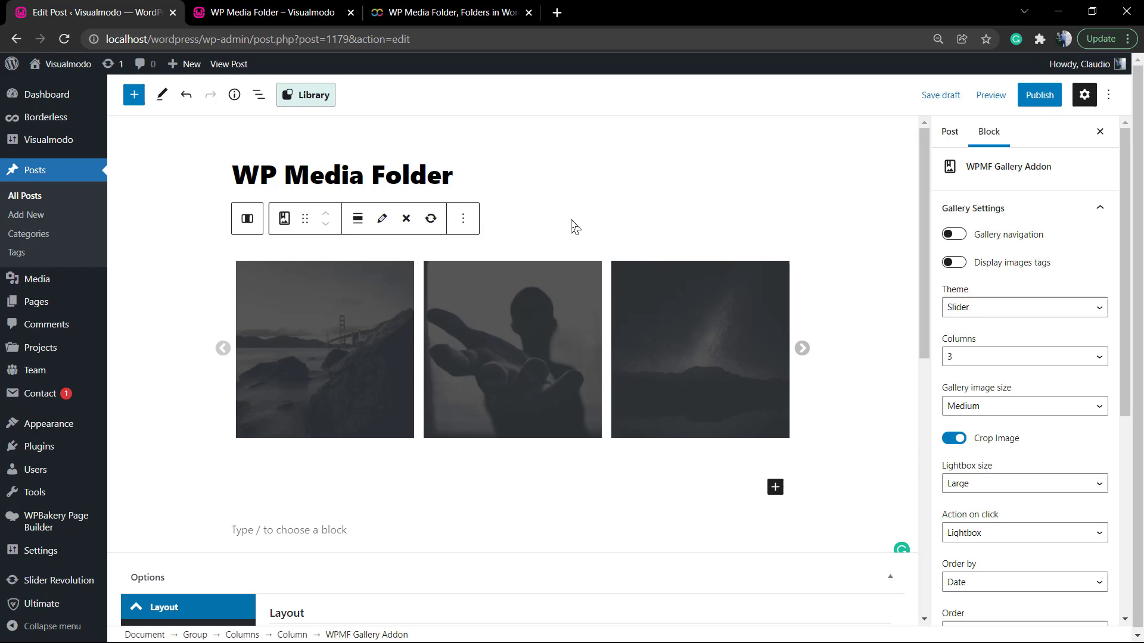
Show the top "You asked for it, we did it" banner of the JoomUnited WP Media Folder product page
left_click(316, 11)
left_click(419, 8)
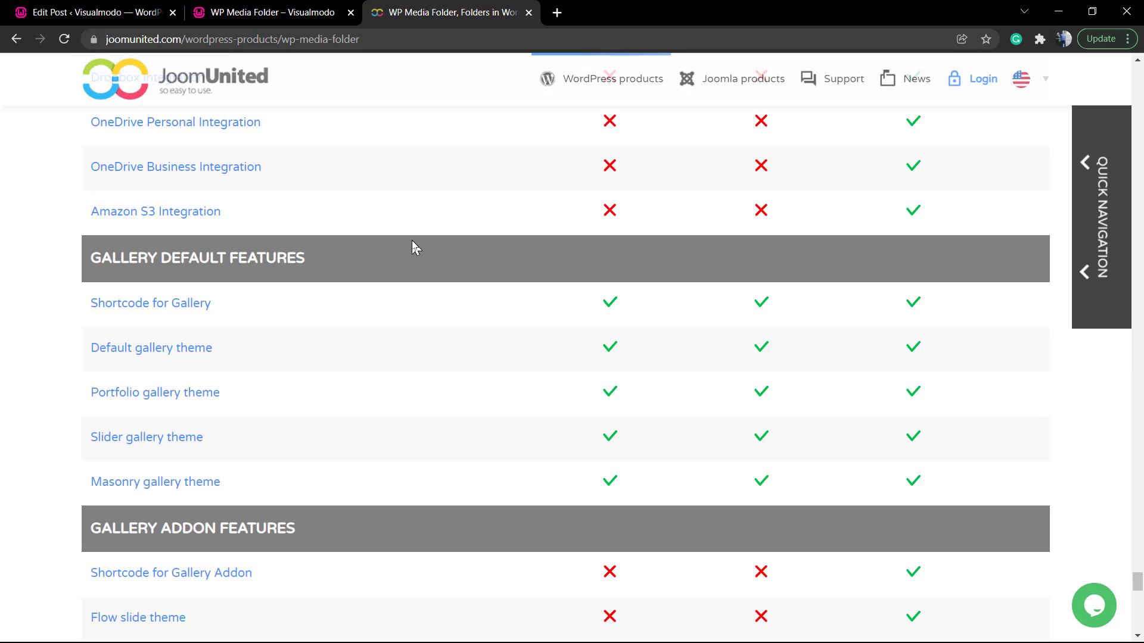
key("Home")
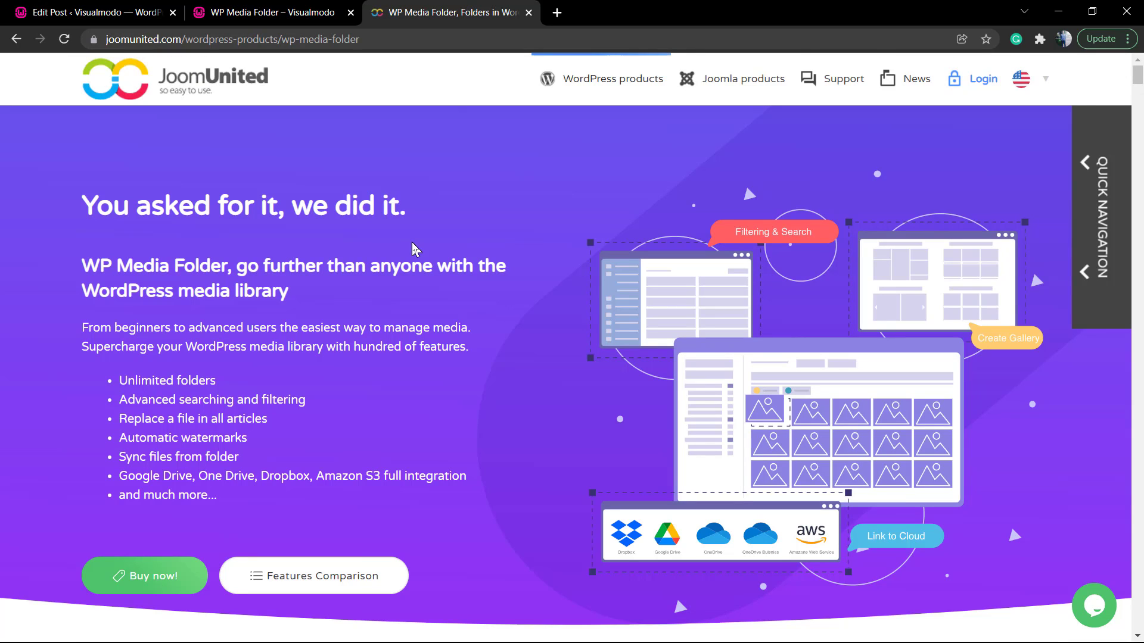